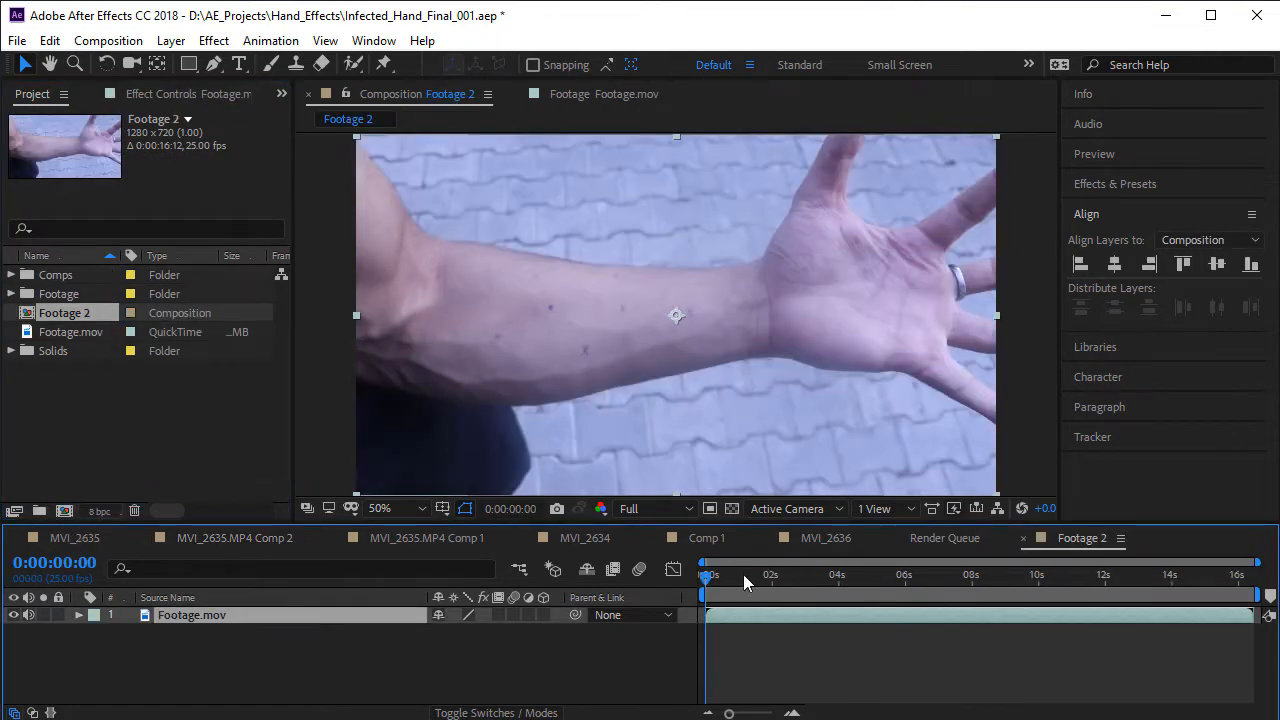
- Preview the forearm footage in the Footage 2 composition and apply the Curves effect to the Footage.mov layer
drag(743, 574, 873, 594)
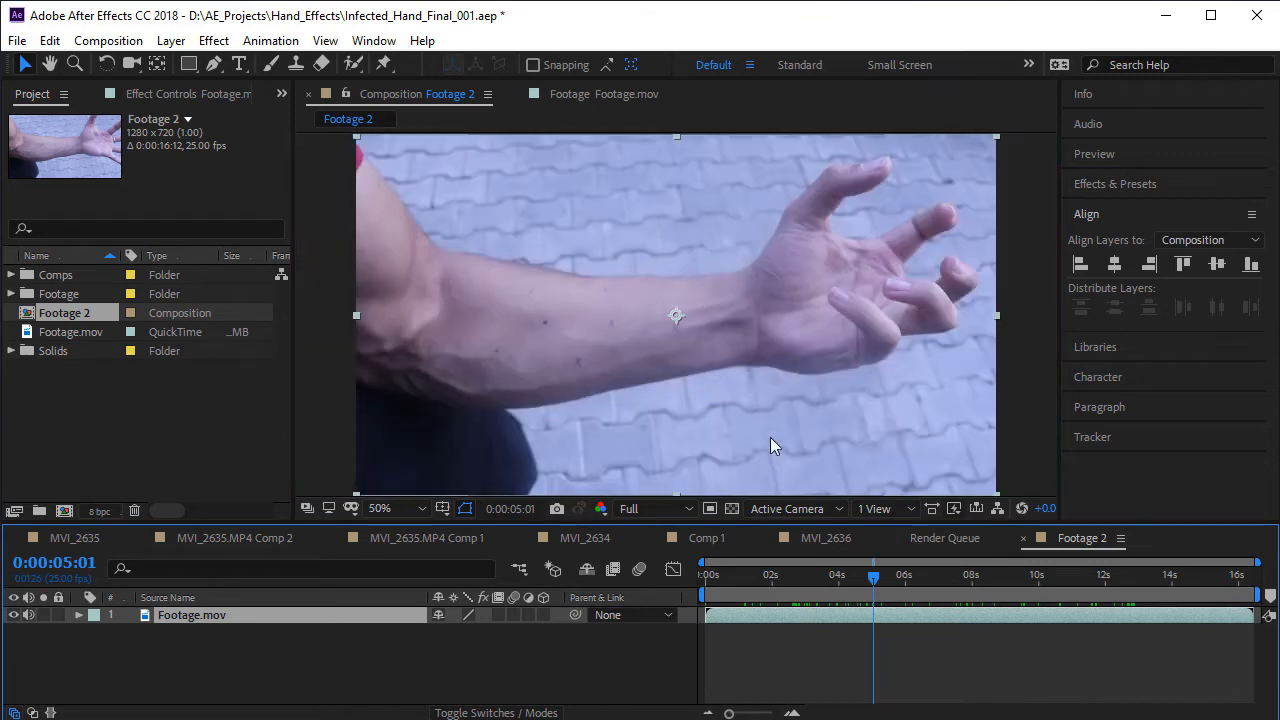
click(273, 658)
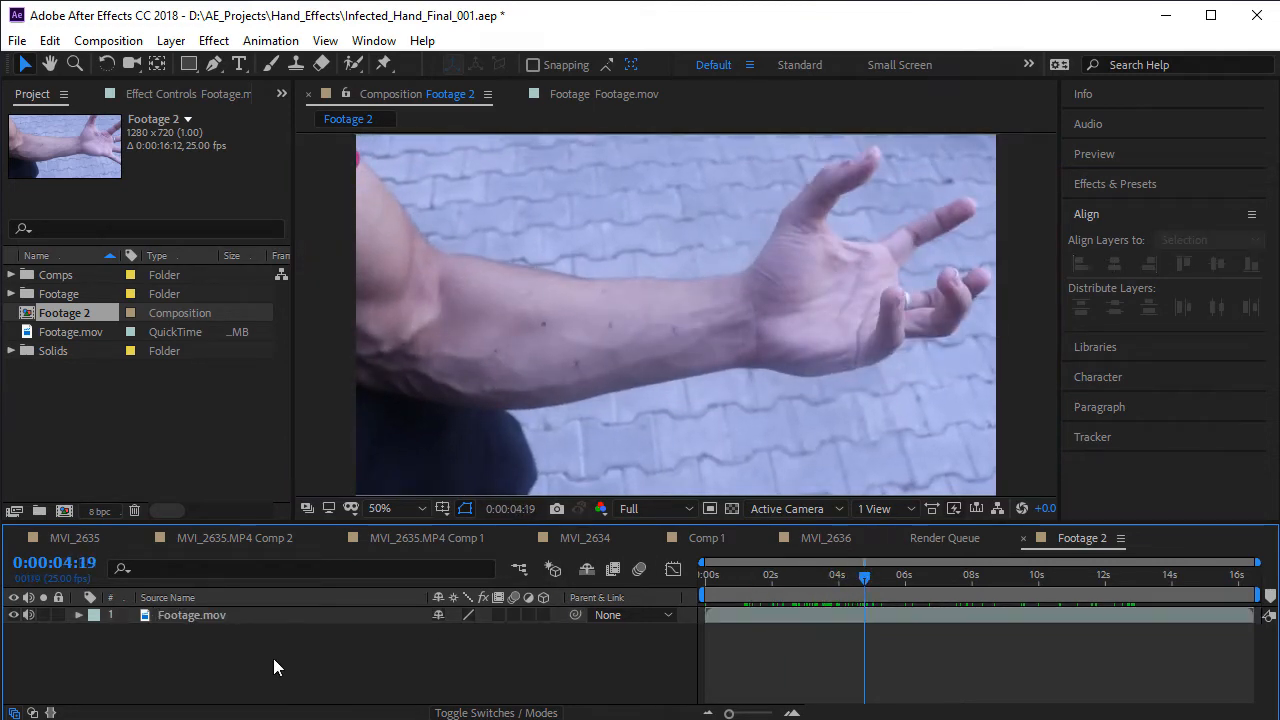
click(283, 615)
click(213, 40)
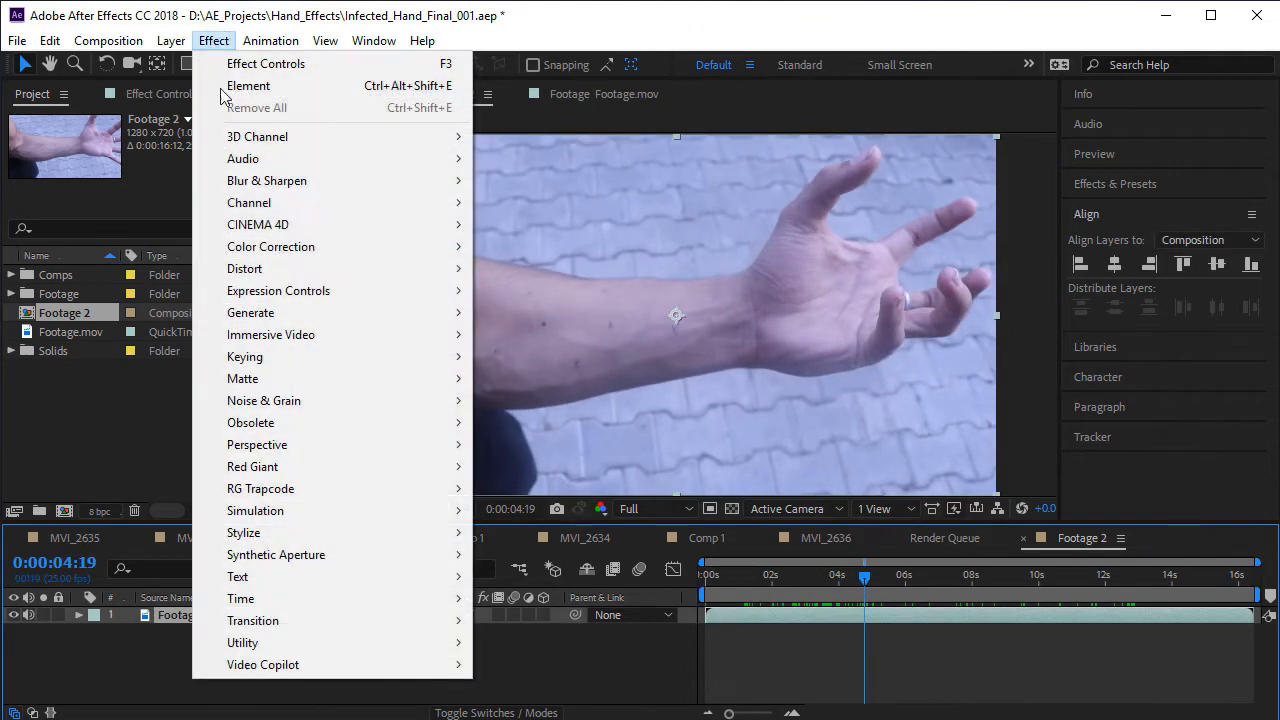
mouse_move(300, 247)
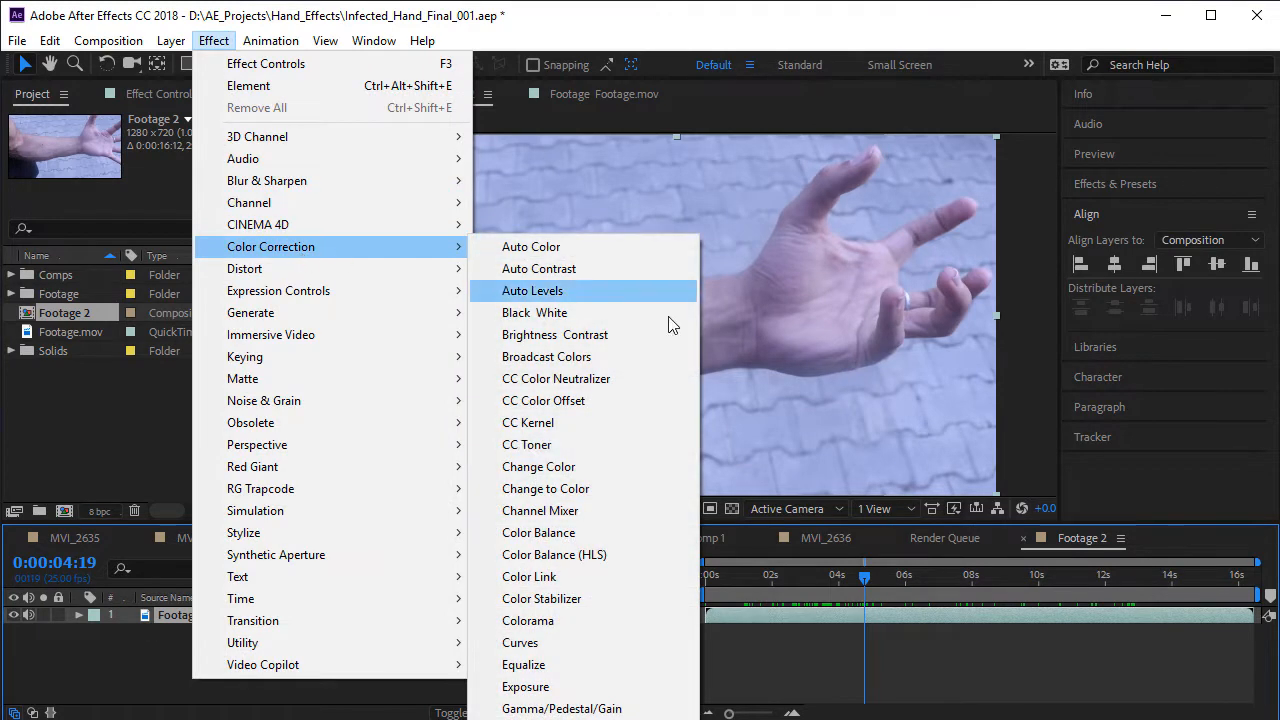
click(557, 642)
- Bend the RGB curve with two points, one in the shadows and one in the midtones, to darken and add contrast to the footage
drag(177, 342, 195, 352)
drag(98, 428, 111, 437)
drag(193, 352, 199, 345)
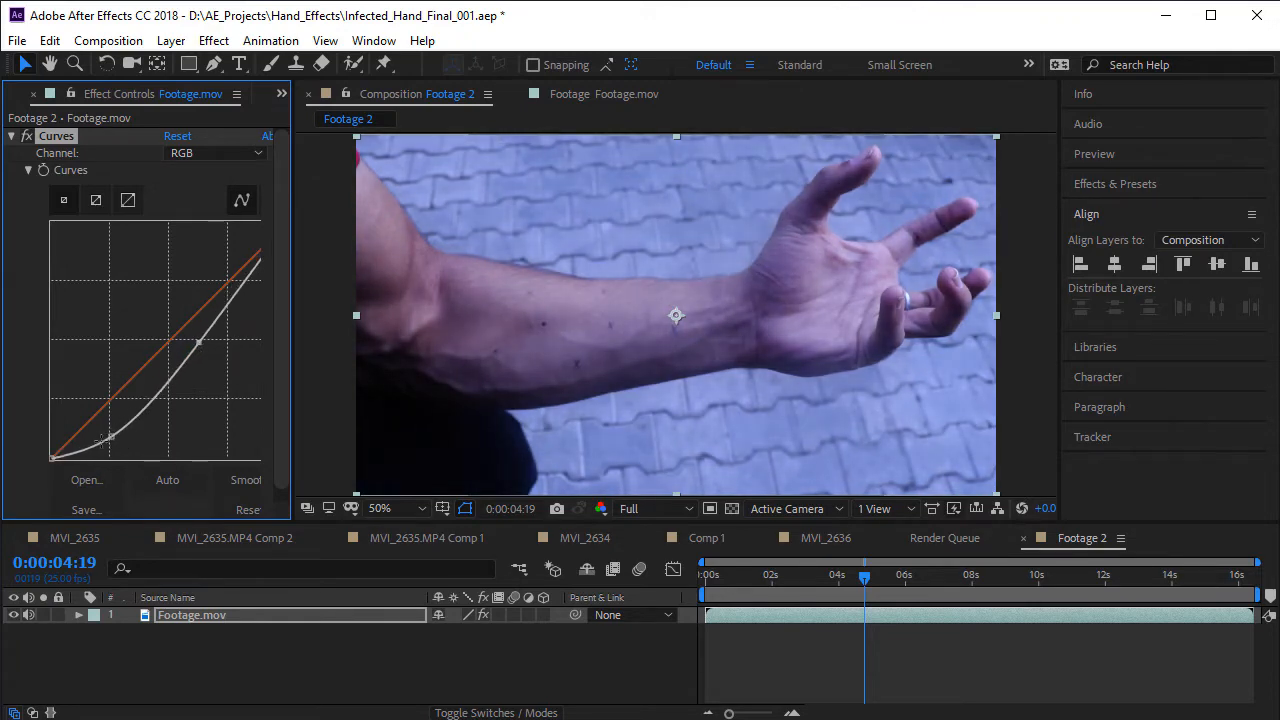
drag(110, 437, 113, 440)
scroll(824, 298, up, 1)
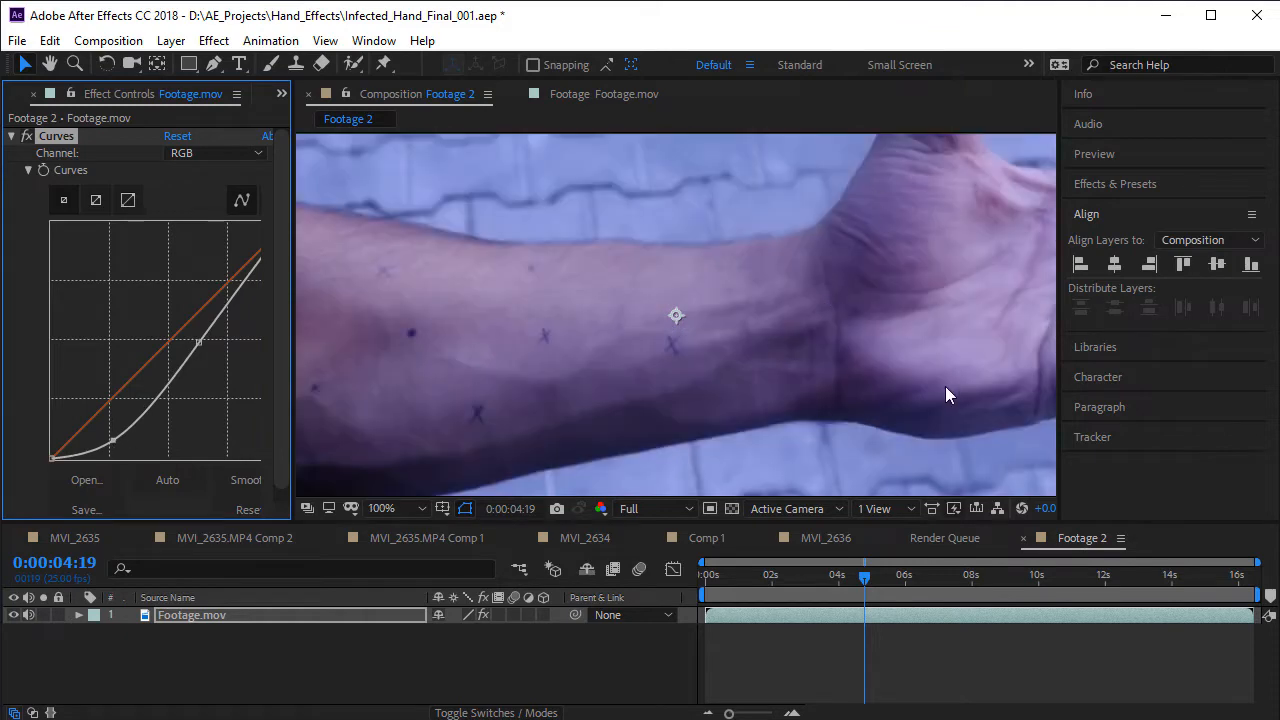
scroll(810, 240, down, 1)
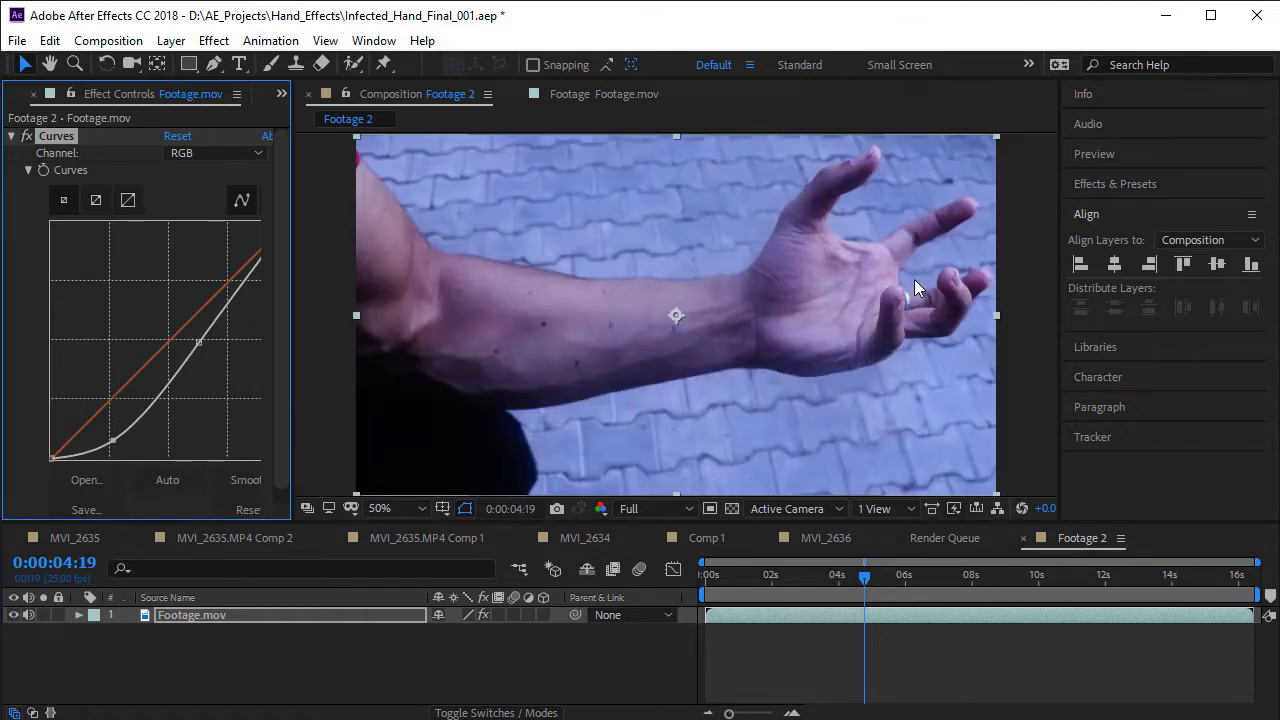
scroll(915, 280, up, 1)
scroll(840, 342, down, 1)
- Add the Tint color correction effect to the Footage.mov layer
click(214, 40)
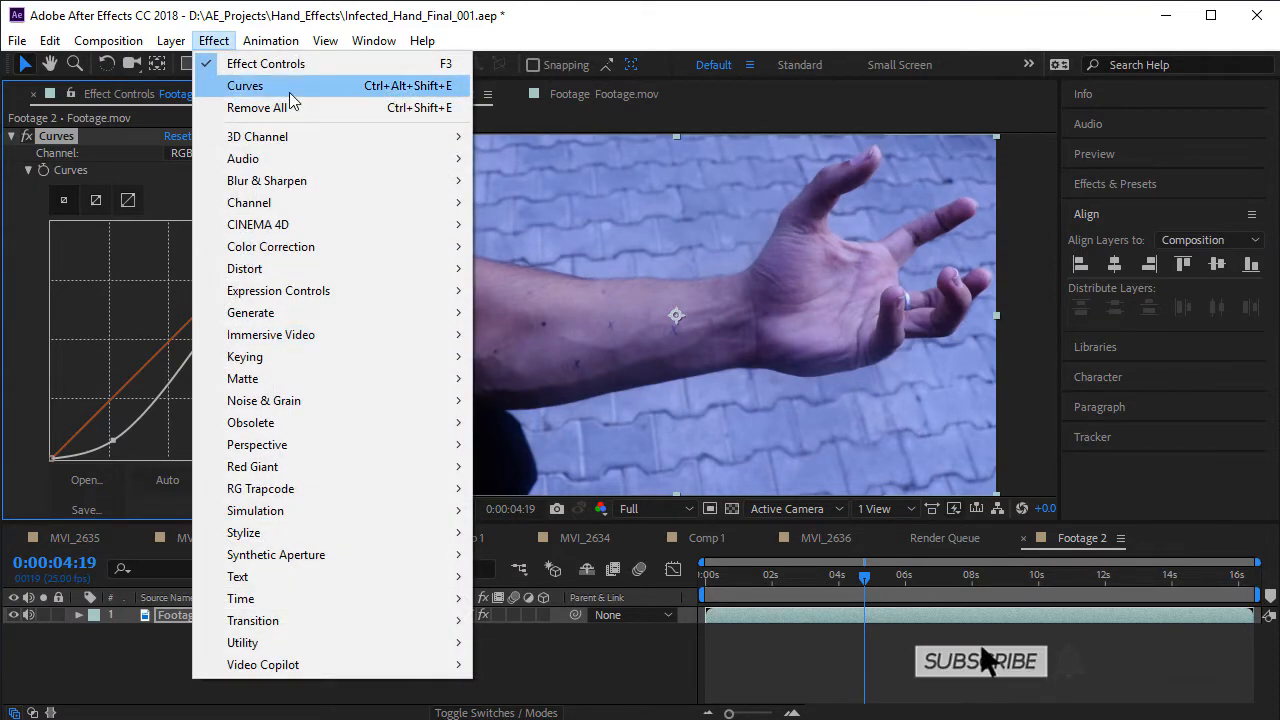
mouse_move(300, 246)
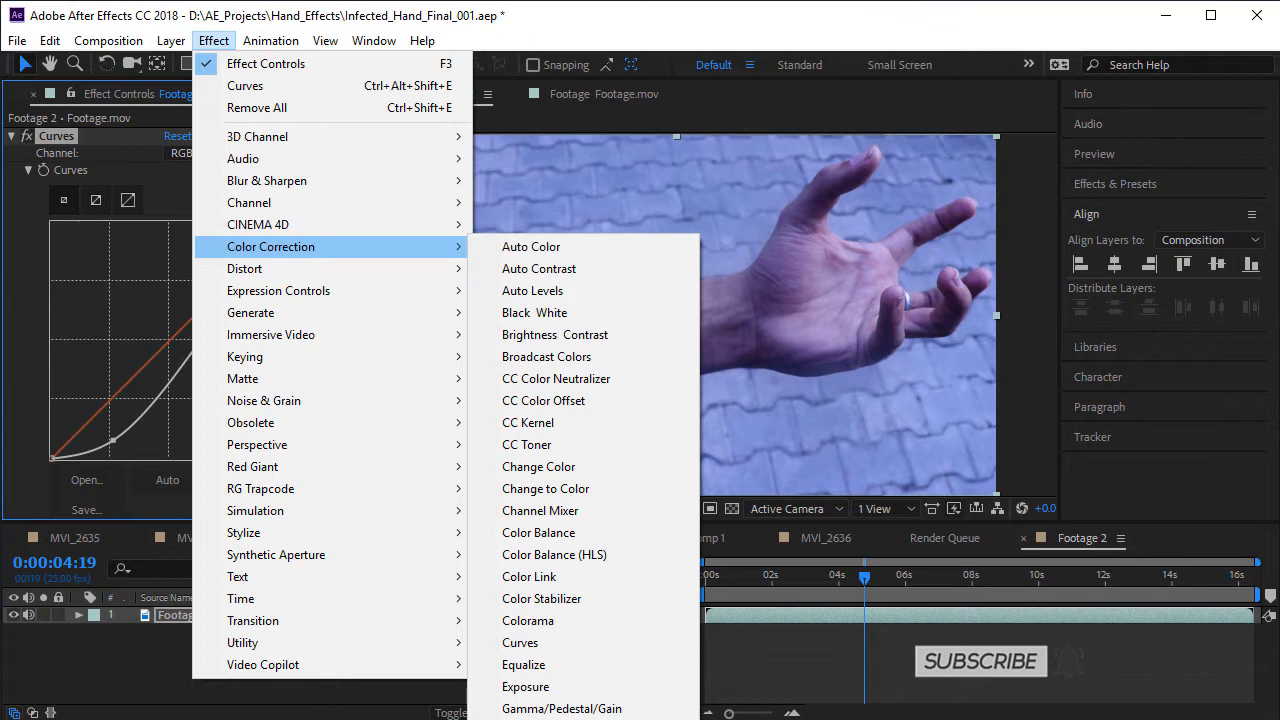
click(524, 719)
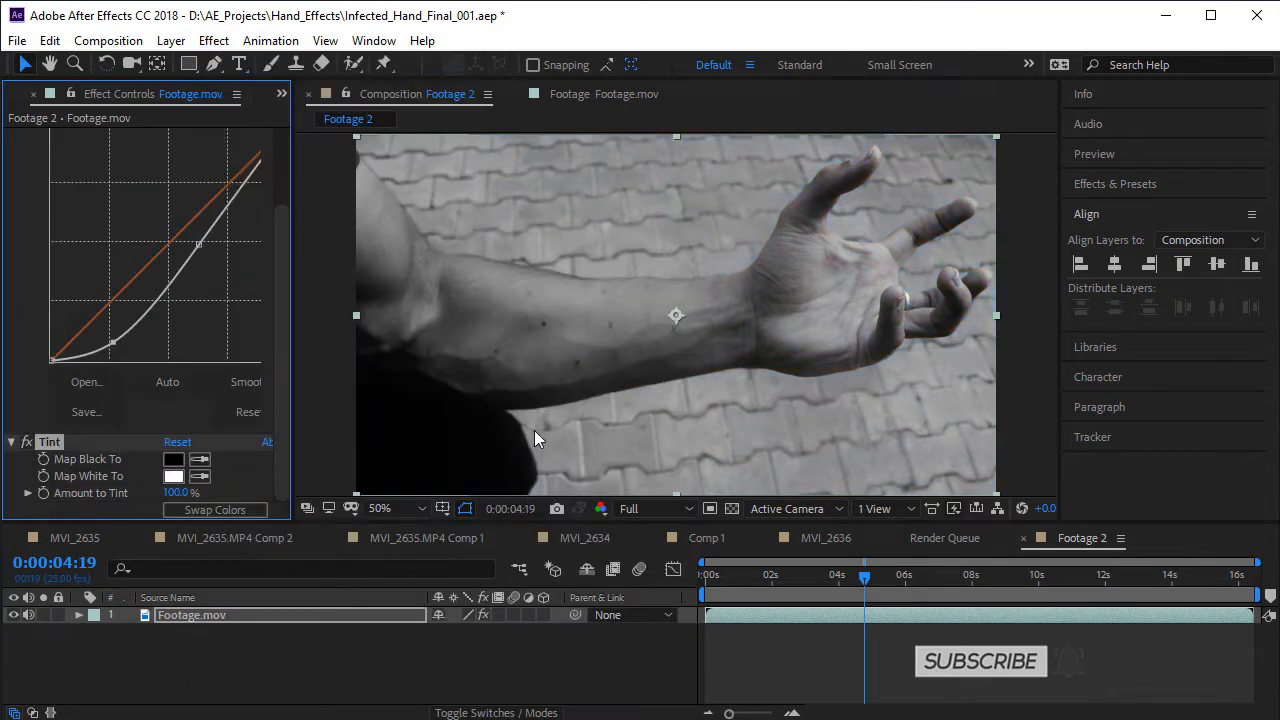
click(200, 459)
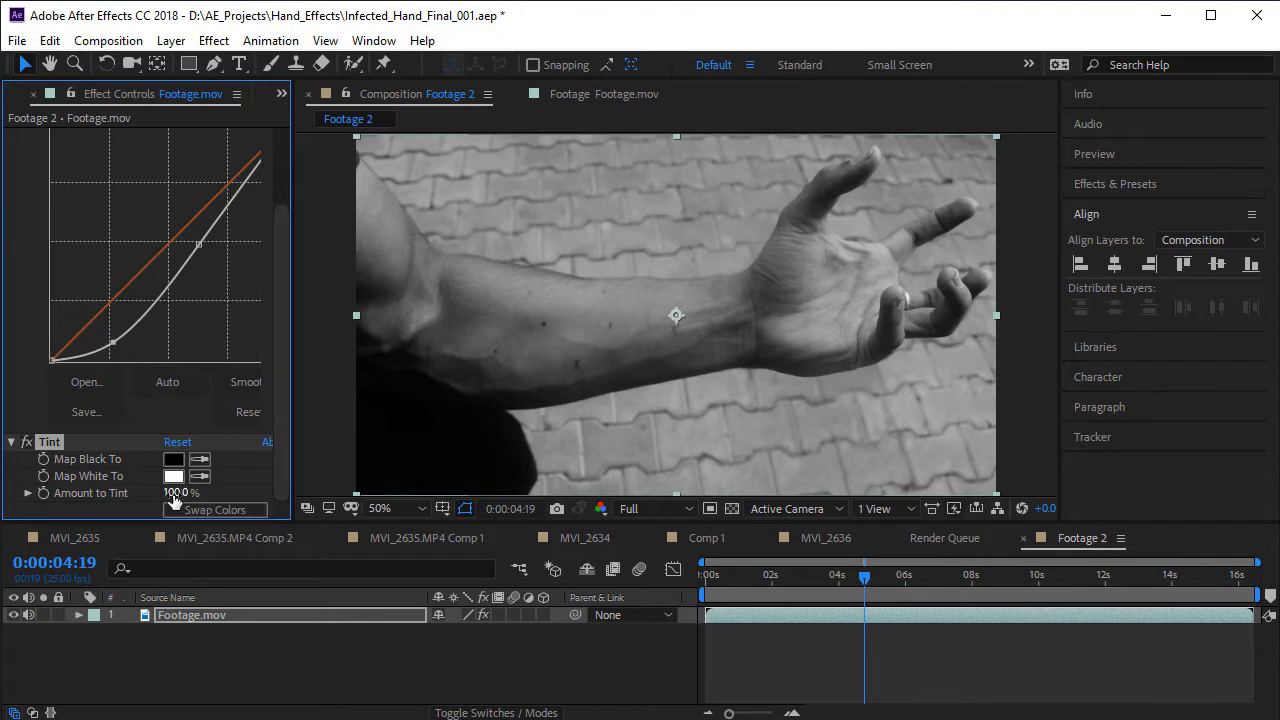
- Try an Amount to Tint of 25% on the footage, and return it to 100% for comparison
click(186, 494)
text(25)
key(Return)
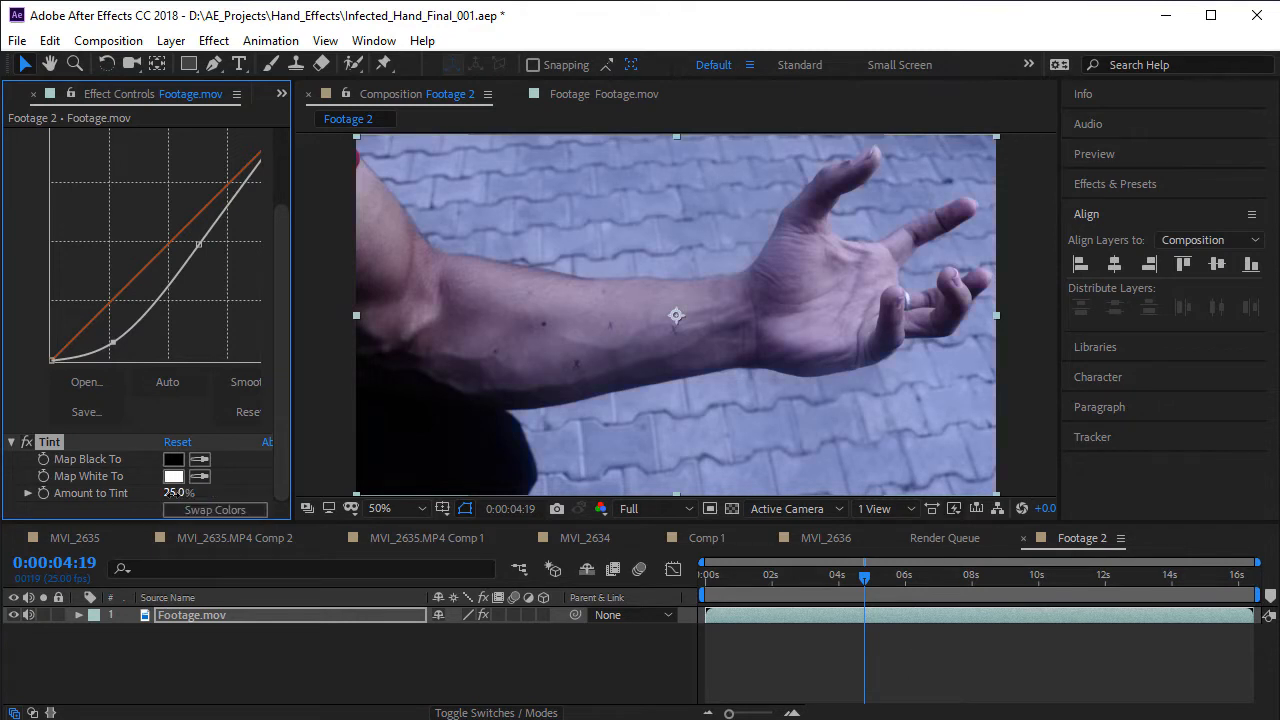
click(170, 493)
text(100)
key(Return)
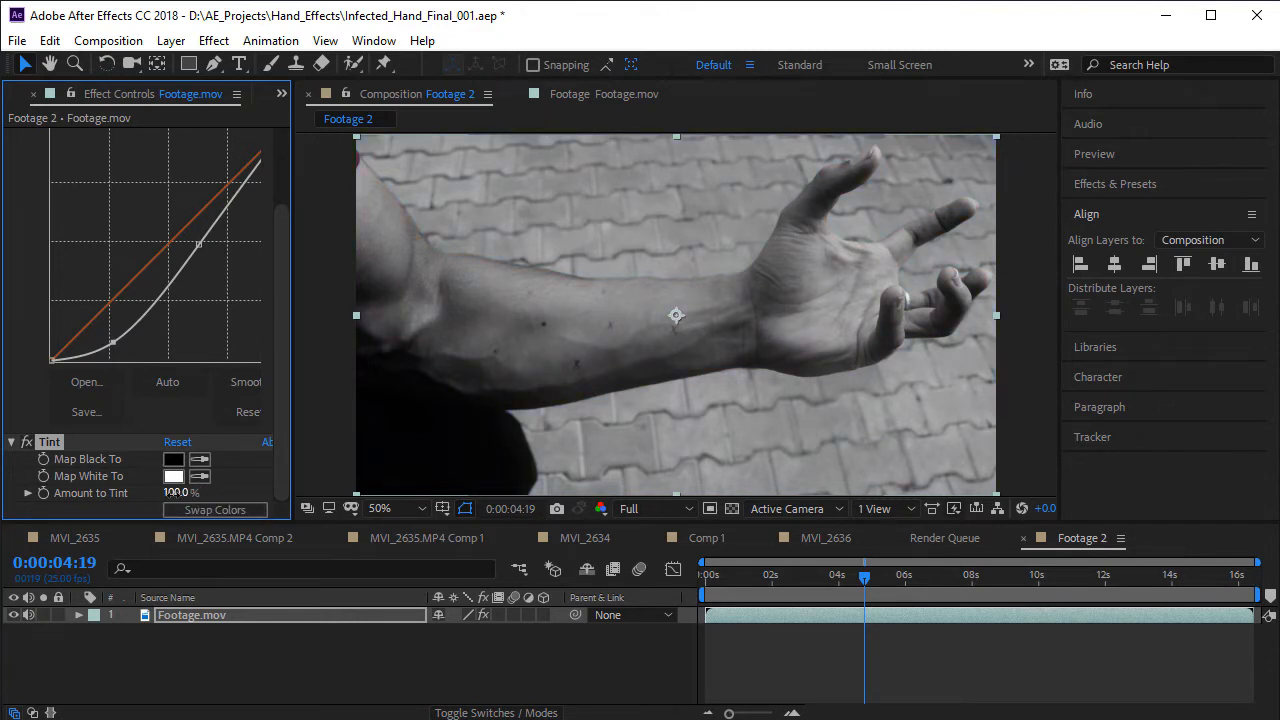
- Set the Tint effect's Amount to Tint to 35%
click(174, 495)
text(35)
key(Return)
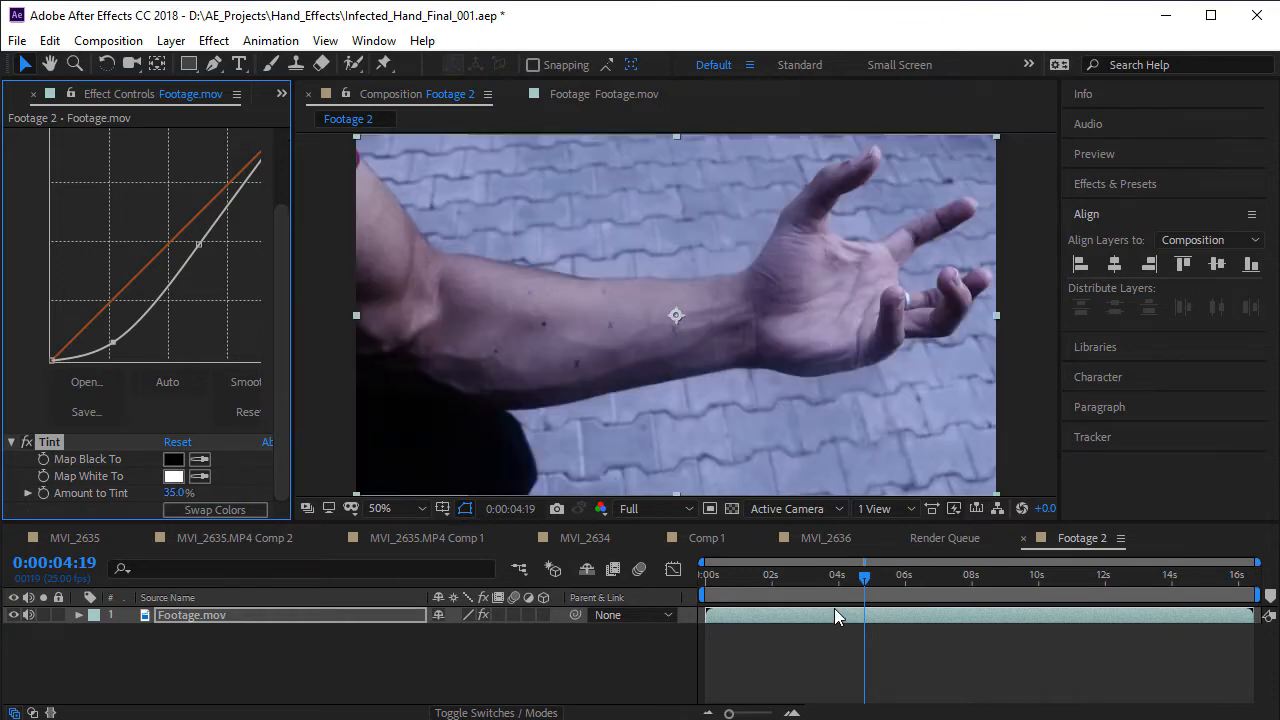
- Examine the tracking marks drawn on the forearm around 0:00:03:05, both close up and in the wider frame
drag(834, 608, 808, 618)
scroll(540, 322, up, 1)
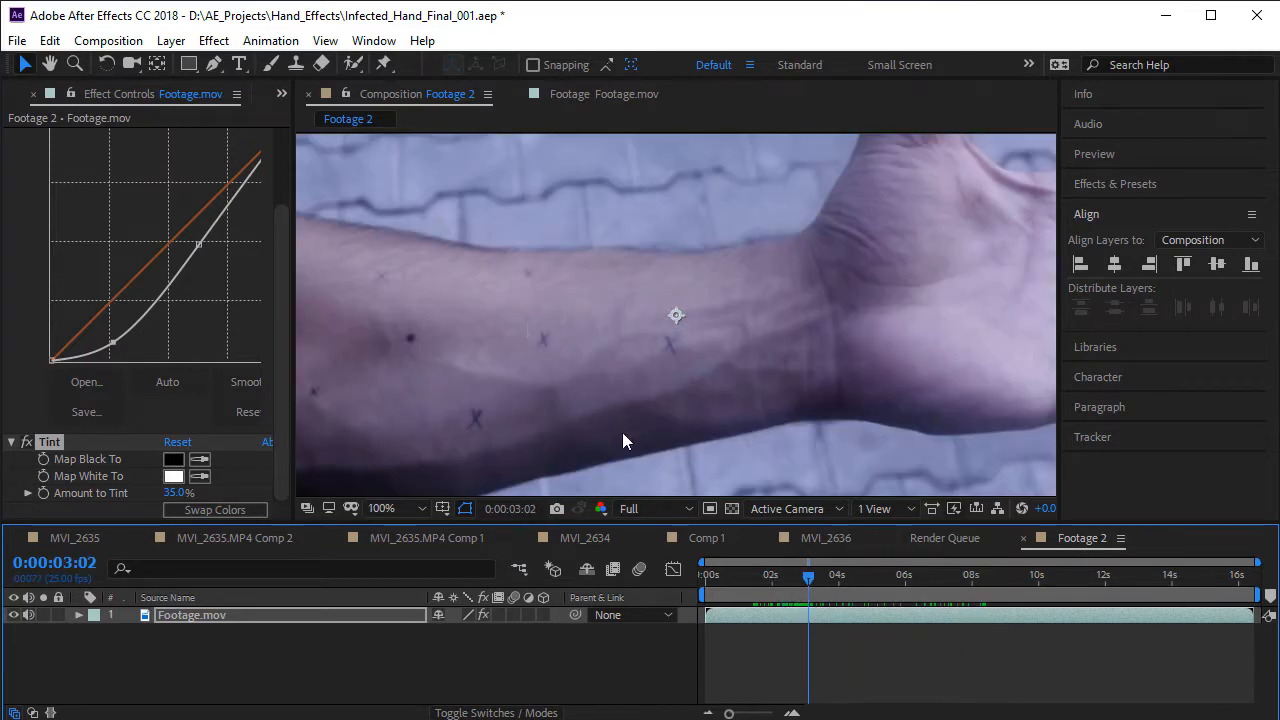
drag(628, 358, 843, 330)
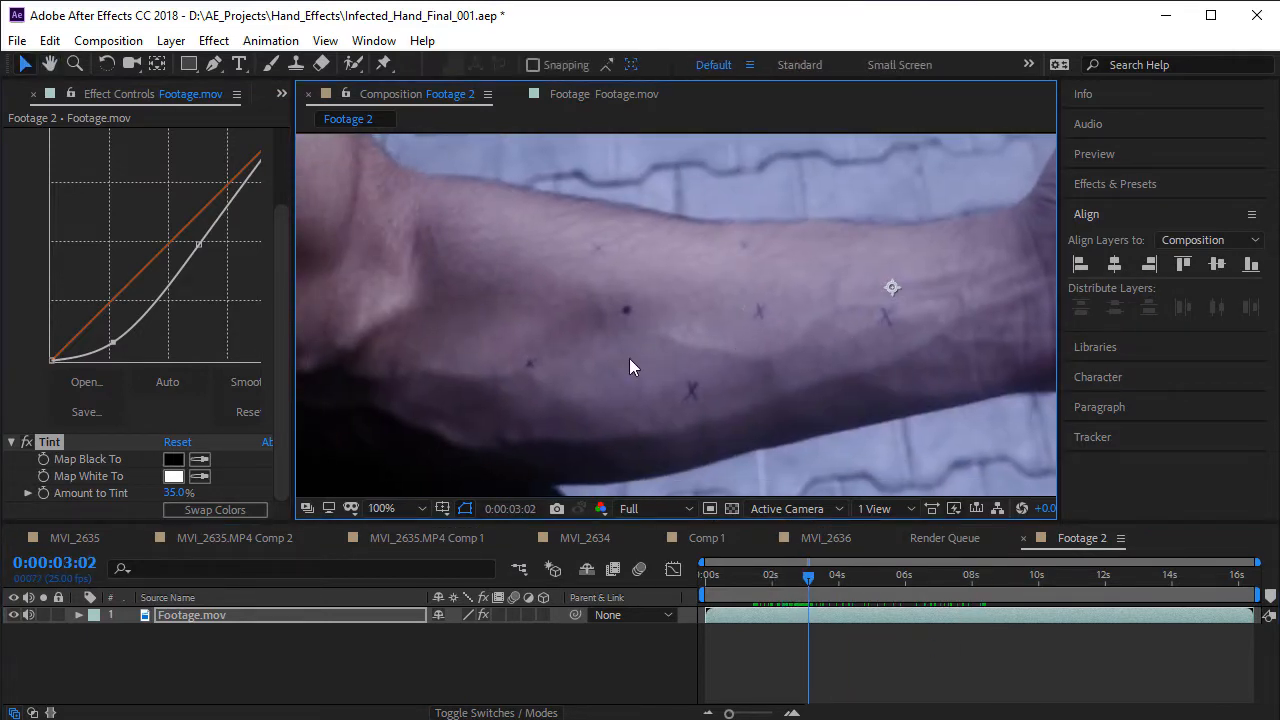
mouse_move(820, 575)
mouse_down()
mouse_move(750, 588)
mouse_move(900, 592)
mouse_move(792, 584)
mouse_move(812, 580)
mouse_up()
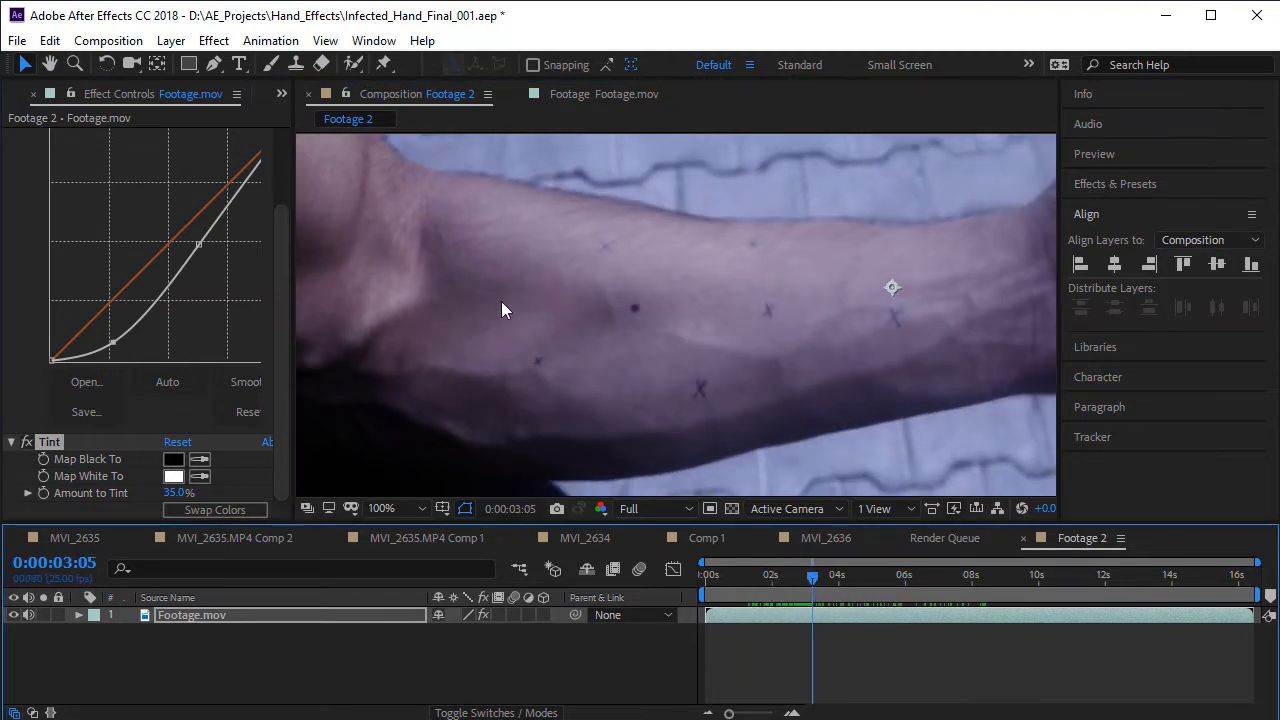
key(comma)
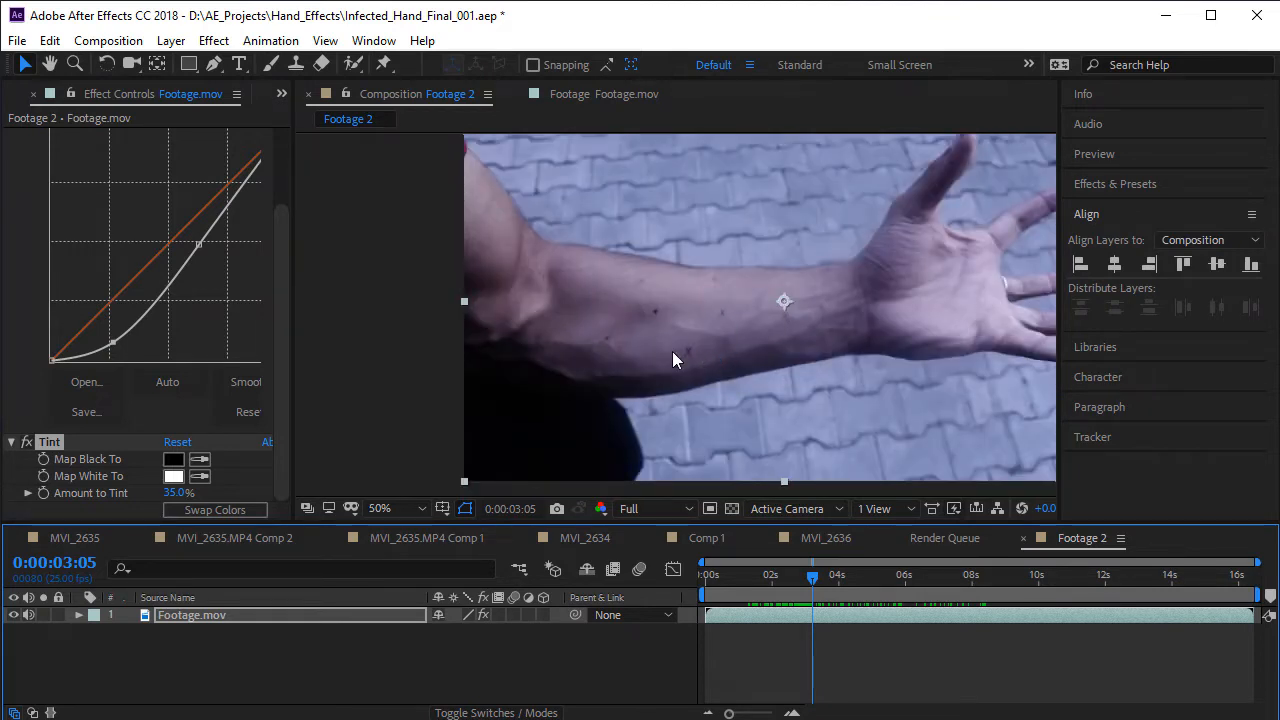
key(period)
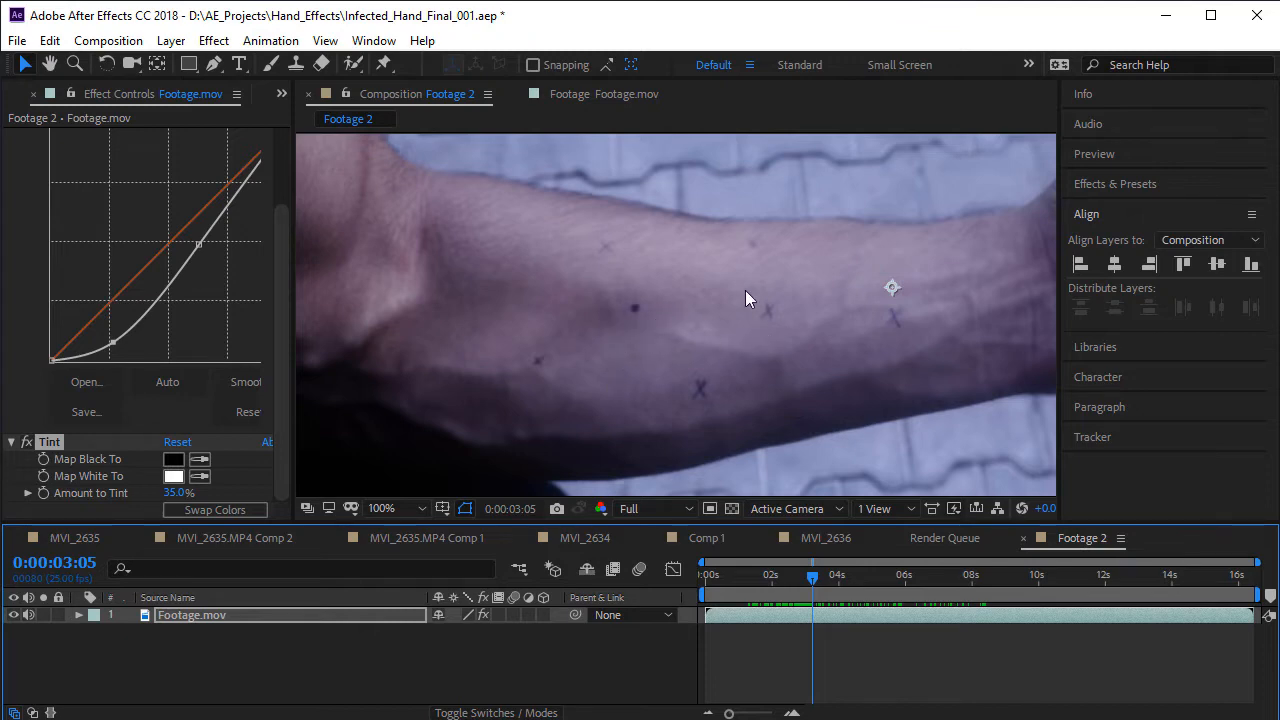
key(comma)
key(comma)
key(period)
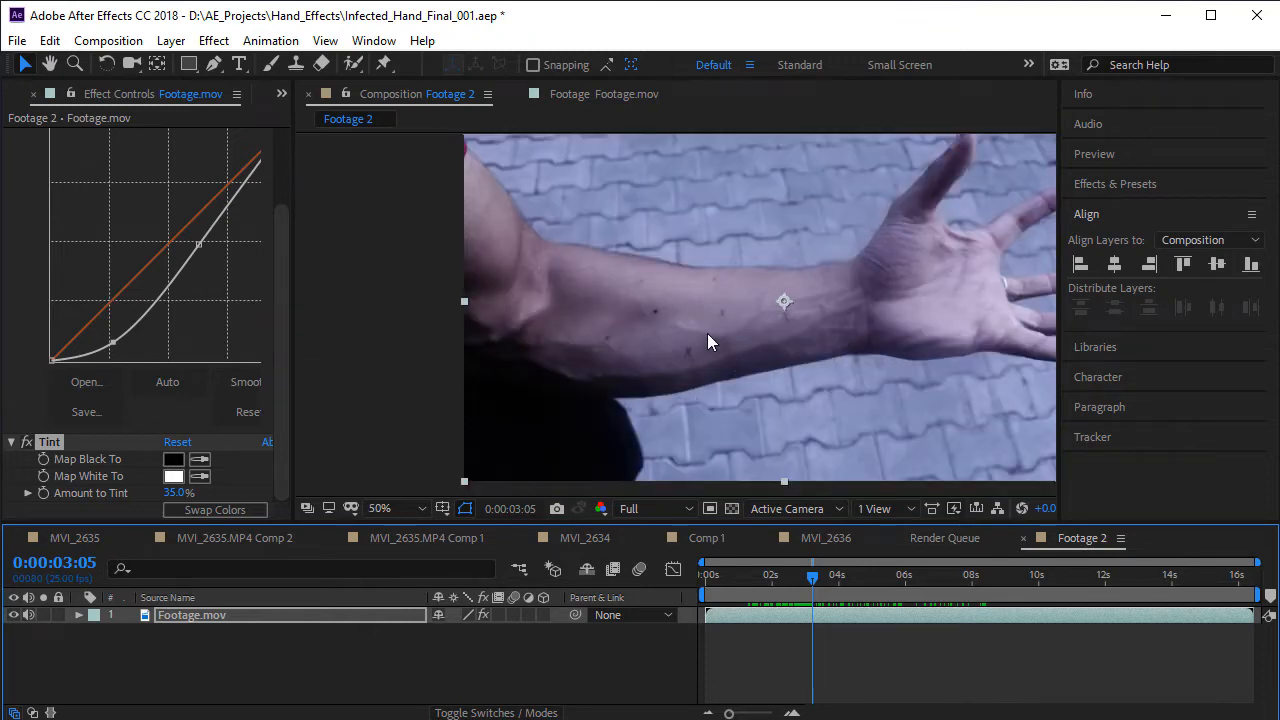
key(period)
drag(647, 312, 620, 303)
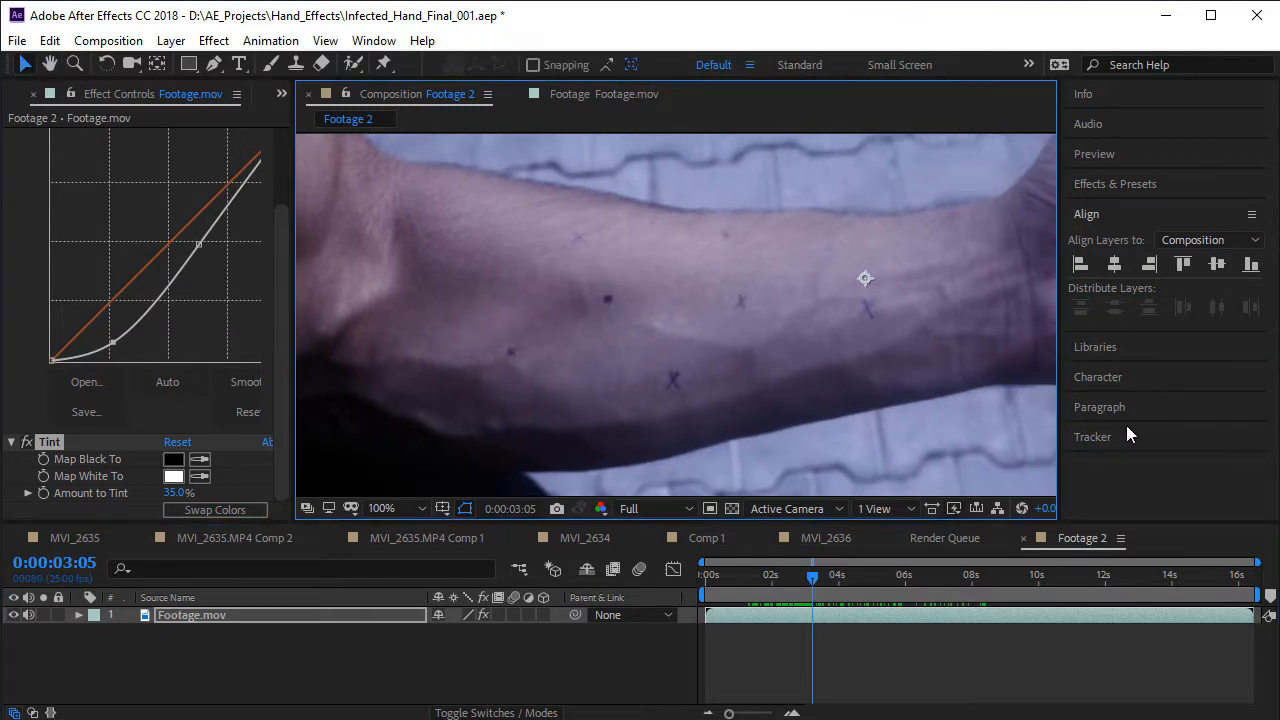
- Show the Tracker options and start Track Motion on the Footage.mov layer
click(373, 40)
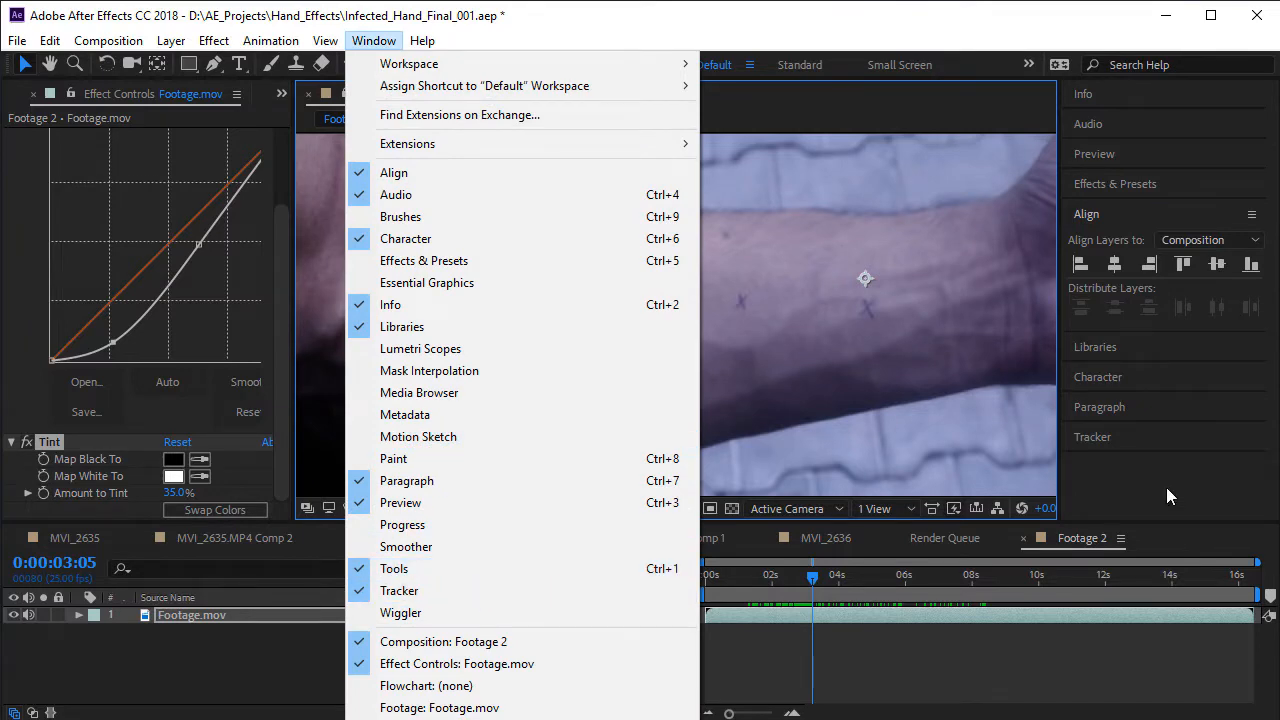
click(1123, 455)
click(1109, 437)
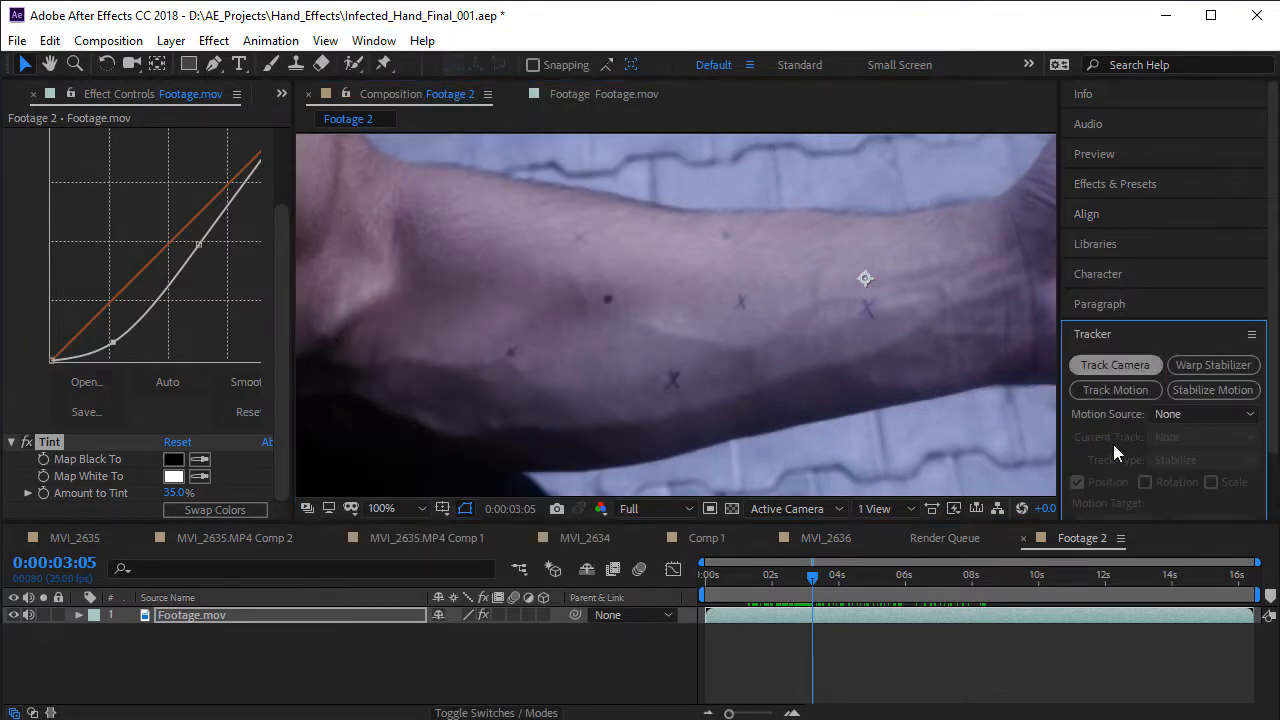
click(1118, 392)
- Move Track Point 1 onto the dark dot on the forearm and enlarge its feature and search regions
scroll(651, 277, up, 2)
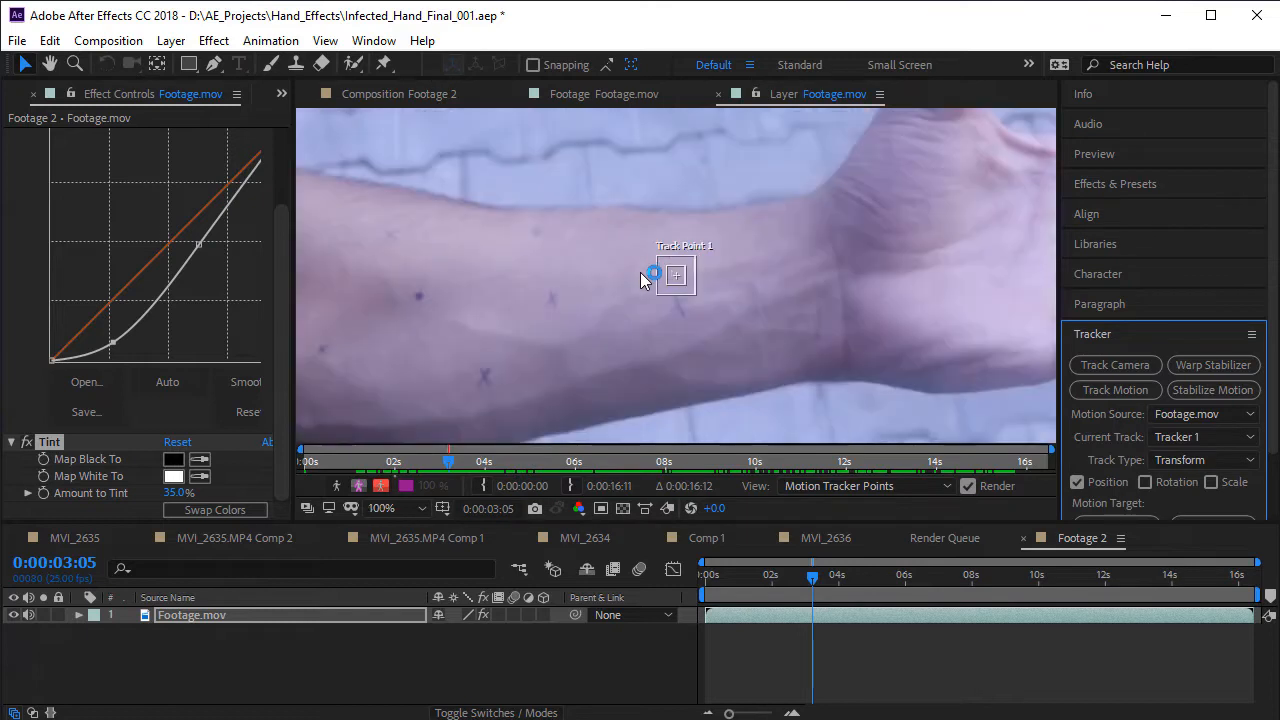
drag(543, 277, 719, 257)
key(v)
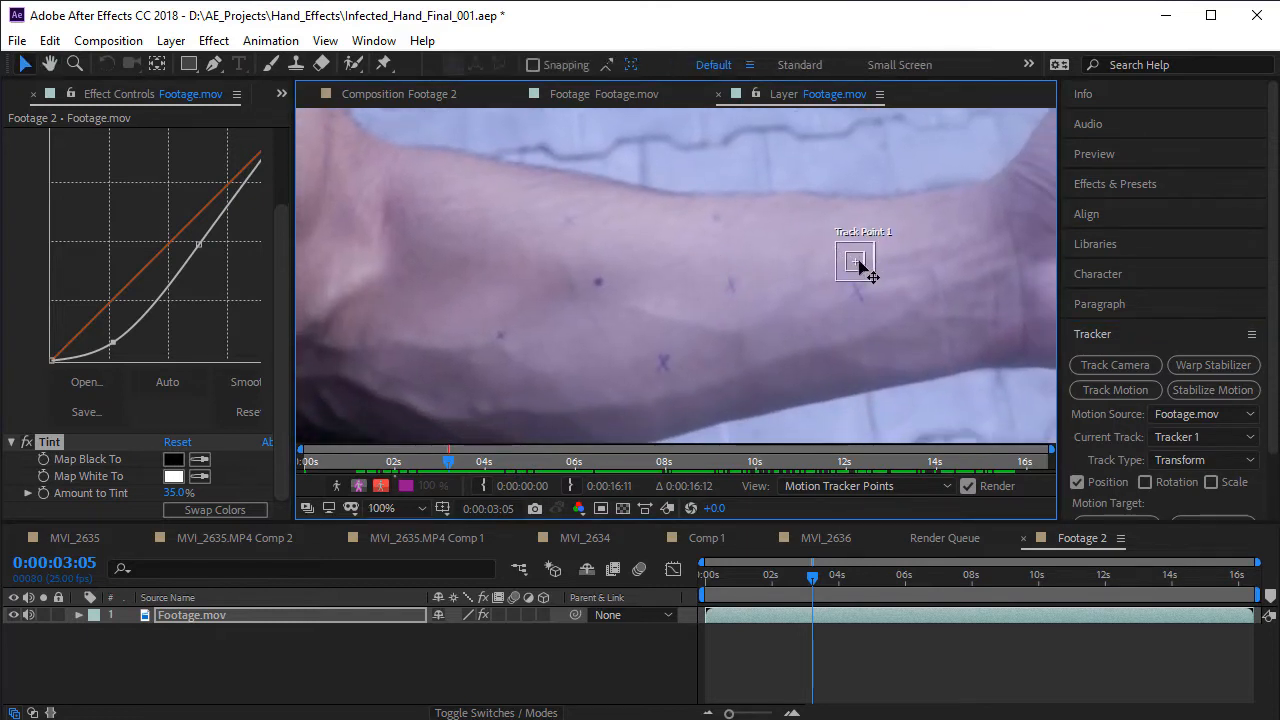
click(858, 263)
drag(860, 263, 620, 288)
scroll(602, 311, up, 1)
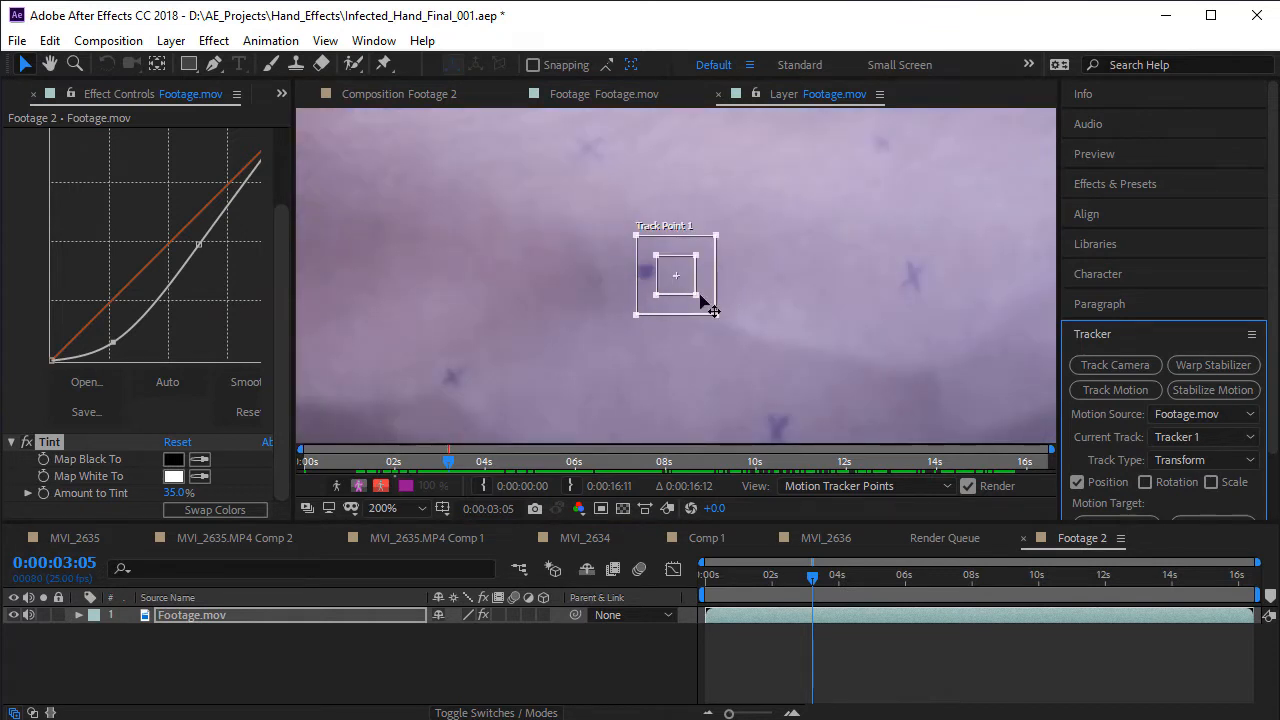
drag(696, 295, 662, 290)
- At the first frame, re-center Track Point 1 on the dark dot and analyze the motion forward through the whole clip
drag(448, 461, 262, 465)
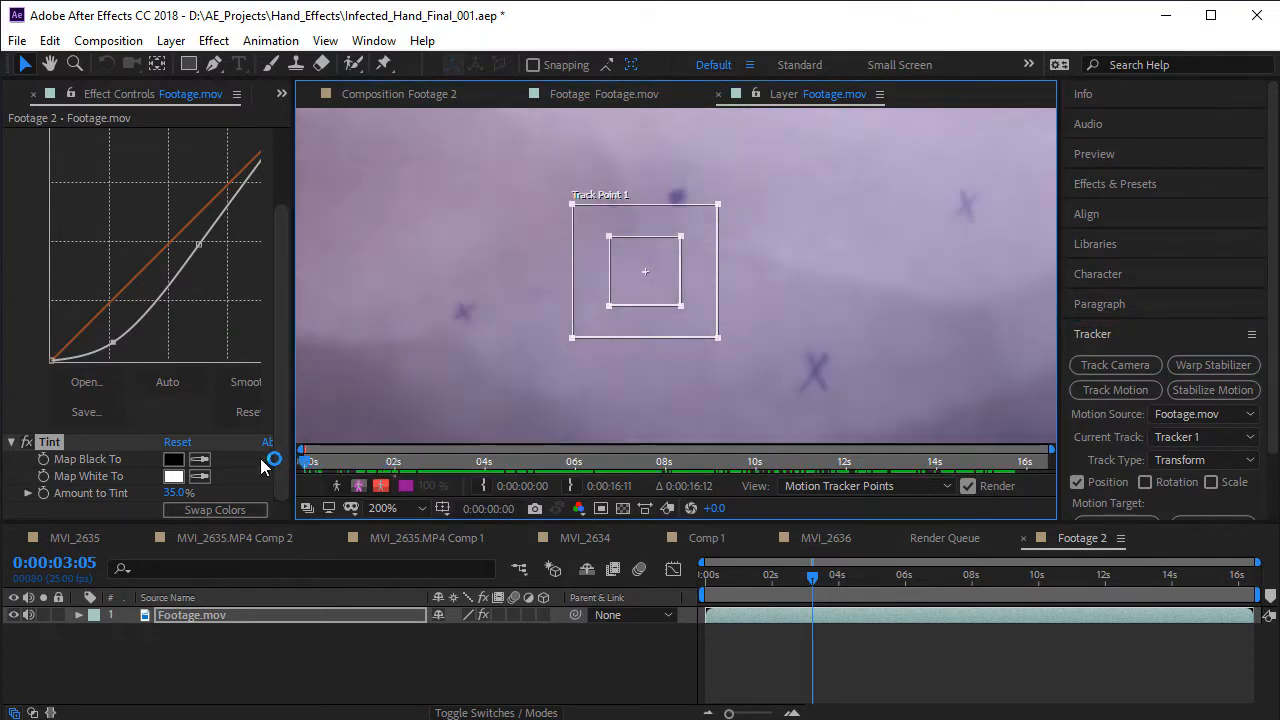
drag(626, 297, 641, 224)
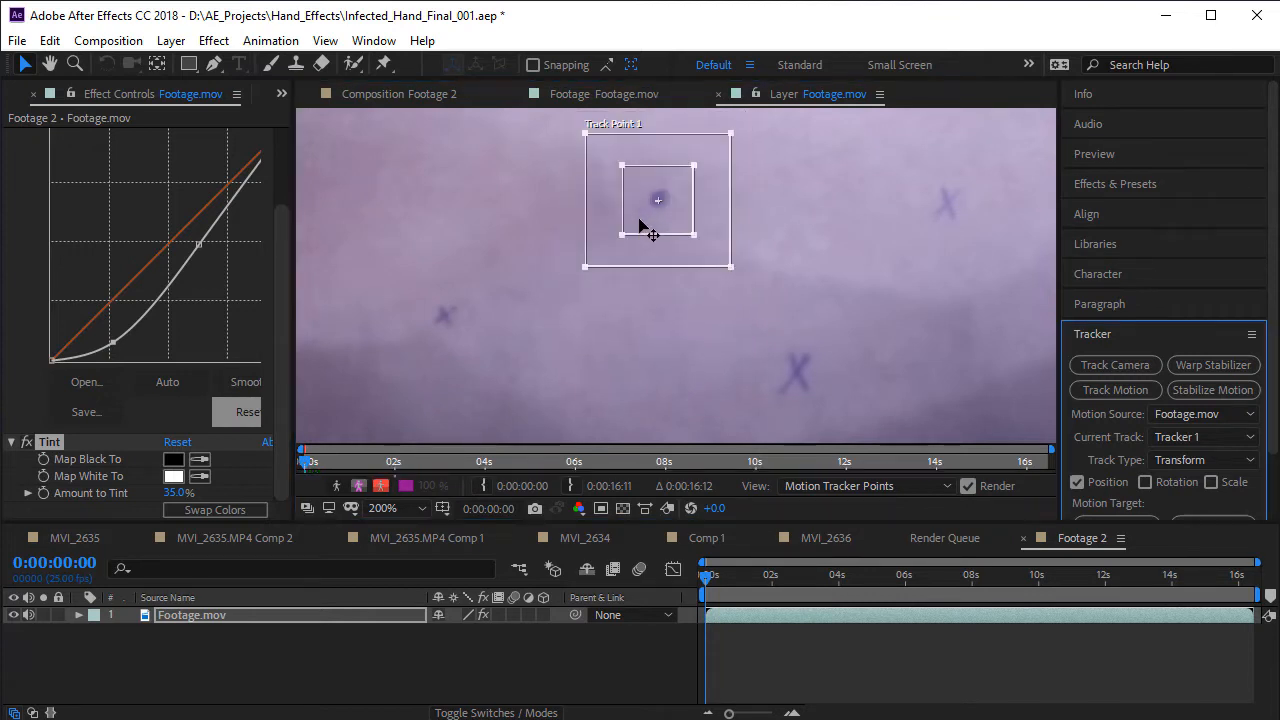
click(1142, 324)
click(1143, 332)
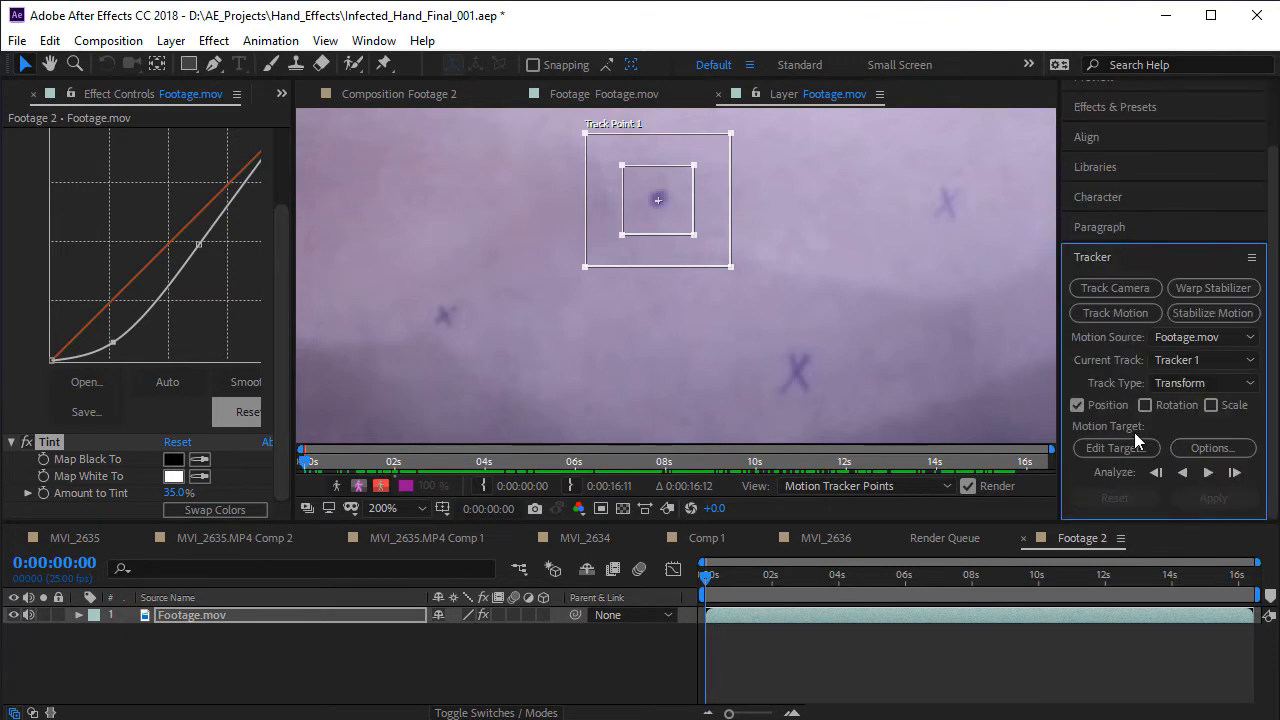
click(1208, 472)
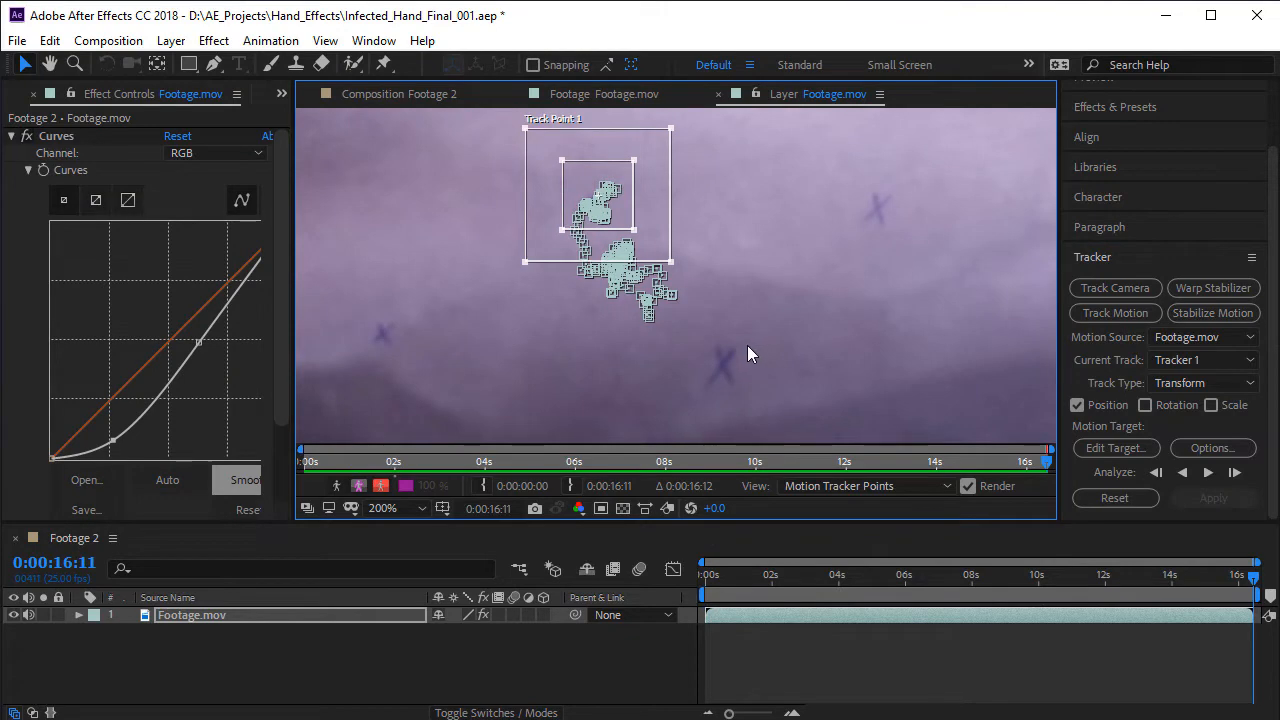
- Review how Track Point 1 follows the forearm by scrubbing the footage to 0:00:12:22
key(comma)
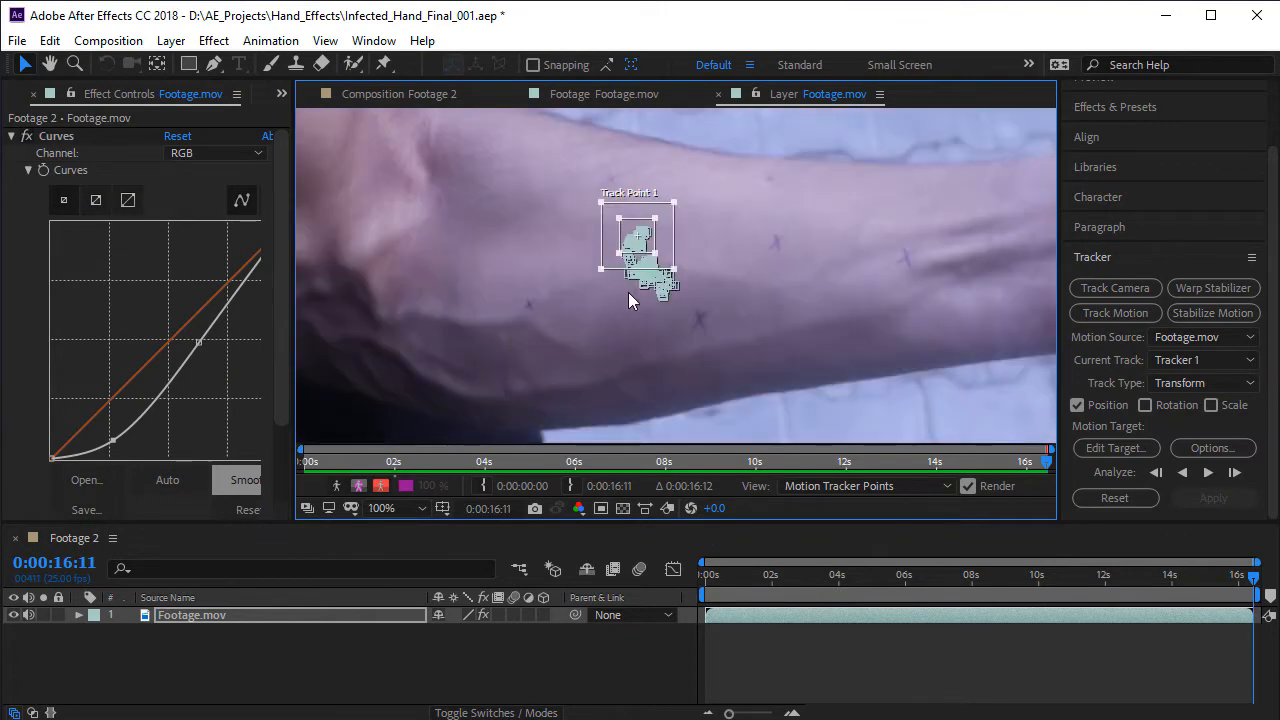
key(comma)
drag(664, 465, 887, 486)
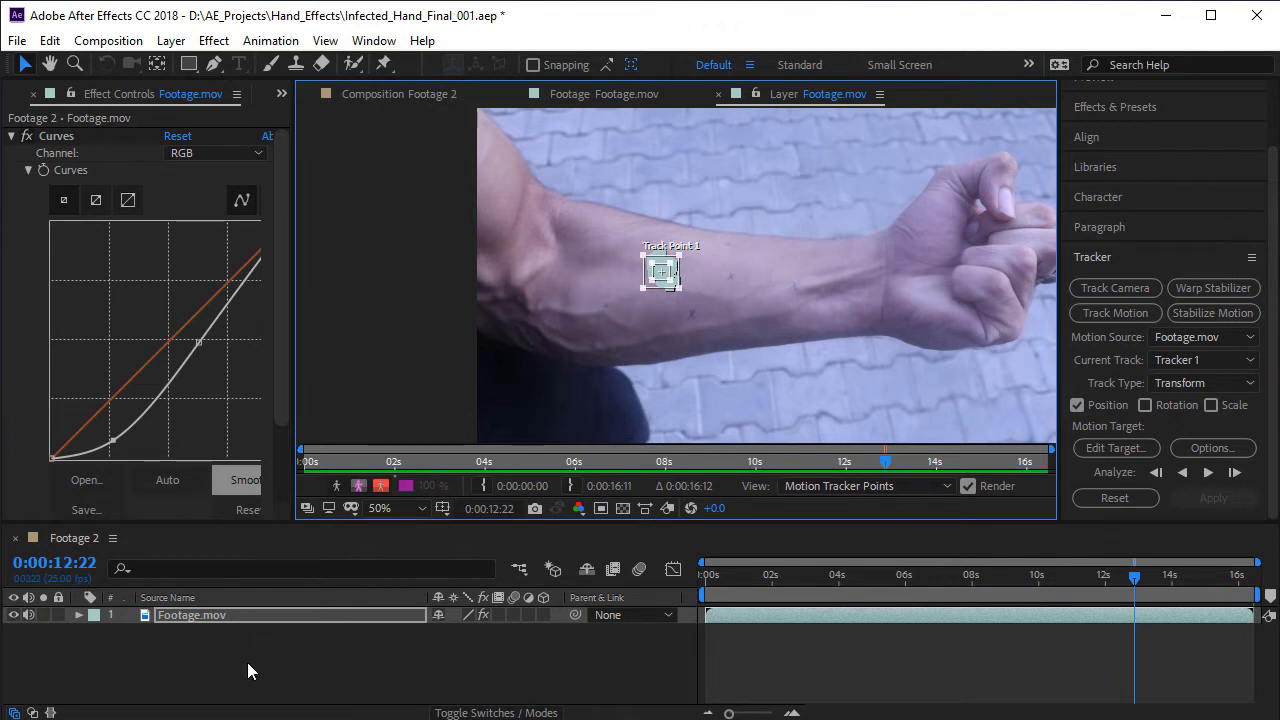
- Add a new null object layer to the Footage 2 composition
click(185, 632)
right_click(245, 636)
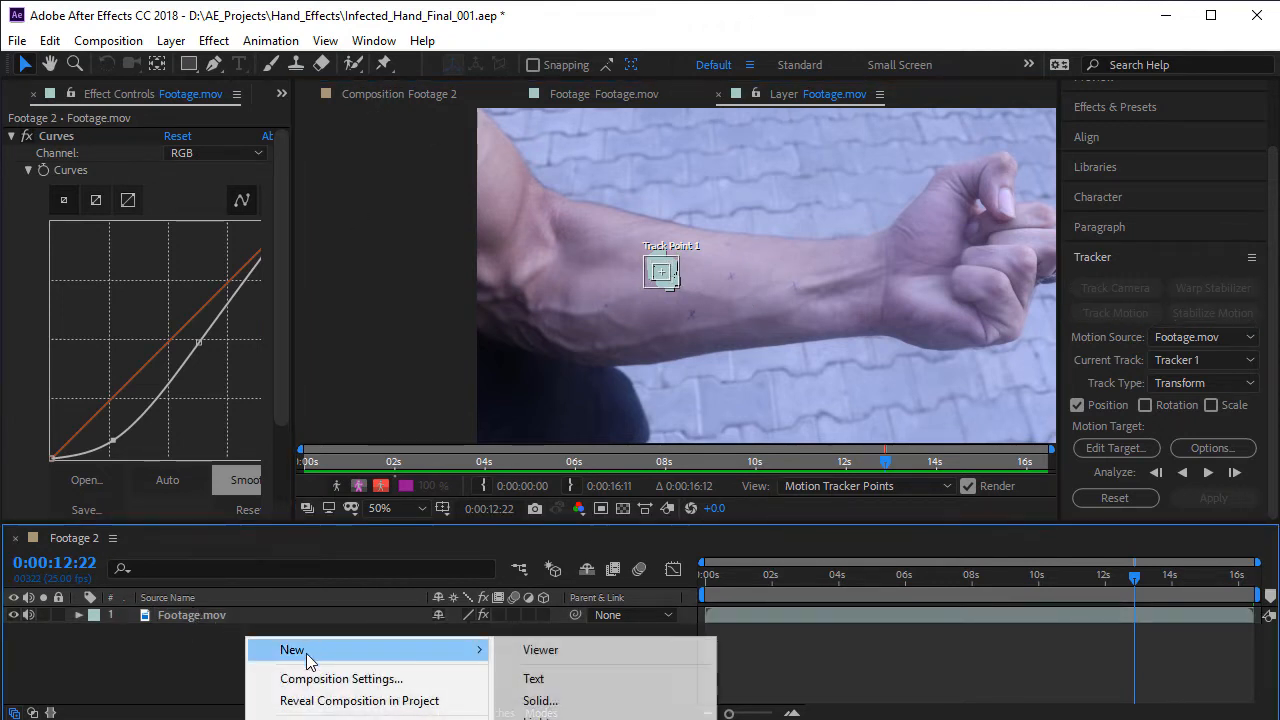
right_click(205, 661)
mouse_move(251, 674)
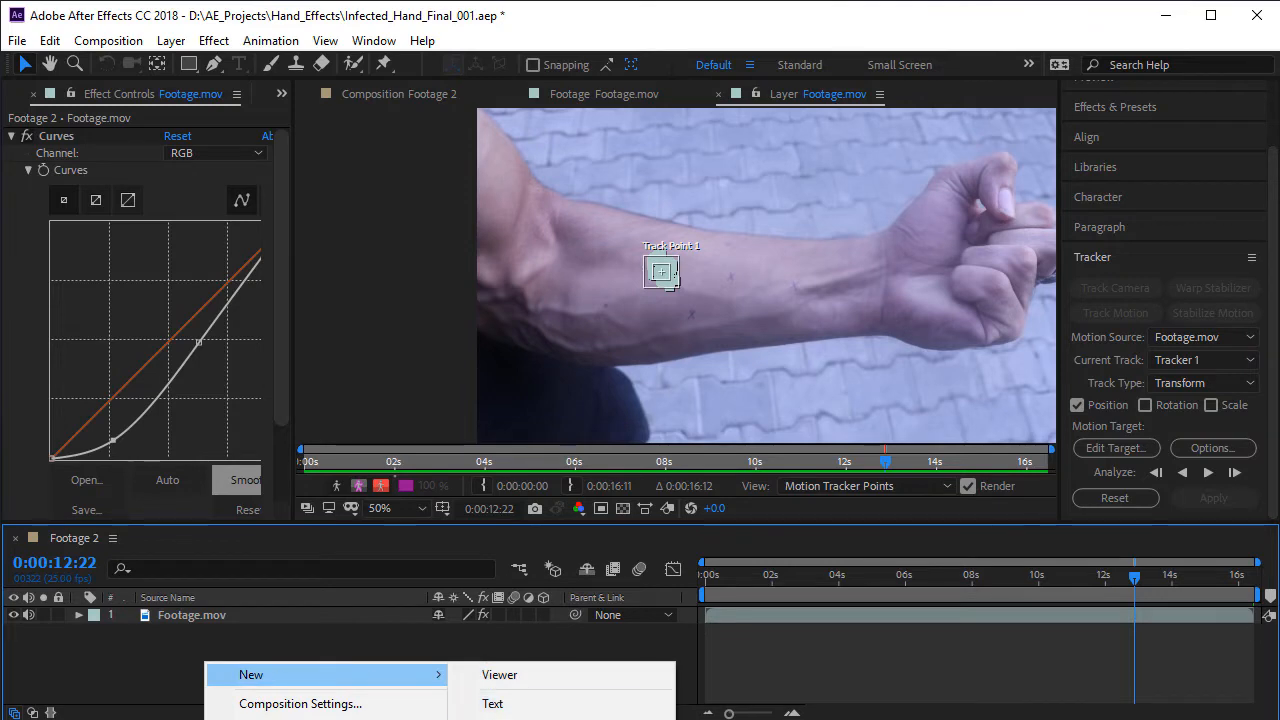
click(171, 41)
mouse_move(300, 64)
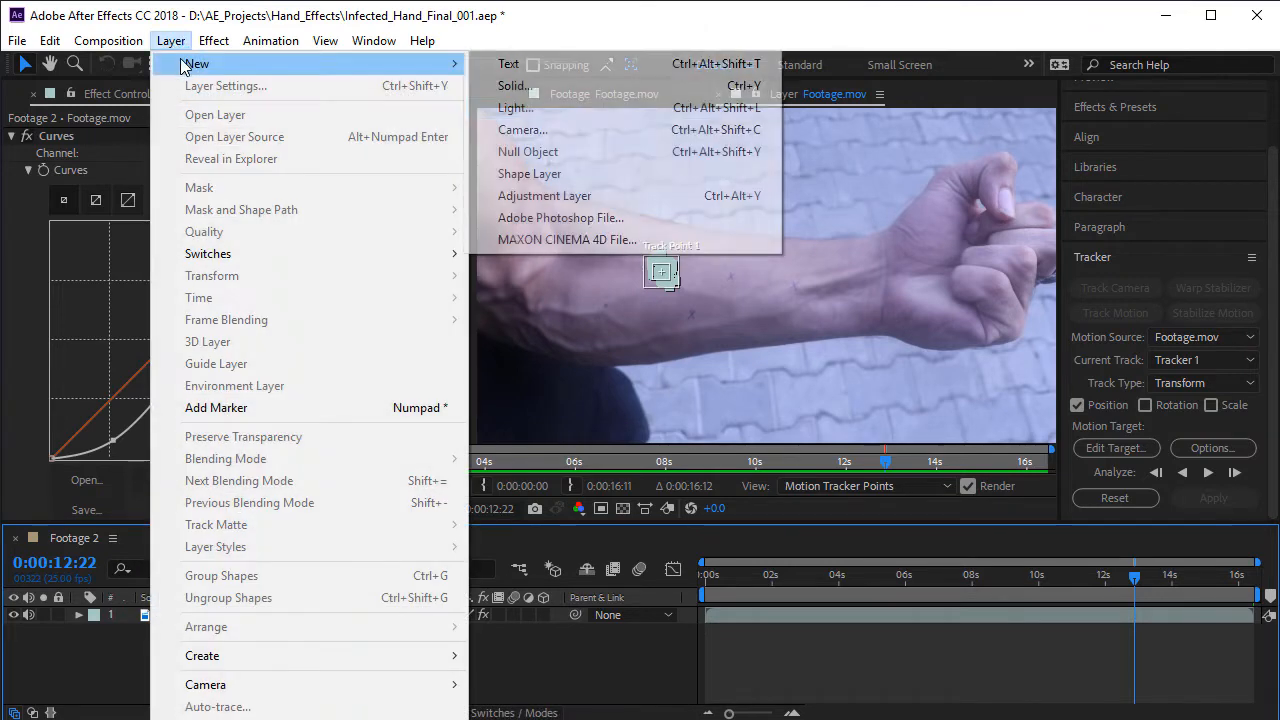
click(730, 152)
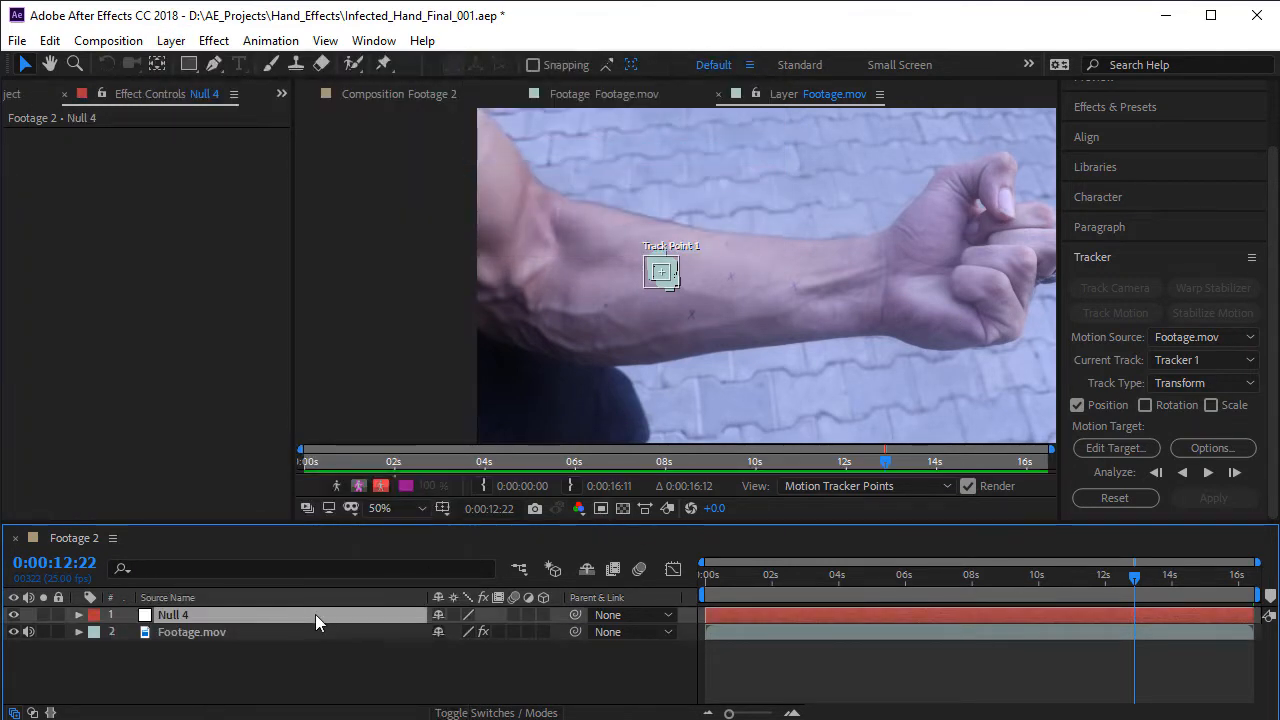
- Rename the new null layer as Tracking Data
key(Return)
text(Trackin)
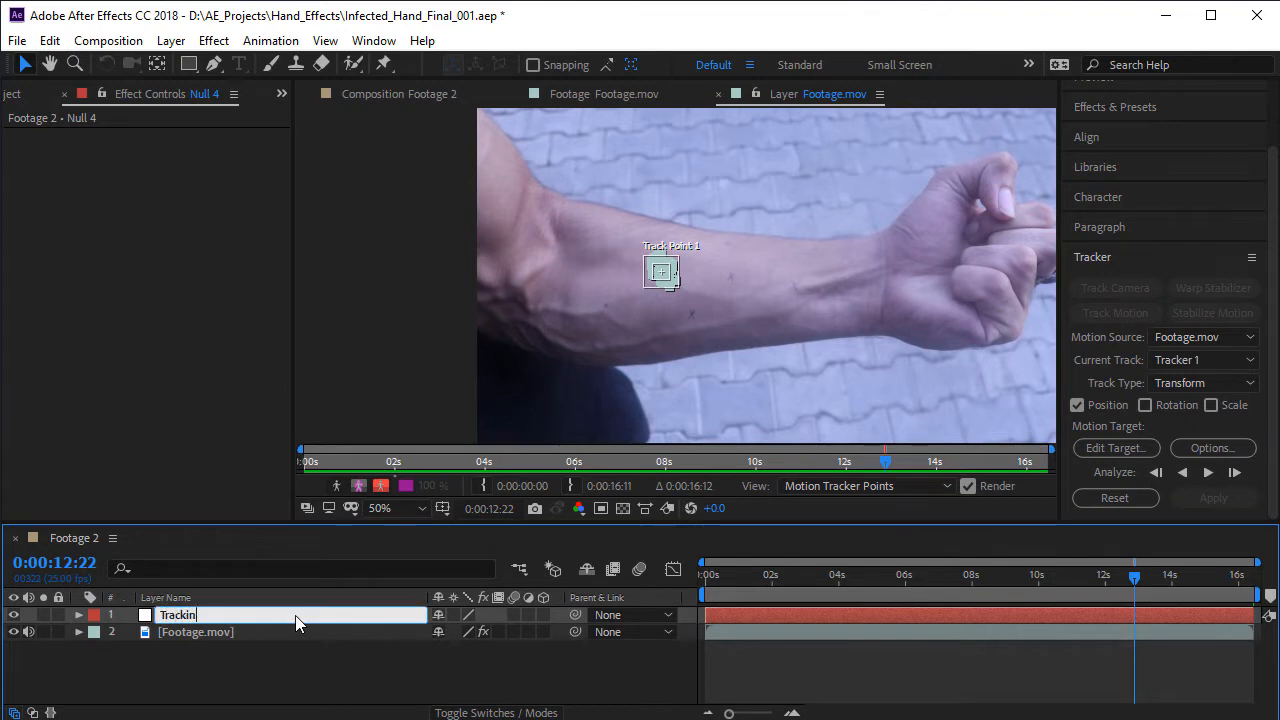
text(g Data)
key(Return)
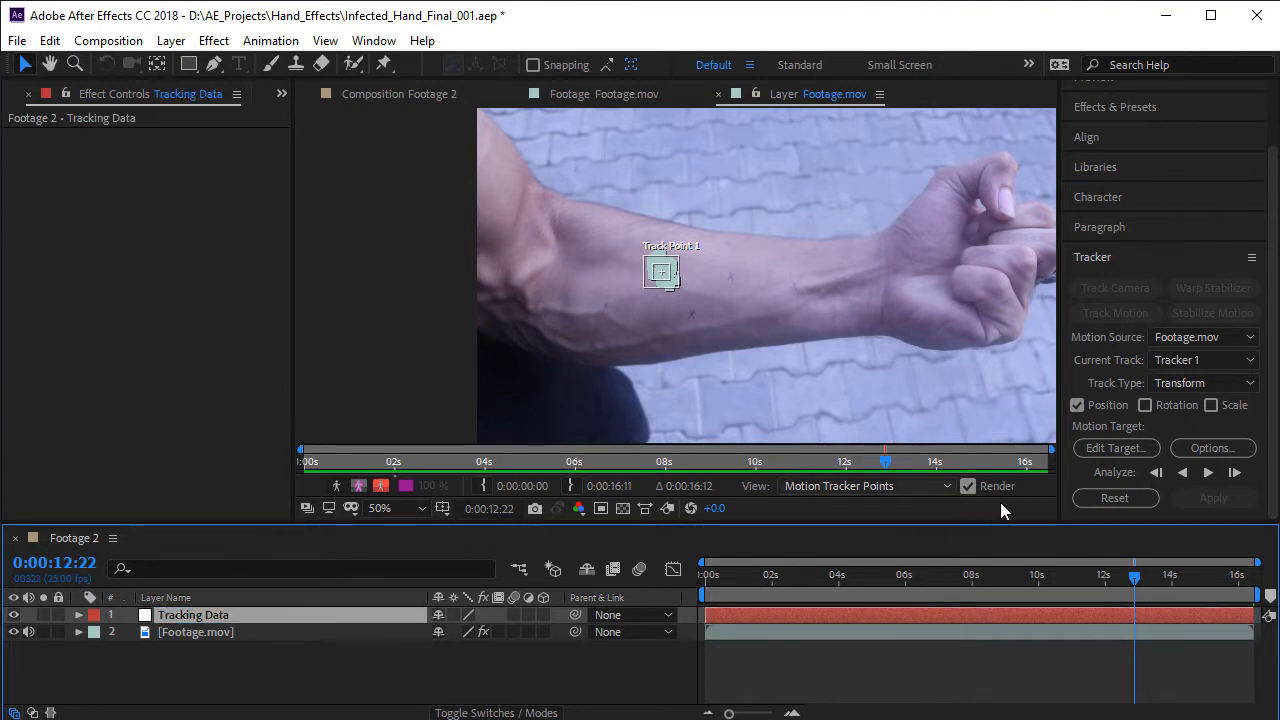
- Apply Tracker 1's motion to the Tracking Data null in the X and Y dimensions
click(1115, 448)
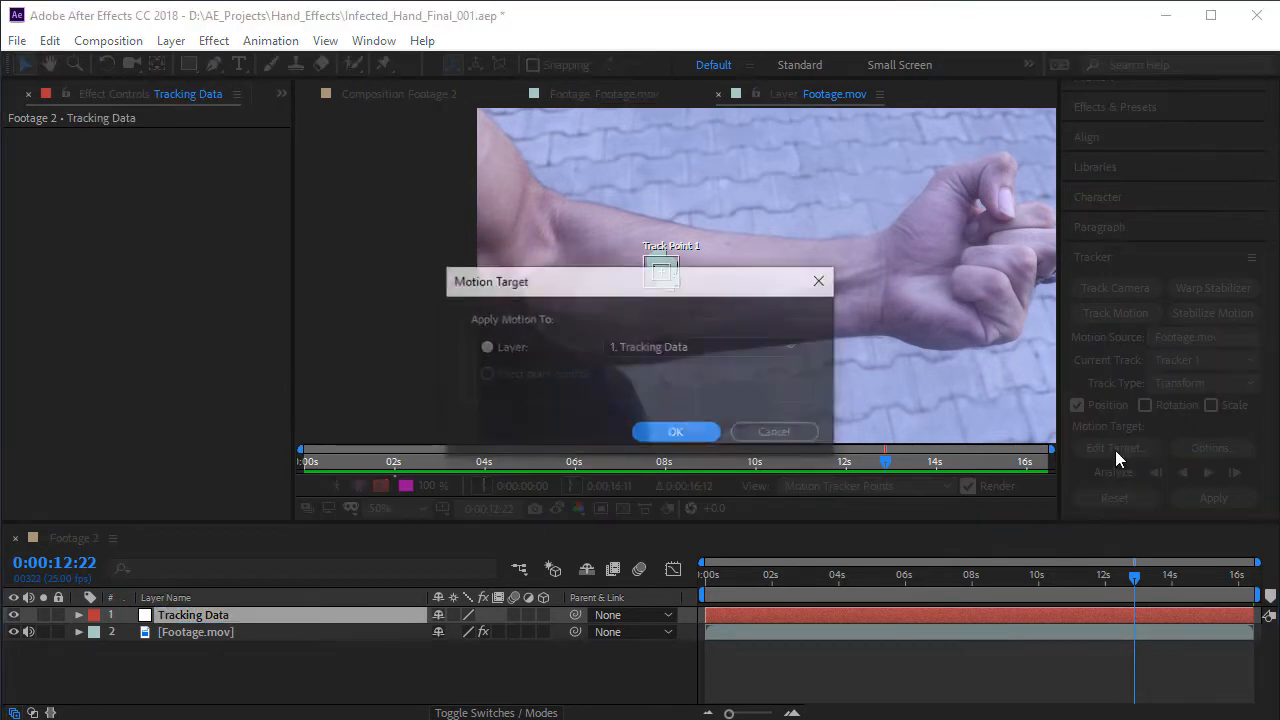
click(638, 346)
click(720, 370)
click(704, 436)
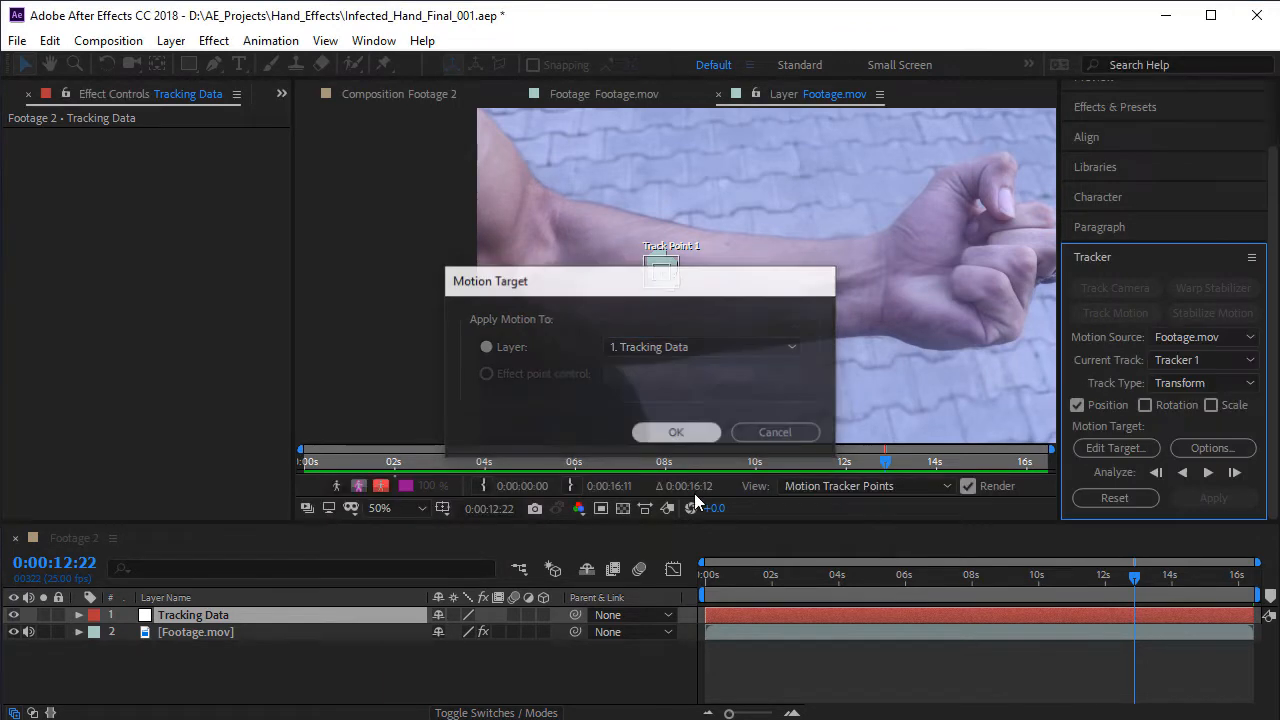
click(1220, 498)
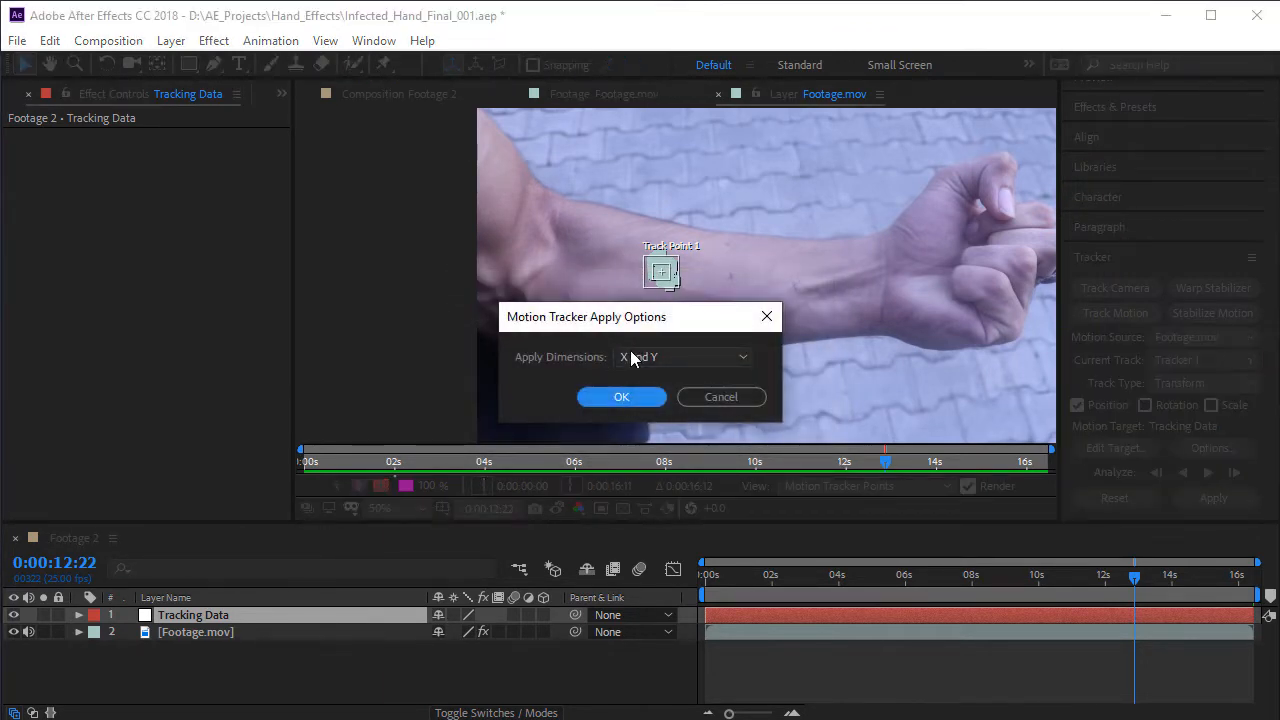
click(621, 398)
click(795, 700)
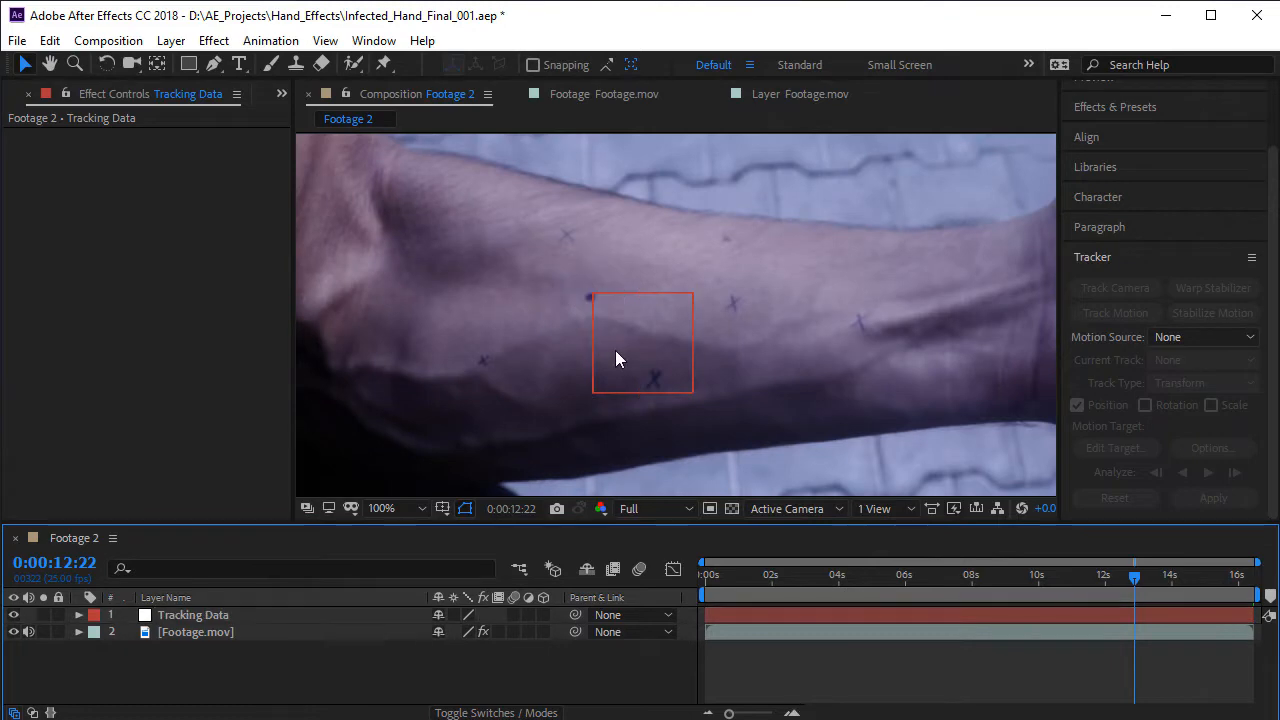
- Scrub through the Footage 2 composition to 0:00:04:10 to check how the Tracking Data null follows the forearm
drag(774, 592, 1087, 597)
drag(987, 593, 850, 600)
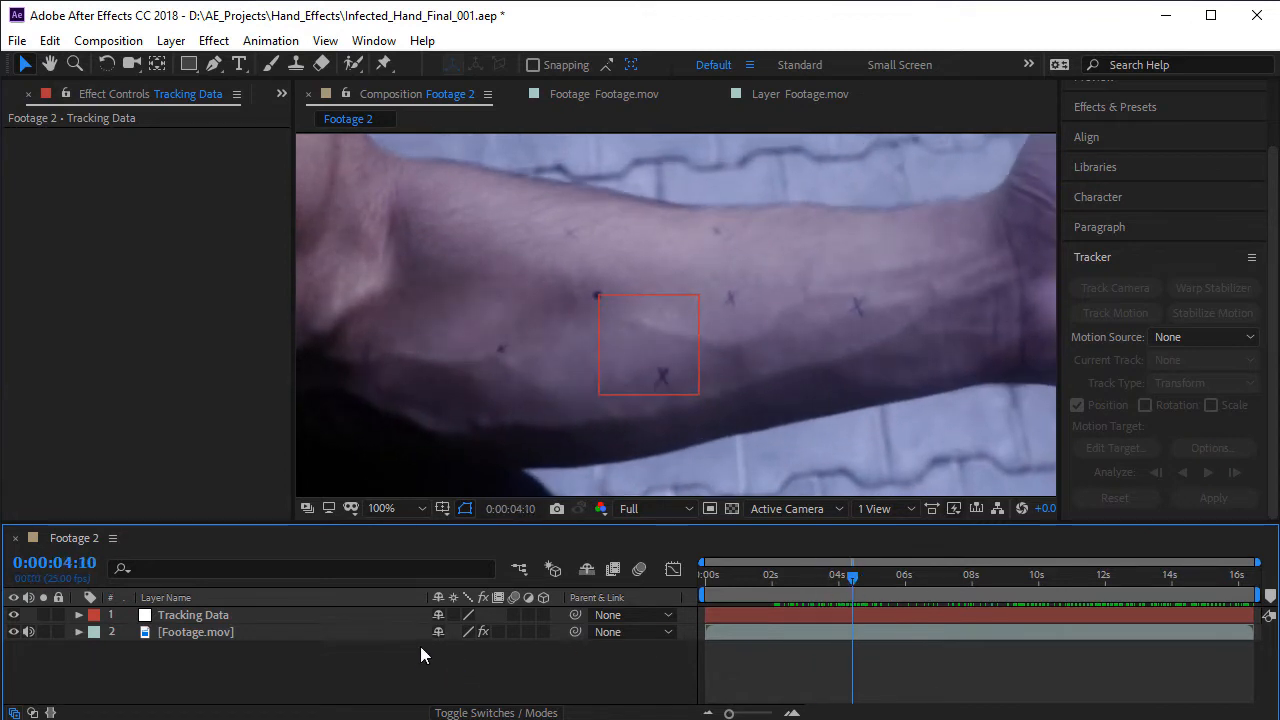
scroll(563, 309, down, 4)
scroll(617, 300, up, 4)
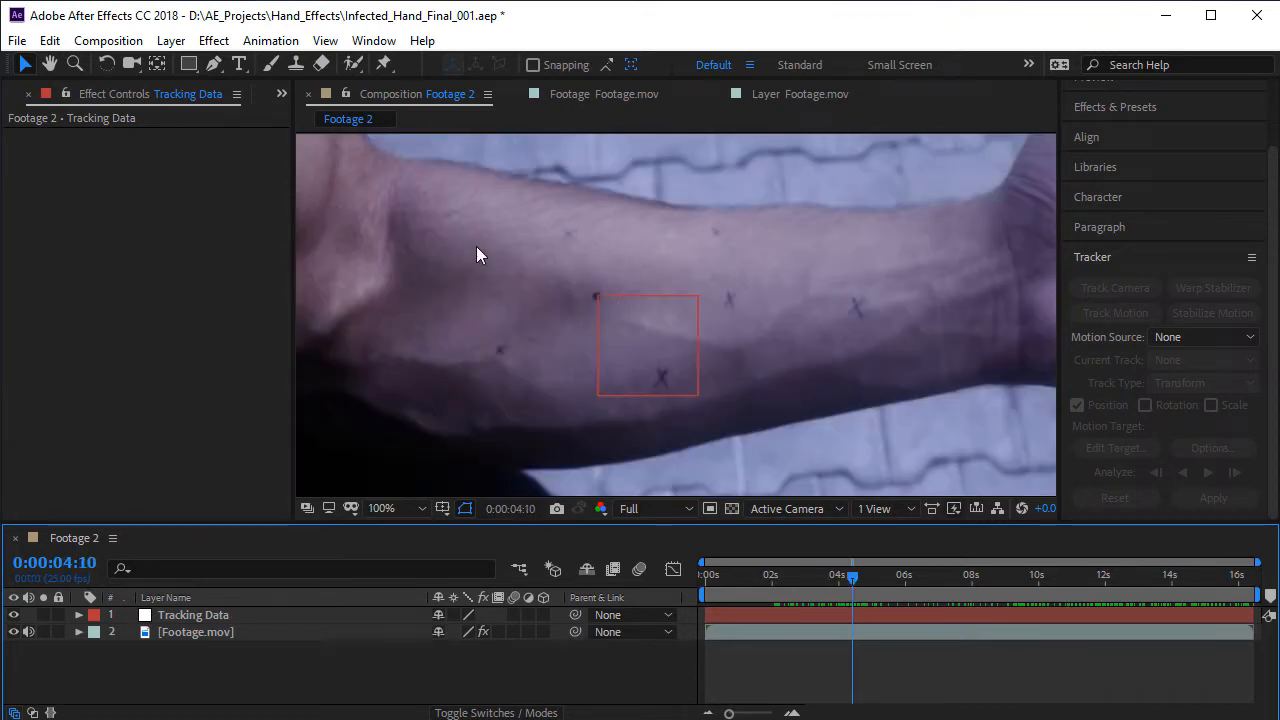
- Add a text layer reading "text" at 80 px on the forearm, just beside the tracked dark dot
click(241, 66)
click(577, 310)
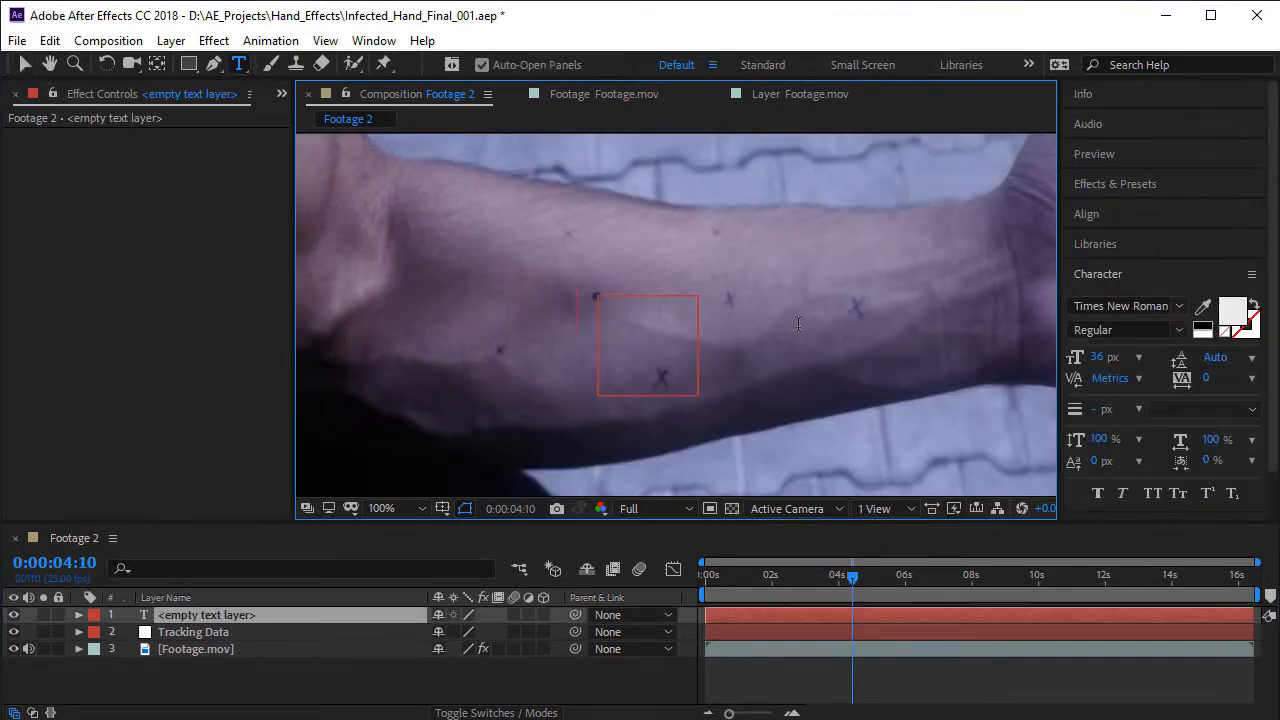
text(tex)
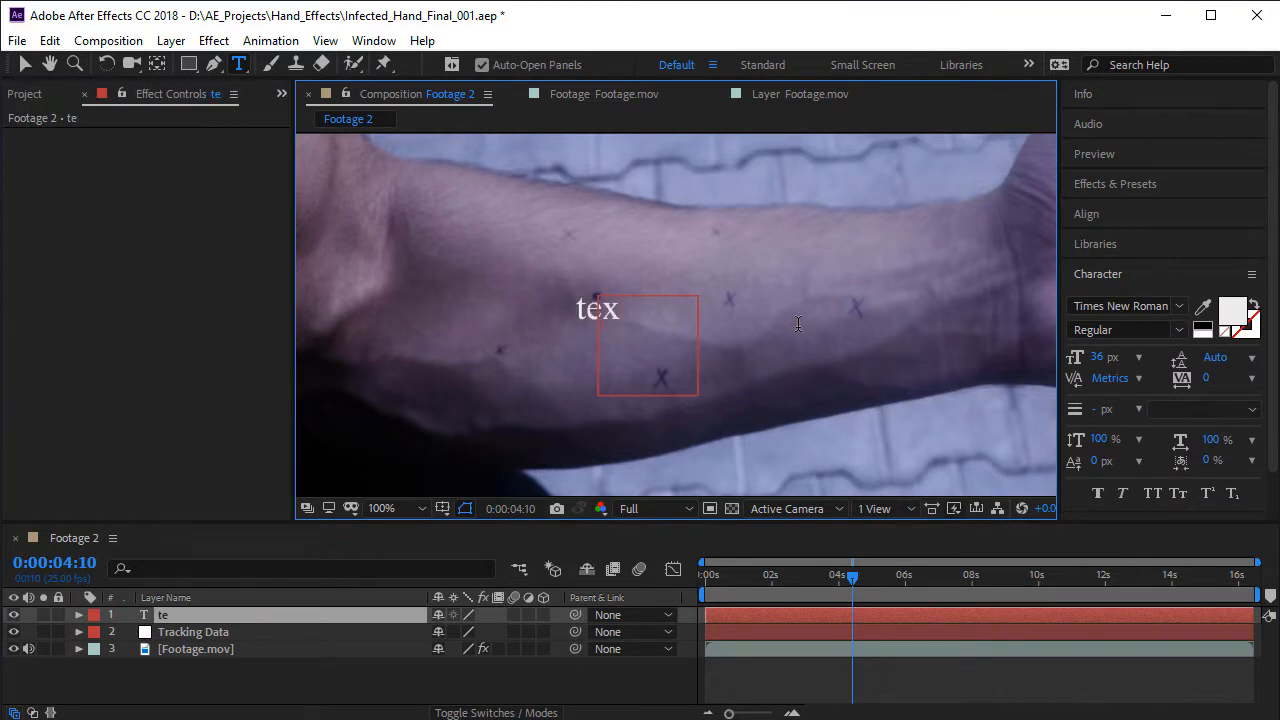
text(yt)
key(BackSpace)
key(BackSpace)
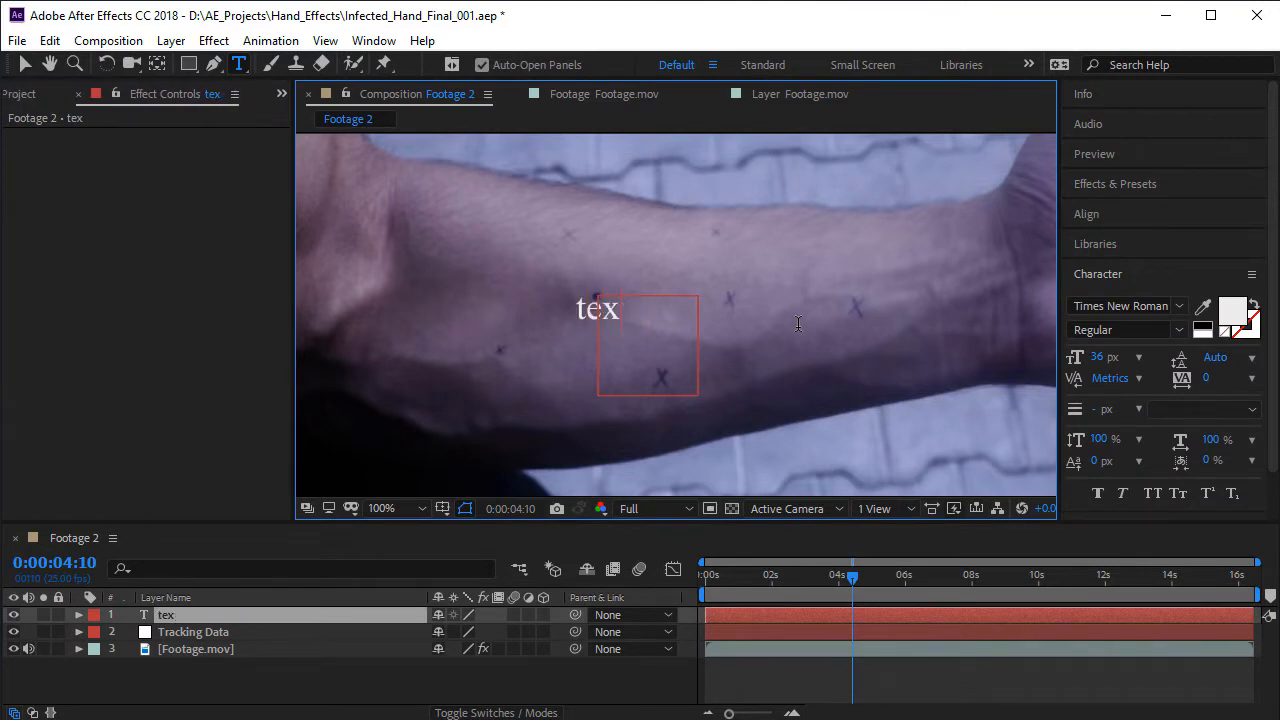
text(t)
click(25, 63)
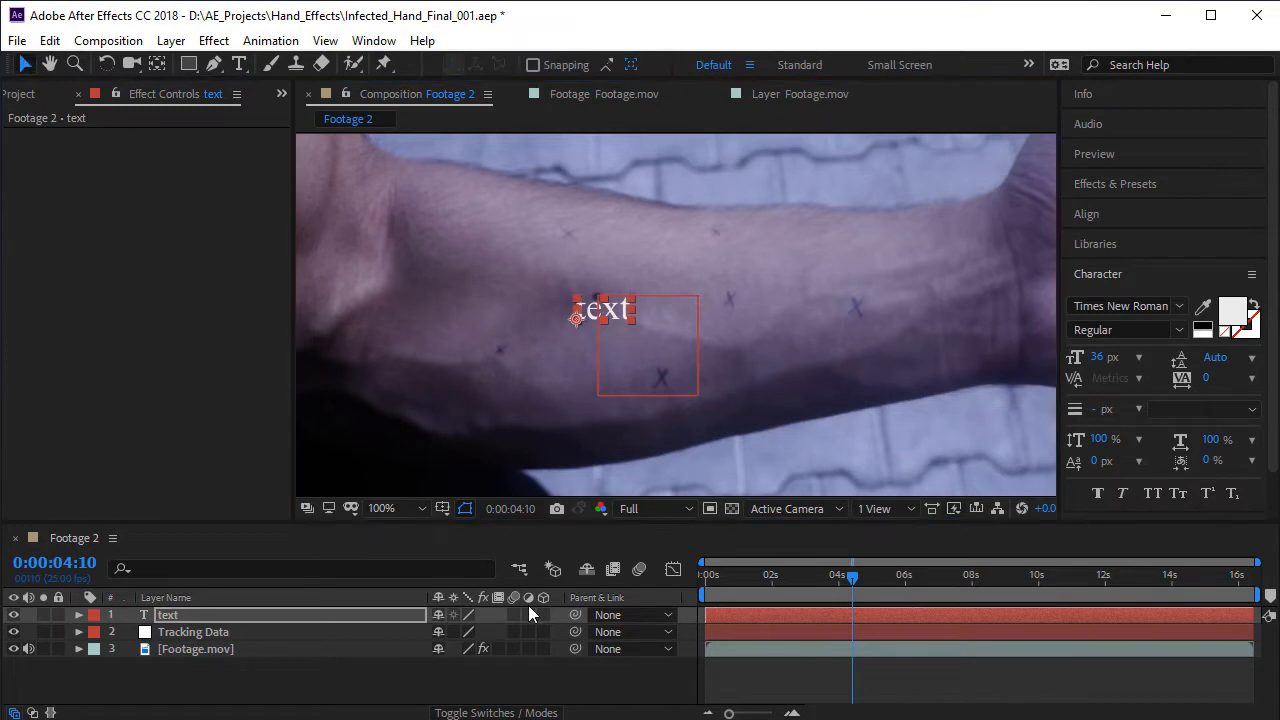
drag(1101, 364, 1053, 376)
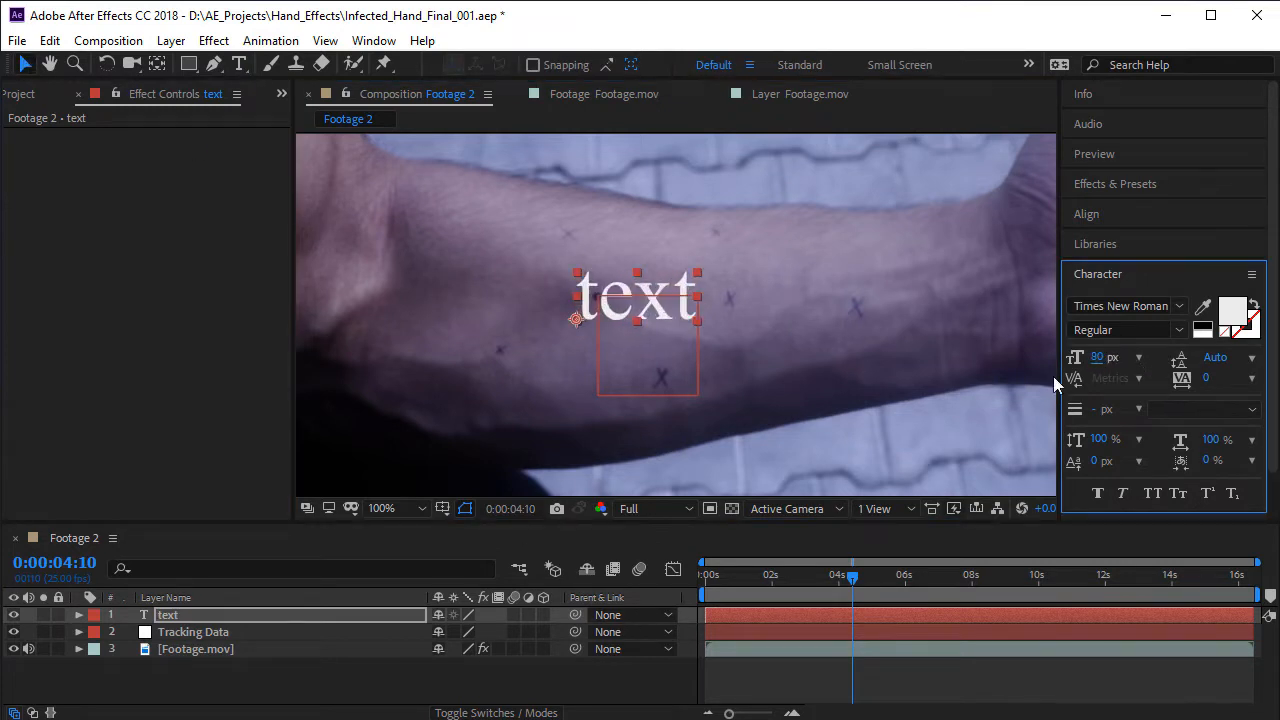
drag(648, 301, 667, 293)
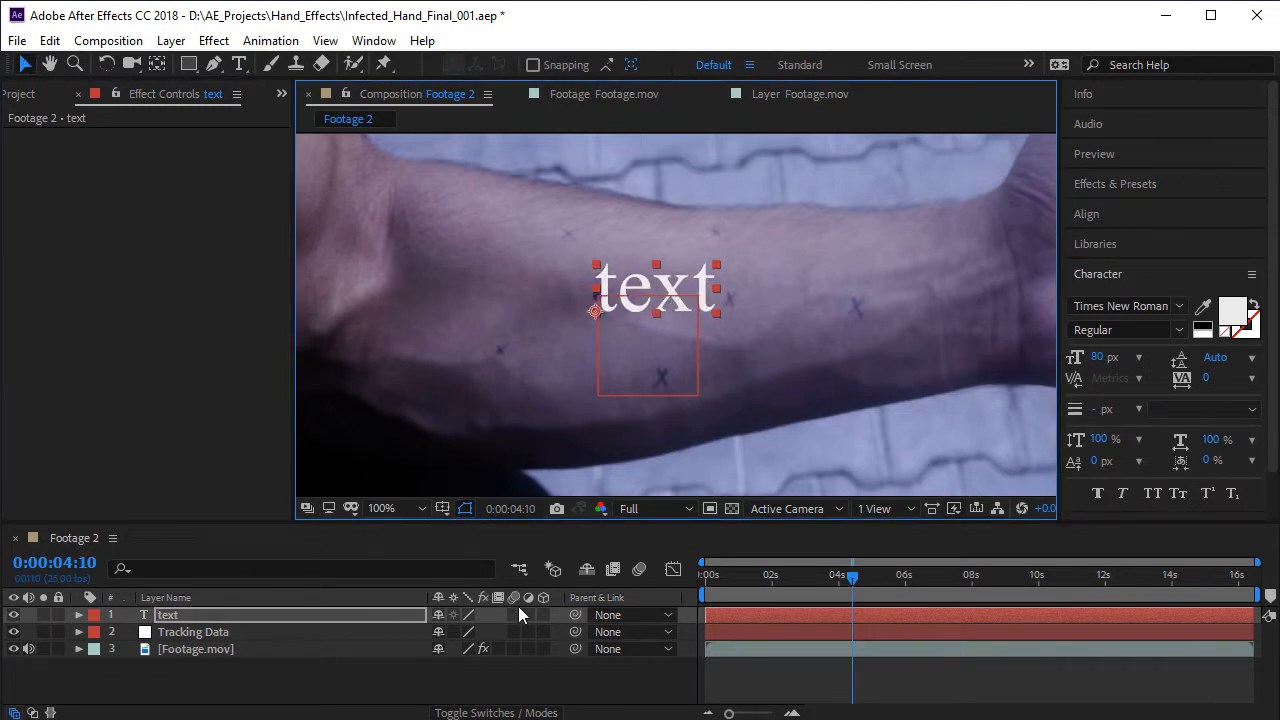
- Parent the text layer to the Tracking Data null
click(375, 614)
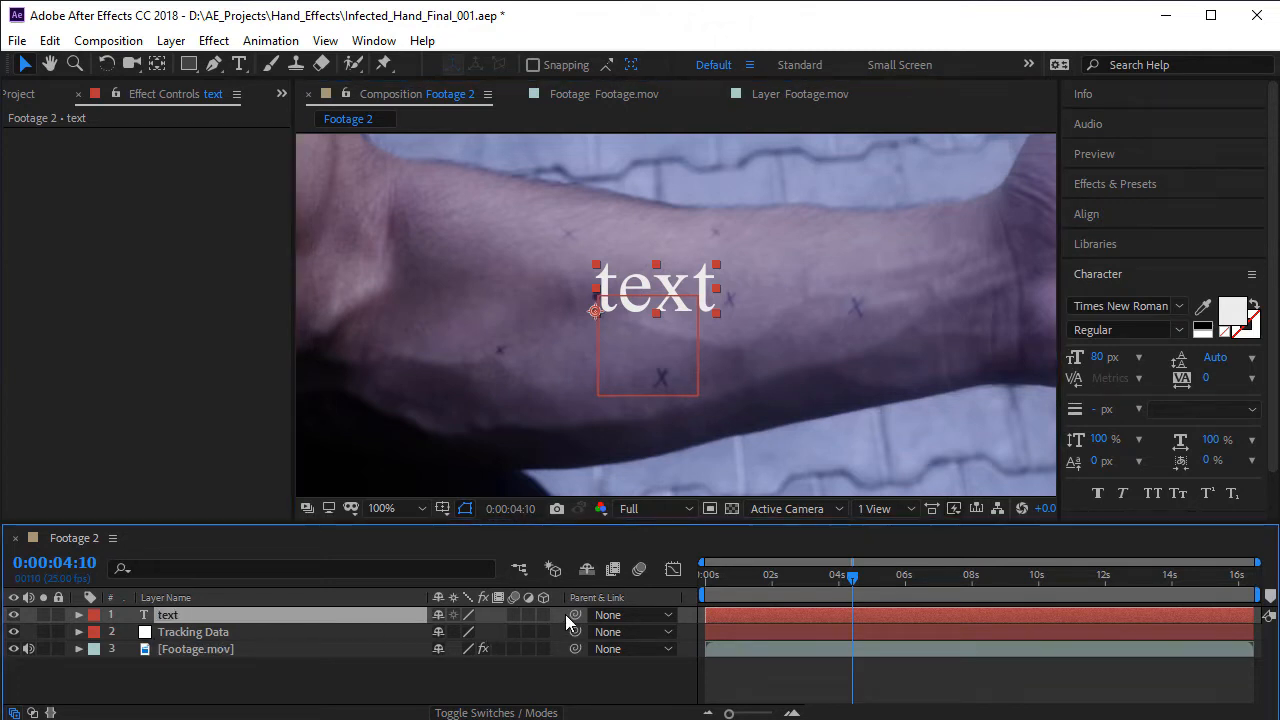
drag(576, 615, 163, 634)
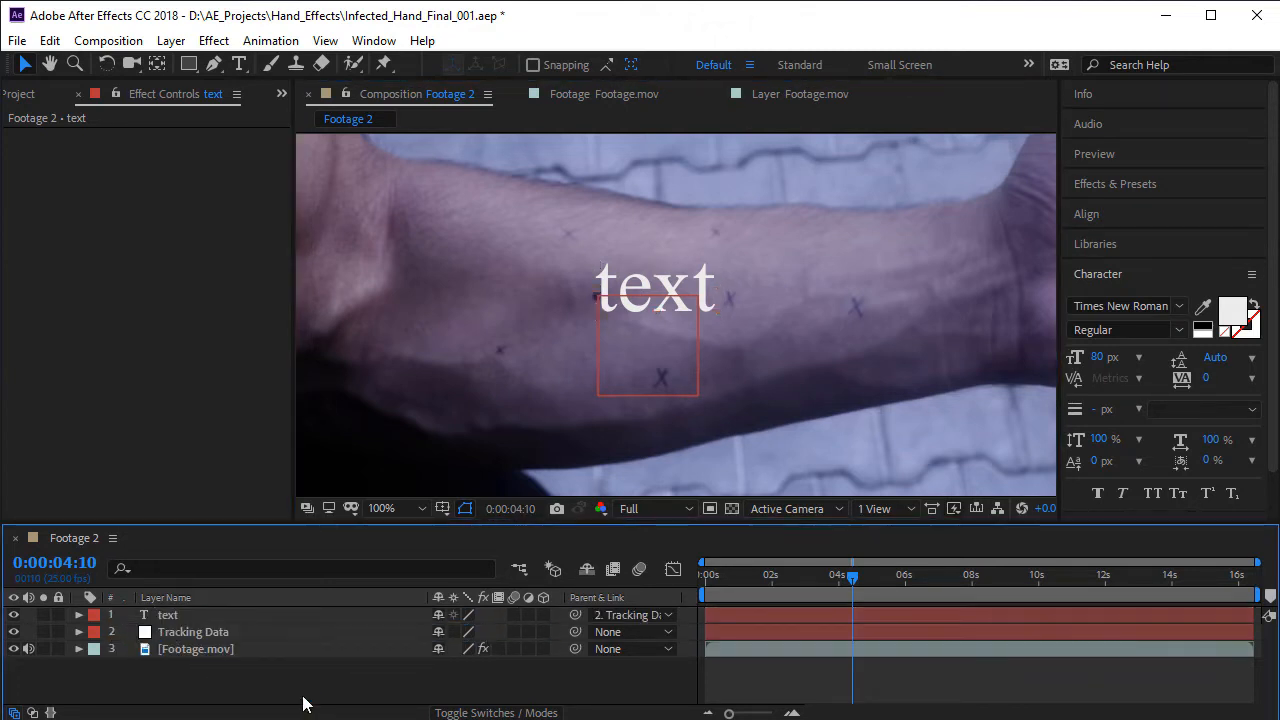
- Scrub and zoom around the parented text between 0:00:02:04 and 0:00:06:19 to examine how it sticks to the arm
drag(813, 601, 777, 643)
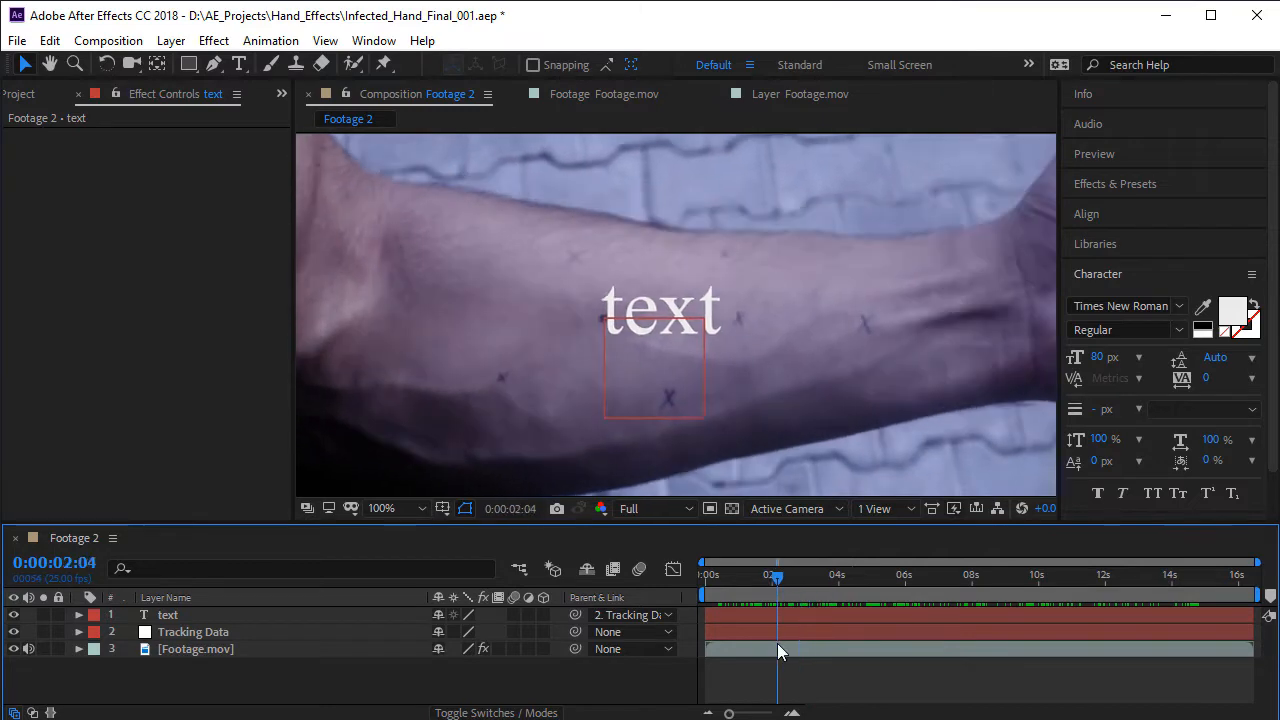
scroll(667, 326, down, 4)
scroll(657, 325, up, 3)
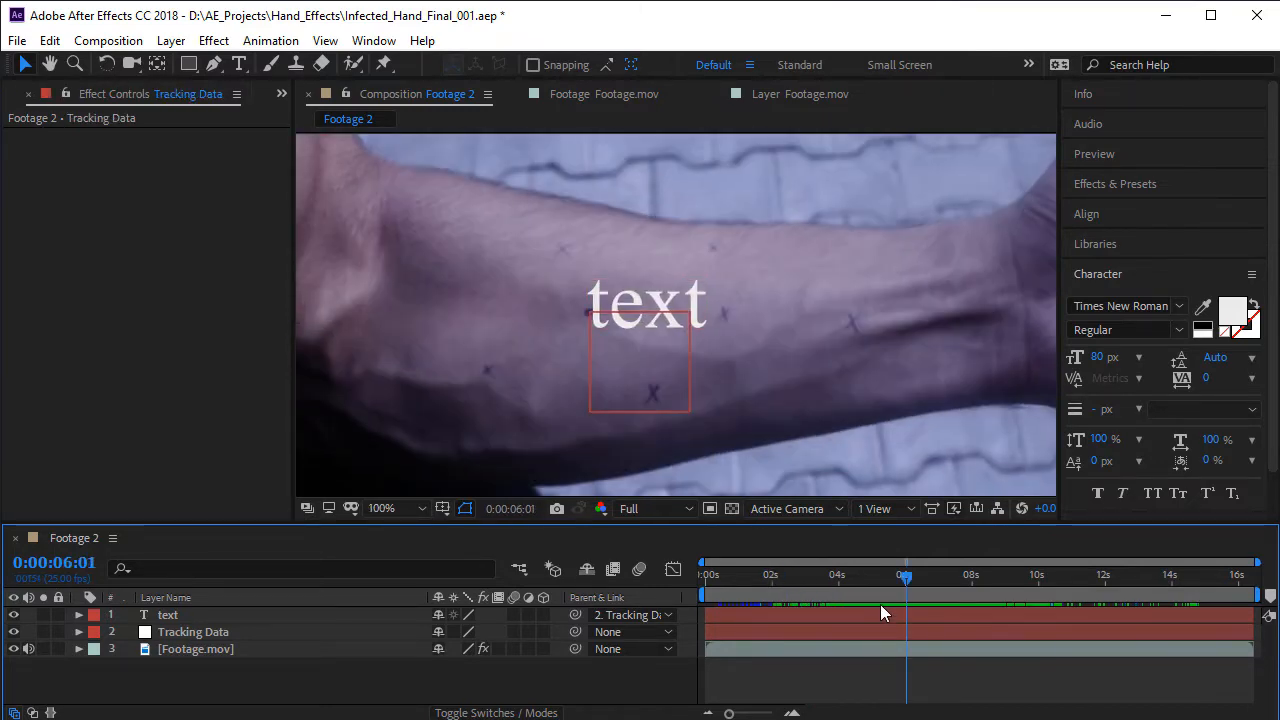
drag(880, 604, 904, 626)
scroll(628, 309, up, 2)
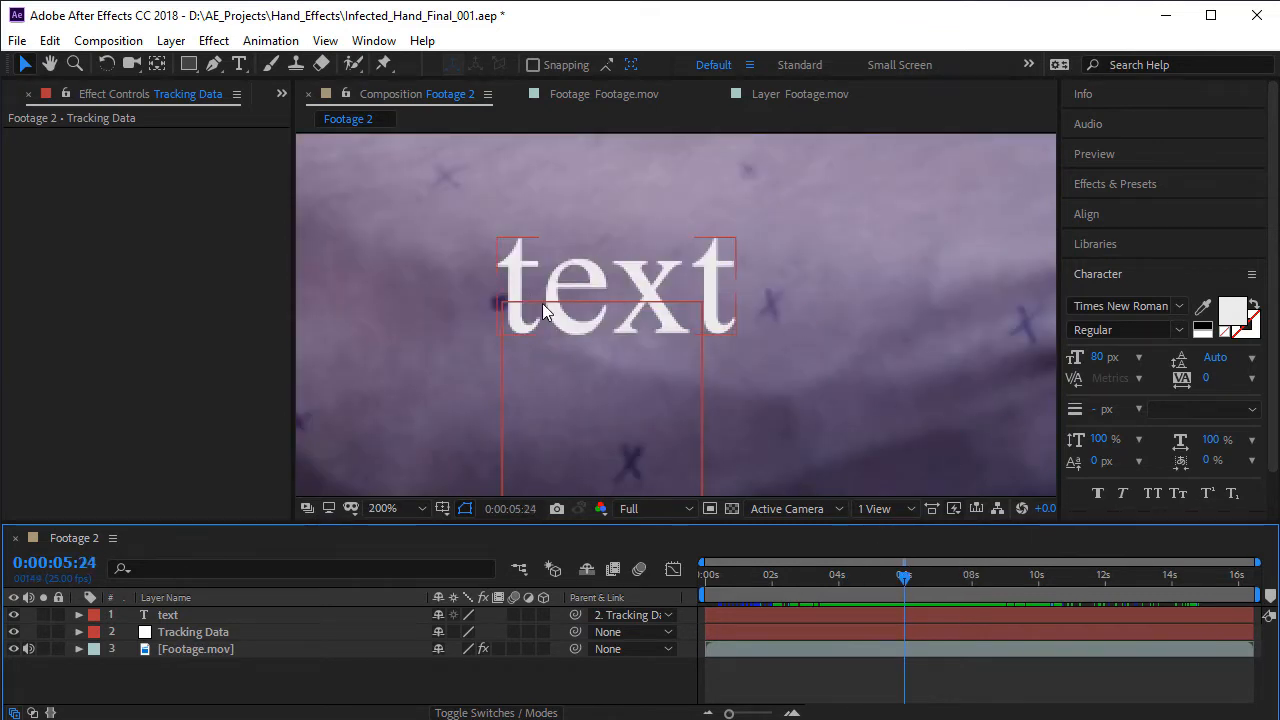
drag(898, 596, 930, 600)
key(comma)
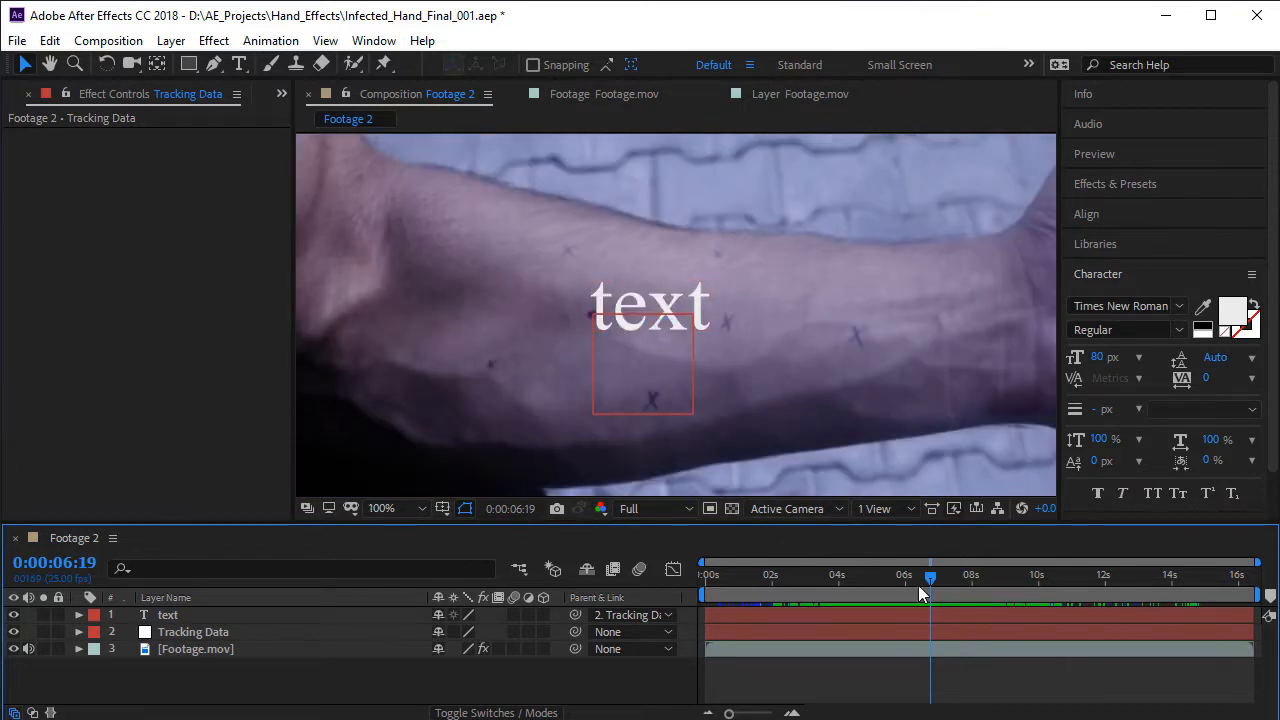
mouse_move(918, 585)
mouse_down()
mouse_move(894, 586)
mouse_move(949, 596)
mouse_move(905, 590)
mouse_up()
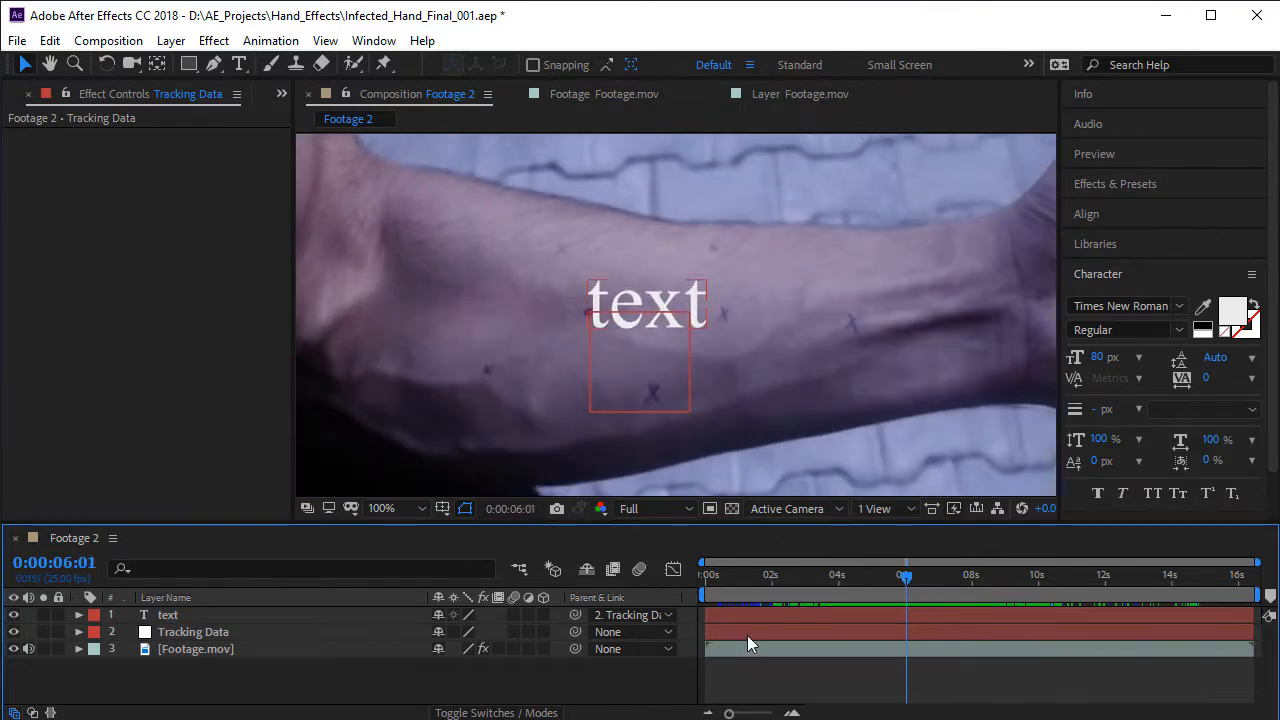
- Show the Tracking Data null's motion path and scrub to 0:00:04:20 to examine its tracked positions
click(300, 633)
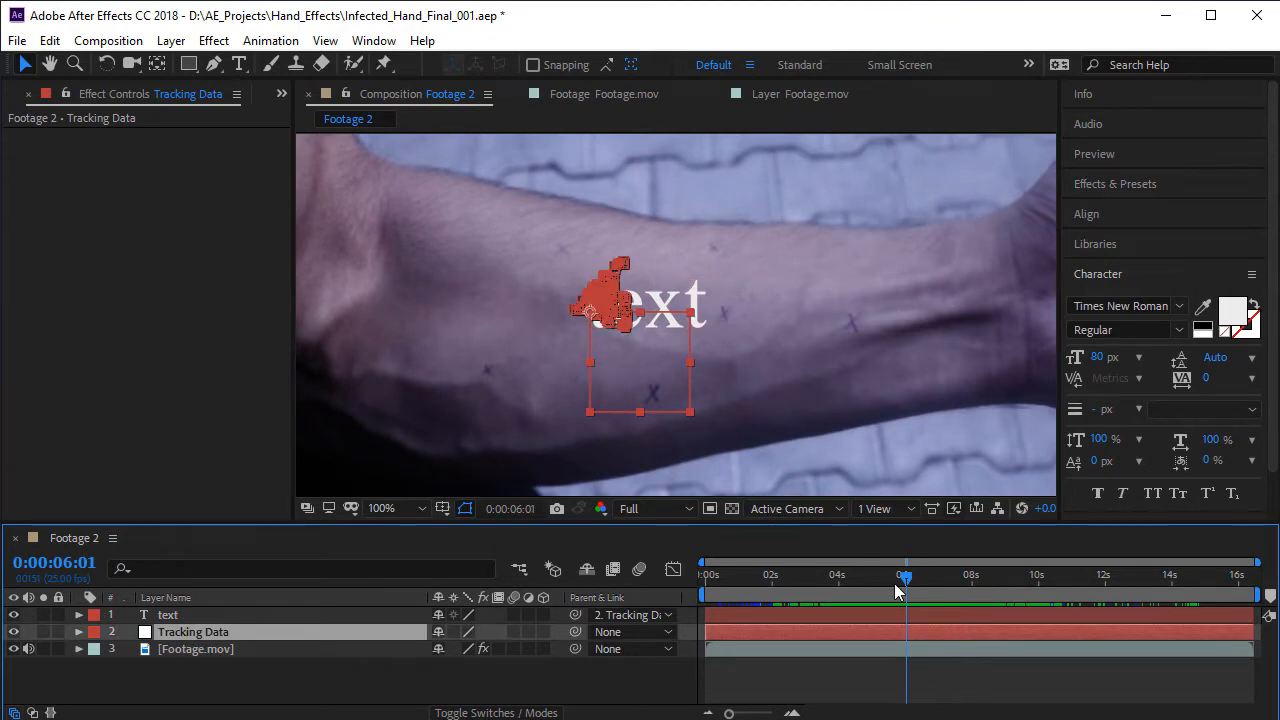
drag(898, 590, 855, 627)
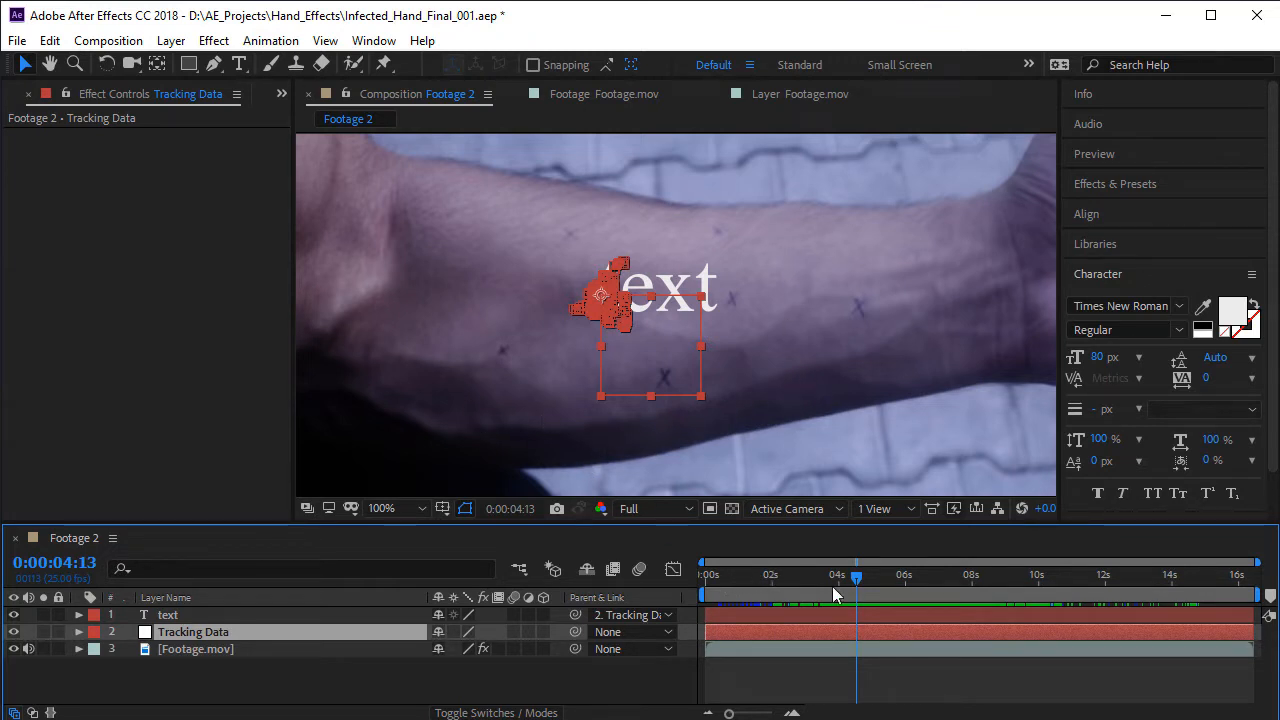
drag(832, 594, 864, 593)
- Review the tracking commands available for the Footage.mov layer, including Track Motion and Track in mocha AE
click(250, 649)
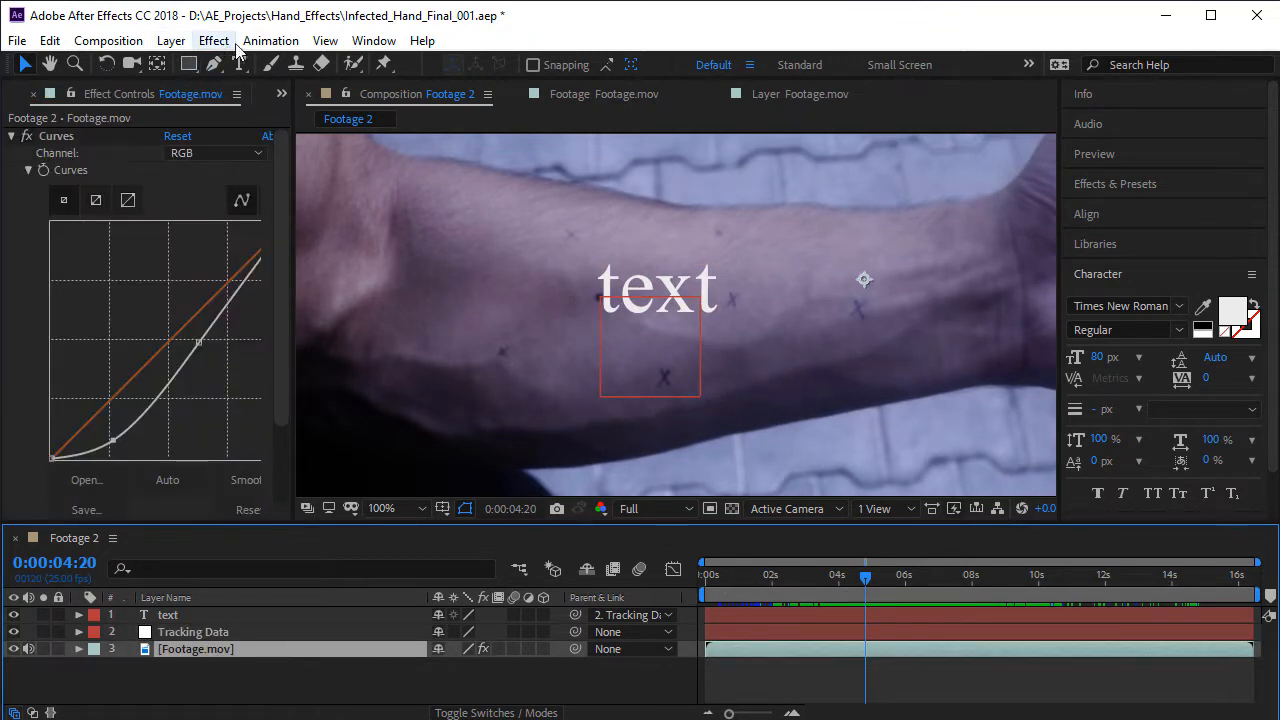
click(268, 41)
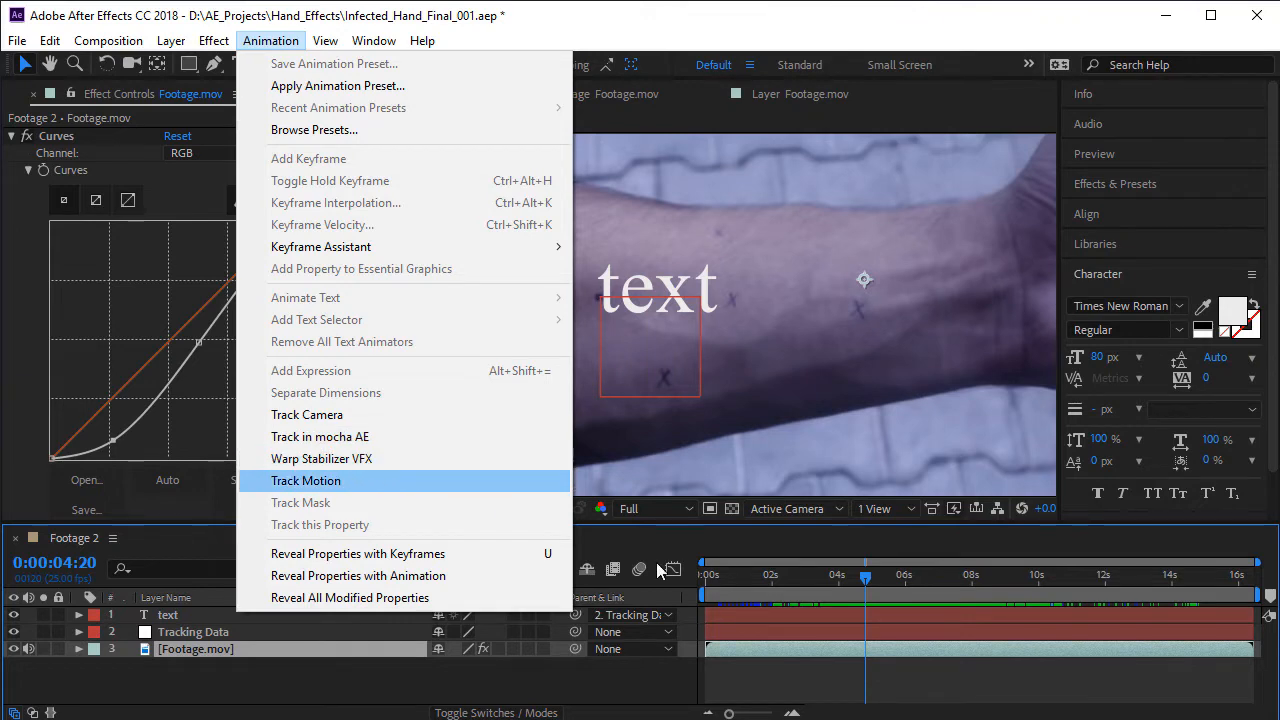
drag(865, 580, 903, 599)
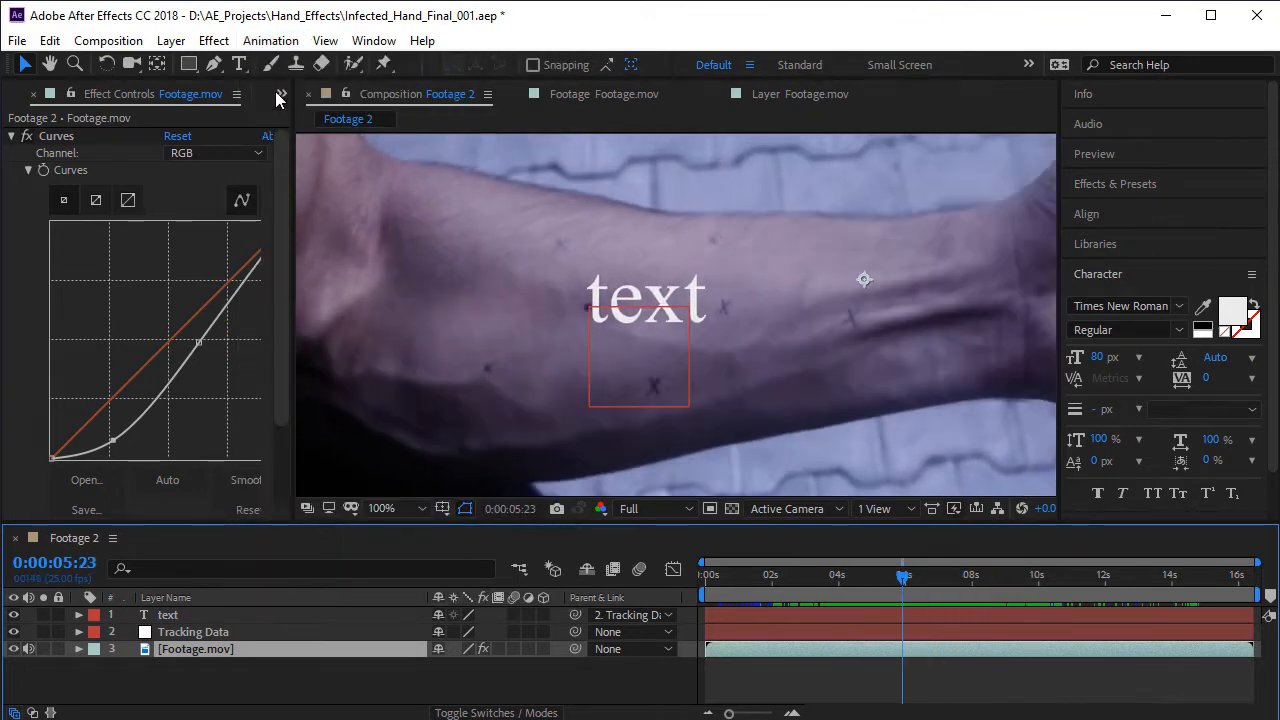
click(270, 40)
click(343, 437)
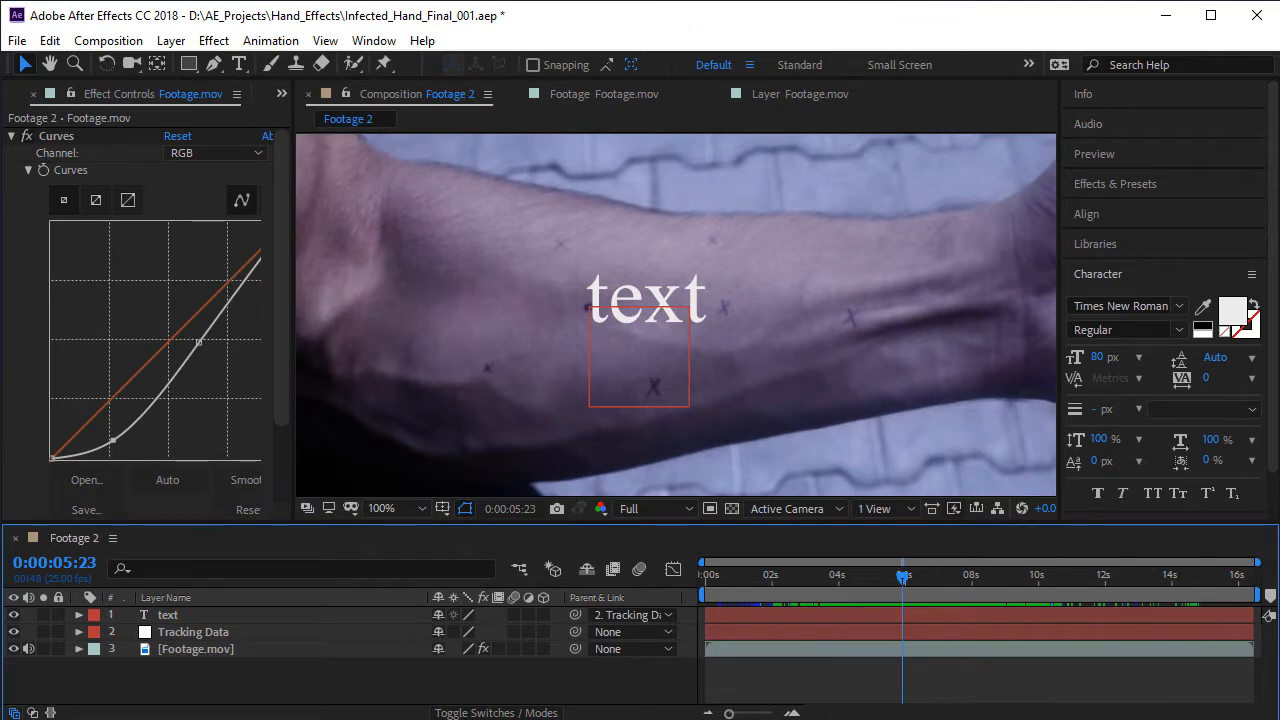
- Switch to the browser and play the 2016 Mocha Customer Reel, skipping ahead and pausing at 1:02 on the face effect
key(alt+Tab)
click(165, 40)
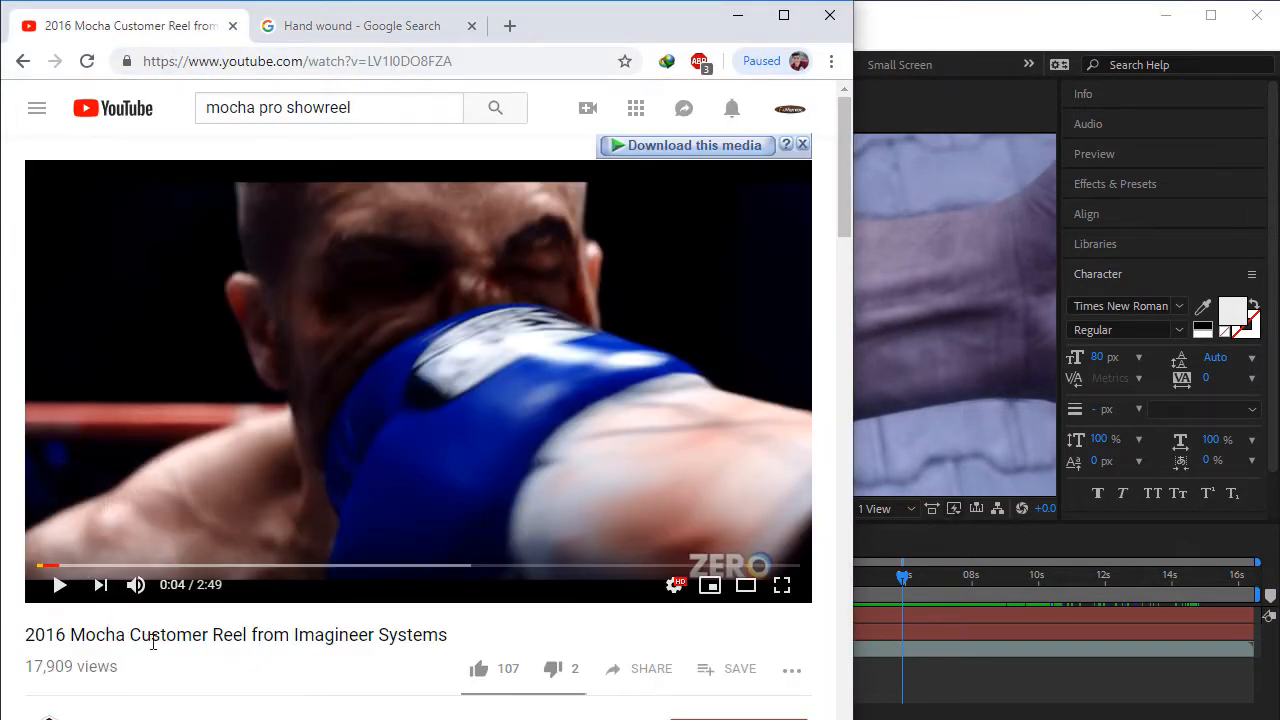
drag(153, 643, 245, 643)
click(255, 643)
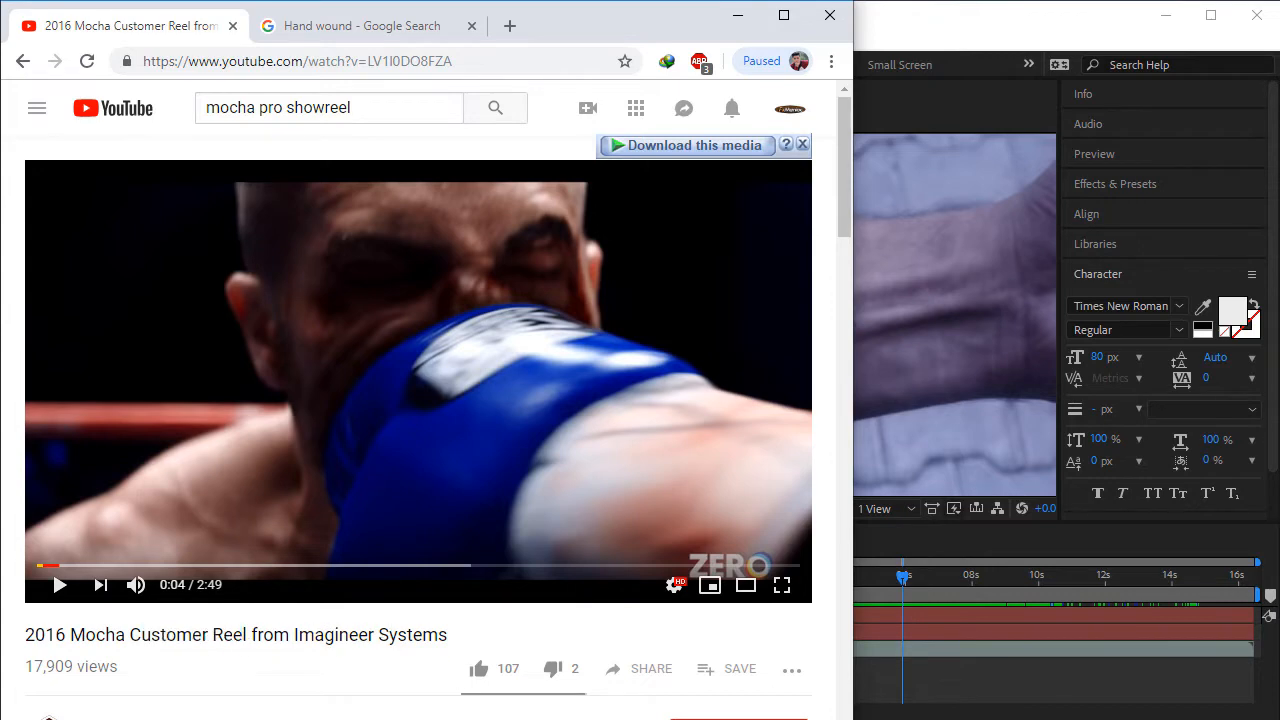
click(60, 584)
click(117, 567)
click(229, 567)
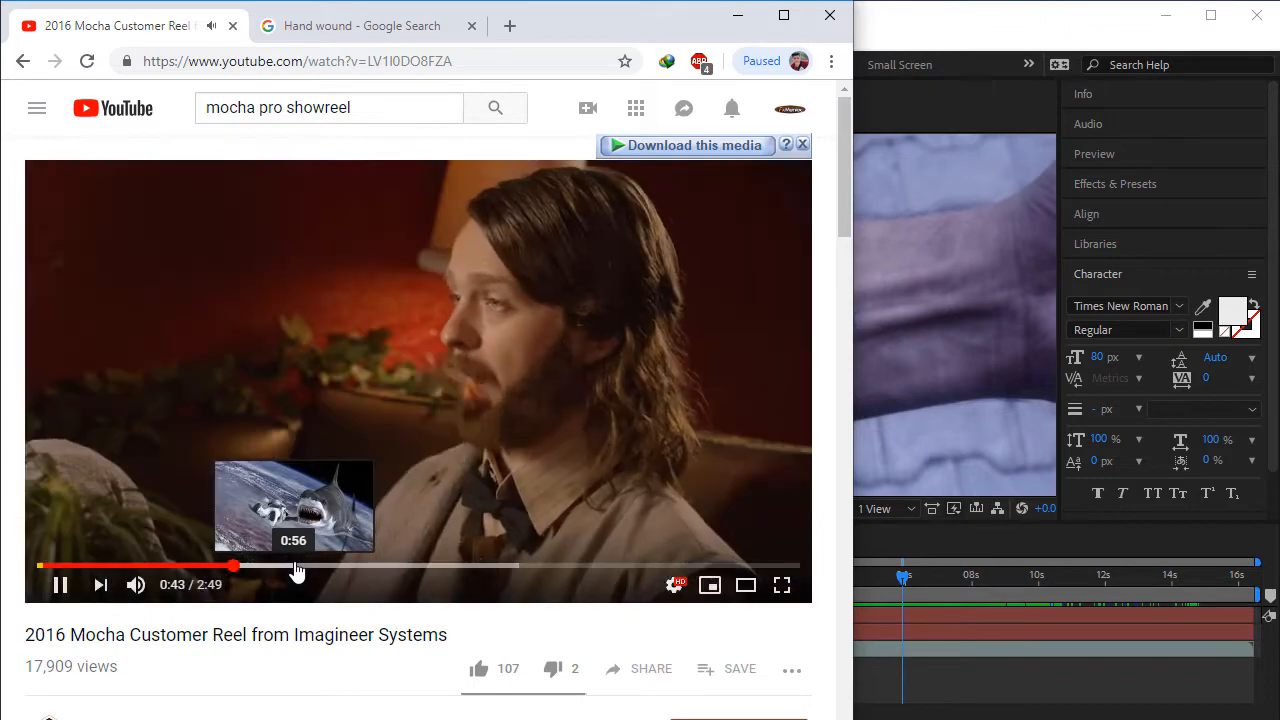
click(296, 567)
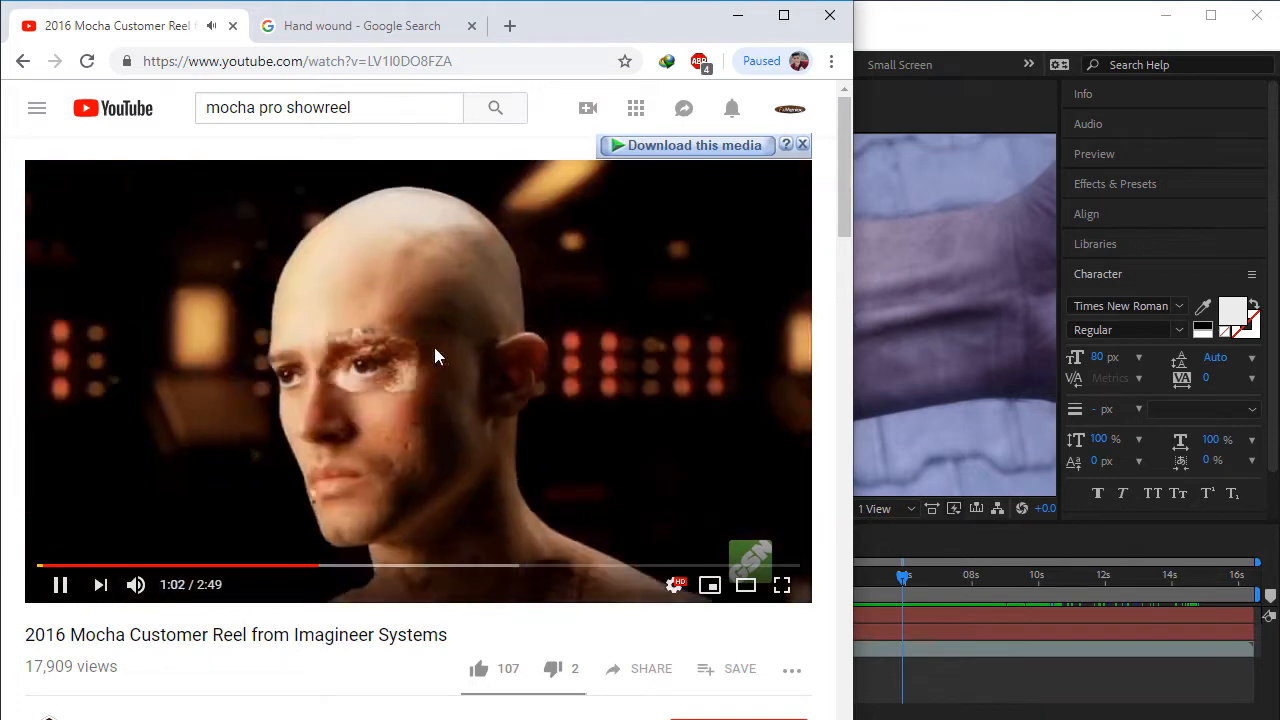
click(434, 347)
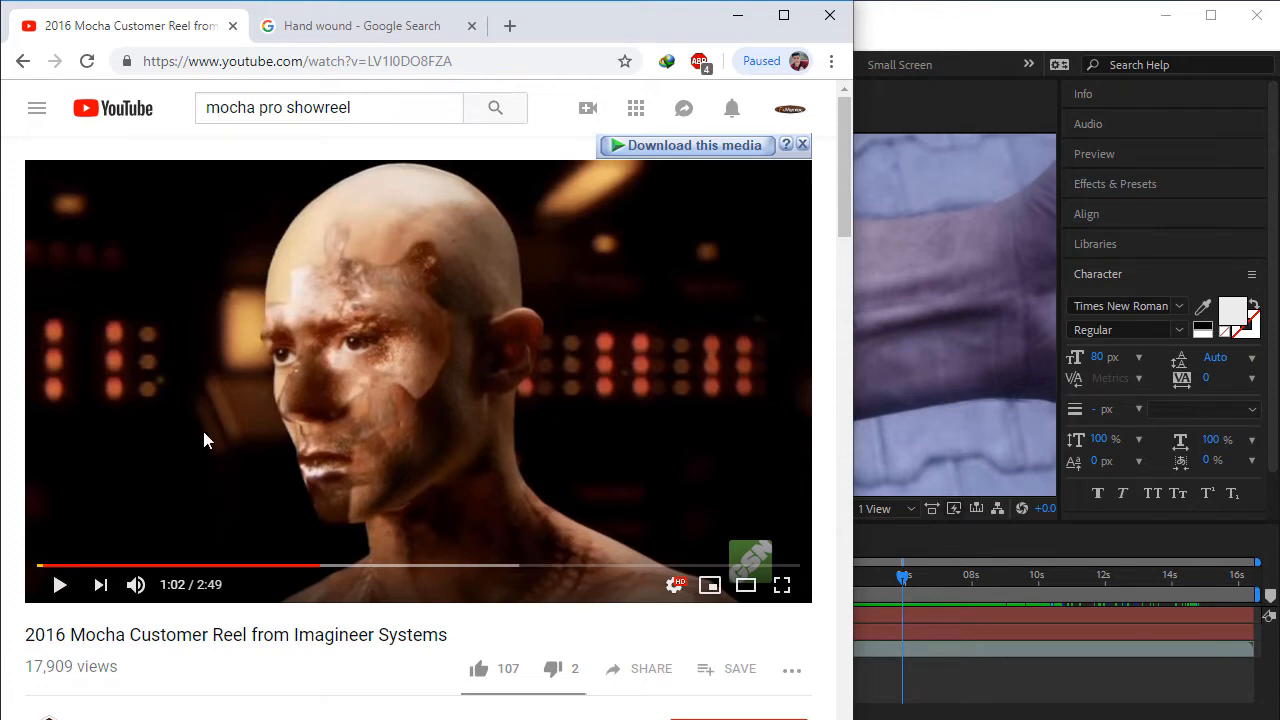
- Open the Mocha: Planar Tracking, VR & VFX Tools channel and browse its uploaded videos
scroll(203, 566, down, 2)
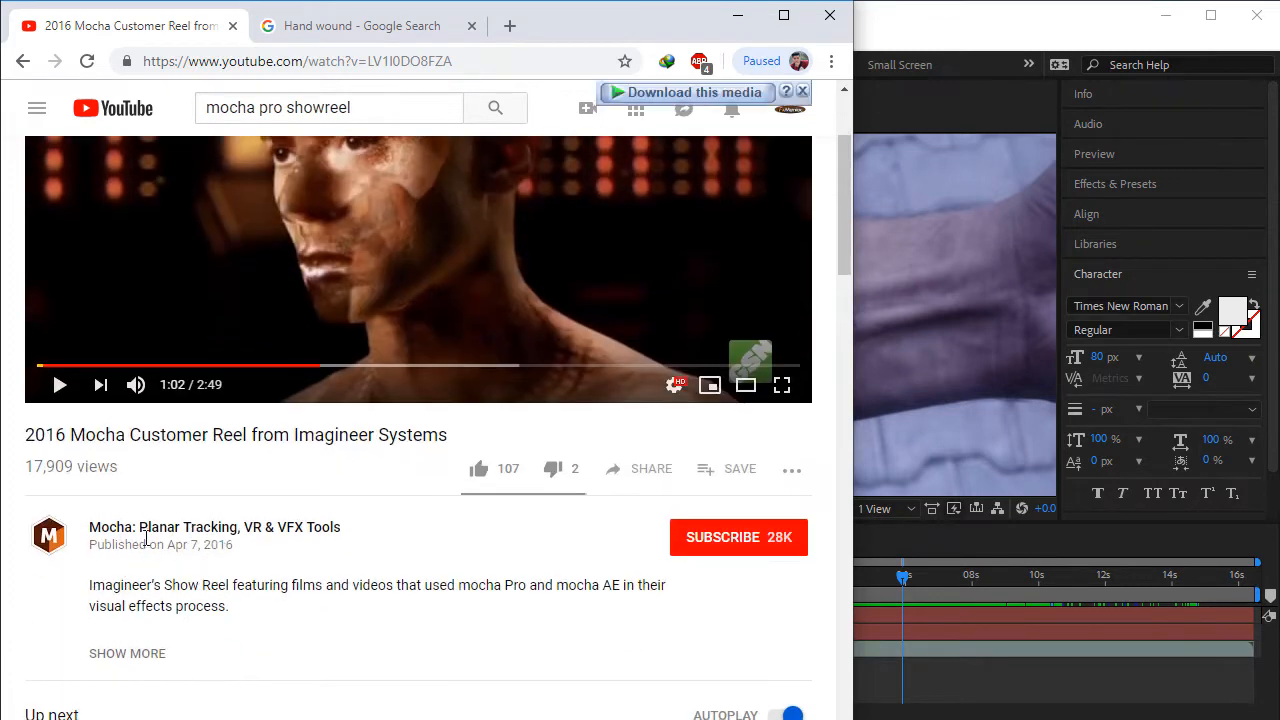
click(184, 530)
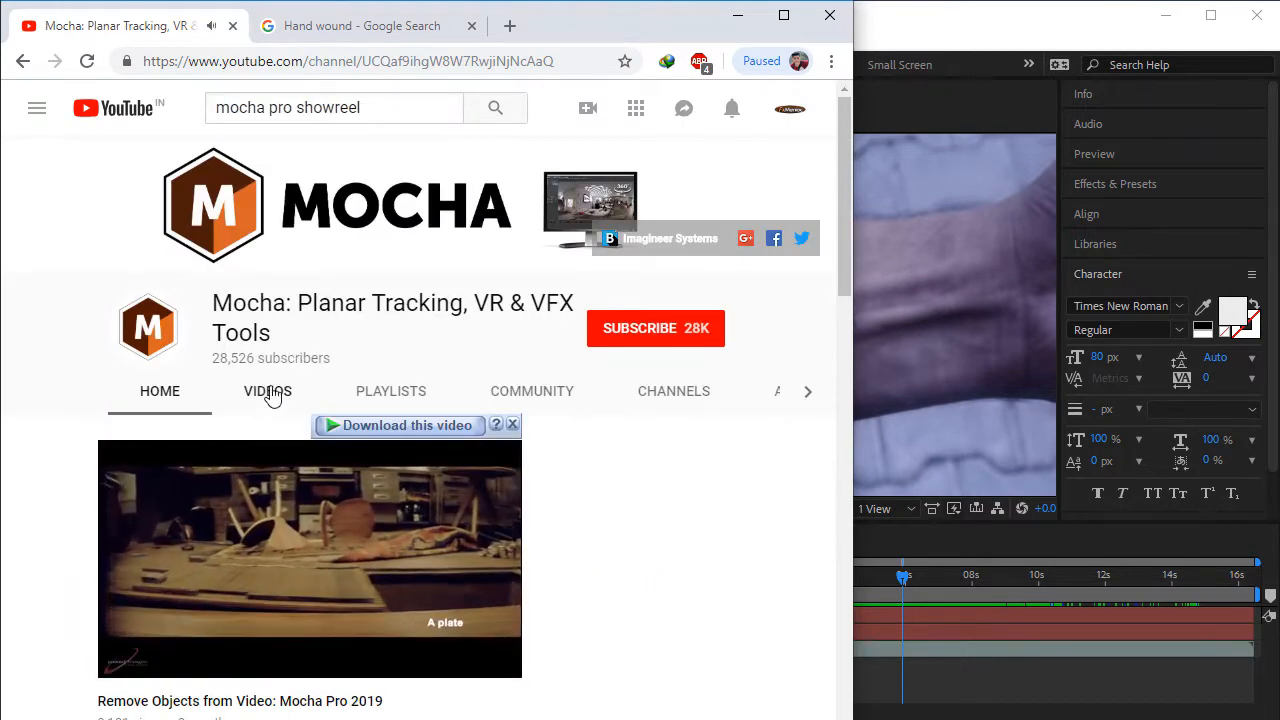
click(270, 391)
scroll(358, 400, down, 6)
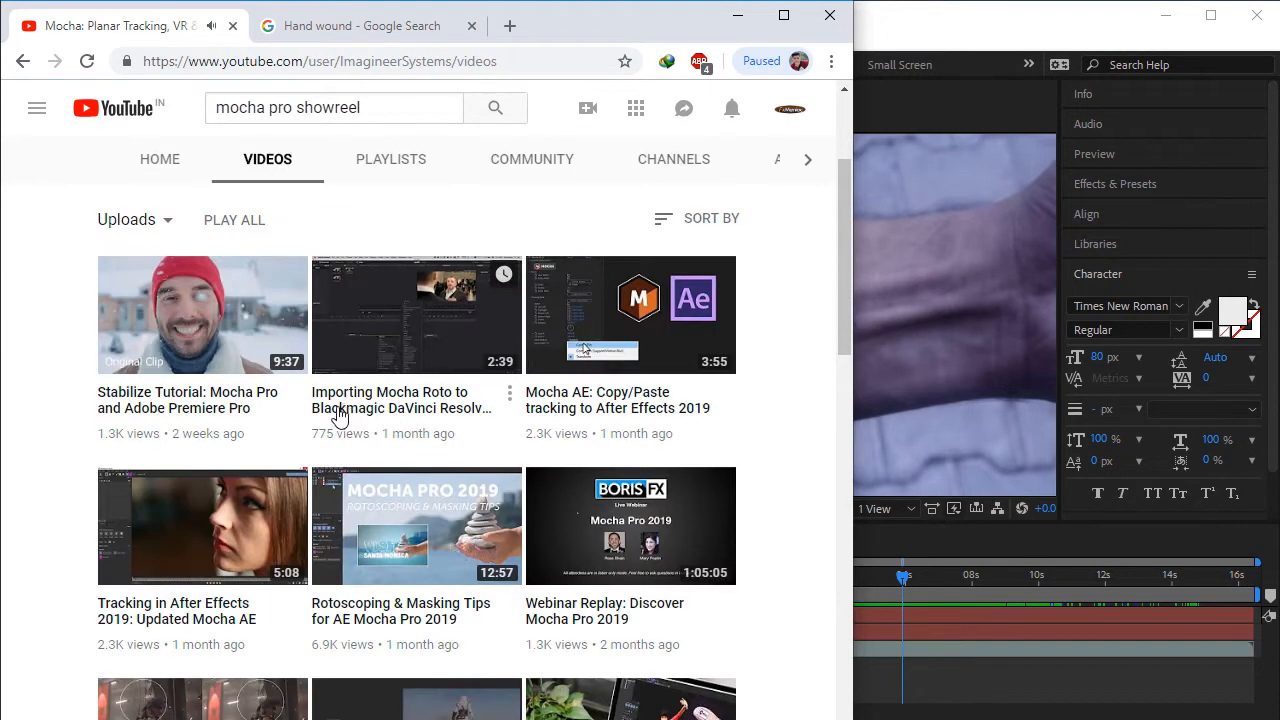
scroll(457, 651, down, 1)
scroll(423, 549, up, 7)
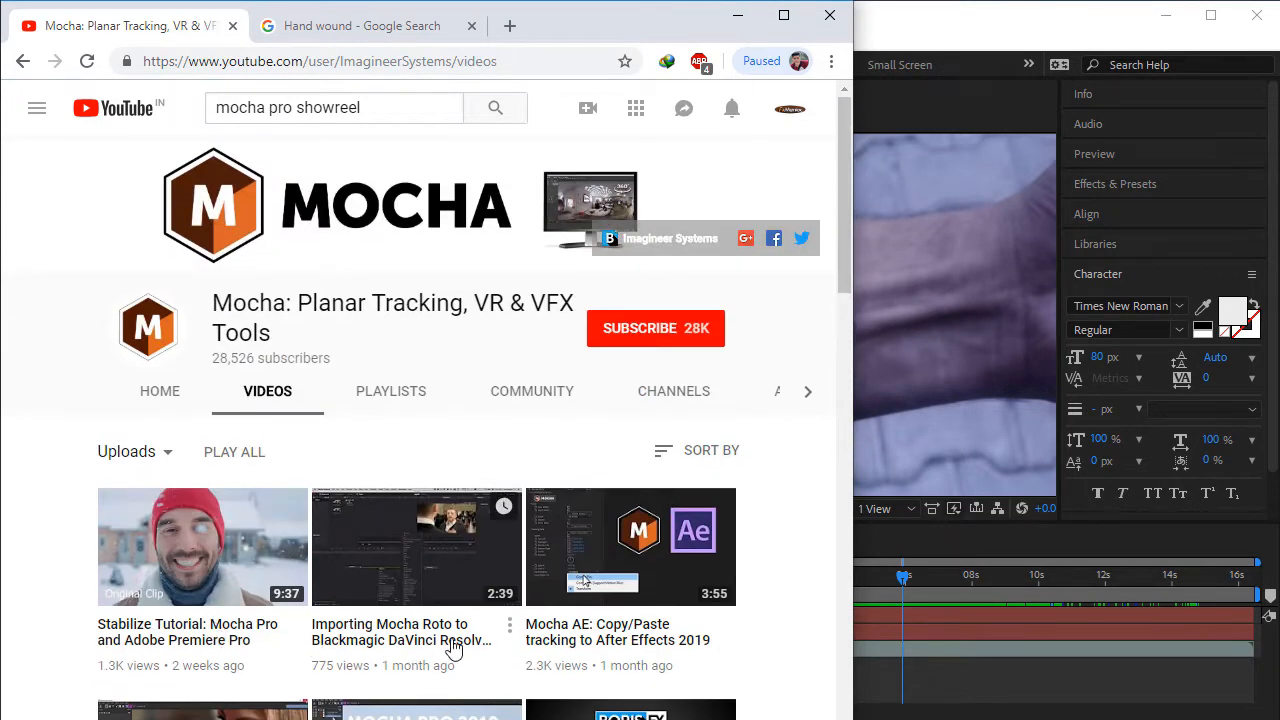
scroll(12, 478, down, 1)
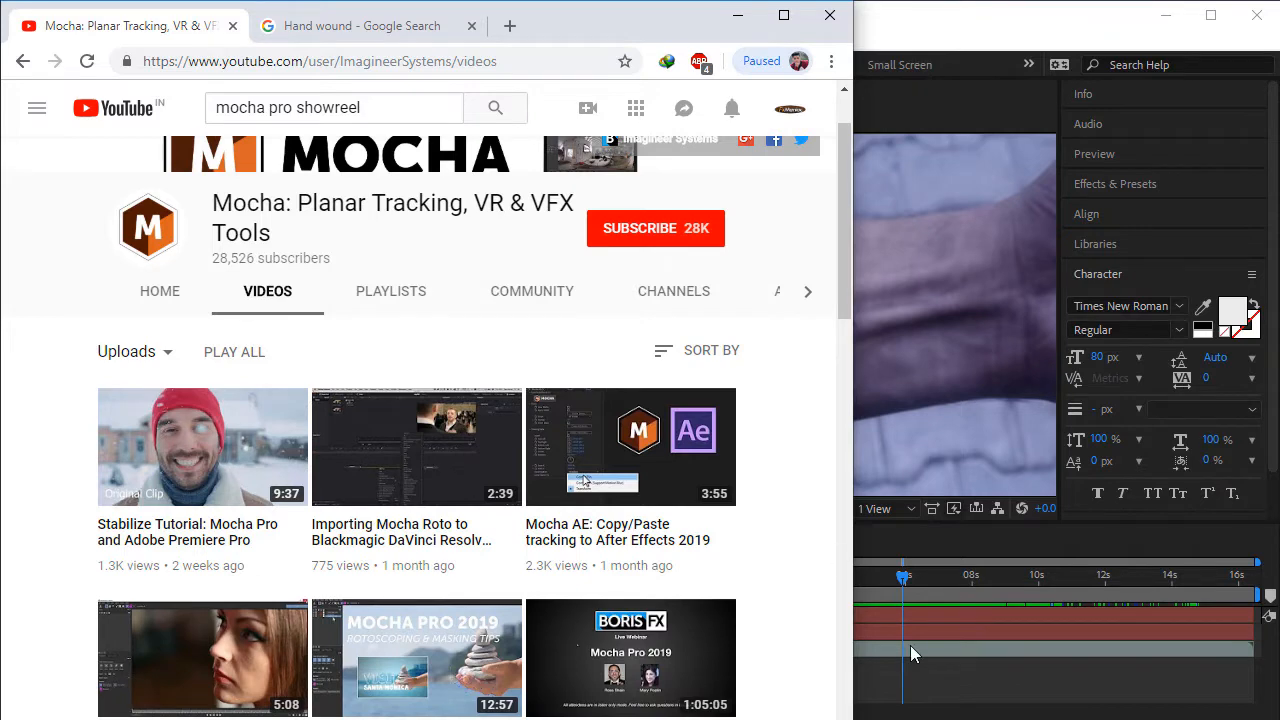
- Switch back to After Effects and scrub the Footage 2 composition to 0:00:03:16 to check the tracked text
click(957, 685)
drag(898, 580, 856, 604)
click(255, 647)
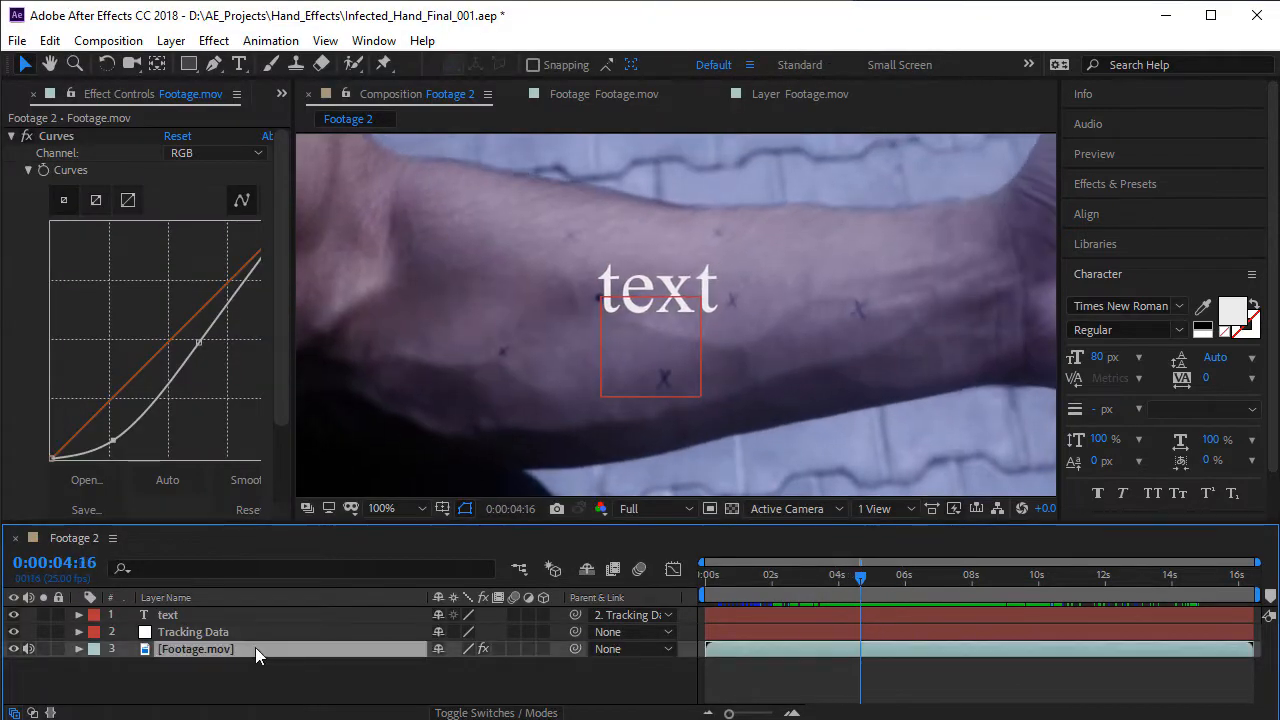
click(270, 40)
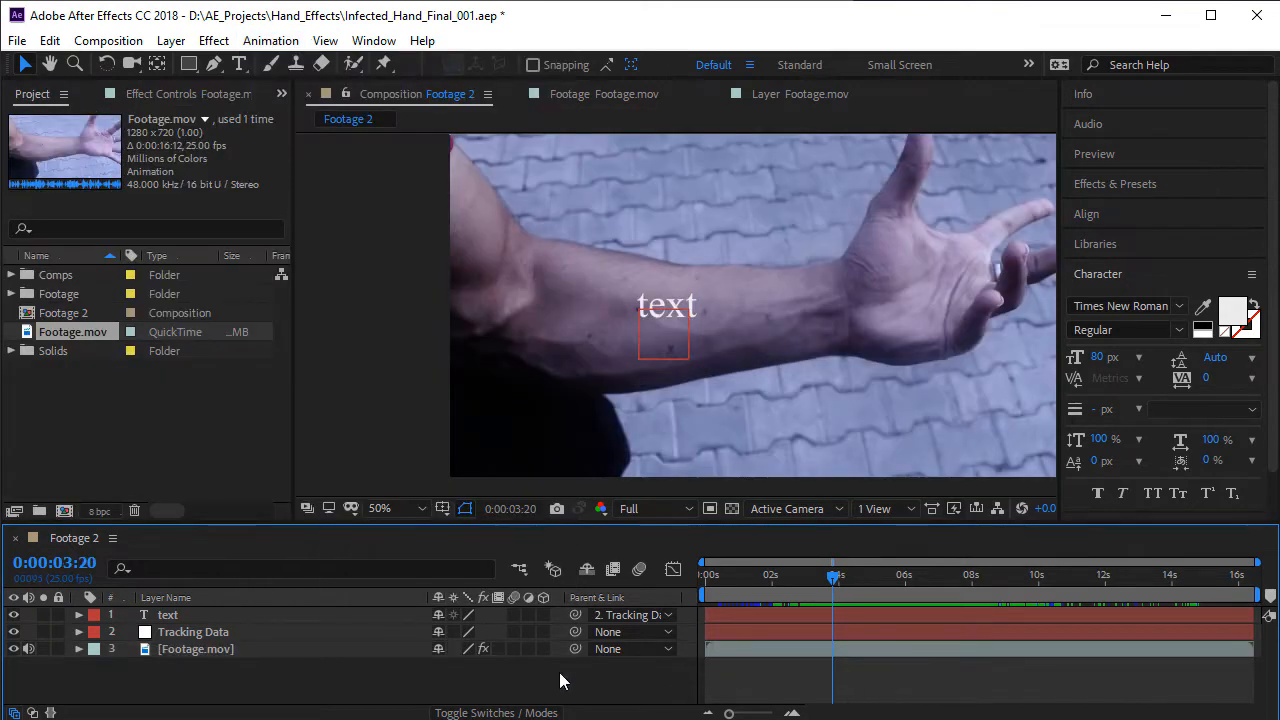
drag(853, 594, 826, 600)
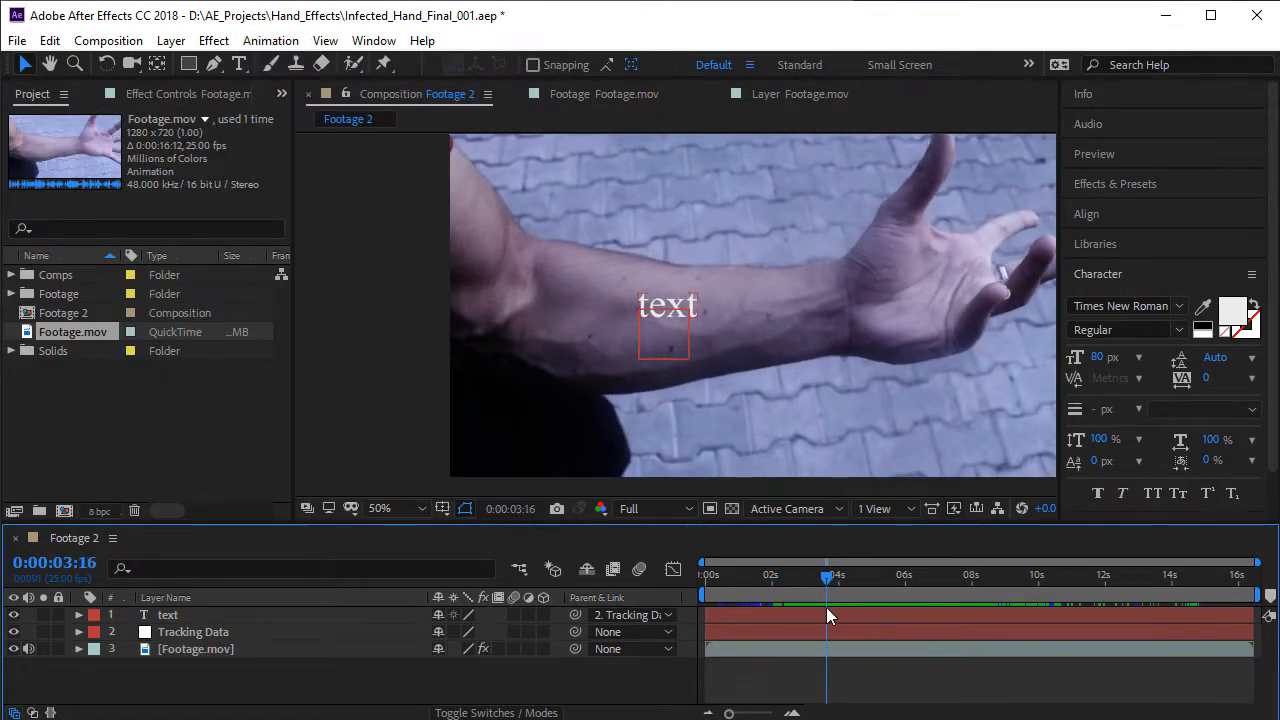
- Add the Footage 2 composition to the render queue
click(247, 650)
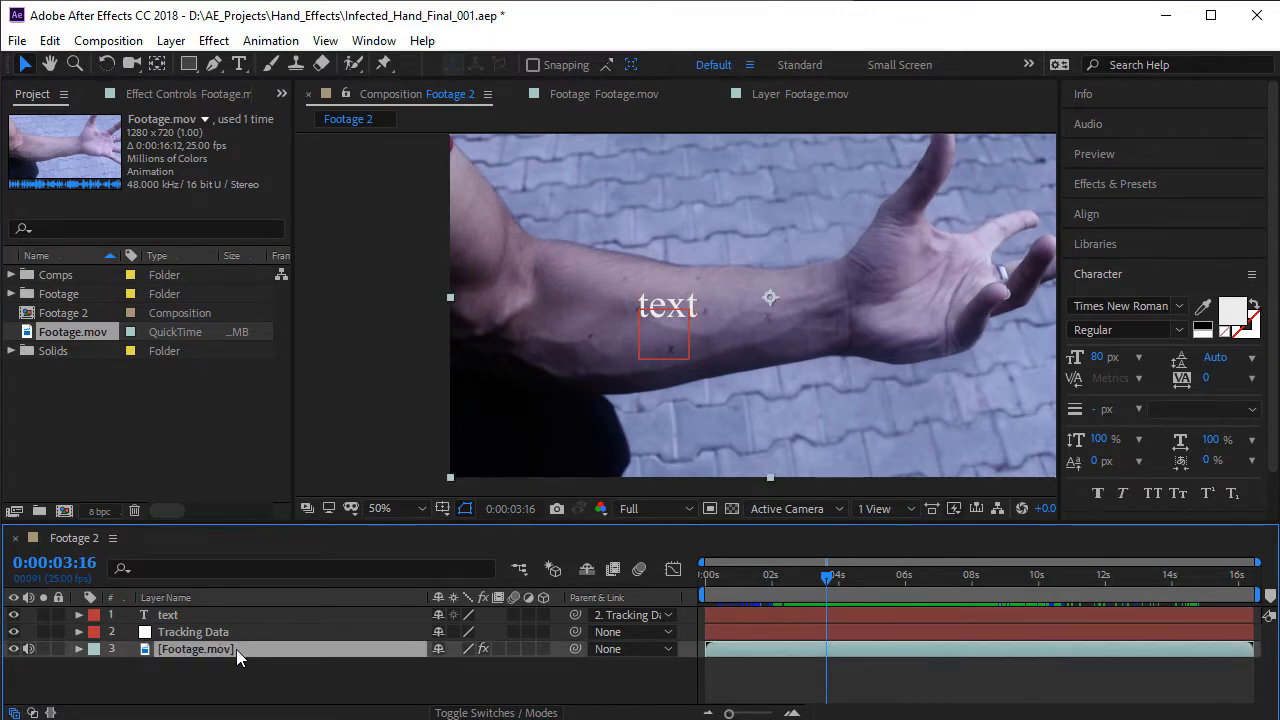
click(227, 666)
click(226, 650)
click(125, 40)
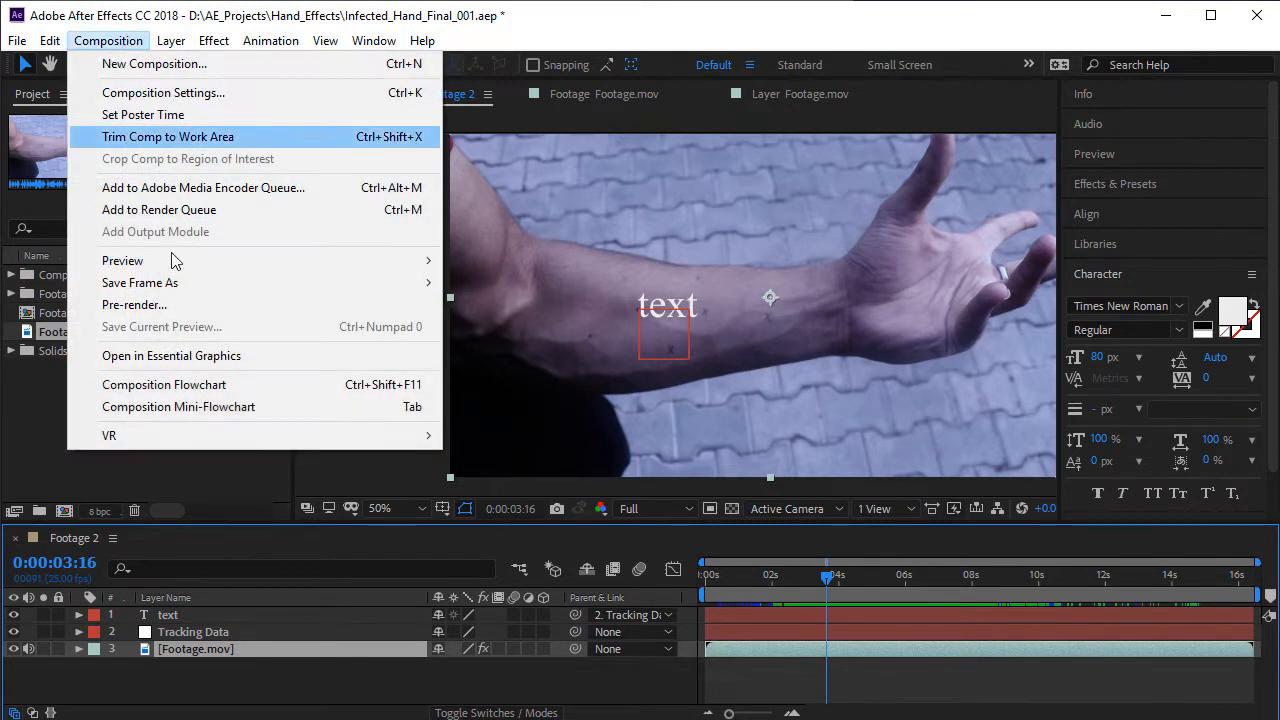
click(224, 210)
scroll(235, 639, down, 1)
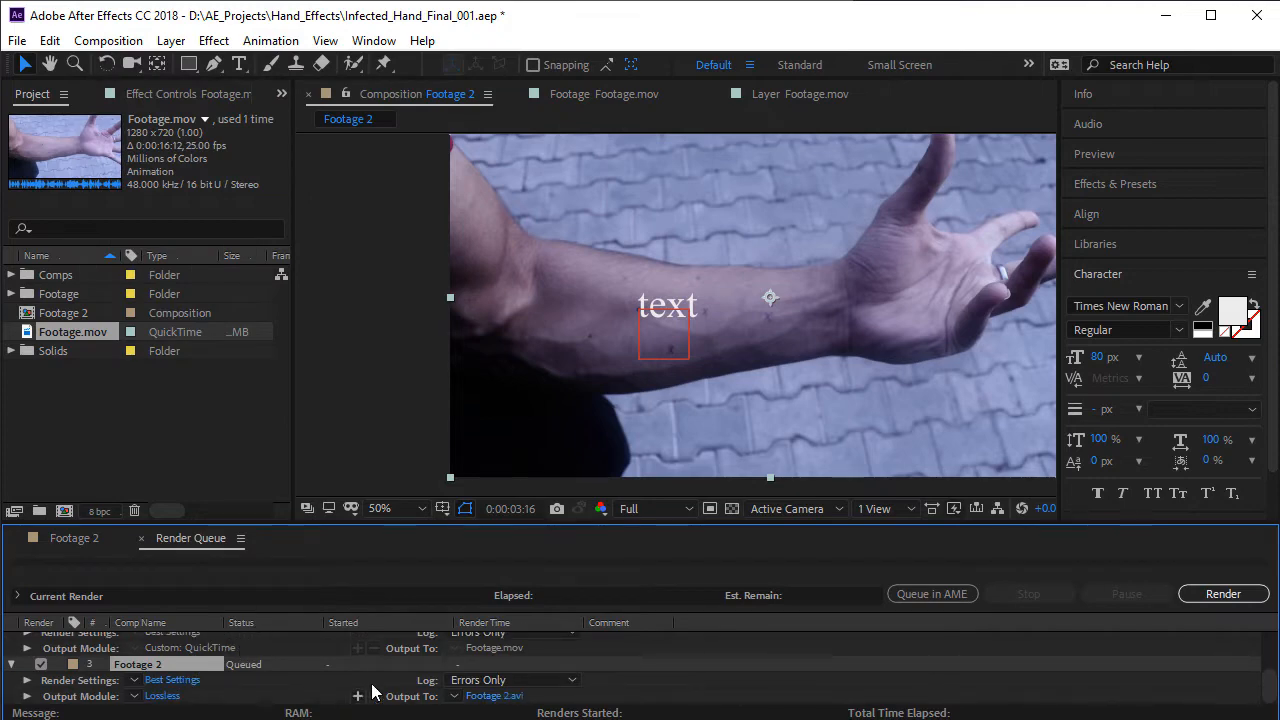
- Set the output module format of the queued Footage 2 render to JPEG Sequence
click(165, 695)
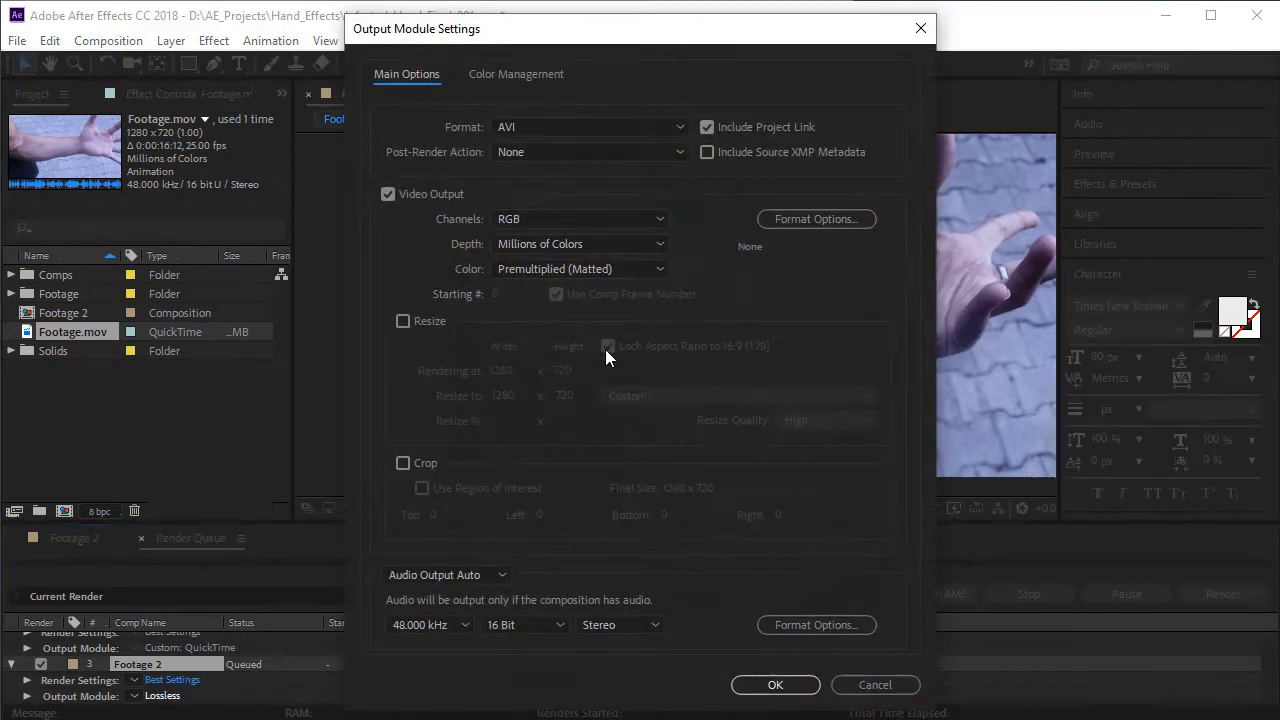
click(497, 128)
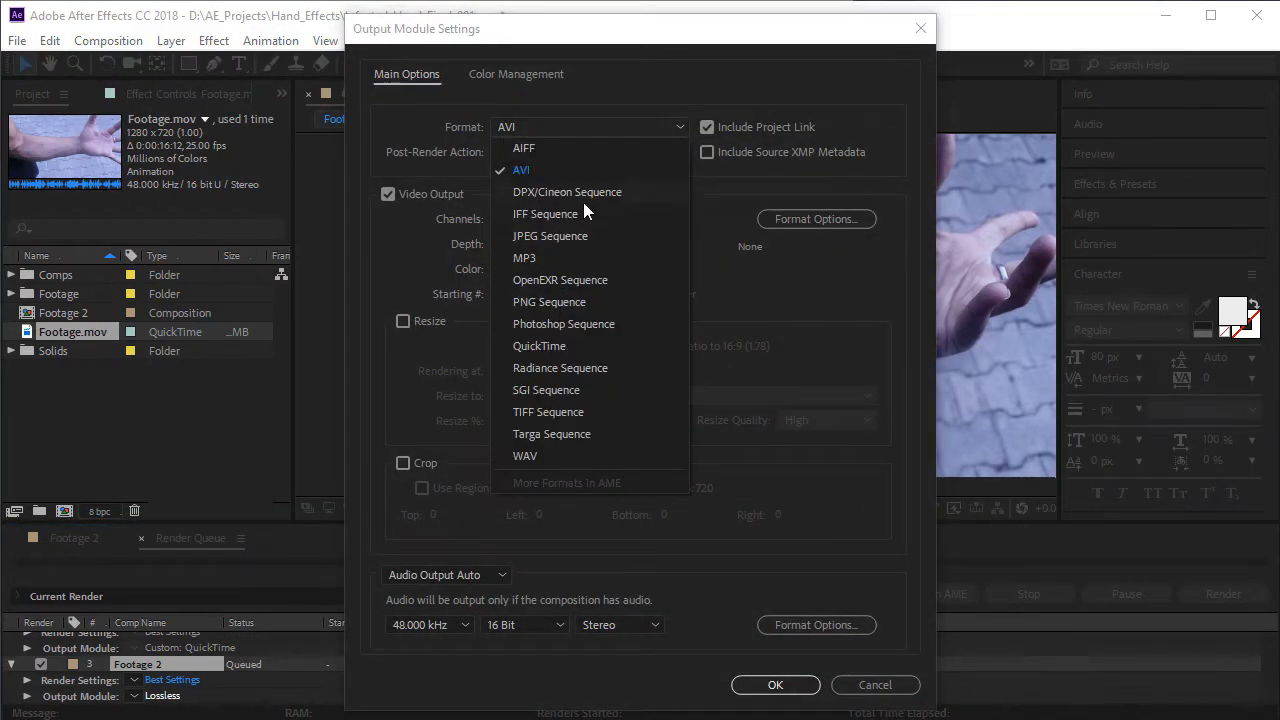
click(550, 236)
drag(640, 318, 926, 325)
click(659, 509)
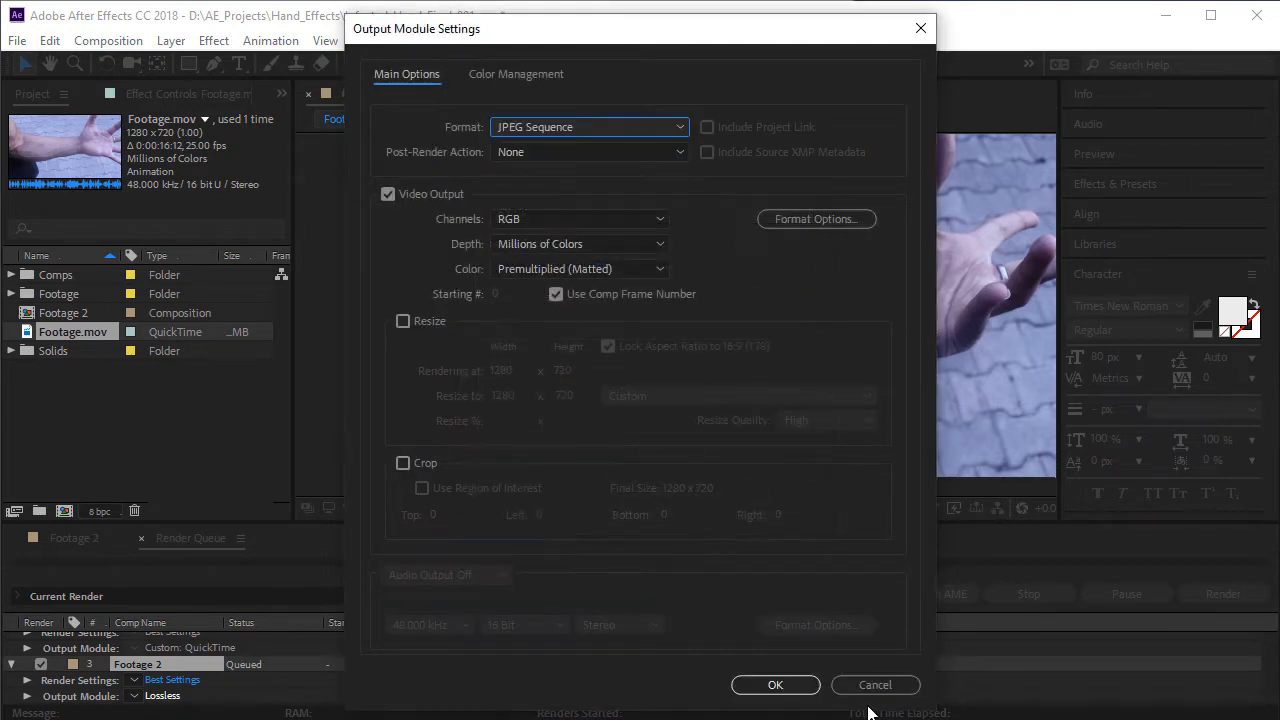
click(790, 685)
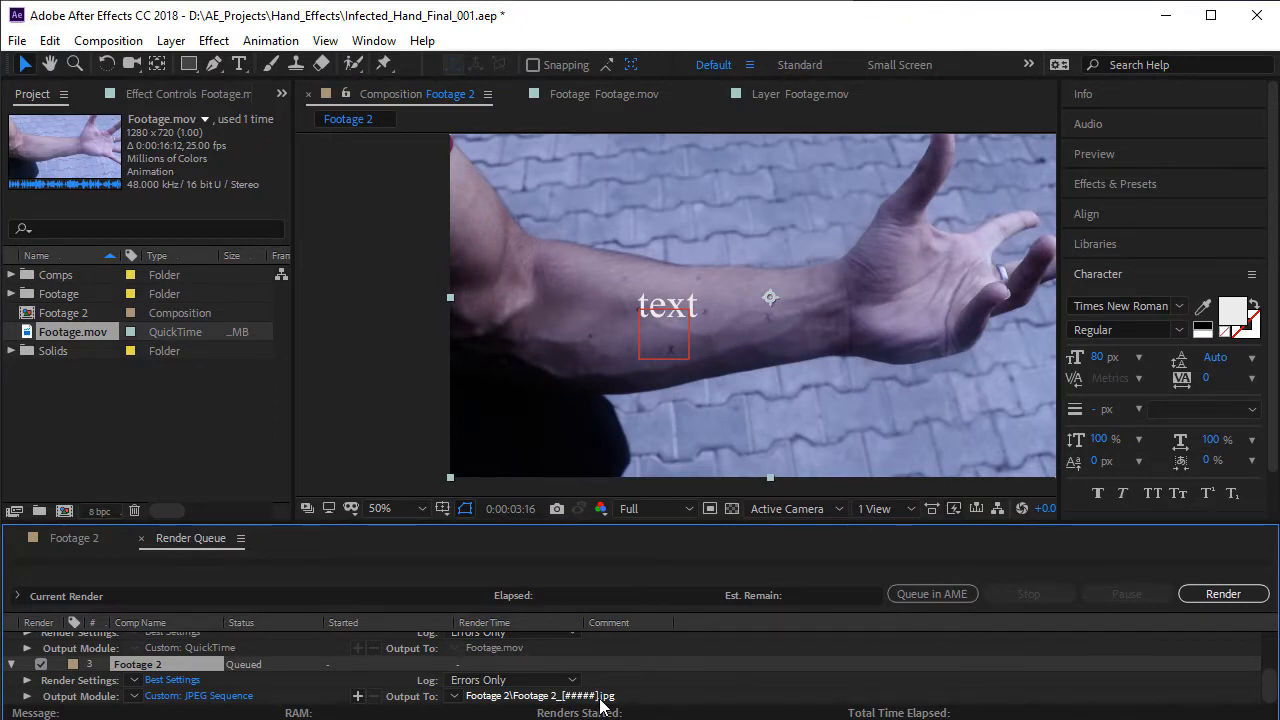
- Name the output files Tracking in the Tracking Sequence folder's Footage 2 subfolder and render the sequence
click(600, 700)
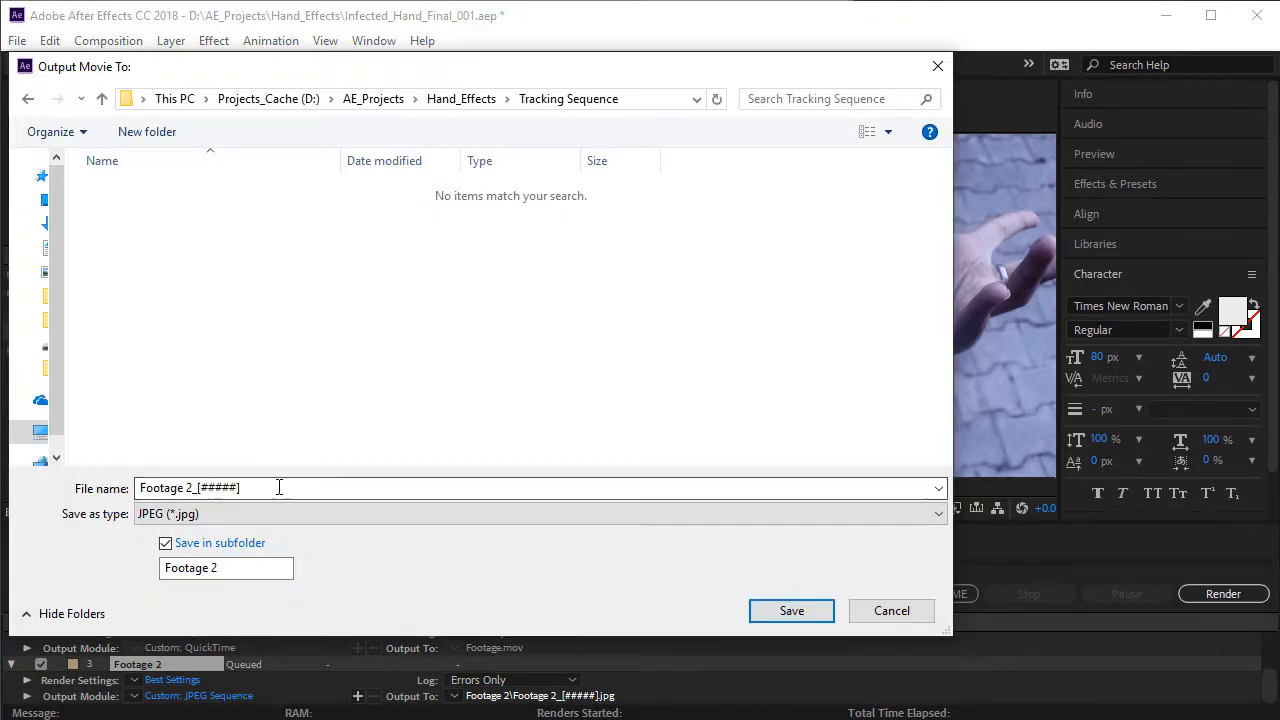
text(Trac)
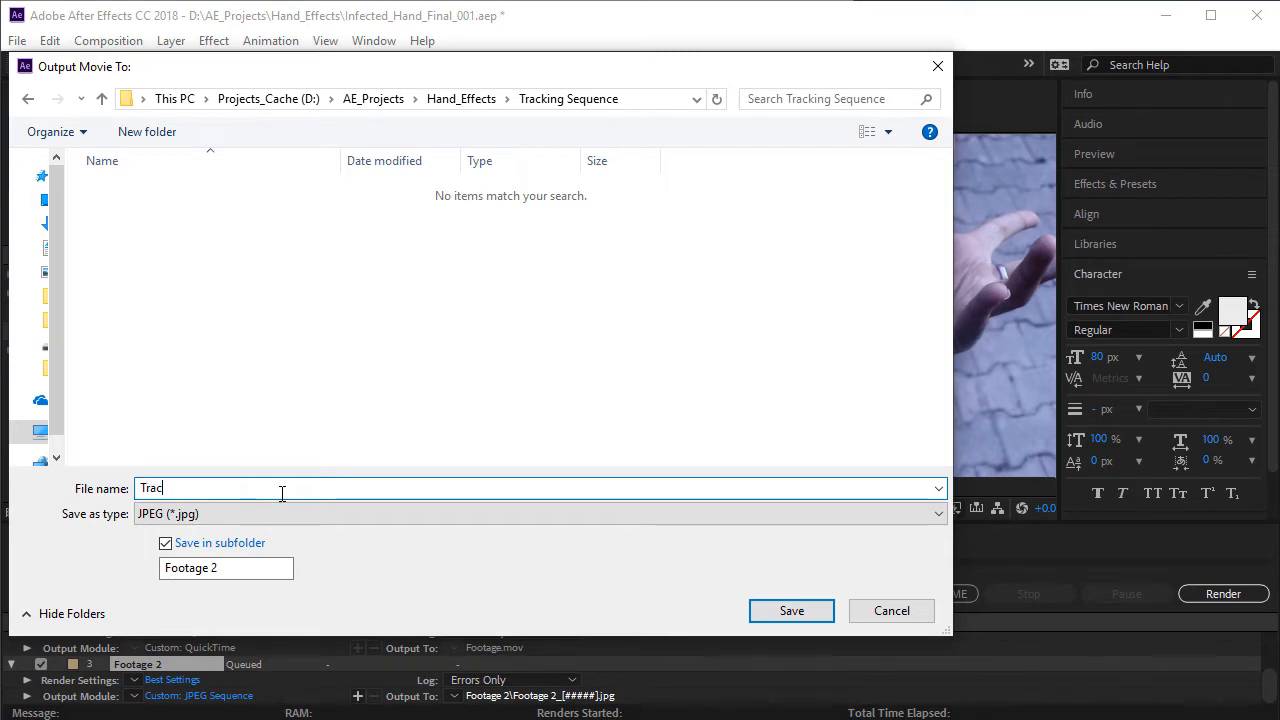
text(king)
key(Return)
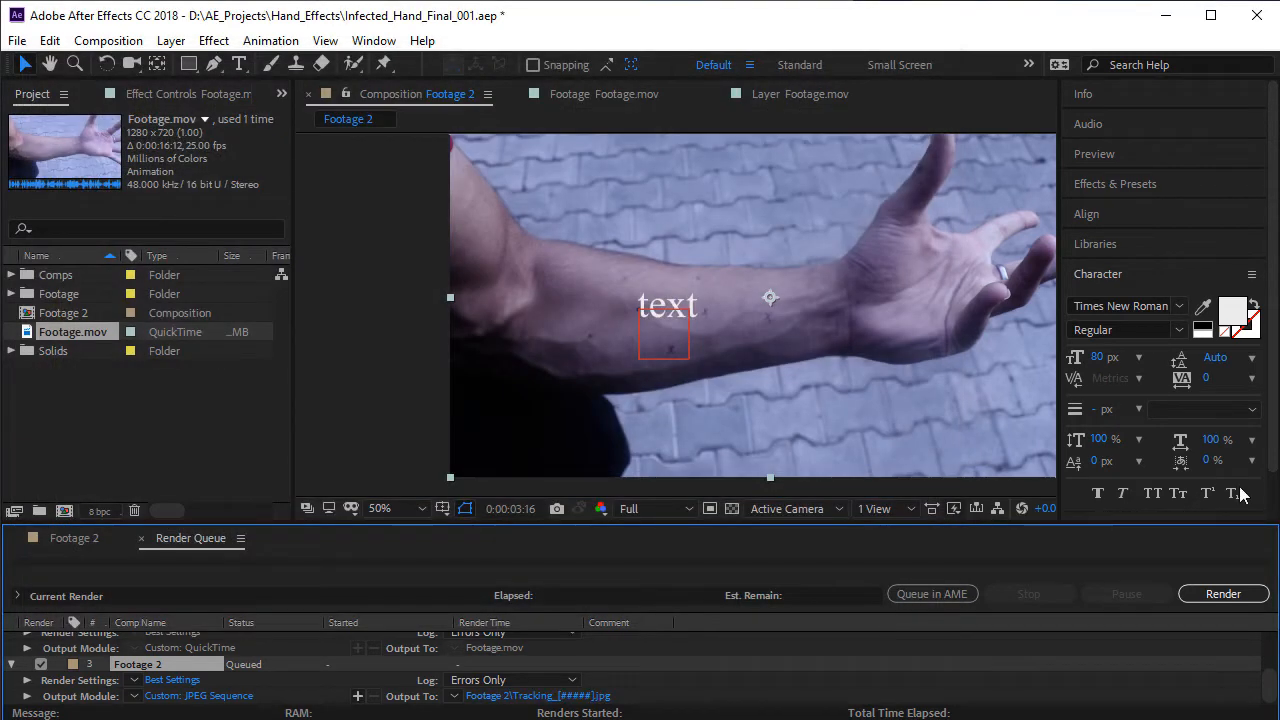
click(1250, 594)
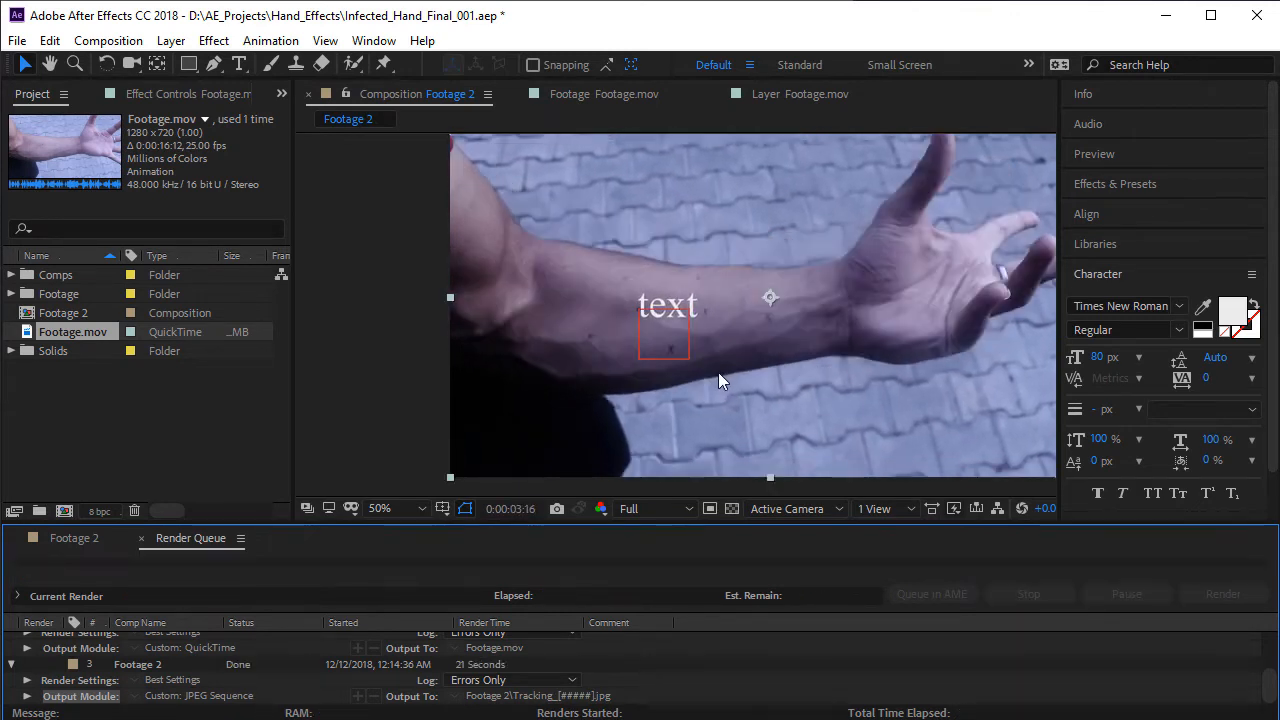
- Import the rendered Tracking frames from the Footage 2 subfolder as a JPEG sequence, starting at Tracking_00000
click(96, 536)
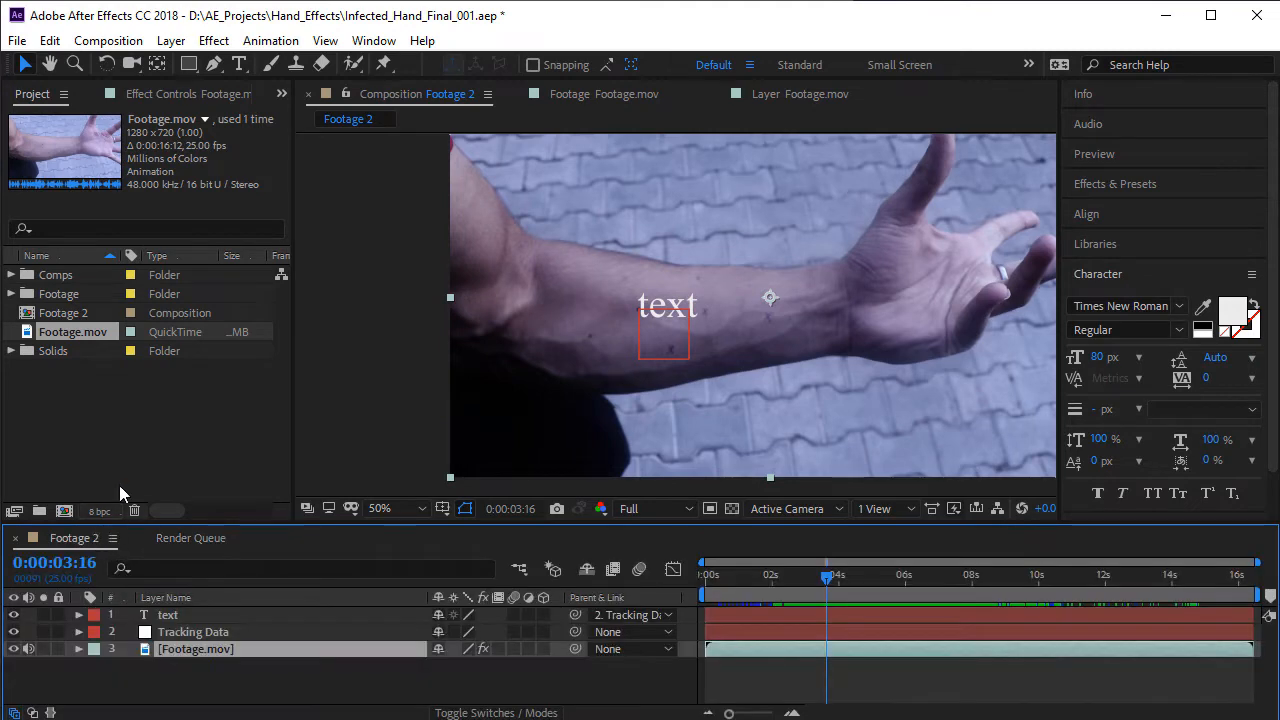
click(186, 418)
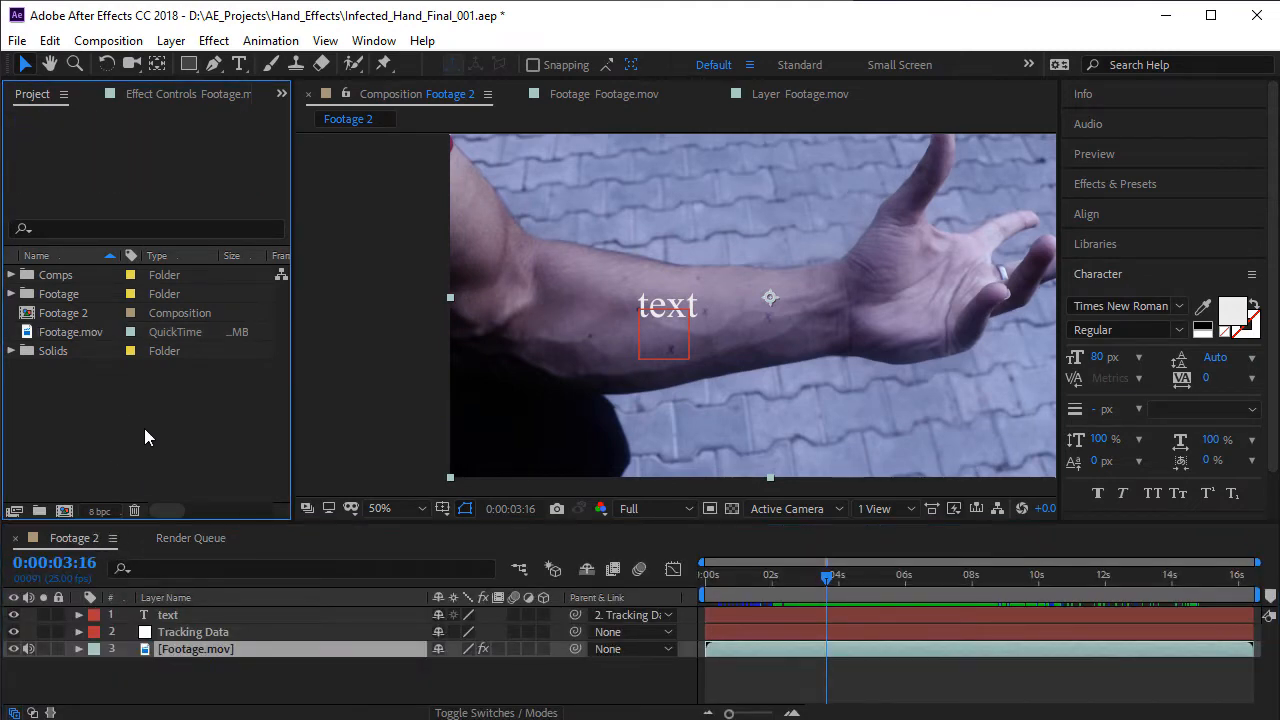
double_click(146, 427)
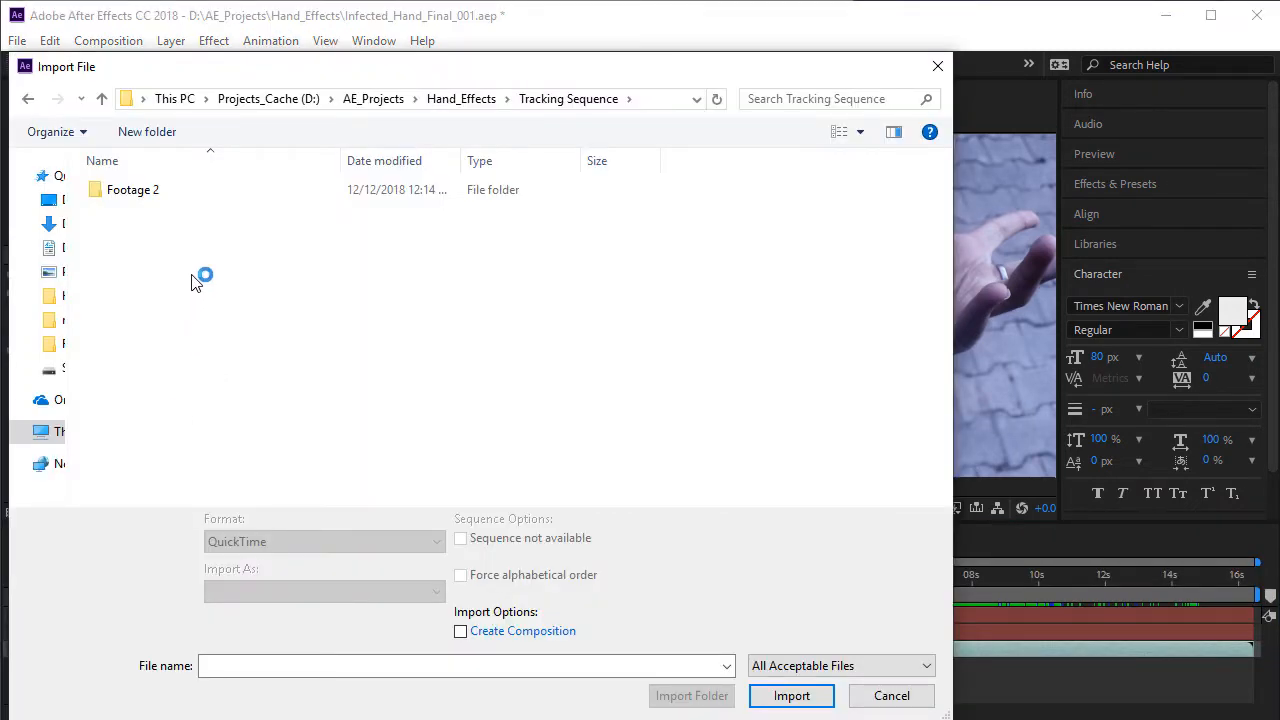
double_click(148, 194)
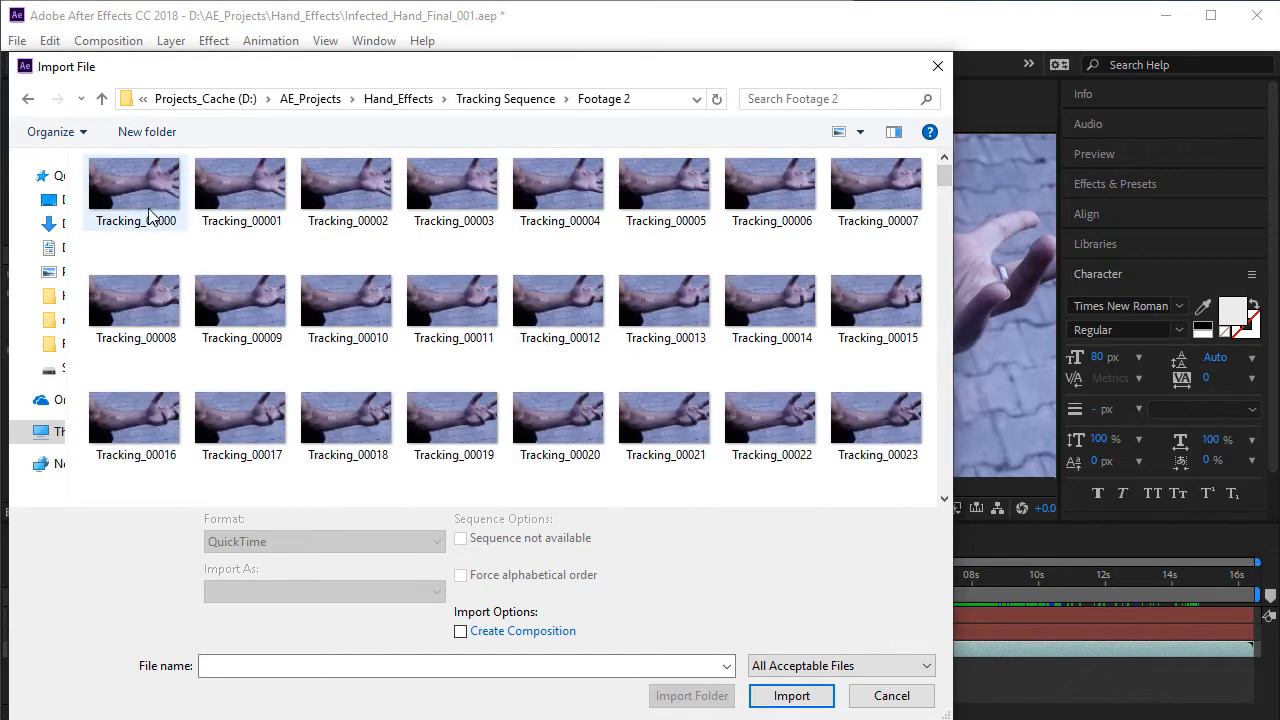
click(150, 216)
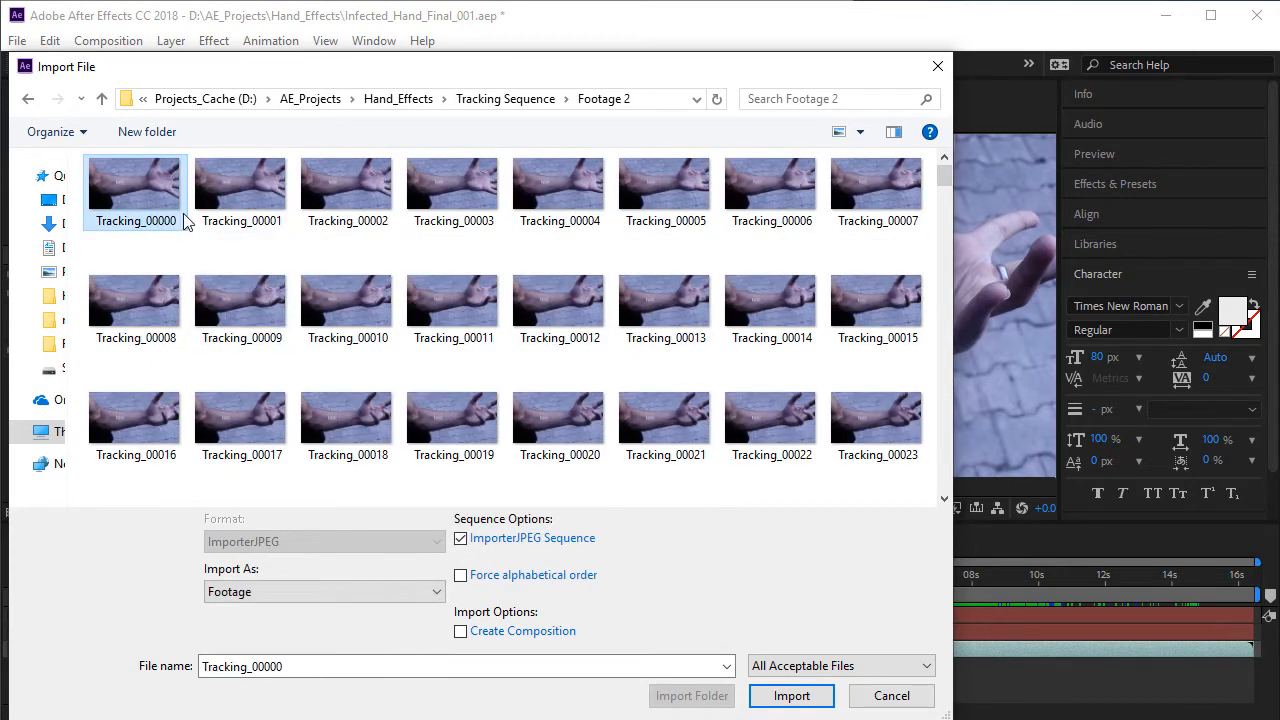
click(806, 695)
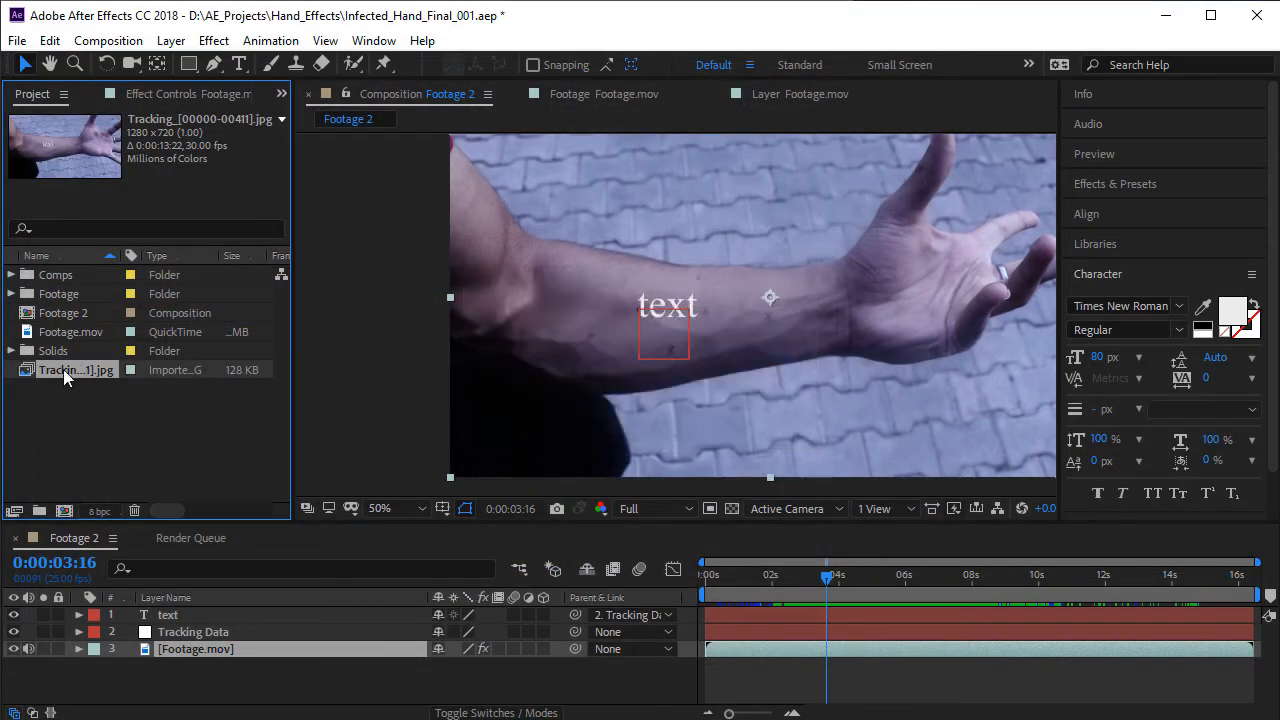
- Create a new composition from the imported Tracking image sequence and scrub it to 0:00:03:20
drag(63, 369, 63, 510)
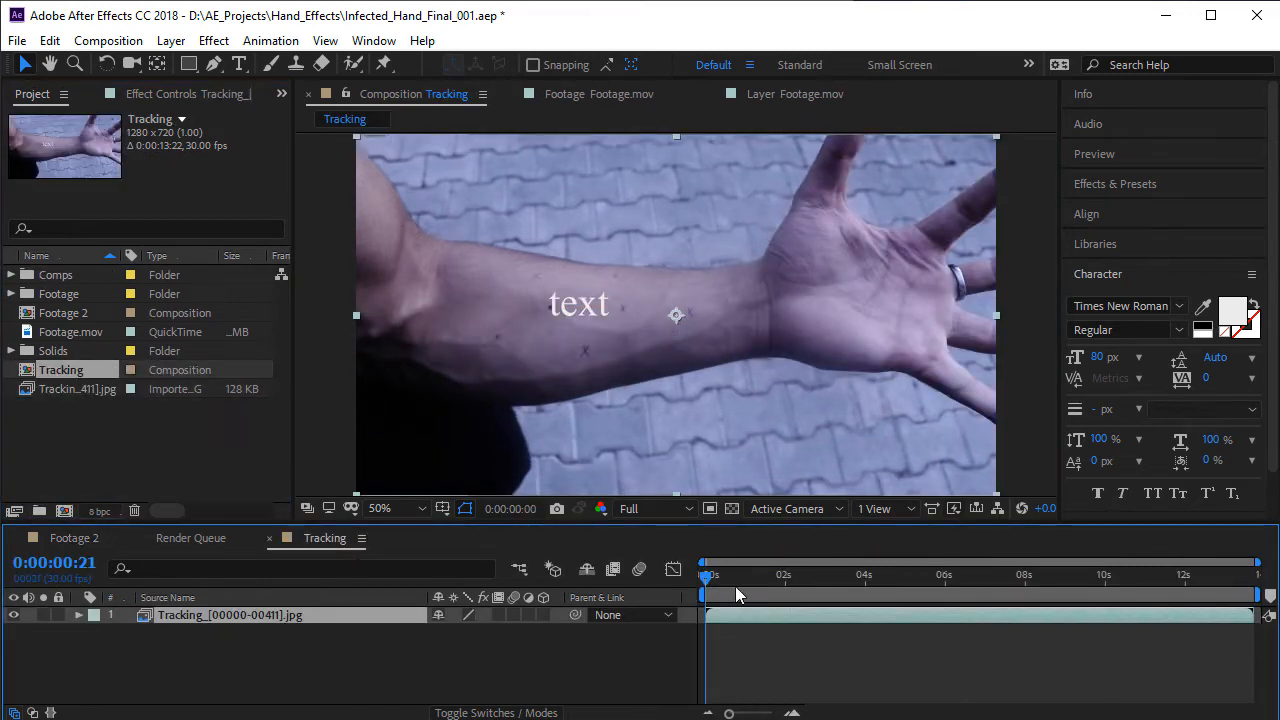
drag(736, 588, 852, 592)
scroll(542, 312, up, 1)
scroll(490, 293, down, 1)
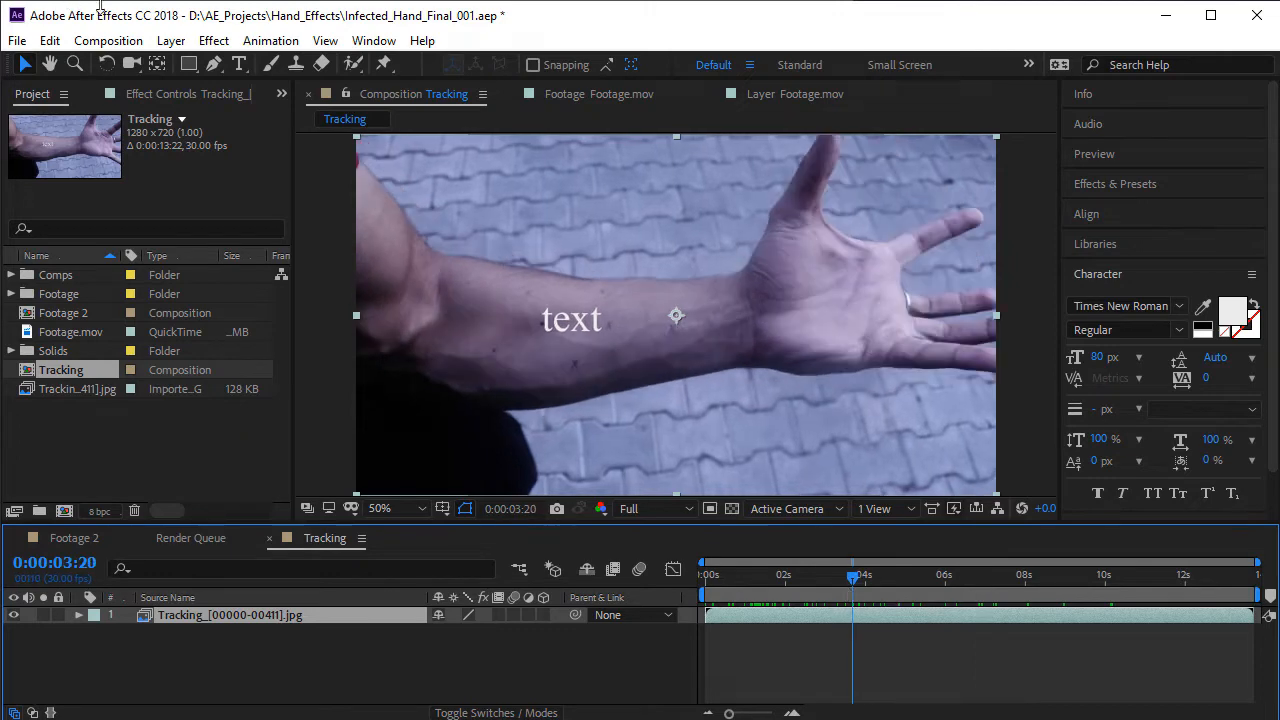
- Send the Tracking sequence layer to mocha AE and create the Tracking project for frames 0 to 411 at 30 fps
click(270, 40)
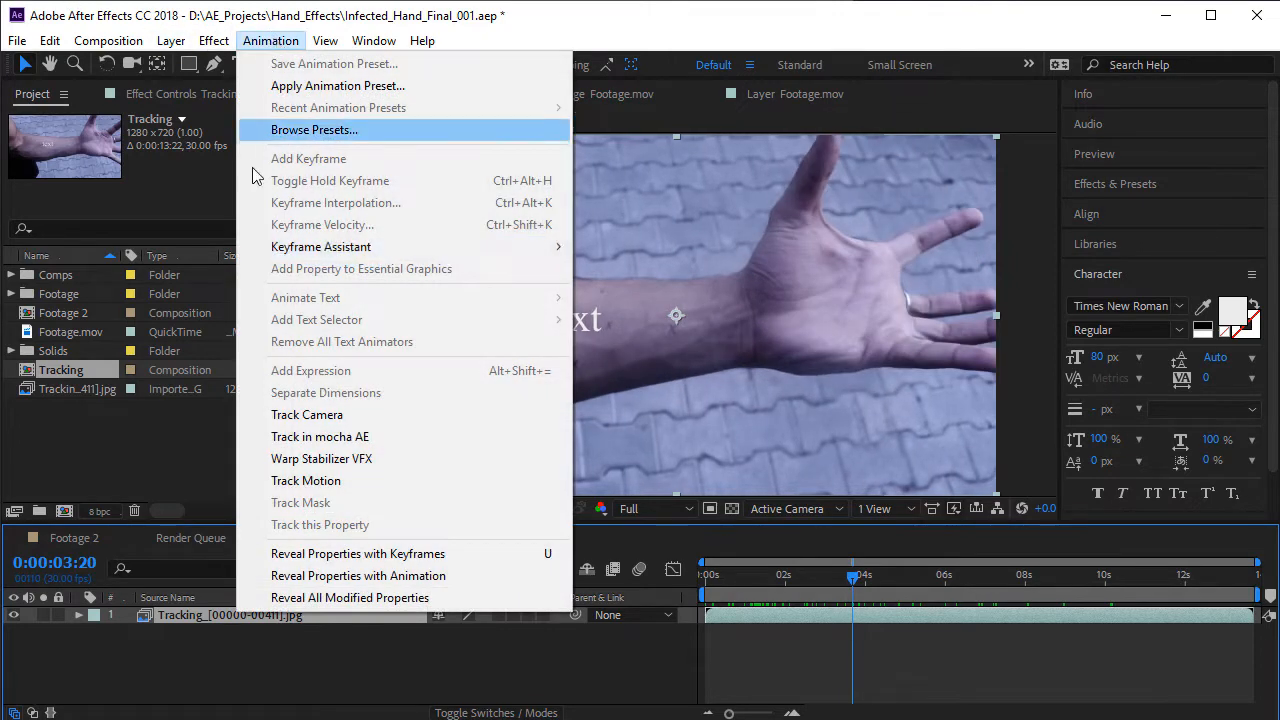
click(403, 442)
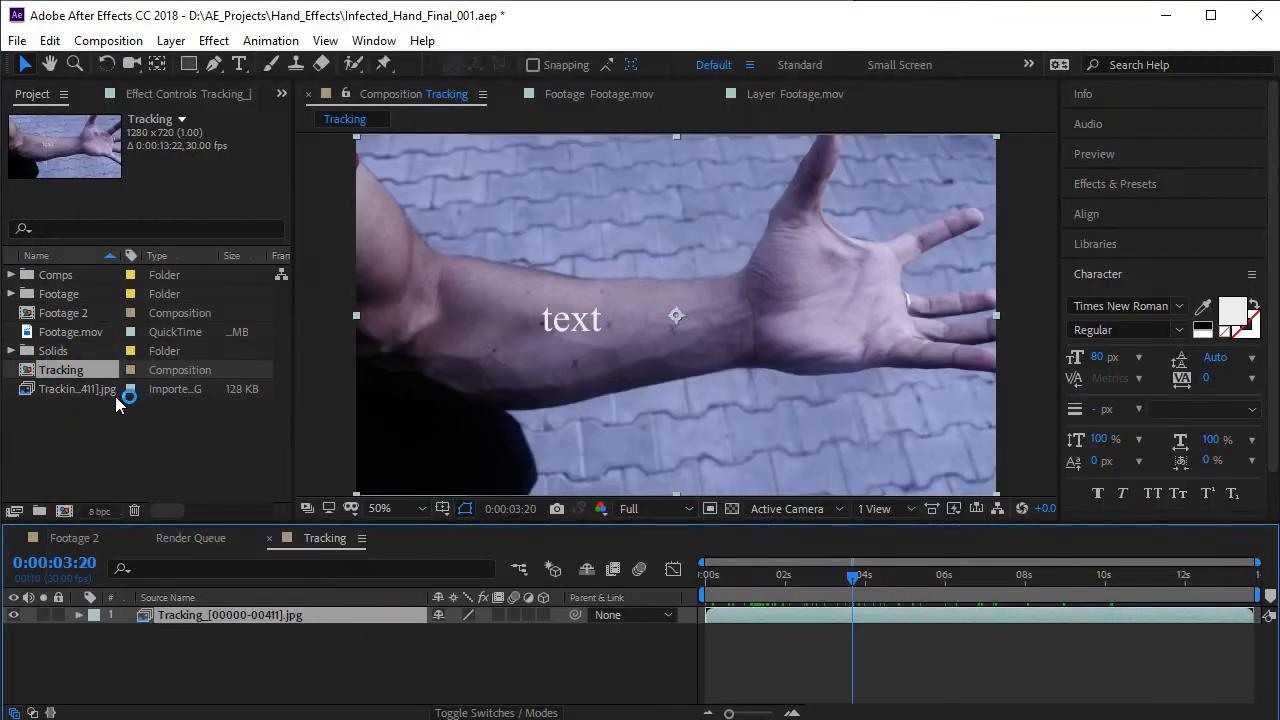
click(102, 389)
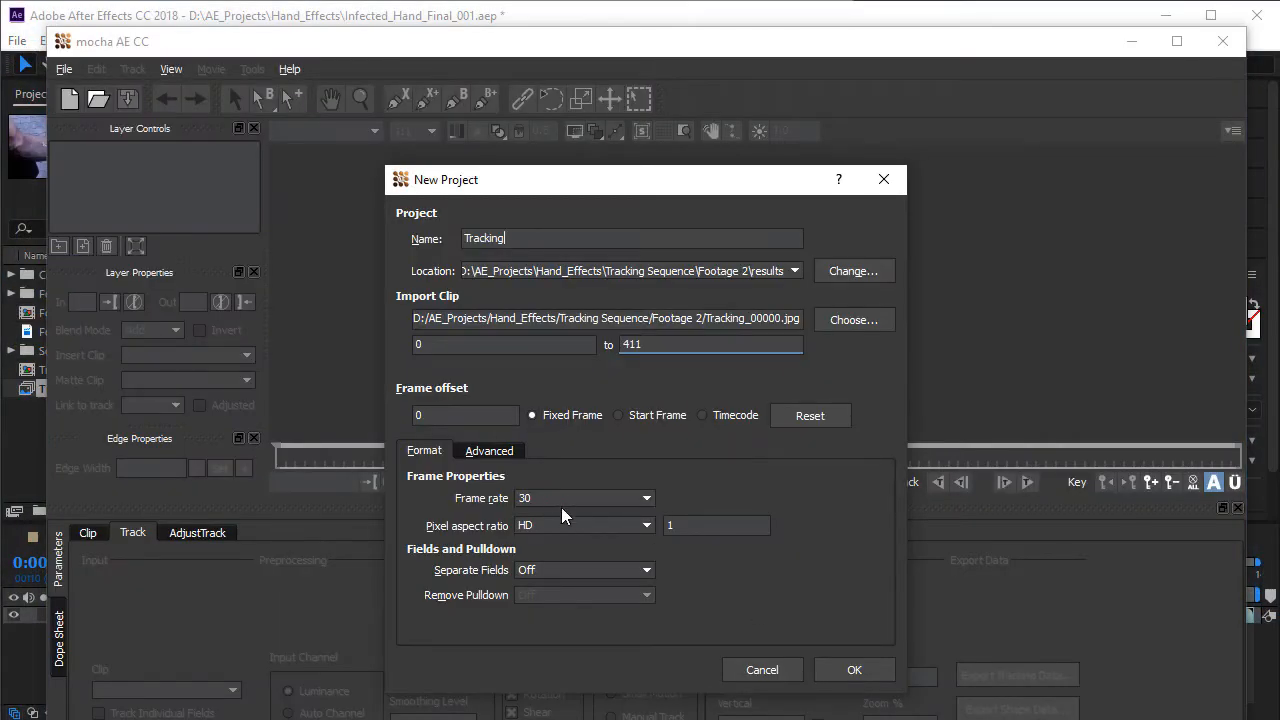
click(852, 672)
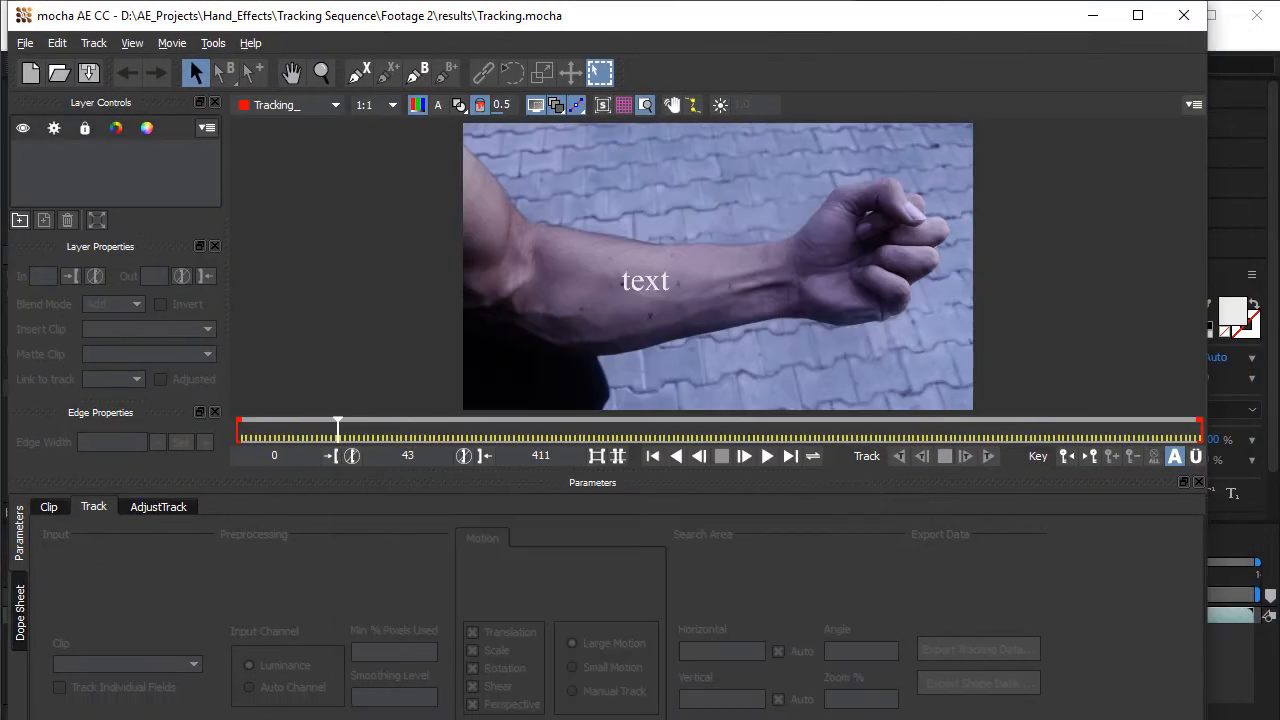
- Go to frame 79 of the mocha clip and enlarge the forearm area around the text
drag(333, 427, 417, 432)
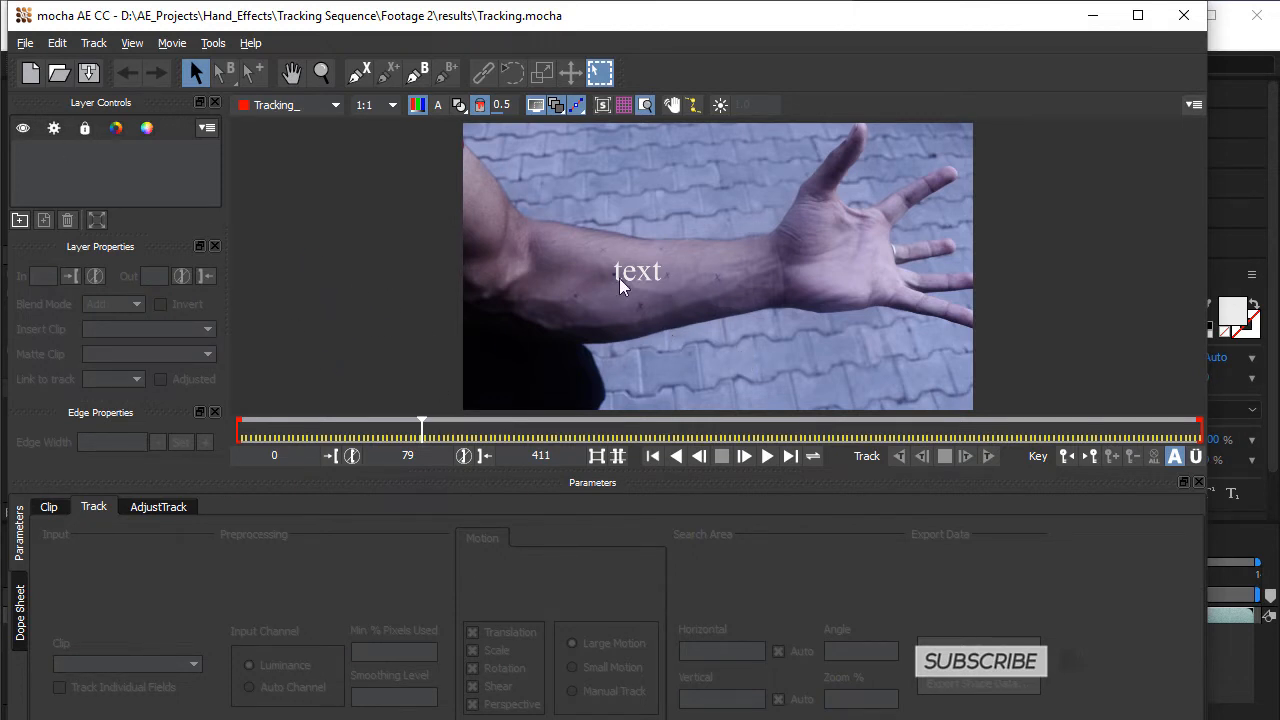
click(291, 72)
click(331, 75)
drag(592, 257, 764, 166)
key(x)
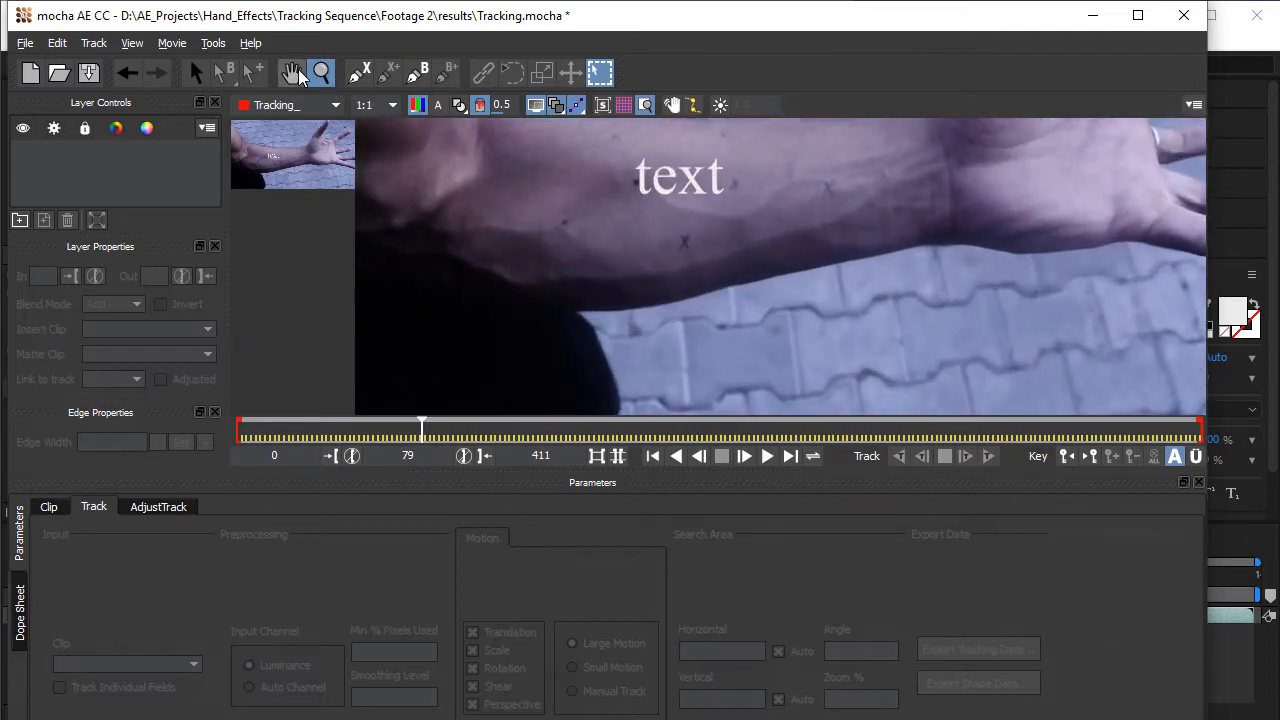
drag(760, 277, 787, 286)
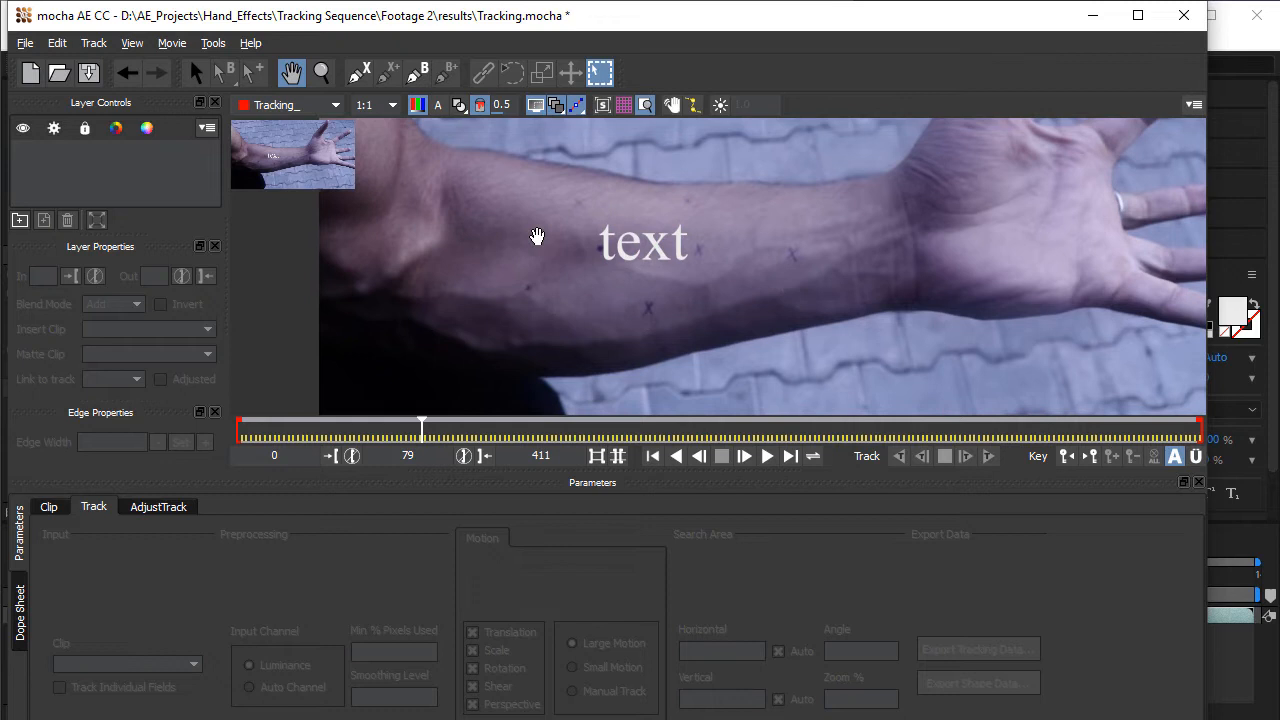
drag(537, 236, 536, 233)
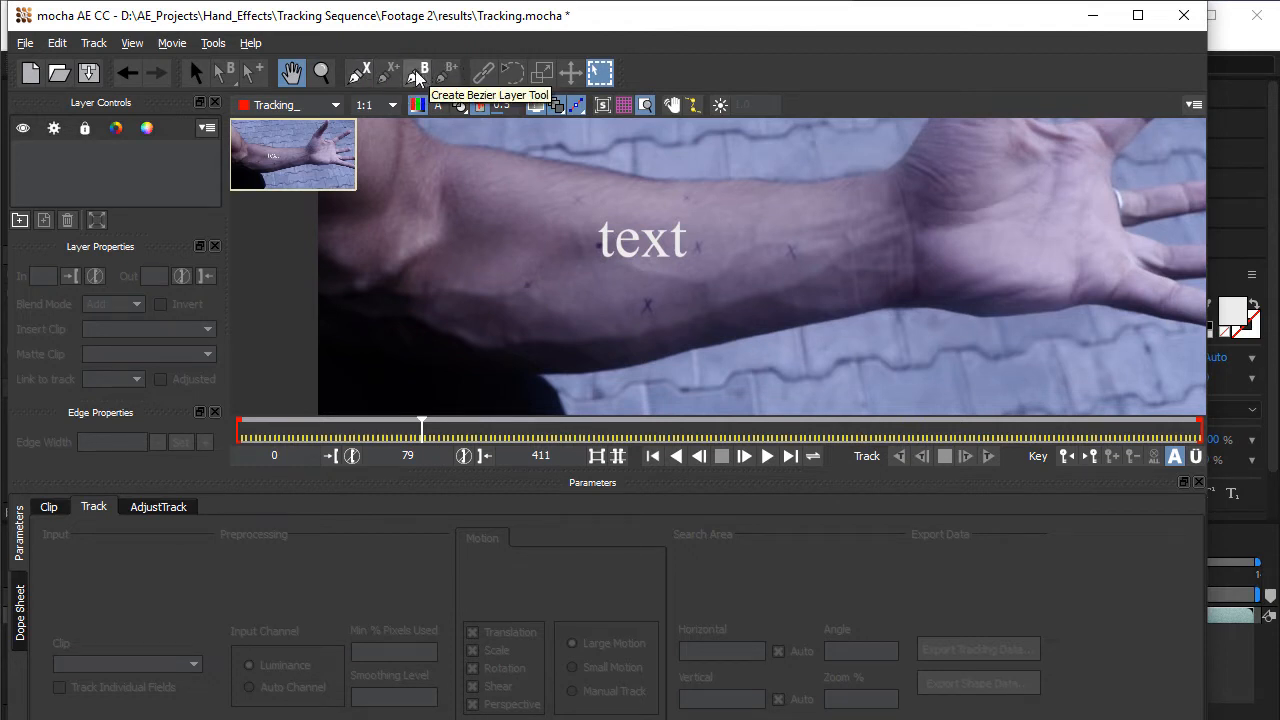
- Draw a closed eight-point X-spline around the middle of the forearm, enclosing the text and the surrounding marker crosses
click(357, 72)
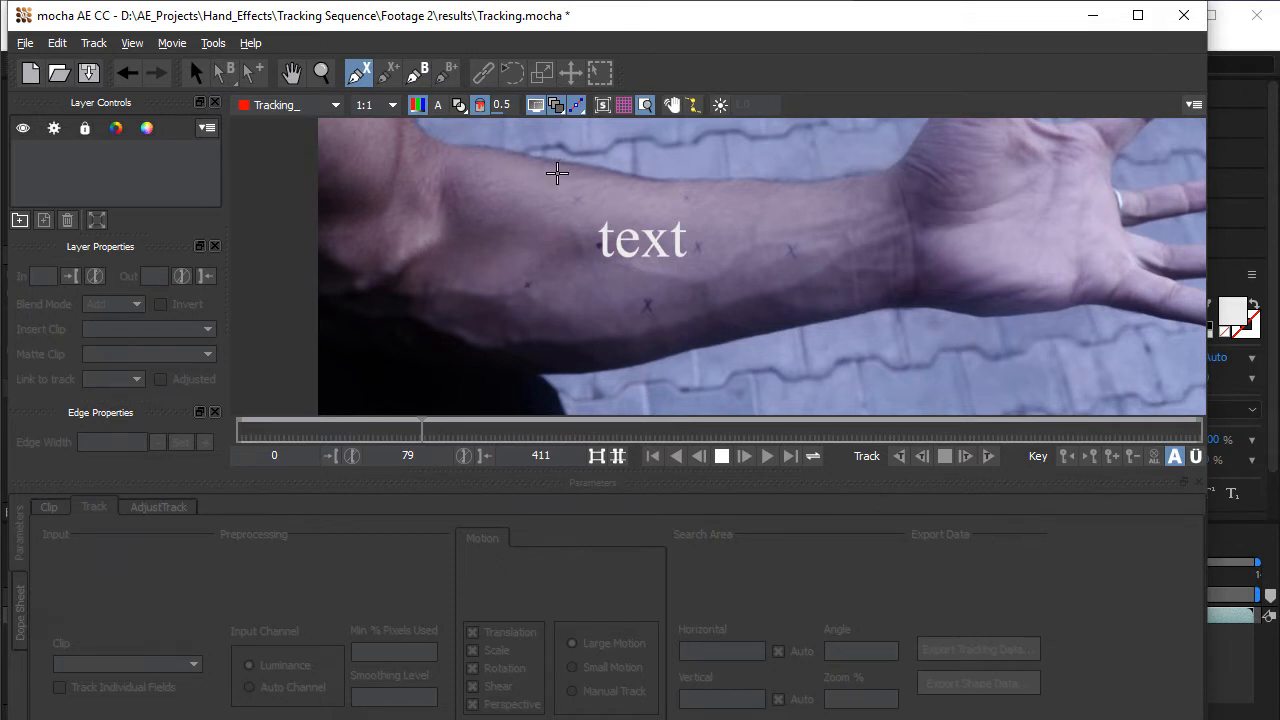
click(546, 168)
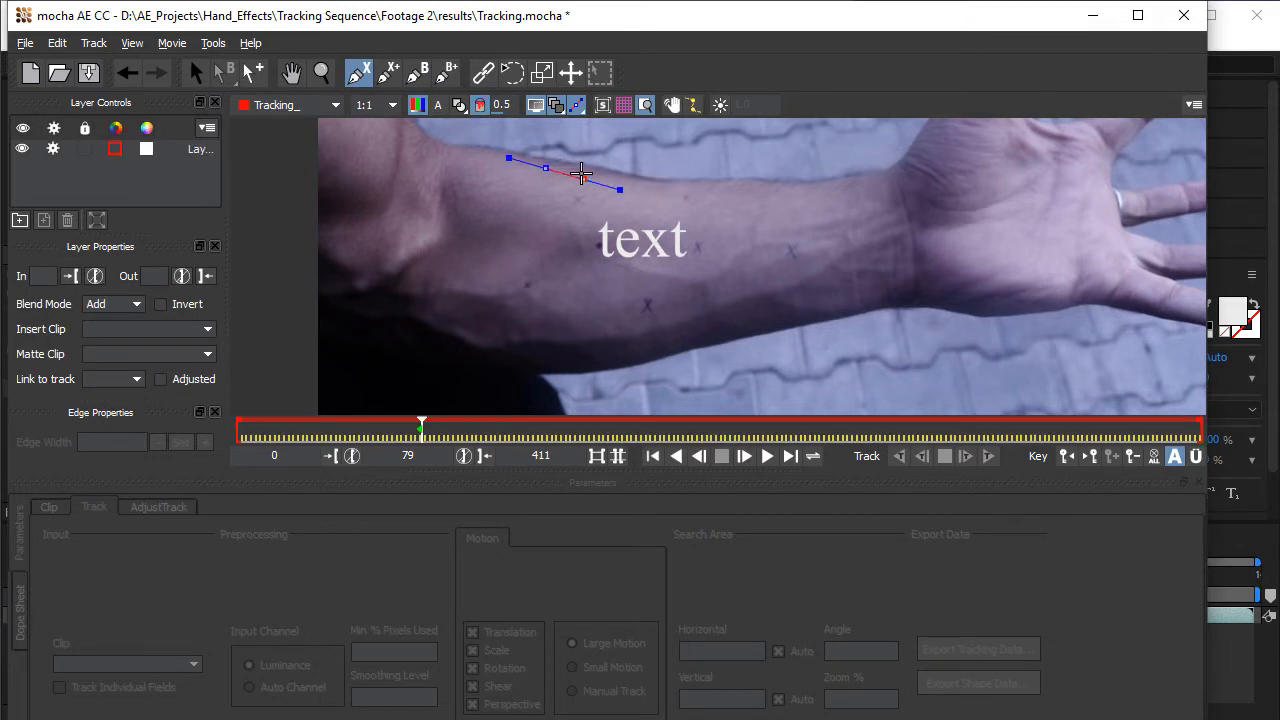
click(606, 182)
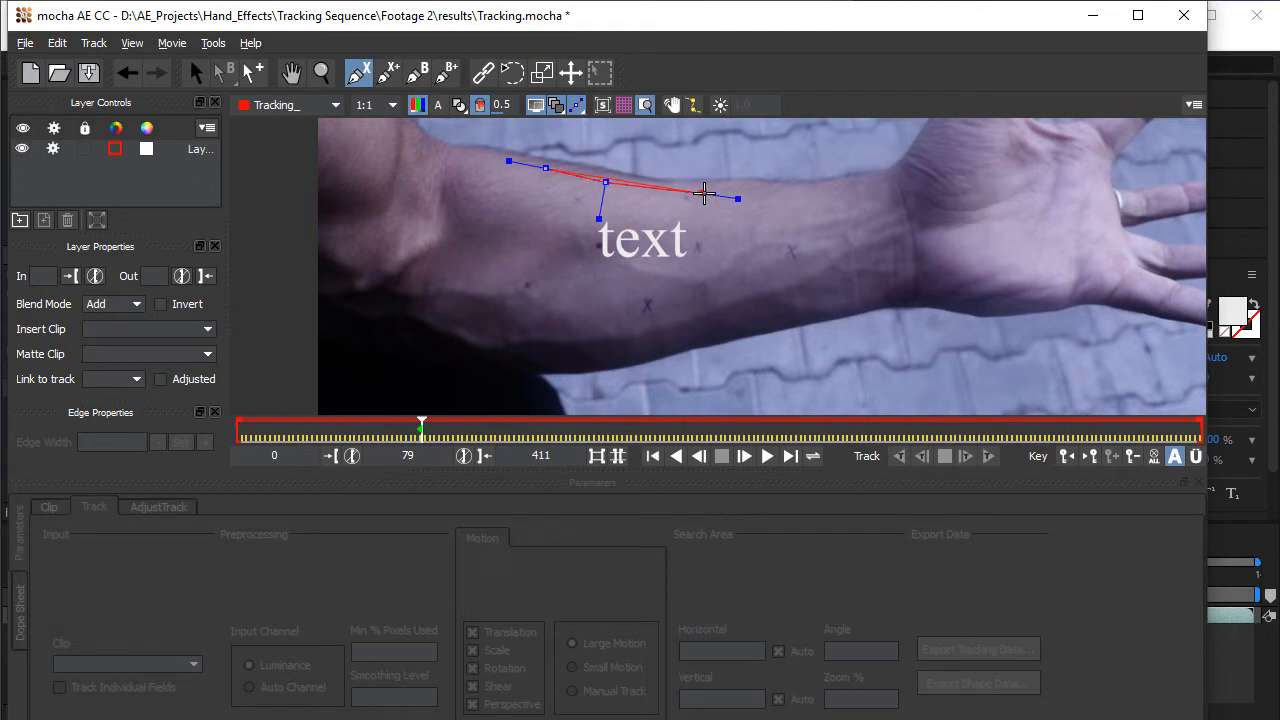
click(711, 193)
click(773, 203)
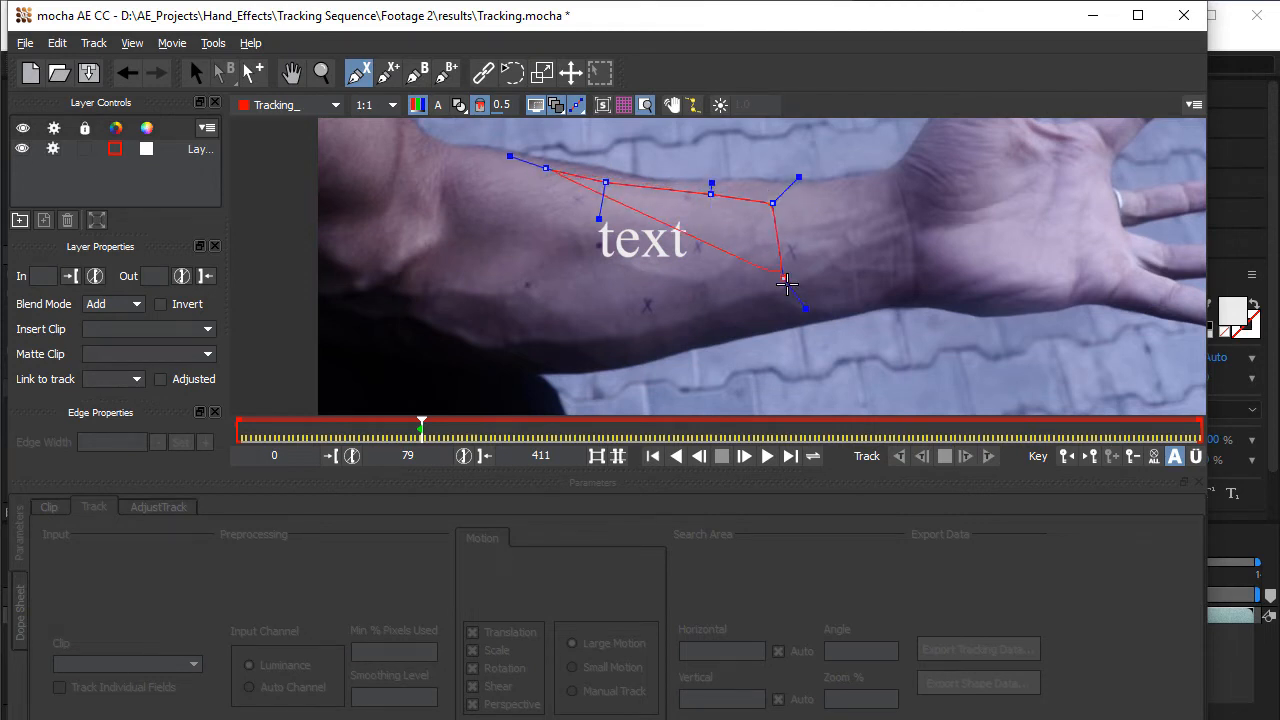
click(796, 297)
click(779, 322)
click(650, 352)
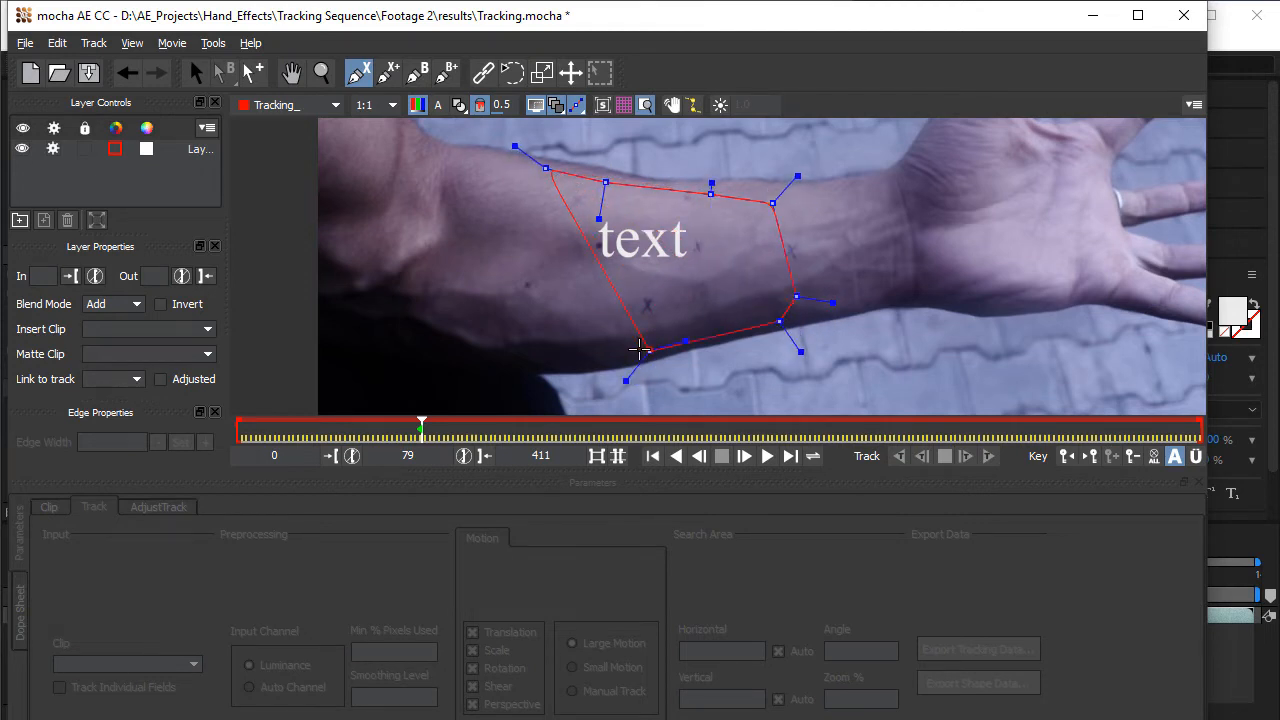
click(512, 333)
right_click(510, 334)
click(523, 342)
click(506, 223)
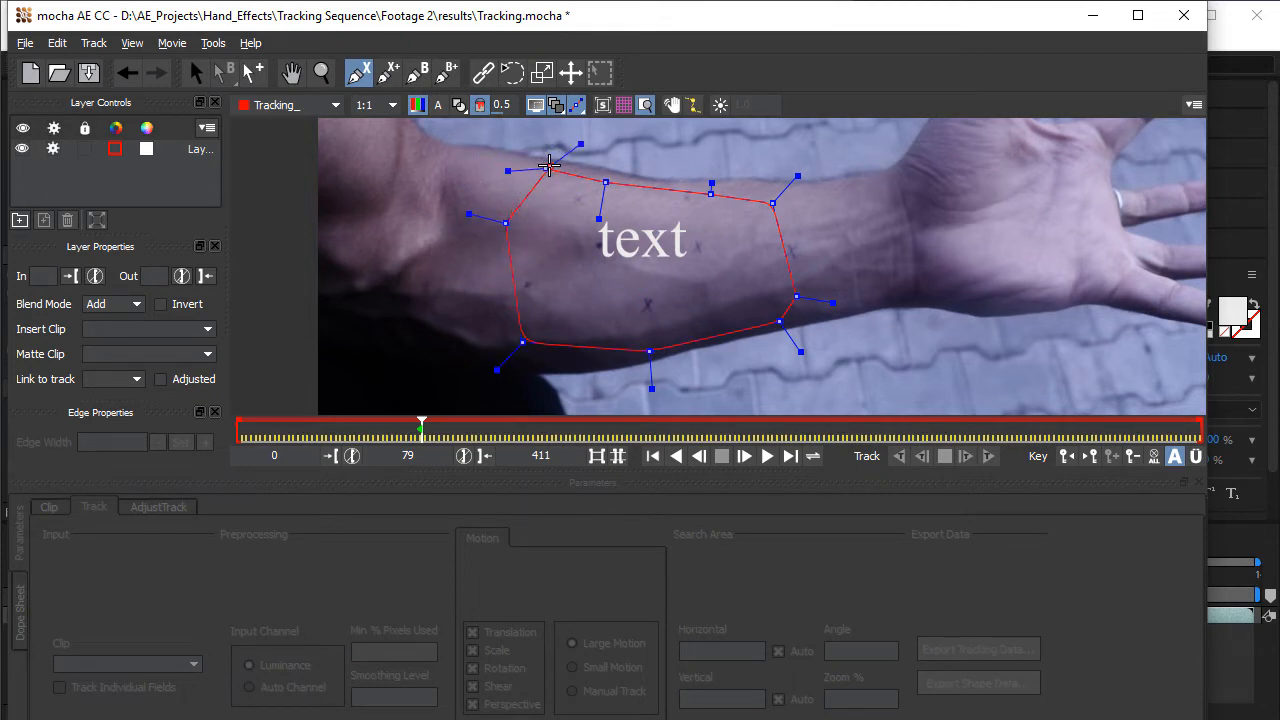
right_click(517, 185)
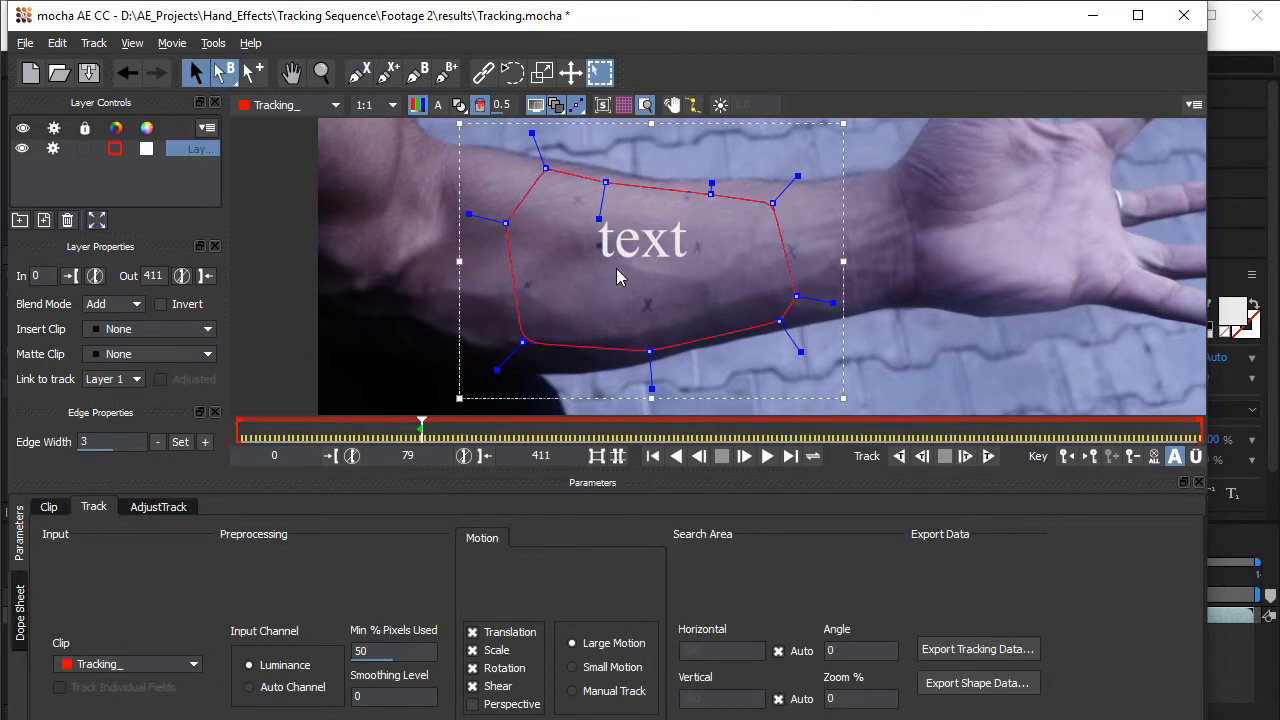
- Track the forearm shape forwards from frame 78 to the last frame with Translation, Scale, Rotation and Shear, without Perspective
key(Left)
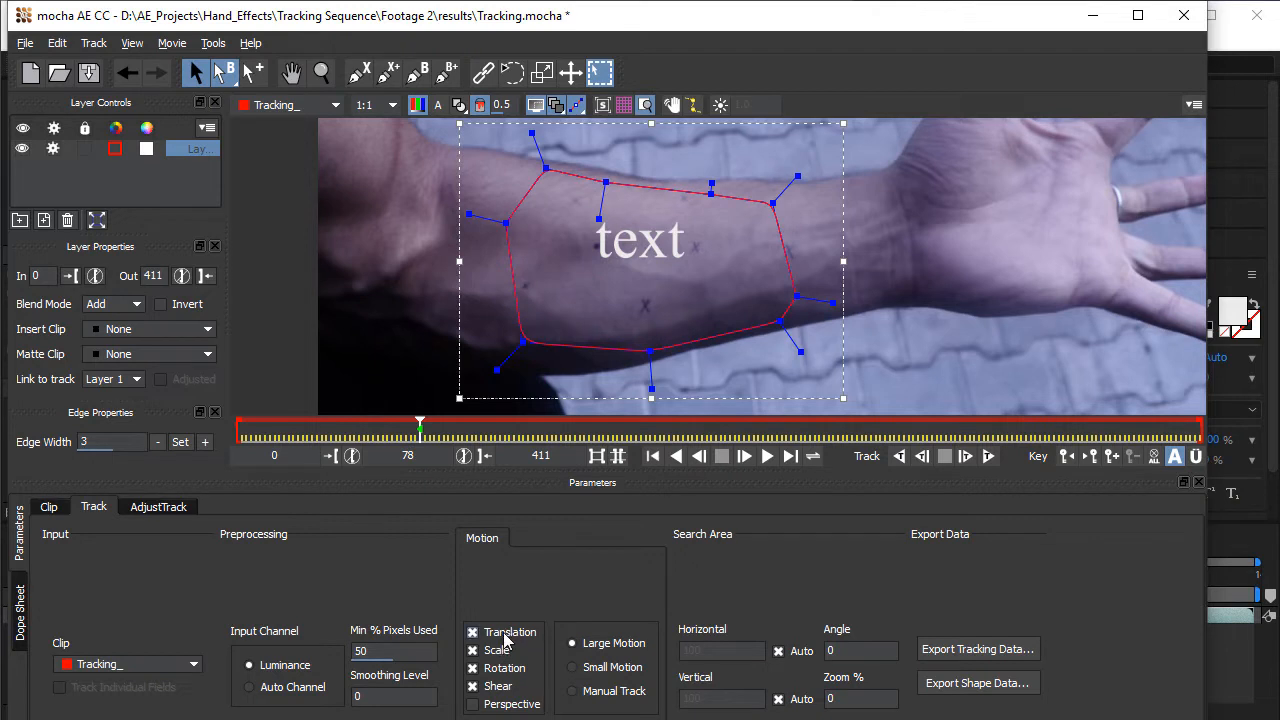
click(496, 706)
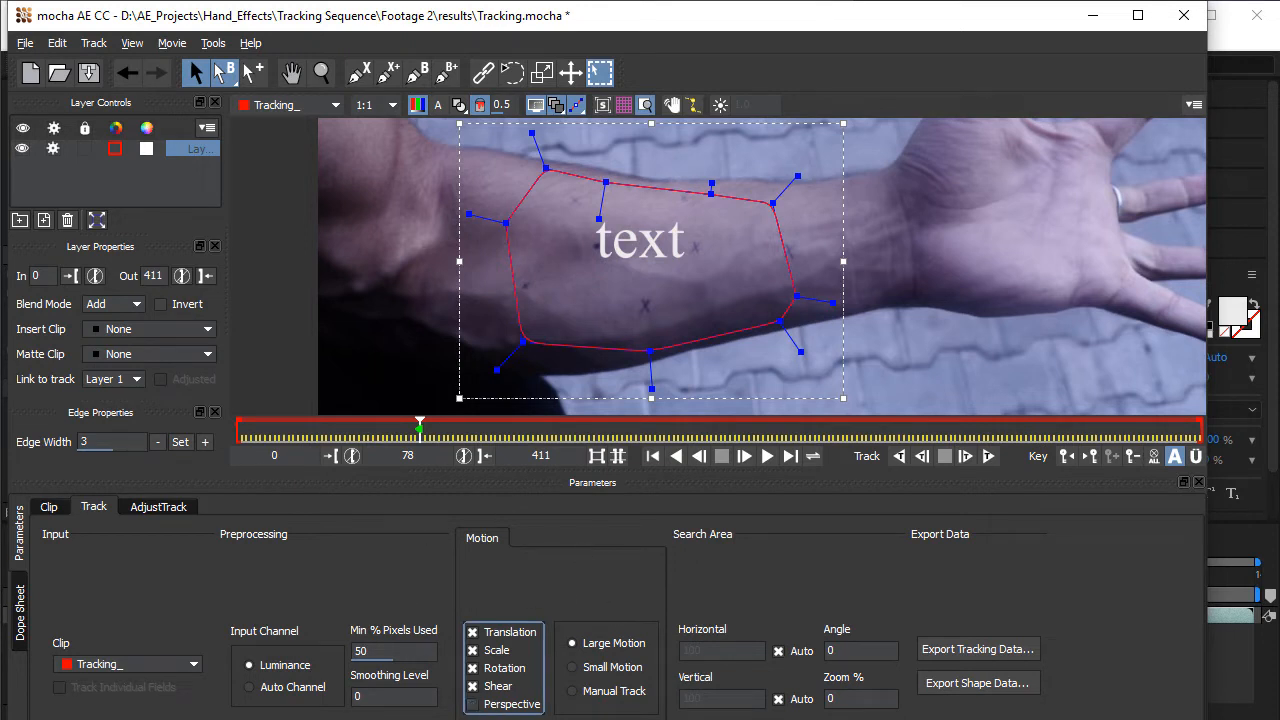
click(988, 458)
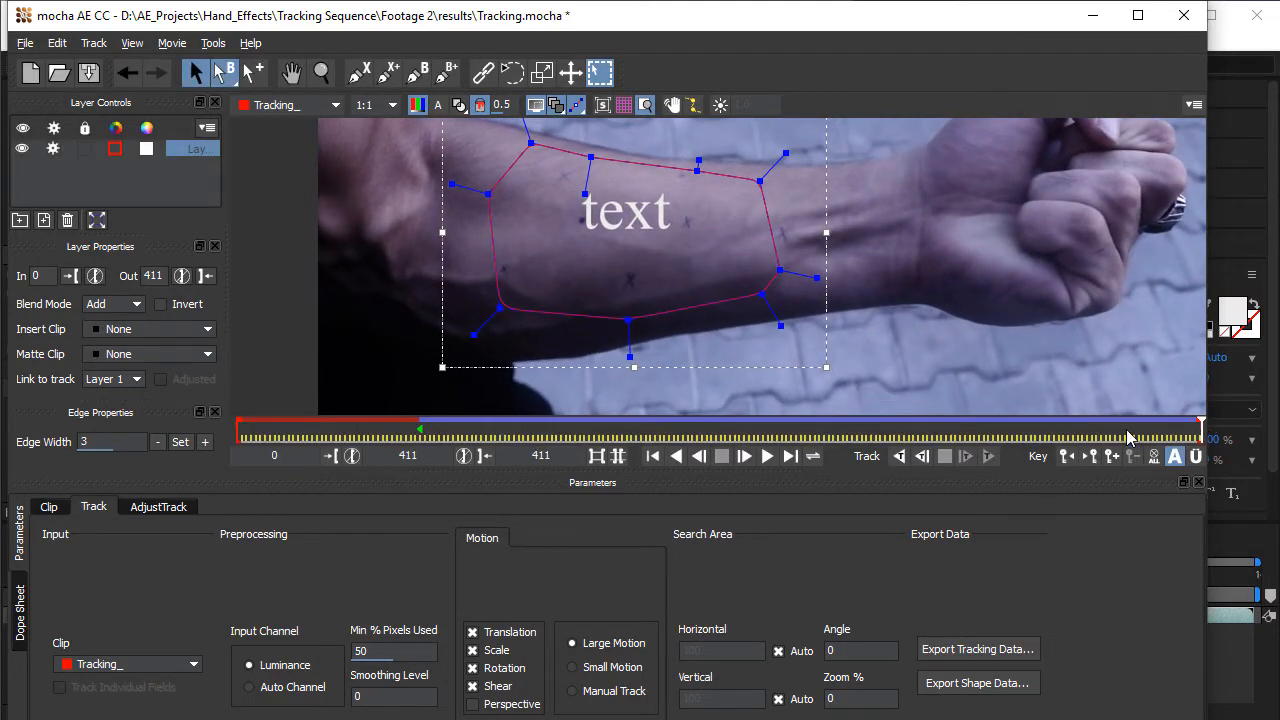
- Track the forearm shape backwards from frame 79 to frame 0 and scrub through the tracked clip to frame 239
click(455, 432)
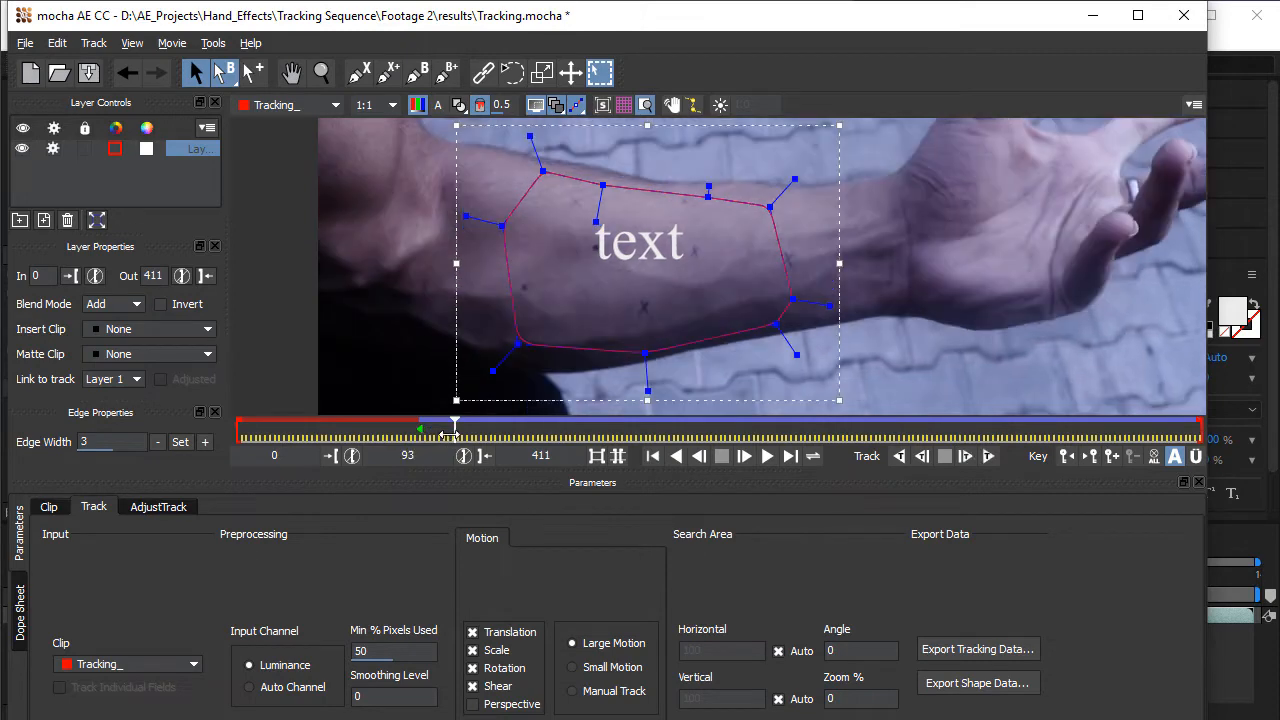
drag(456, 428, 421, 427)
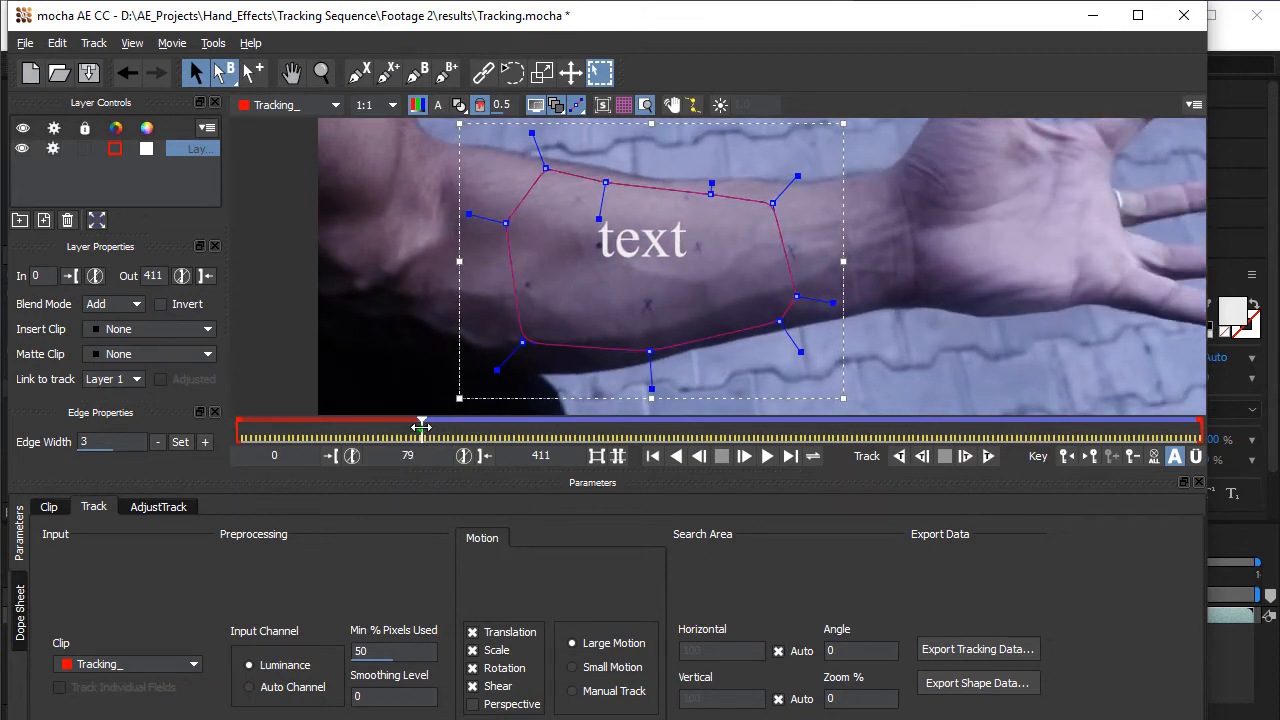
click(899, 456)
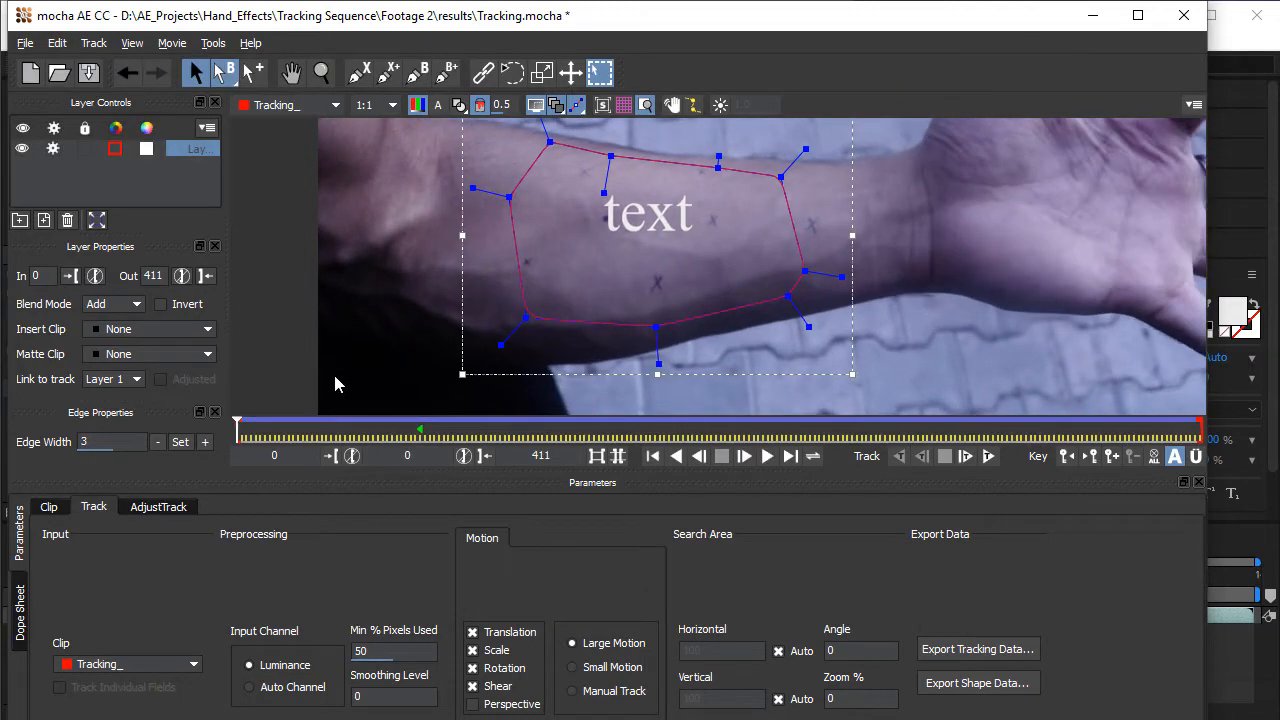
click(325, 436)
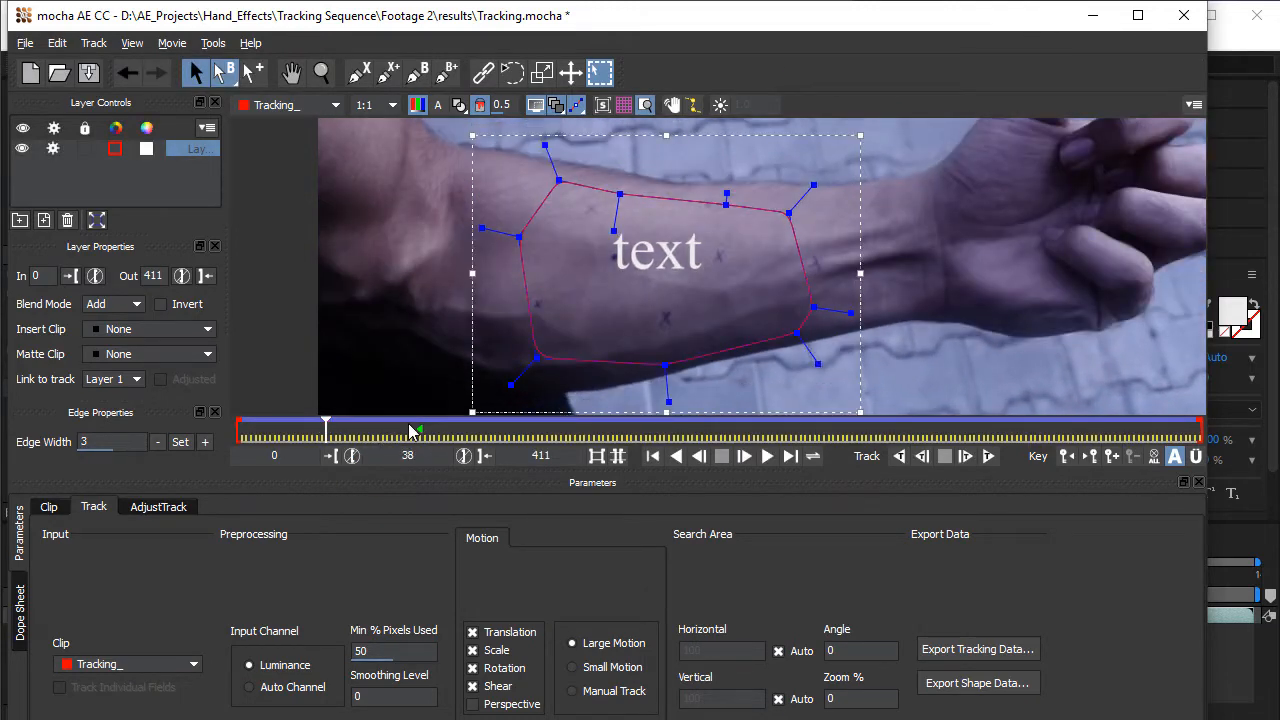
drag(325, 430, 789, 472)
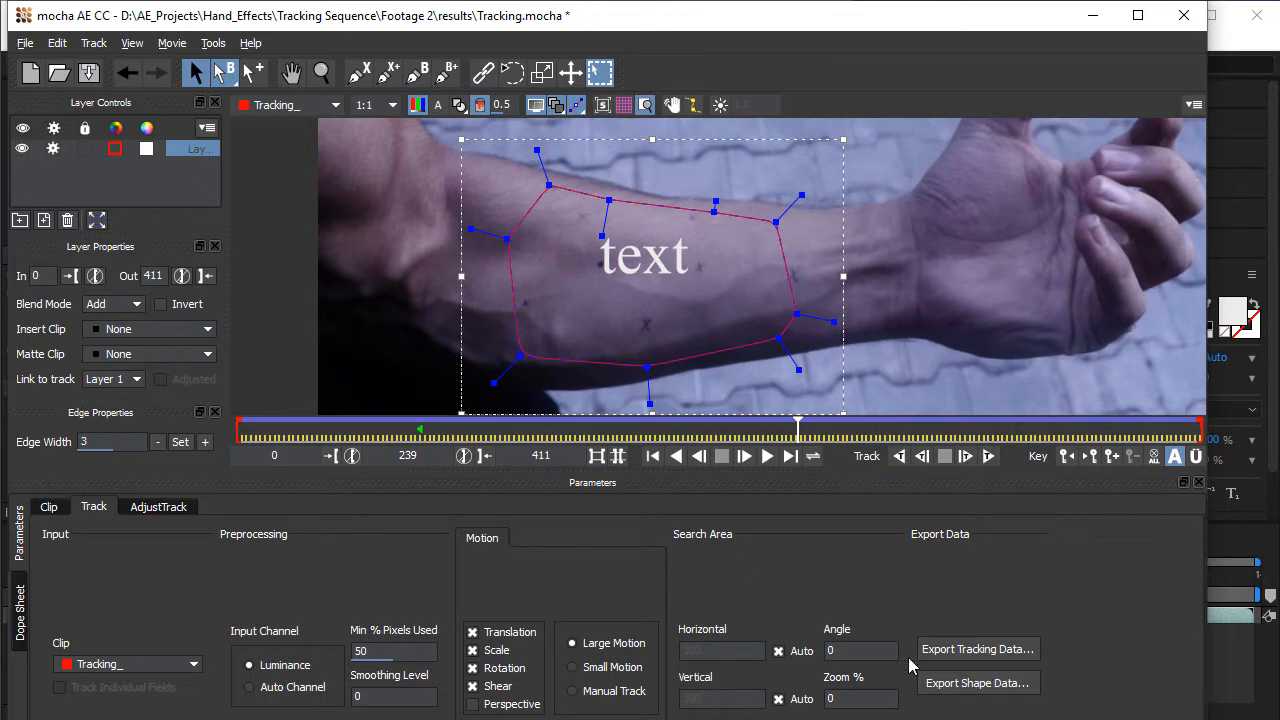
- Export the tracking data to the clipboard as After Effects Transform Data [position, scale and rotation]
click(978, 649)
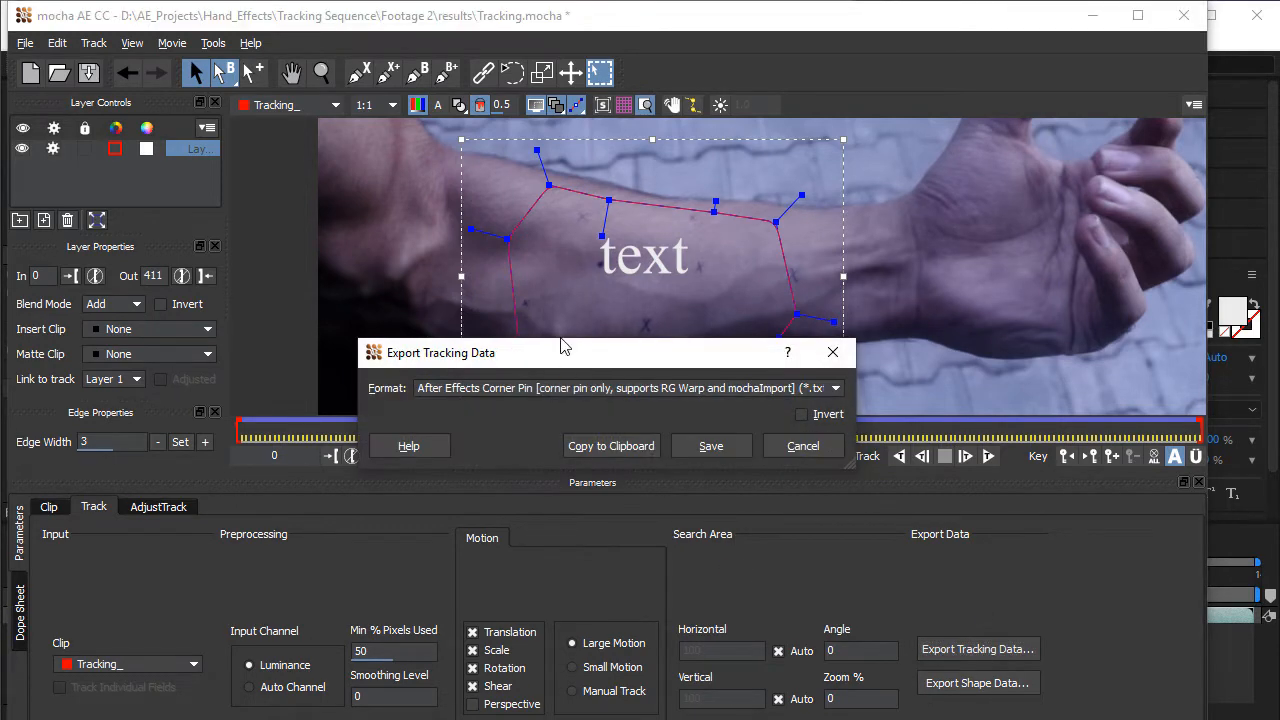
drag(561, 346, 668, 314)
click(630, 357)
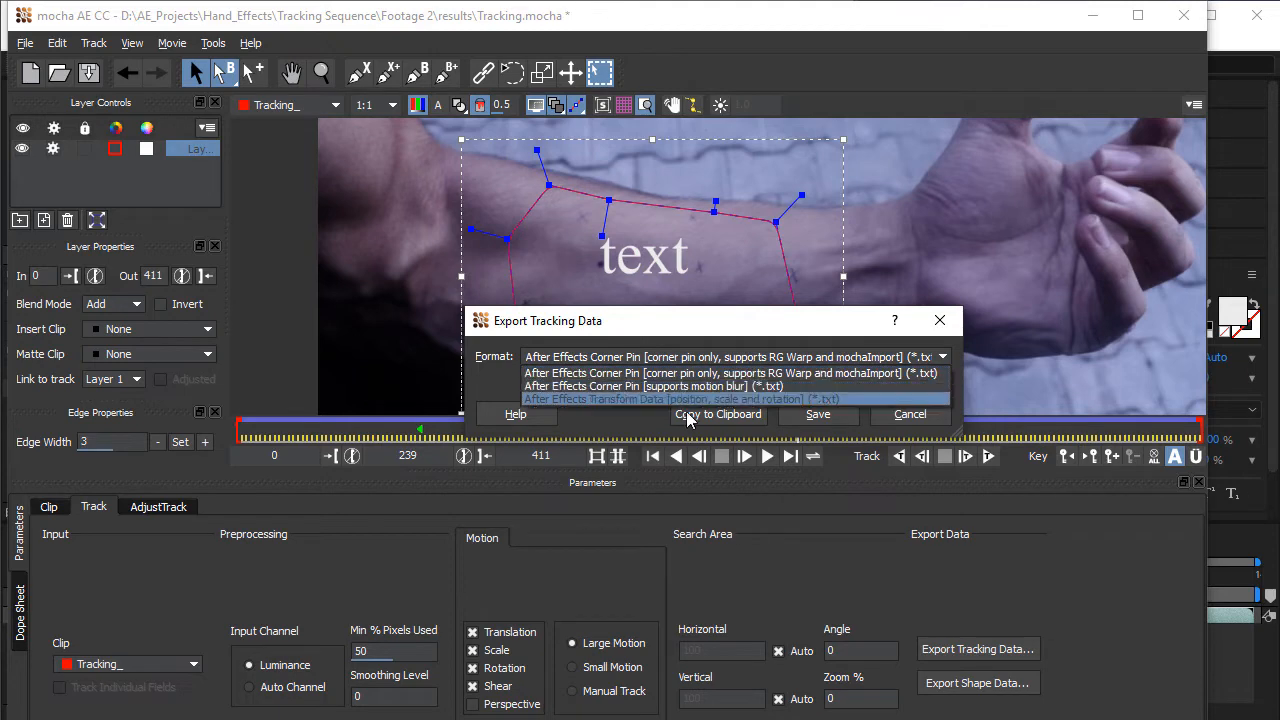
click(585, 336)
click(718, 414)
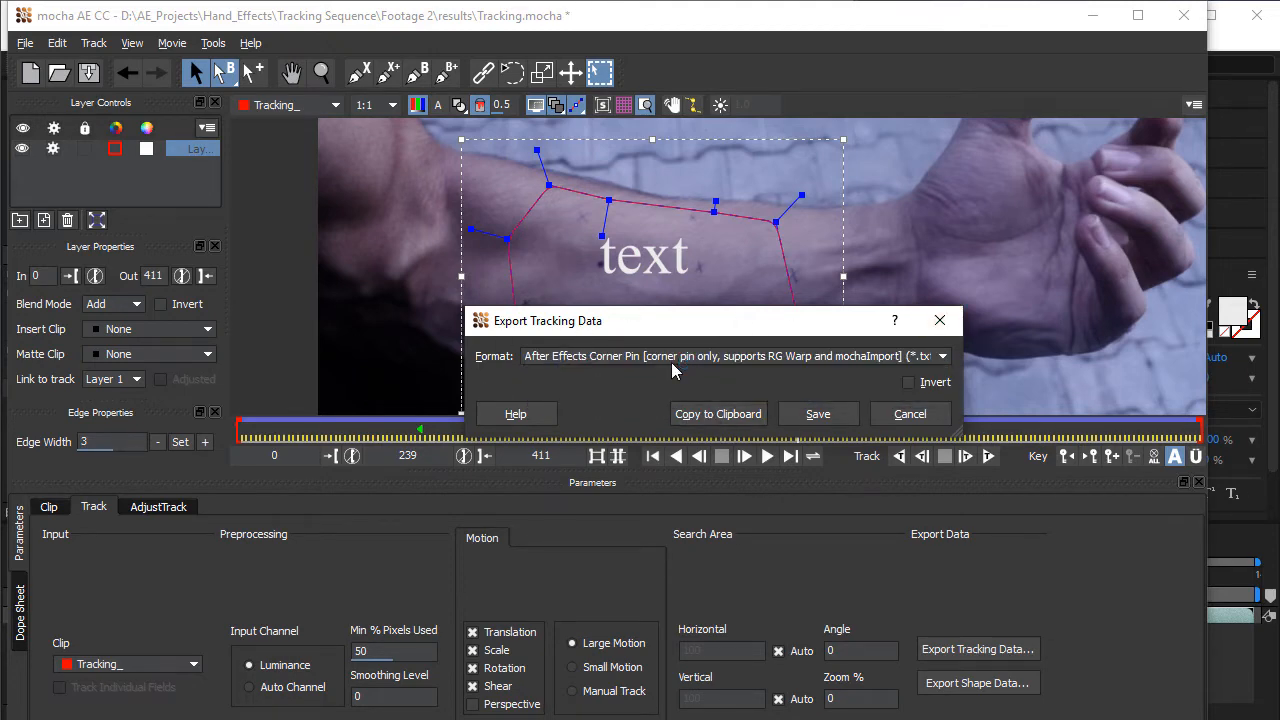
click(673, 366)
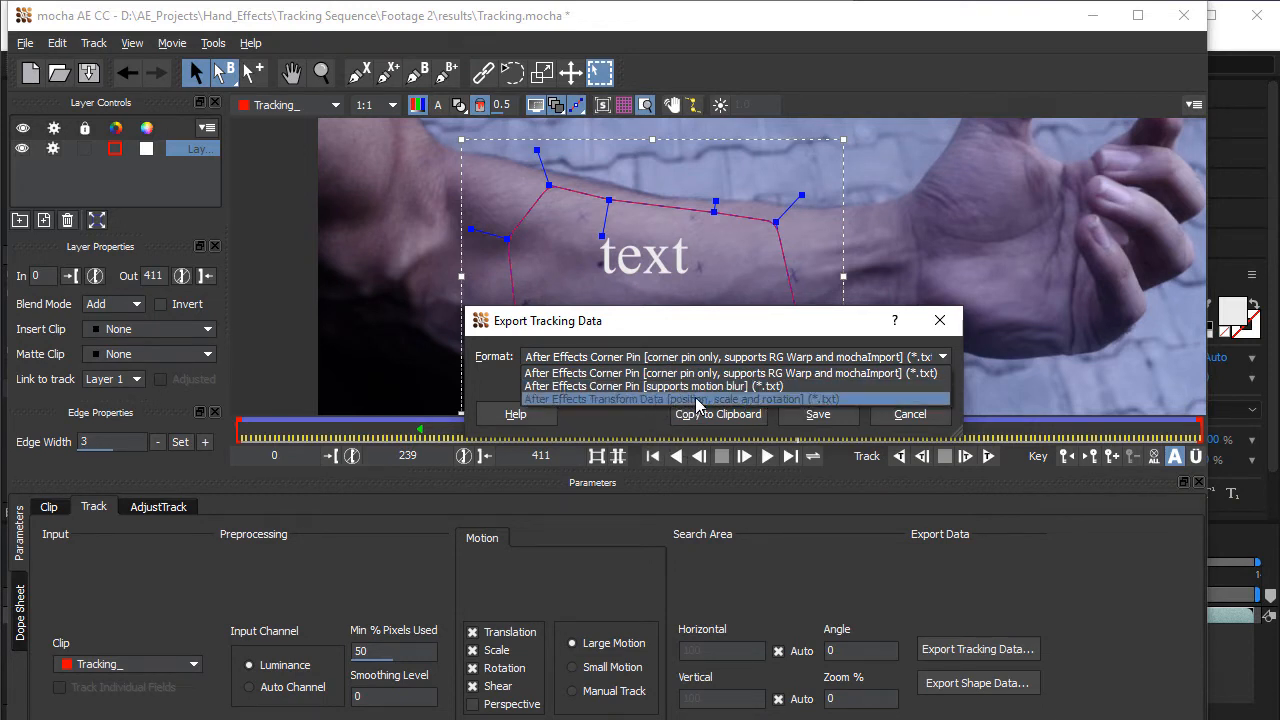
click(624, 398)
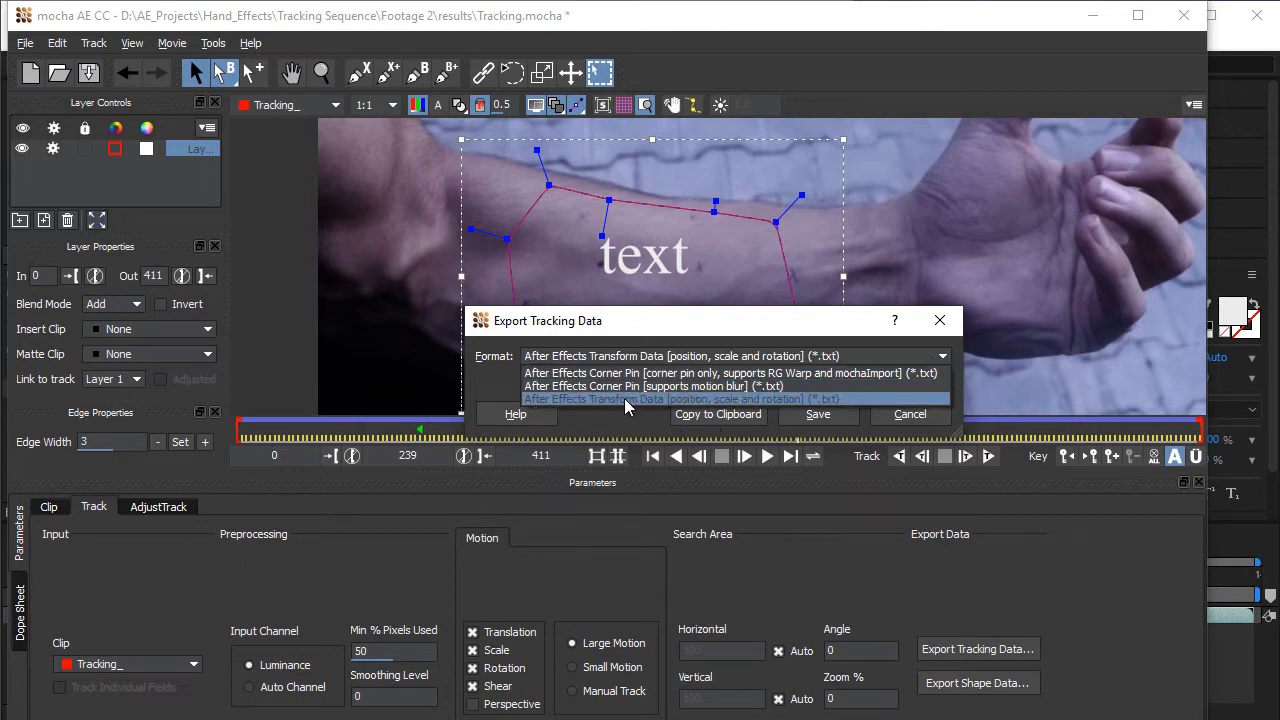
click(733, 419)
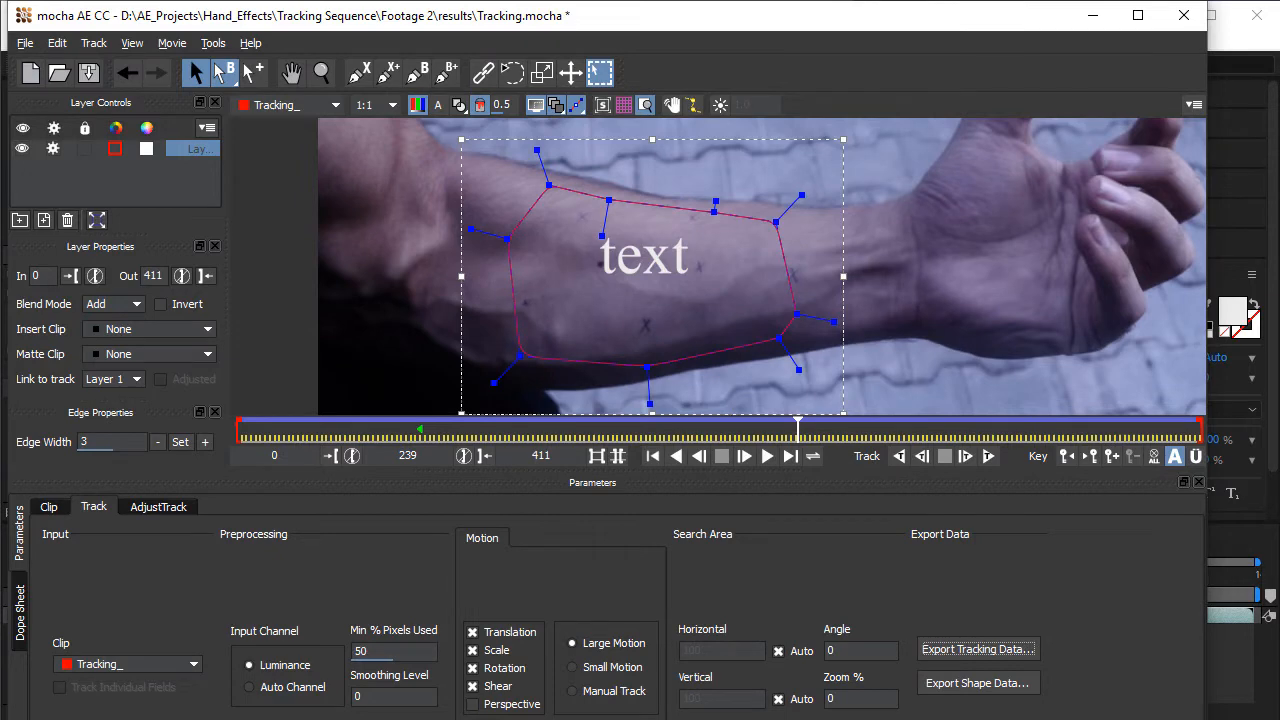
- Switch to After Effects and add a null object to the Tracking composition
key(alt+Tab)
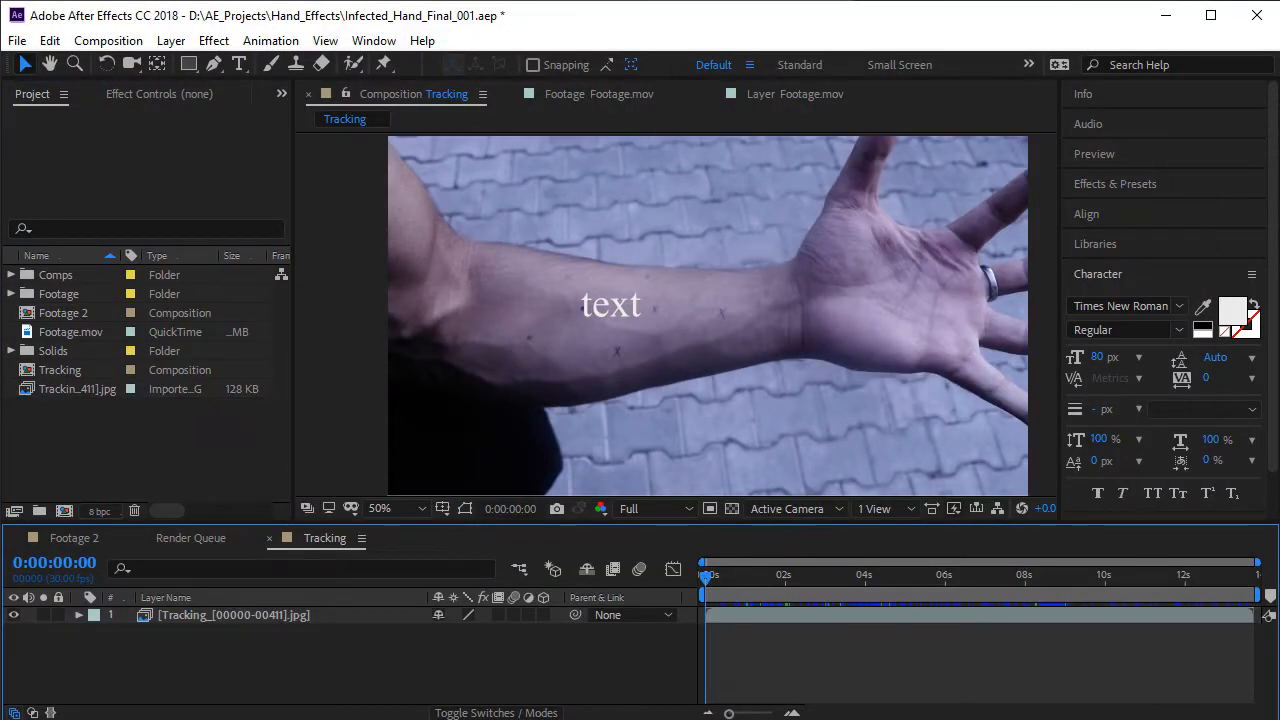
click(171, 40)
mouse_move(222, 66)
click(613, 147)
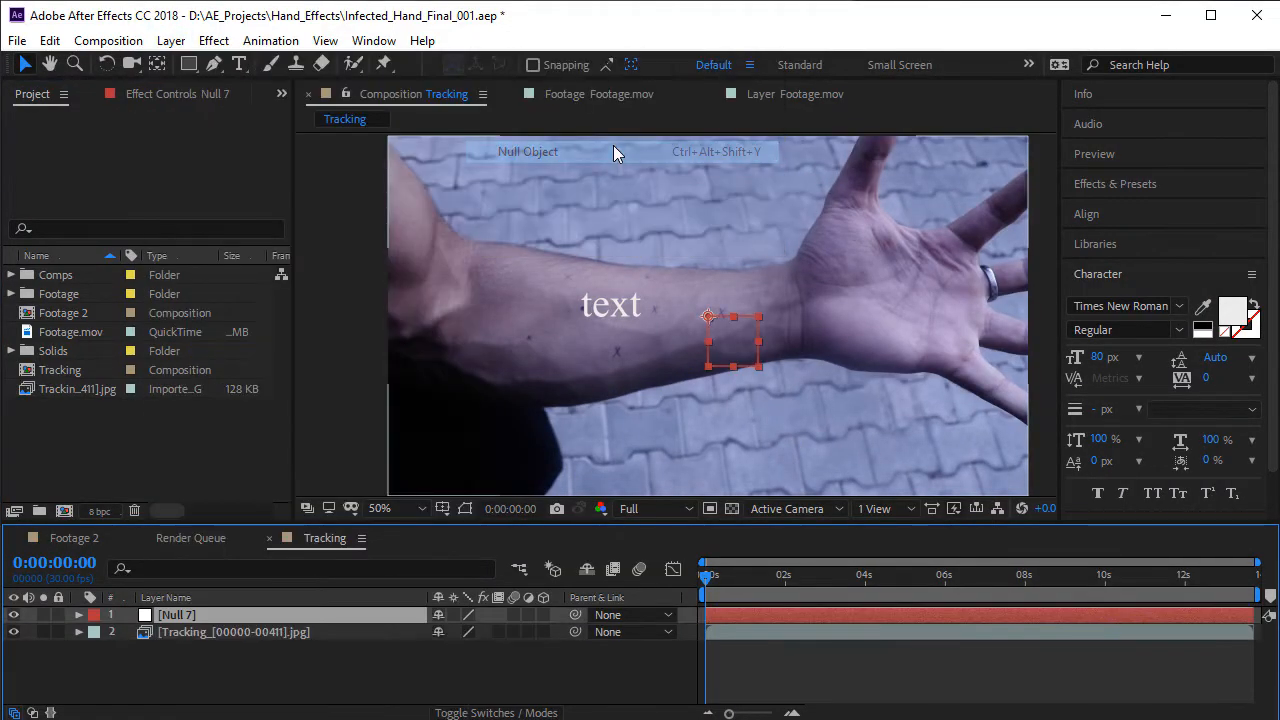
- Rename the null layer as Tracking Data
key(Return)
text(Tra)
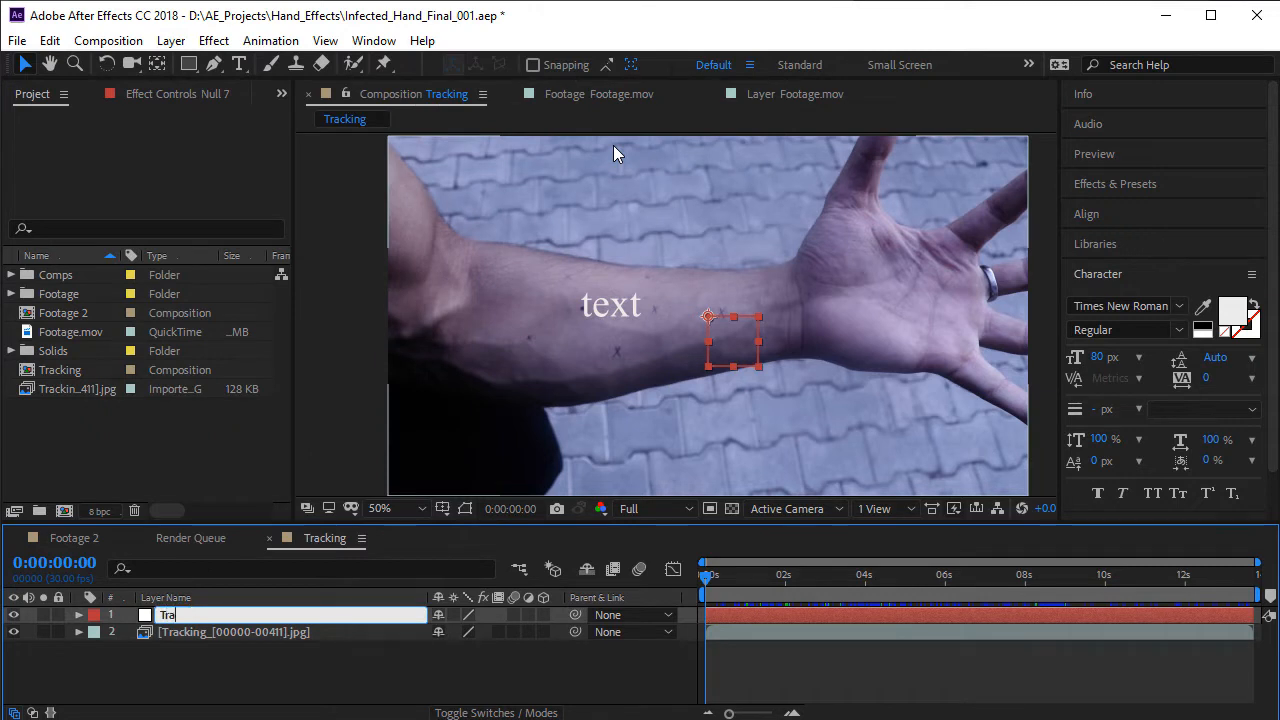
text(cking Data)
key(Return)
key(Return)
text(\)
key(Return)
key(Return)
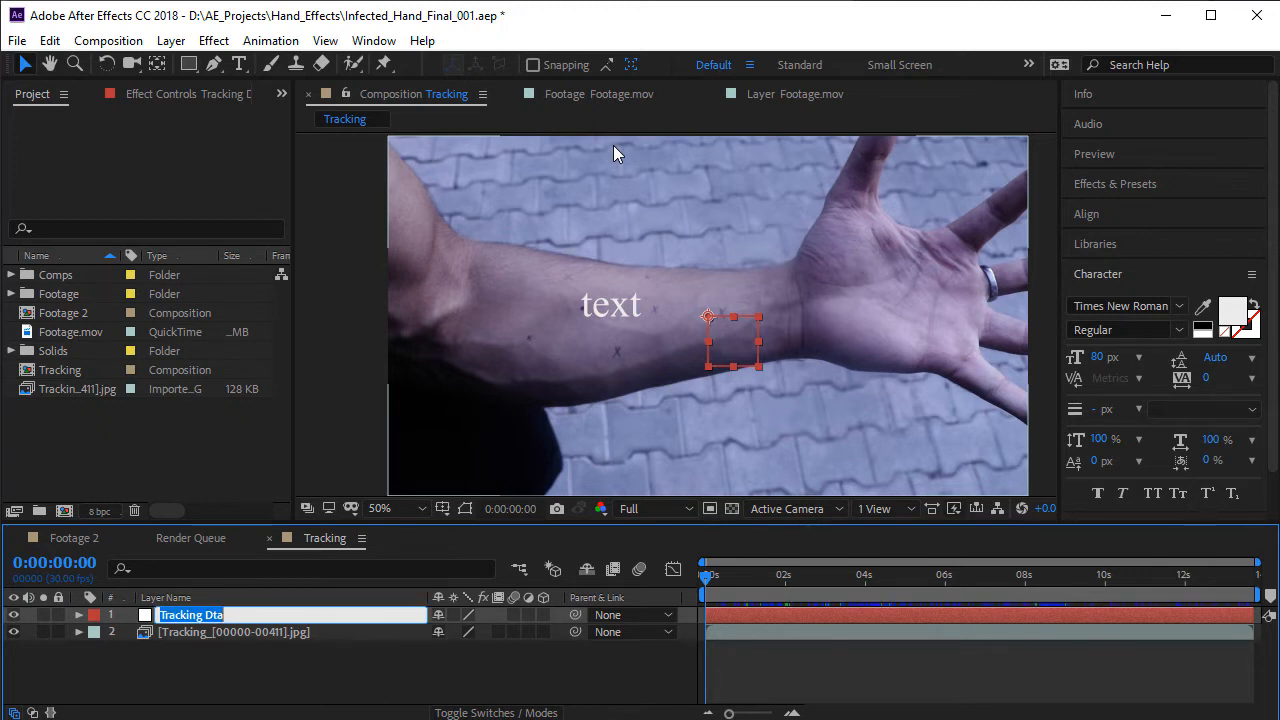
key(Right)
key(Return)
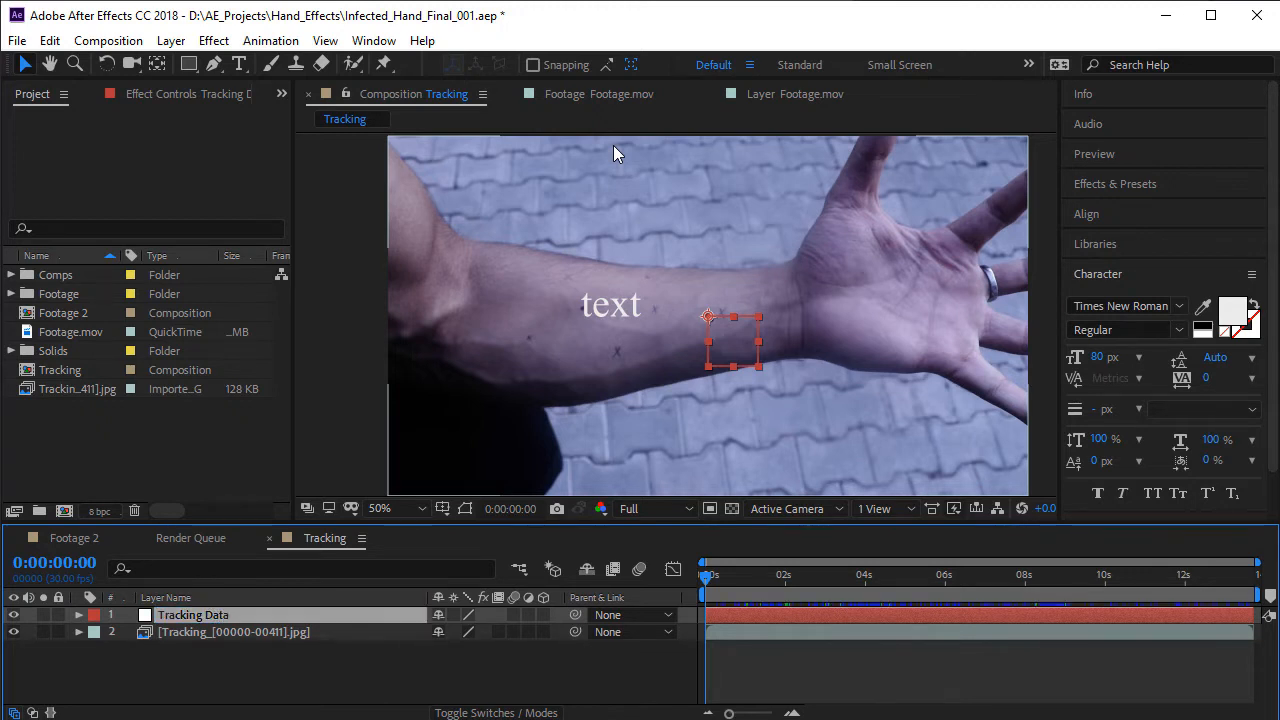
- Paste the copied tracking data onto the Tracking Data null at 0:00:00:00 and show its Position, Scale and Rotation keyframes
drag(739, 583, 610, 650)
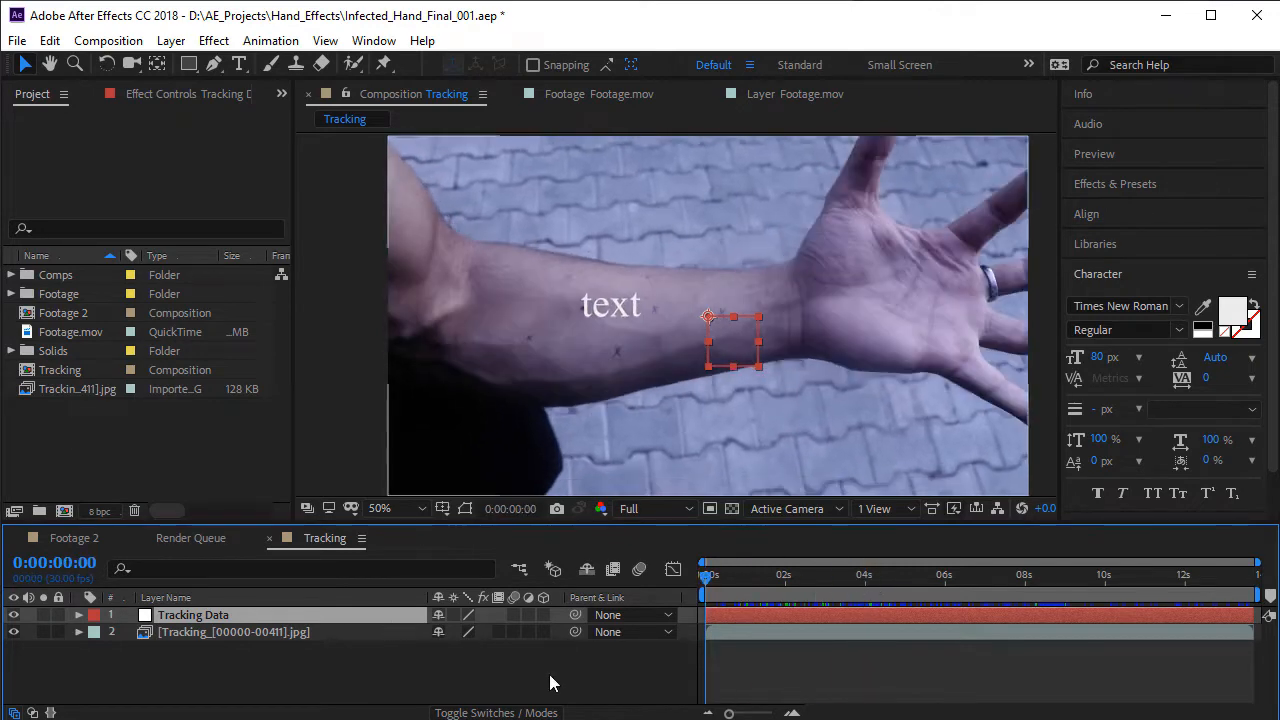
click(49, 40)
click(82, 247)
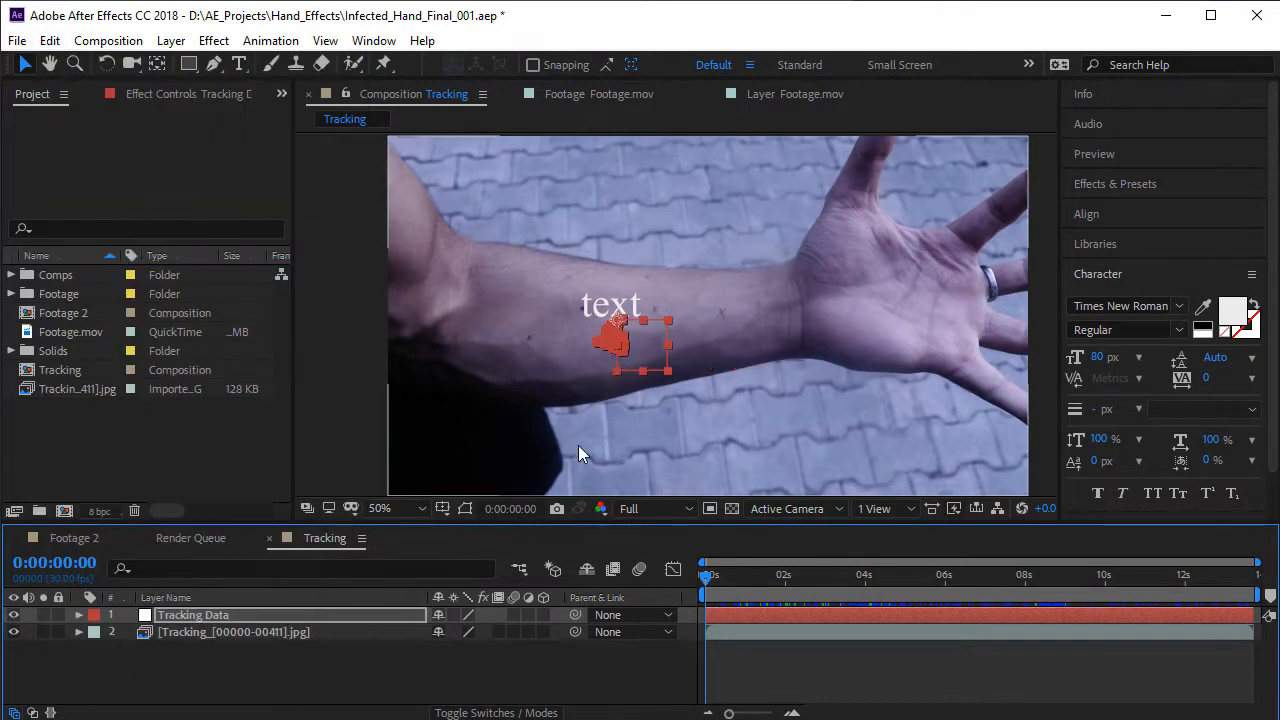
key(u)
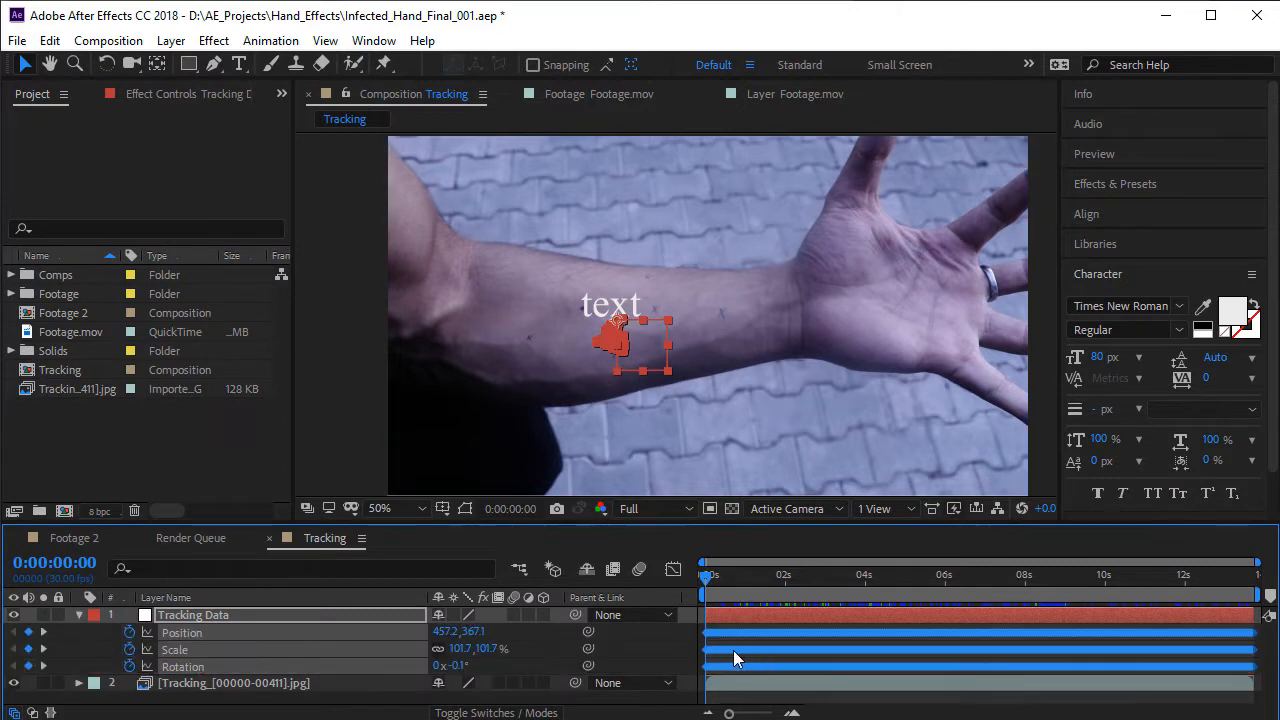
- Scrub to 0:00:02:14 to check the null's motion against the forearm and collapse its keyframed properties
click(525, 638)
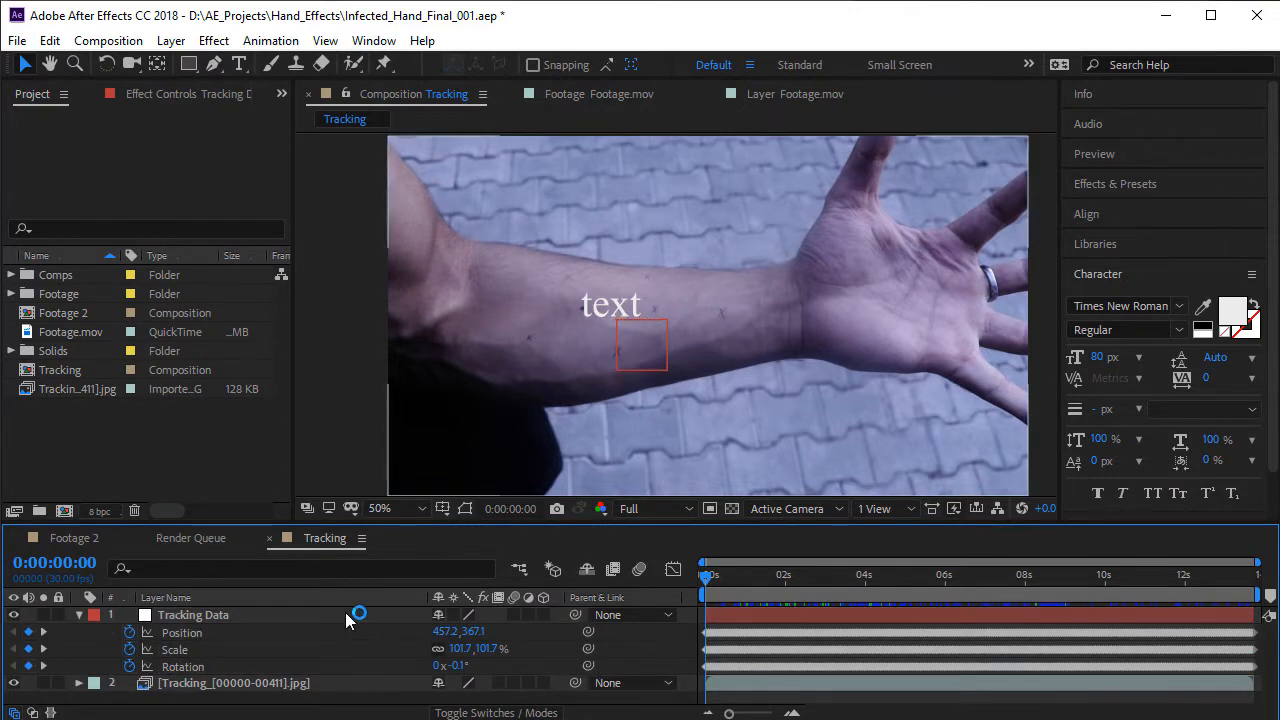
click(200, 615)
click(185, 666)
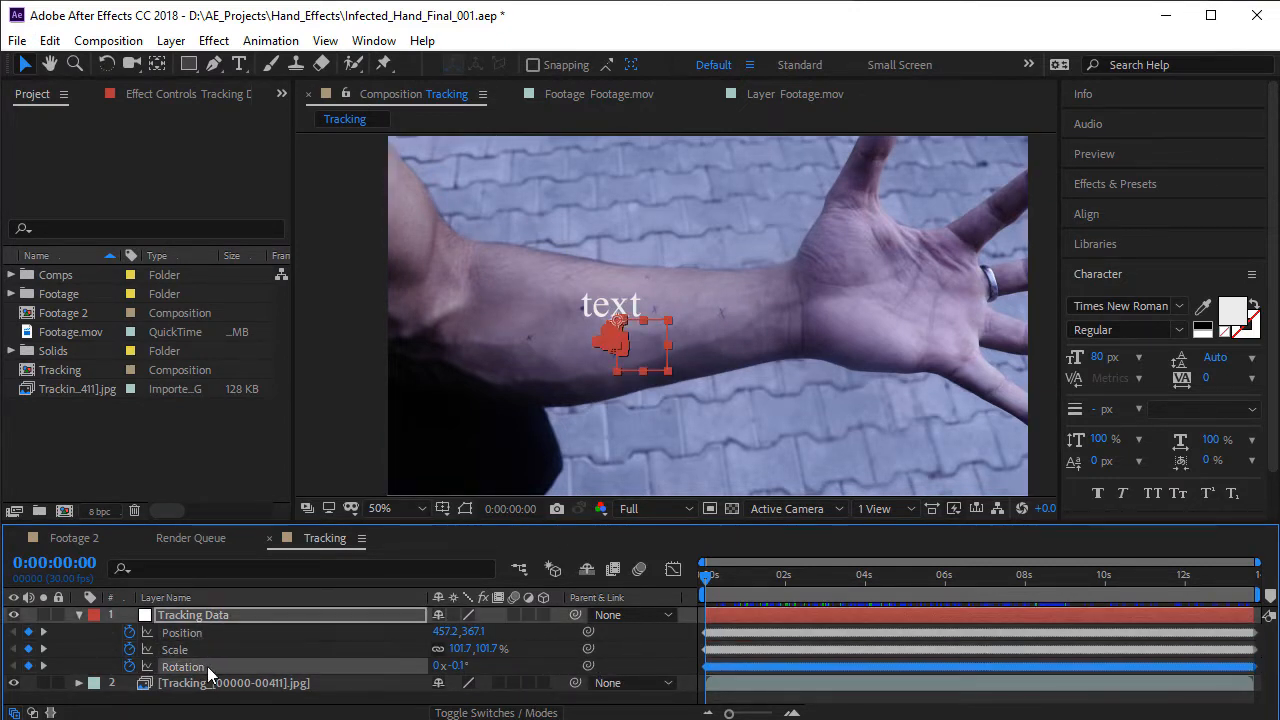
drag(722, 592, 803, 580)
key(u)
click(347, 626)
click(240, 614)
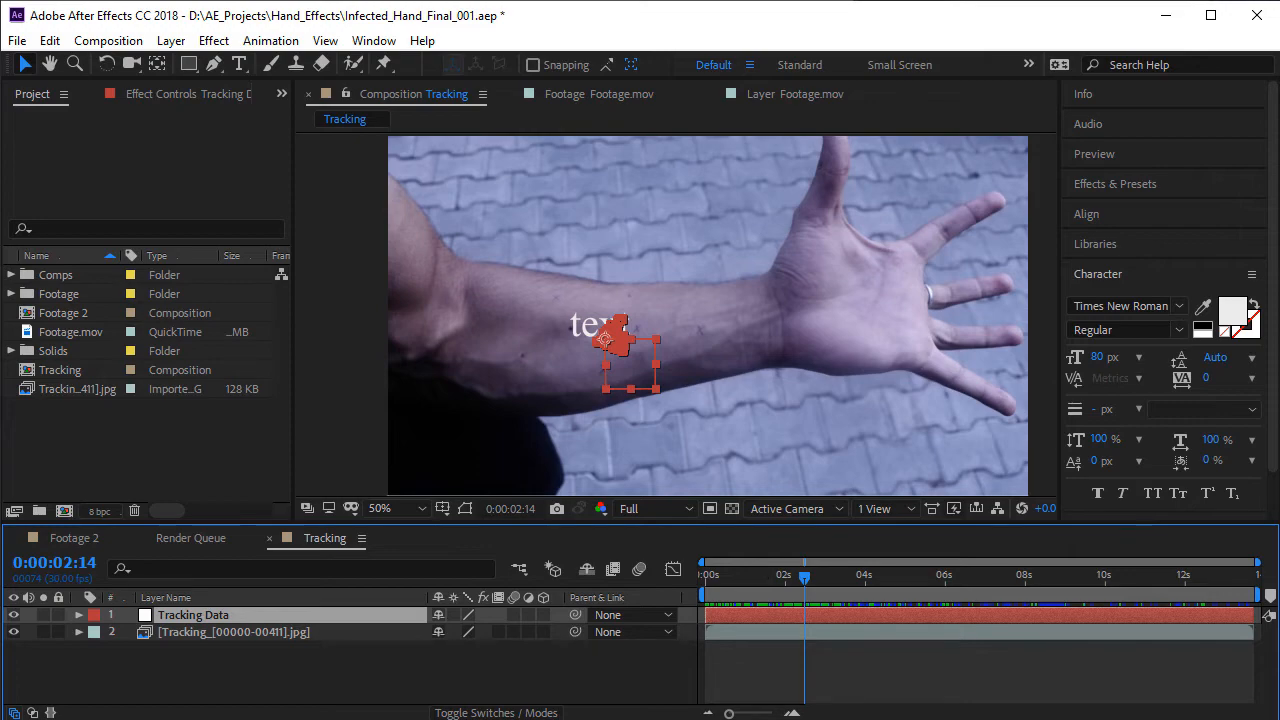
- Switch to the browser and look through the Hand wound image results for a suitable wound picture
key(alt+Tab)
scroll(420, 429, up, 15)
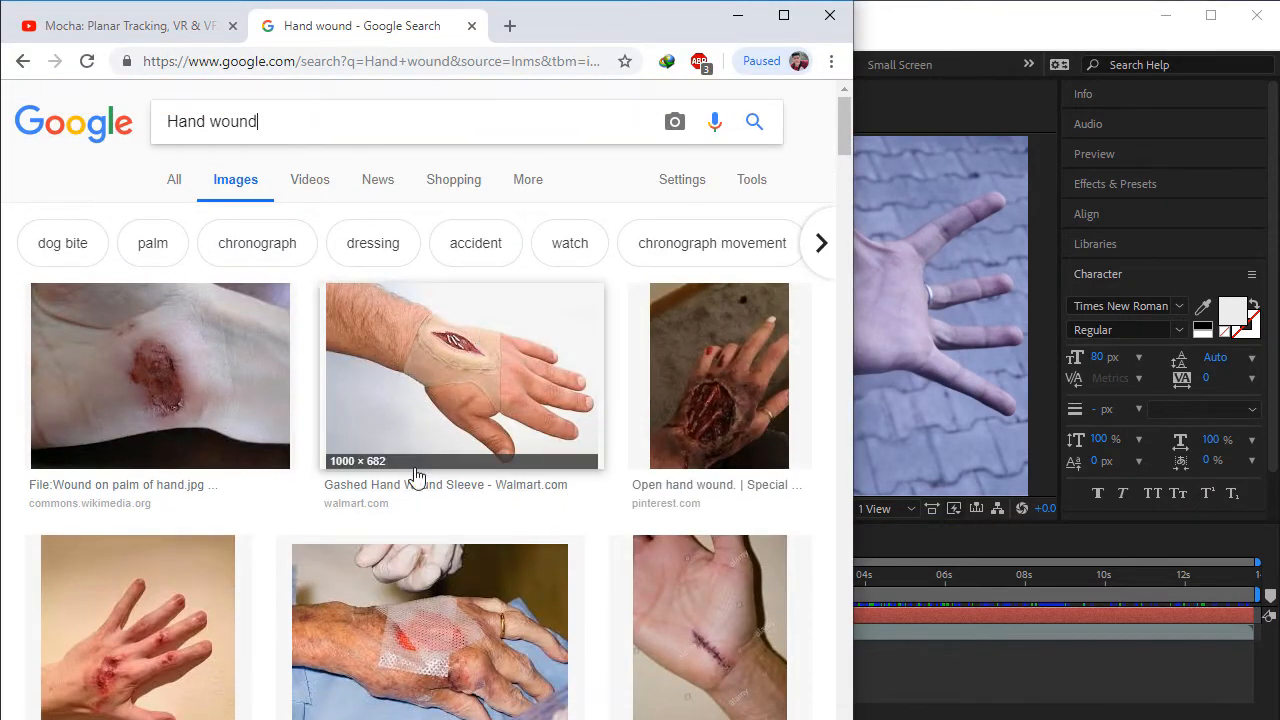
scroll(491, 424, down, 5)
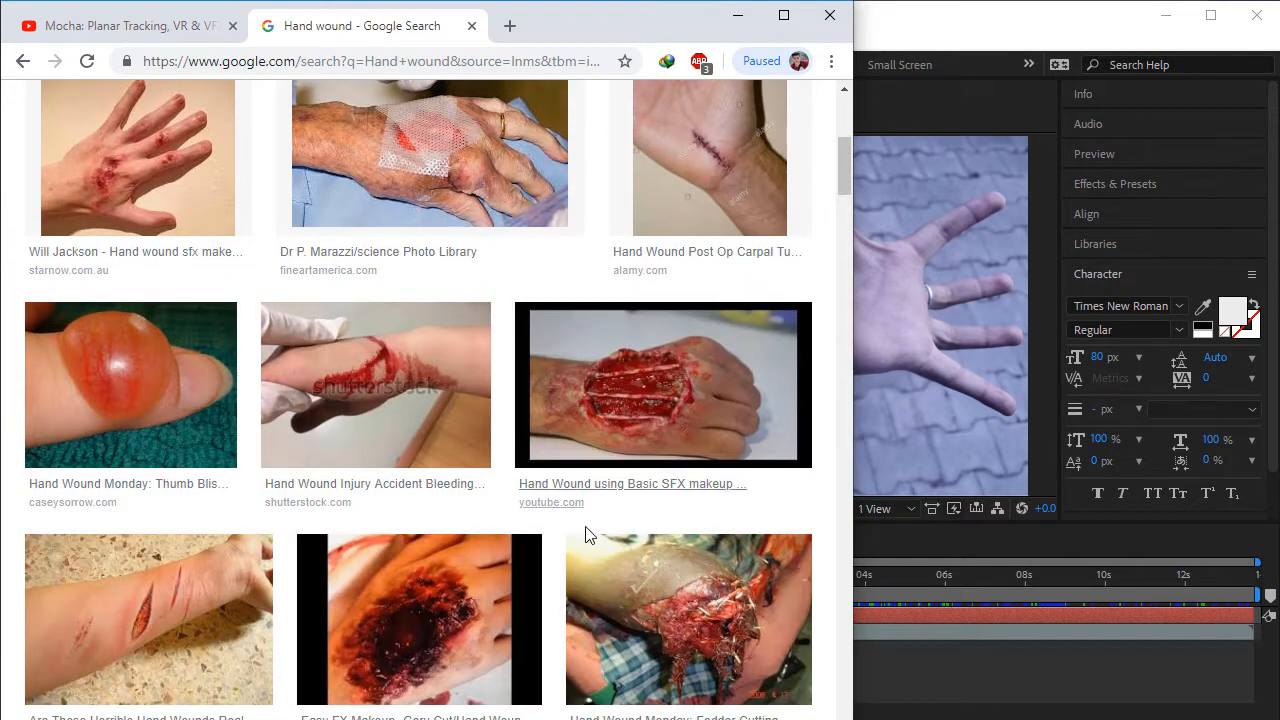
scroll(424, 420, down, 1)
scroll(424, 420, down, 6)
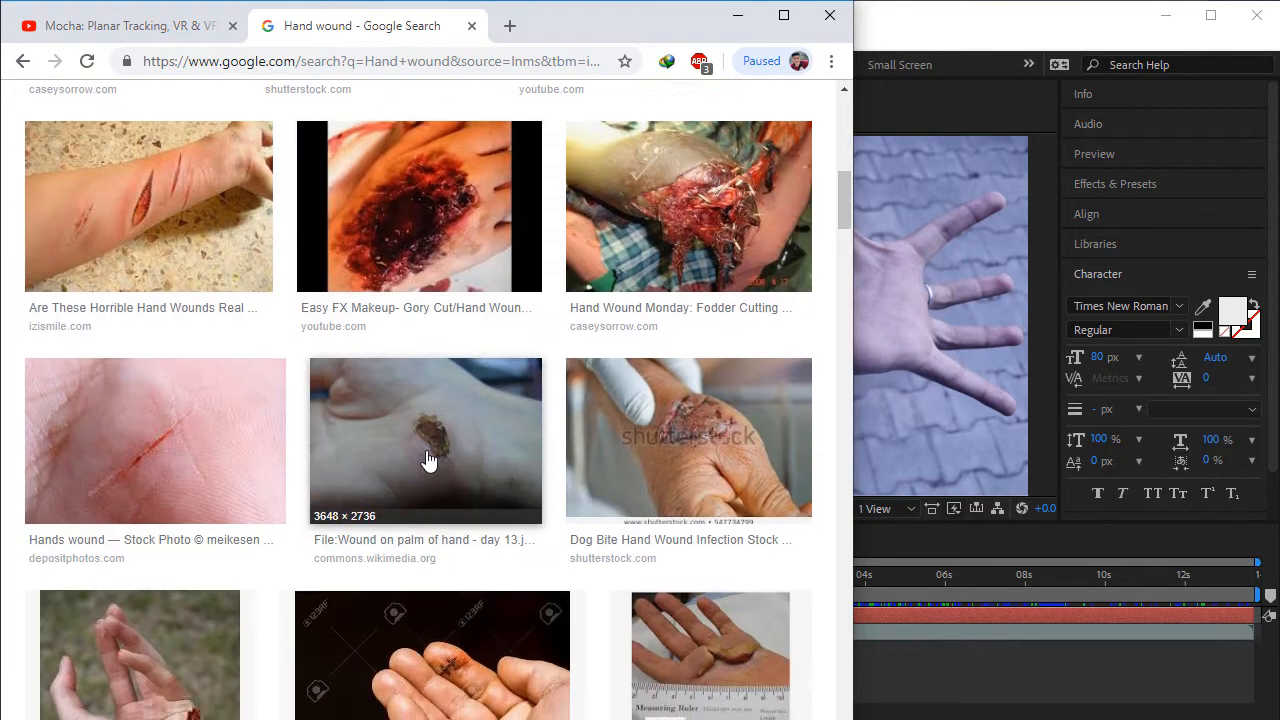
scroll(374, 408, down, 5)
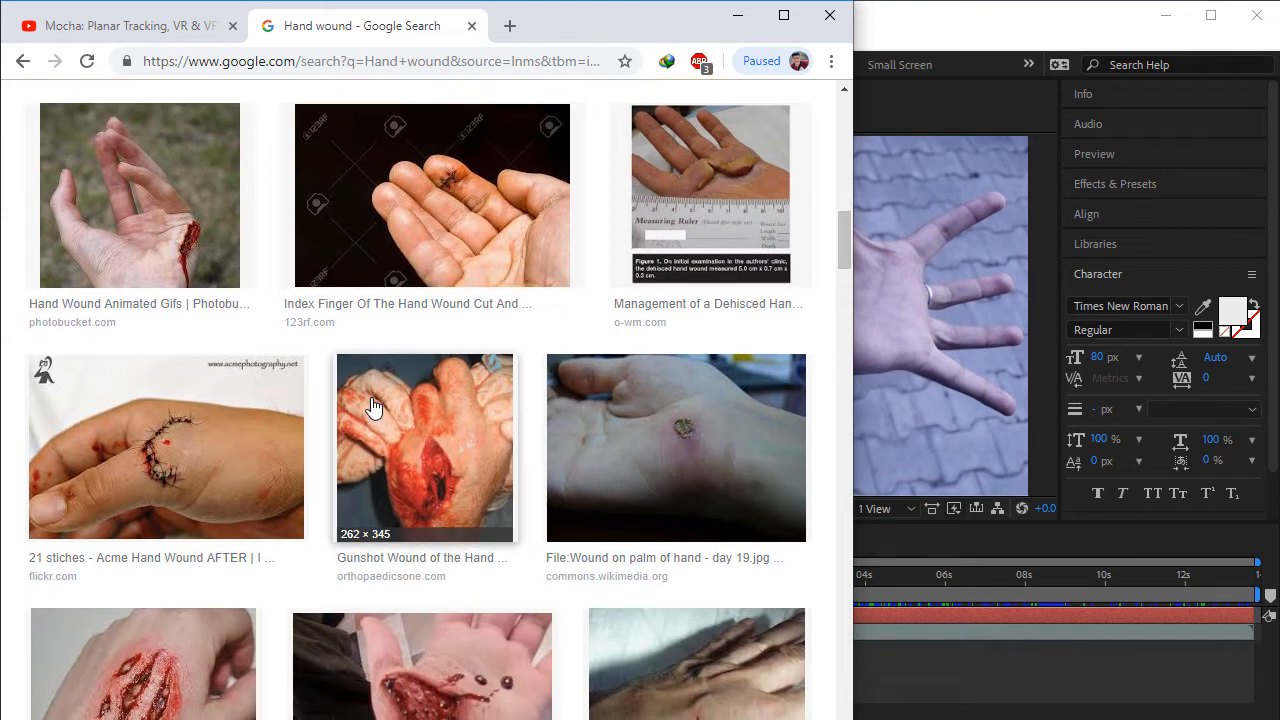
scroll(177, 423, down, 2)
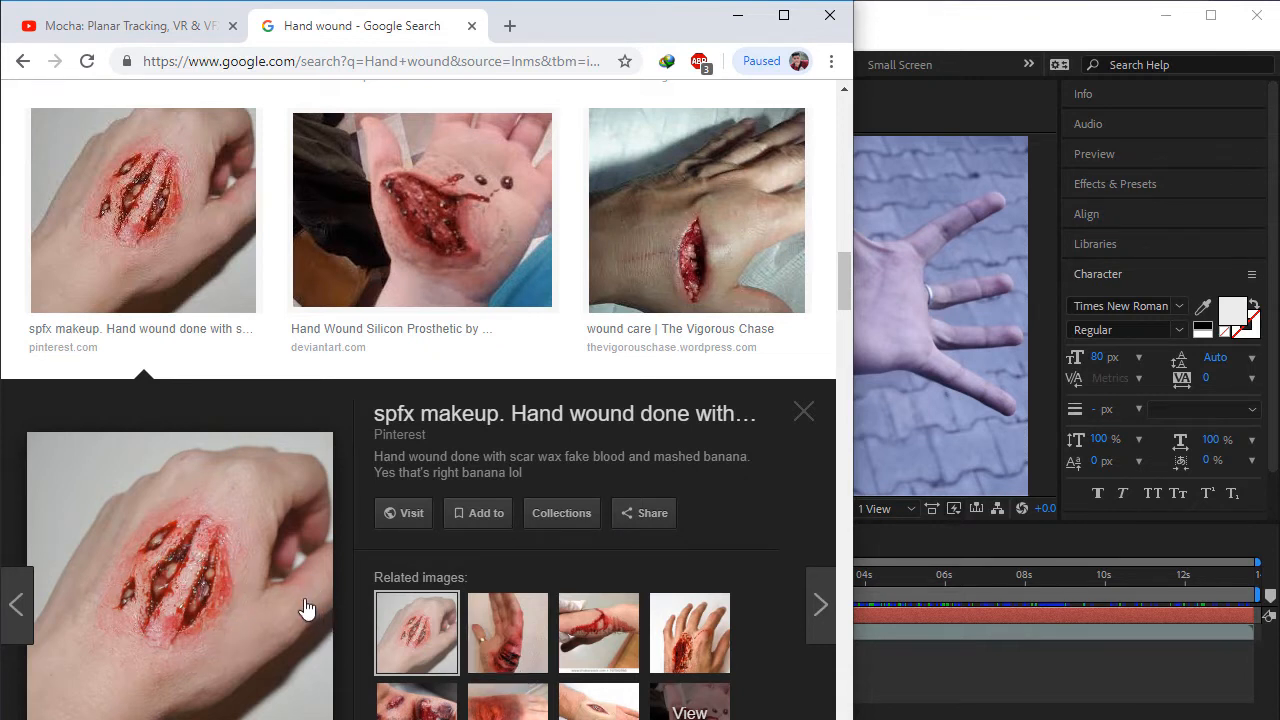
- Switch to After Effects and add the wound image a07525bcf5a4e5bc3debca17c36b833d.jpg from the Footage folder as the Tracking composition's top layer
click(932, 661)
click(12, 294)
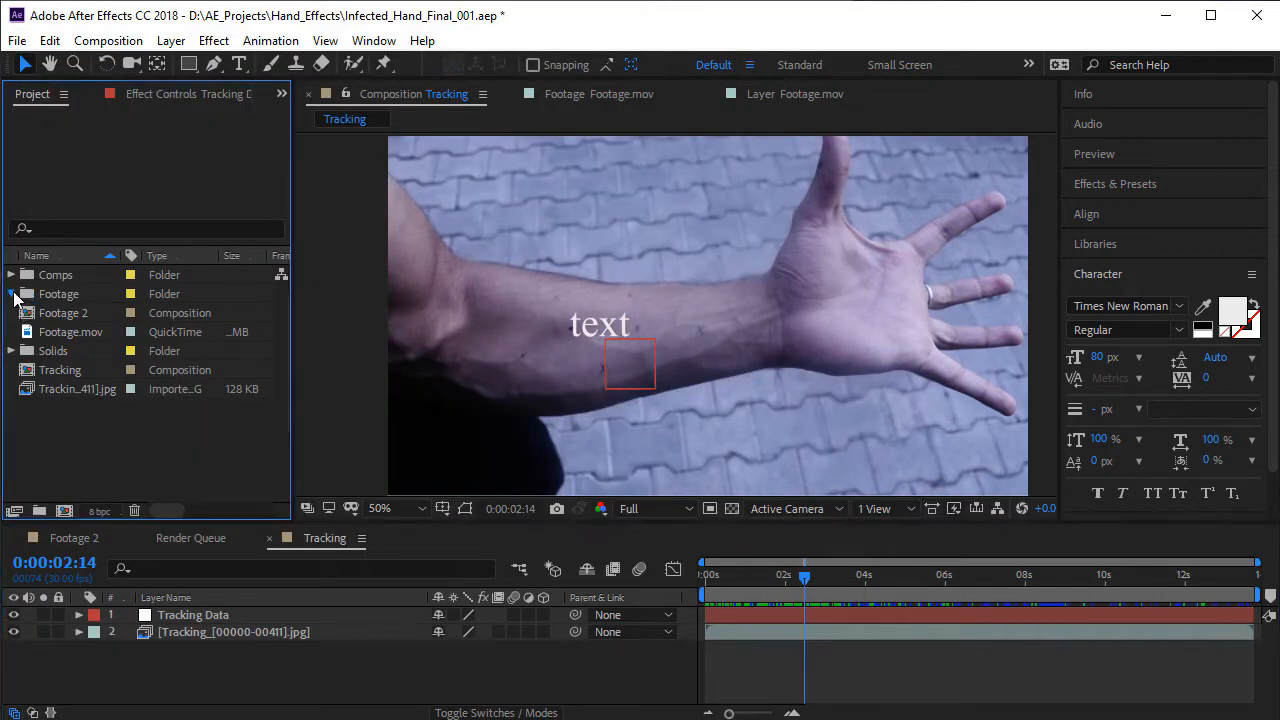
click(86, 315)
click(107, 350)
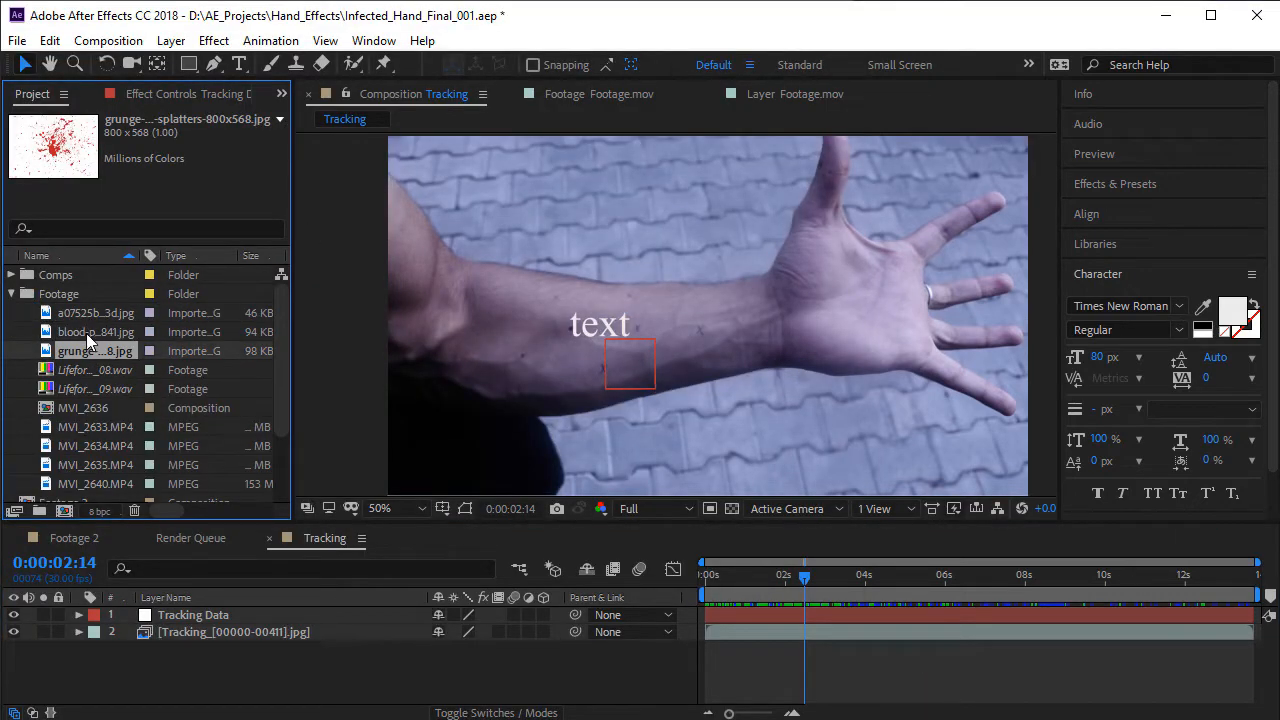
click(86, 333)
key(Up)
drag(85, 314, 251, 612)
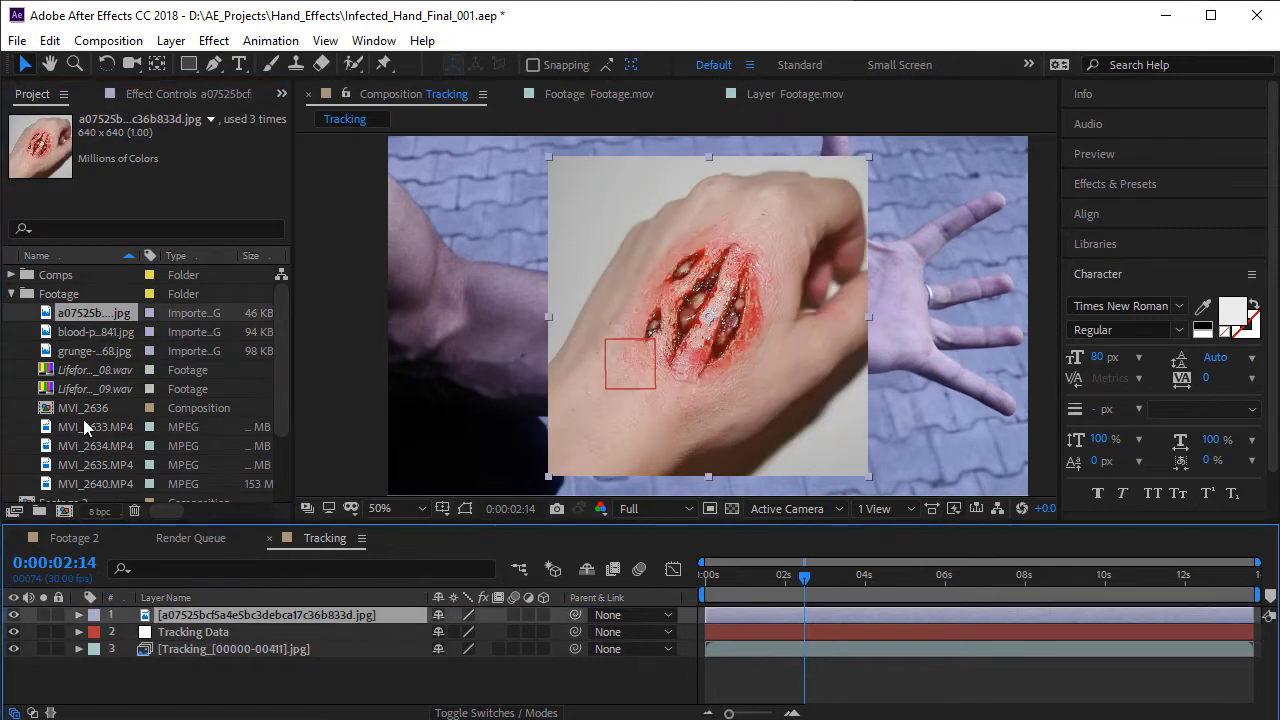
click(12, 293)
- Draw a closed Pen tool mask on the wound image layer, following the reddened skin around the gashes
scroll(793, 349, up, 5)
scroll(791, 350, down, 5)
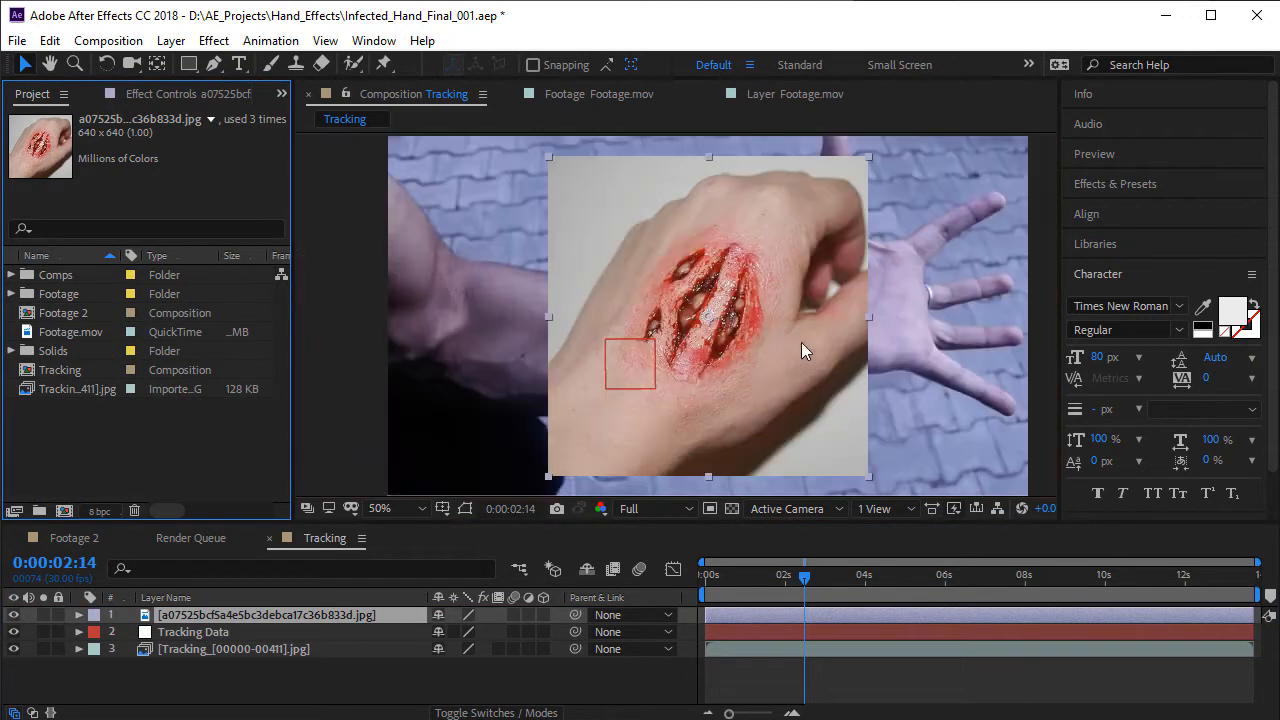
key(space)
drag(706, 321, 720, 331)
scroll(732, 324, up, 1)
drag(744, 375, 716, 366)
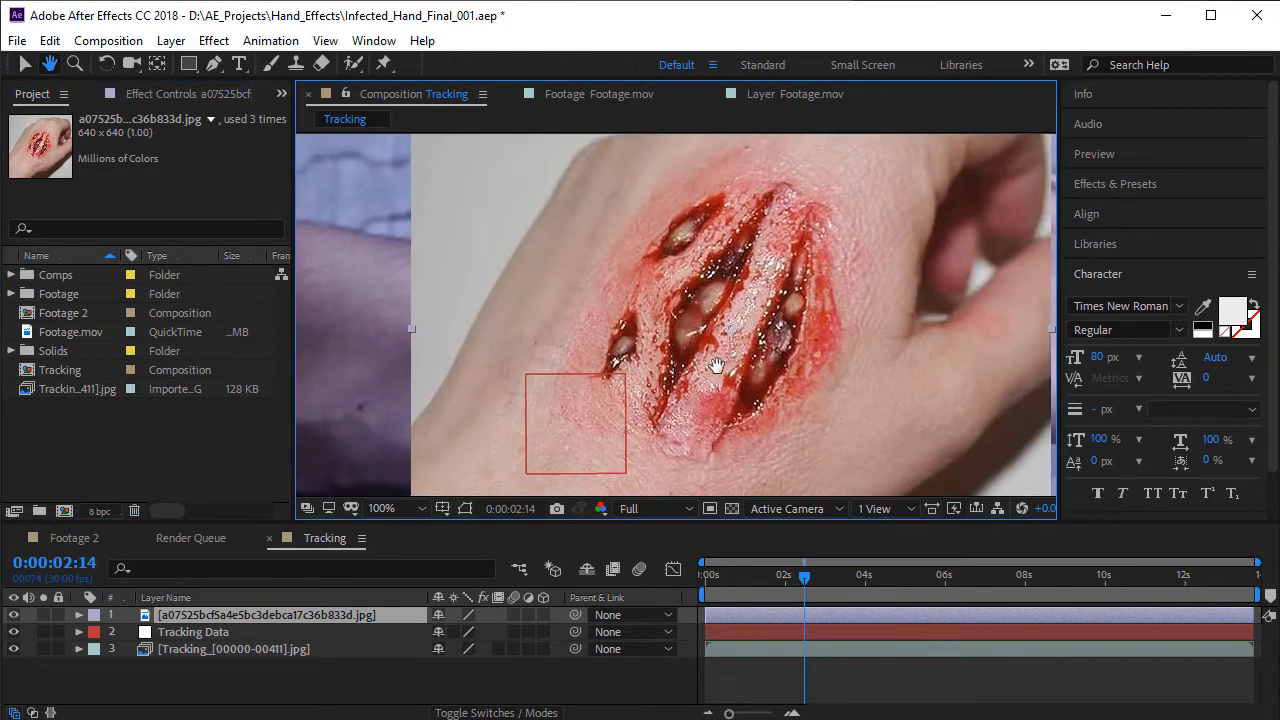
scroll(716, 366, down, 2)
click(215, 64)
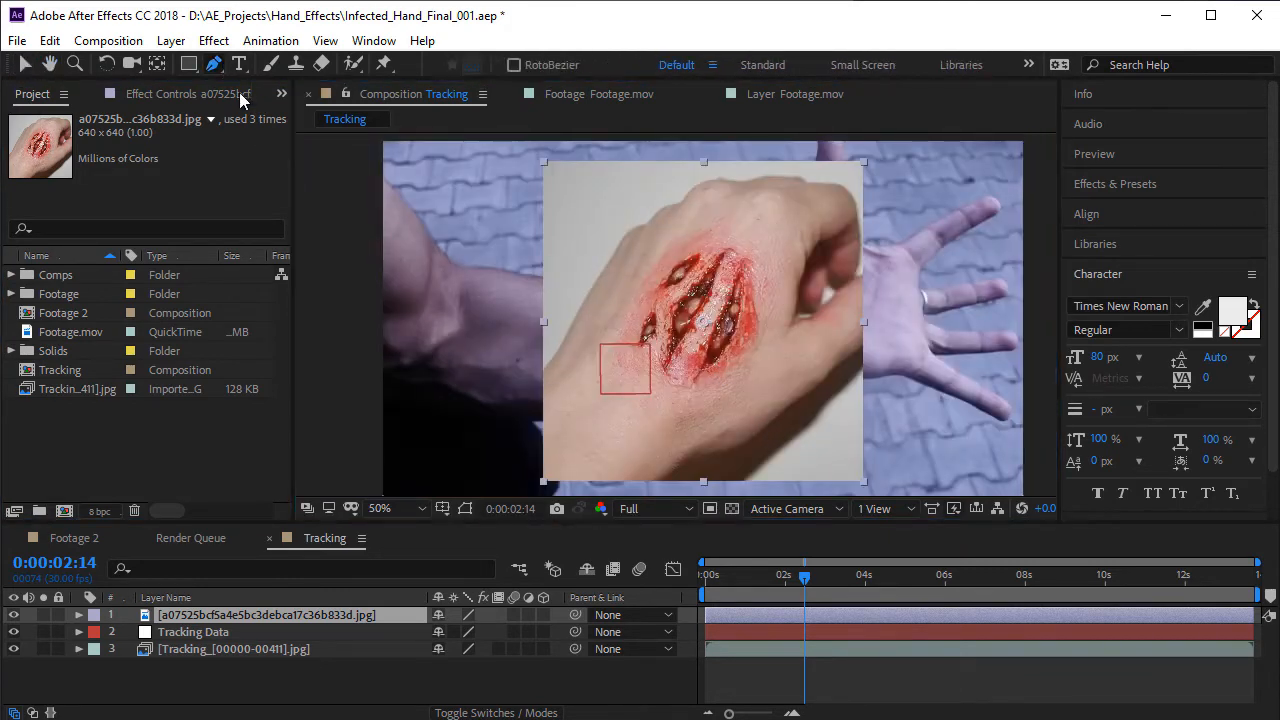
scroll(754, 262, up, 1)
key(space)
drag(678, 243, 654, 257)
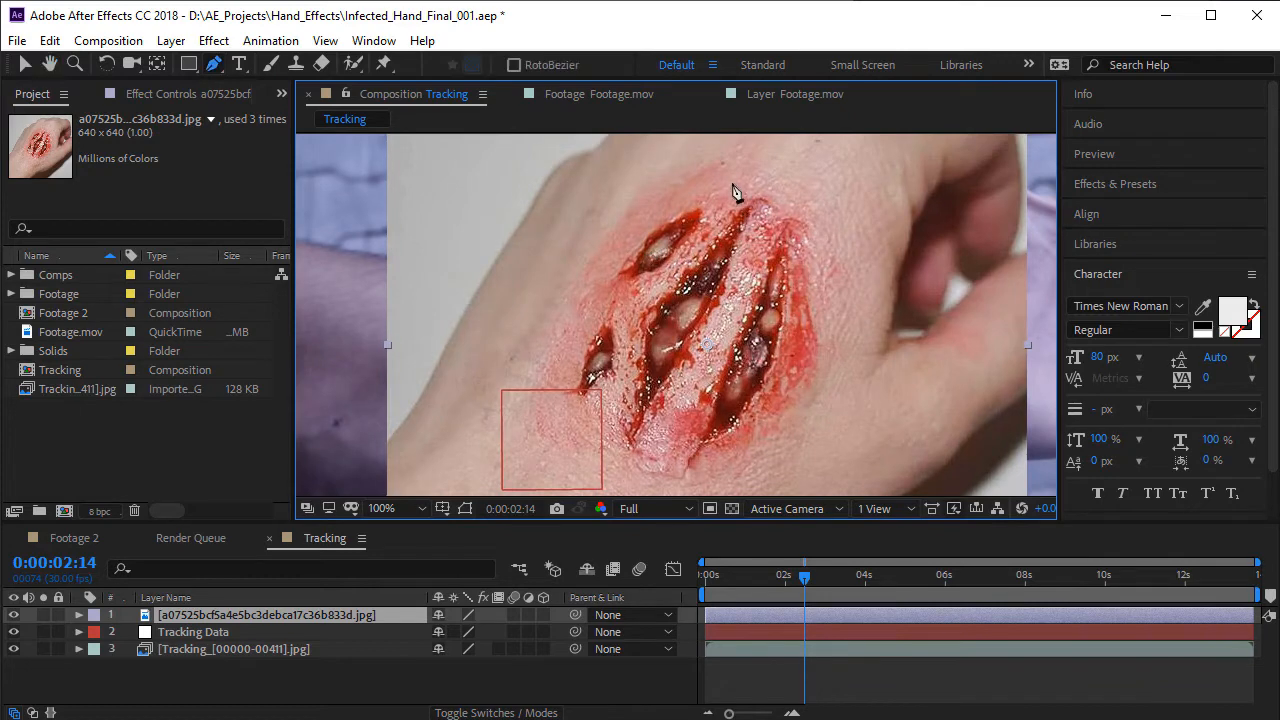
click(734, 173)
click(635, 201)
click(608, 250)
click(557, 336)
click(521, 399)
key(space)
drag(552, 455, 539, 409)
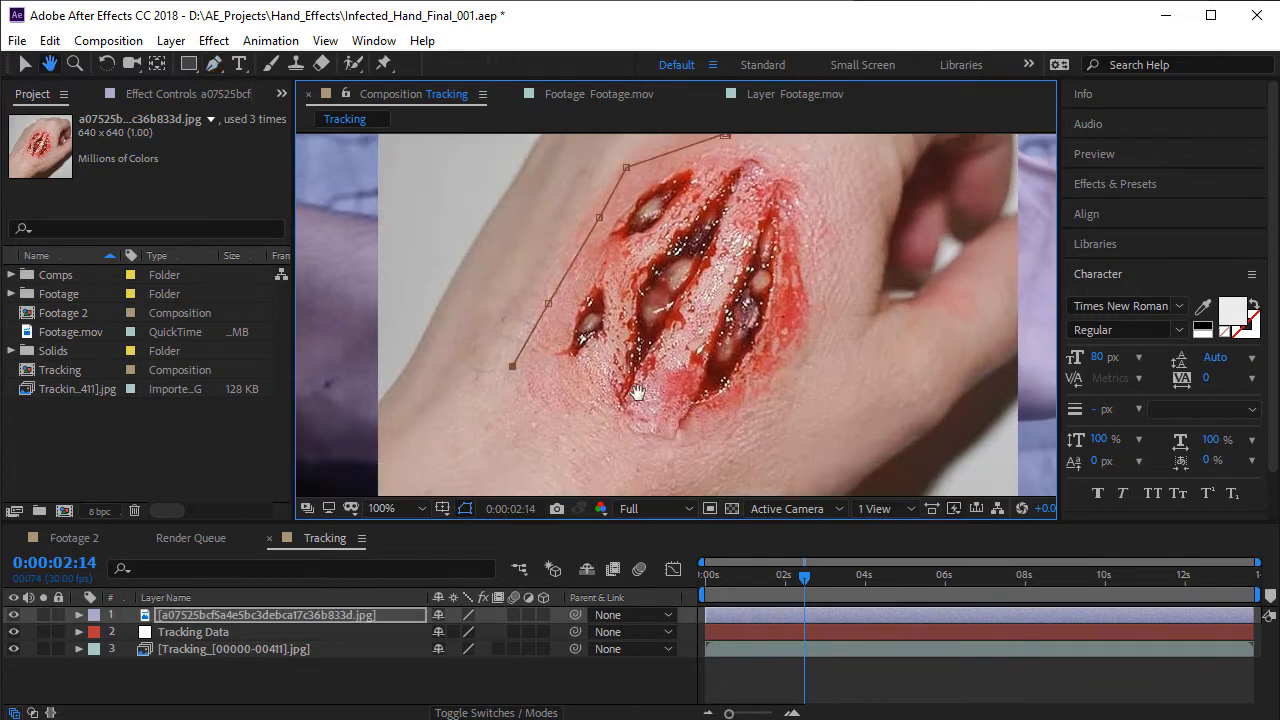
drag(618, 440, 665, 440)
click(748, 407)
click(811, 338)
click(857, 236)
key(space)
drag(823, 191, 817, 331)
click(806, 280)
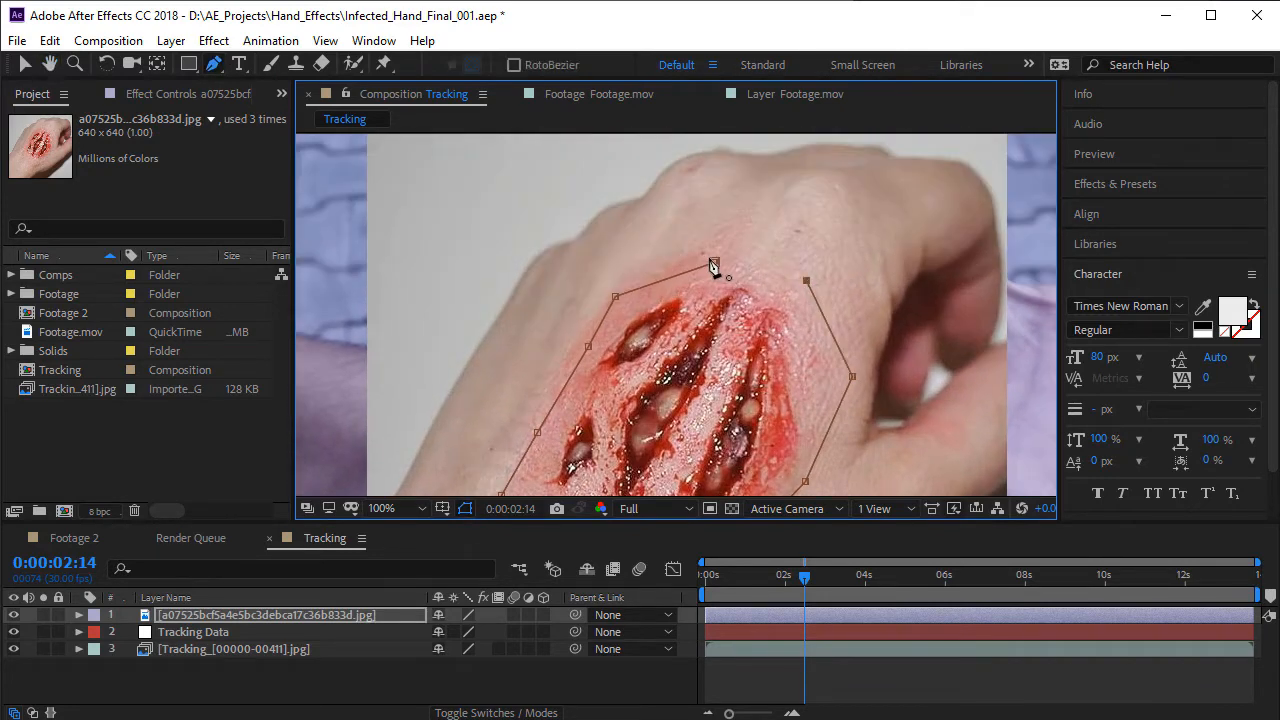
click(714, 264)
- Set the wound mask's feather to 80 pixels and collapse the layer's properties
scroll(700, 312, down, 1)
key(space)
drag(645, 412, 663, 356)
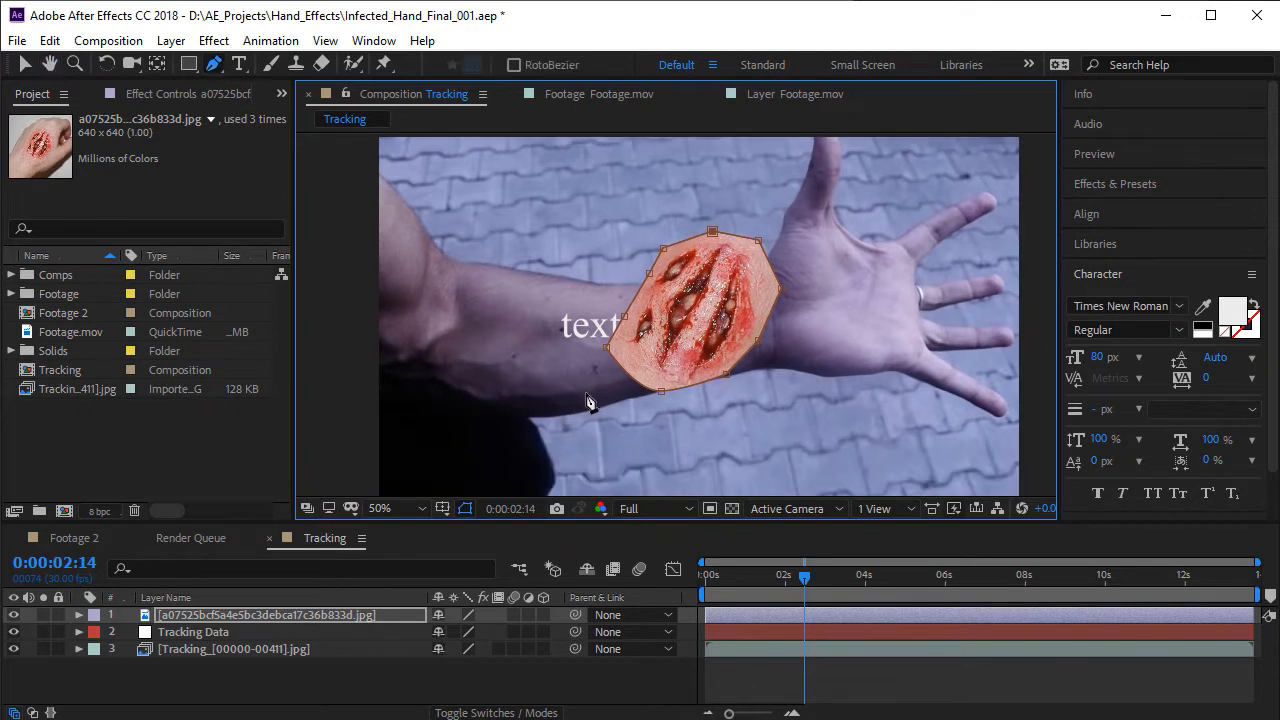
key(f)
drag(483, 650, 553, 637)
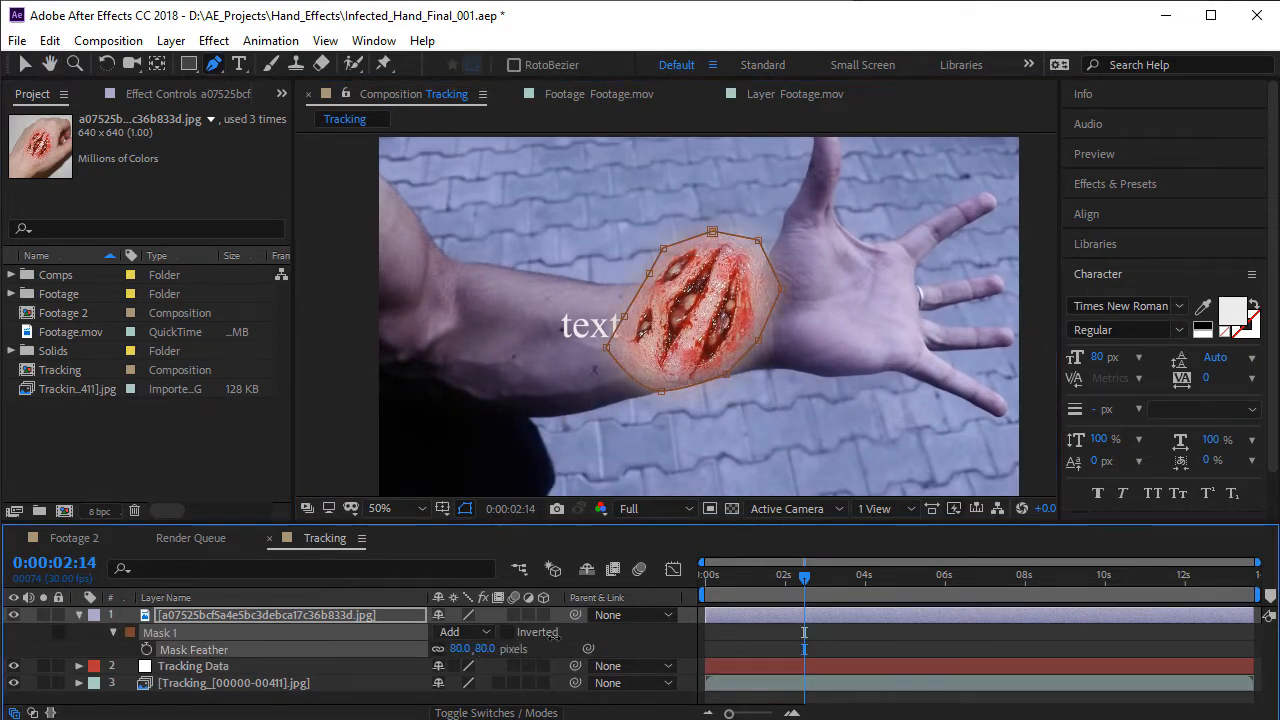
click(79, 616)
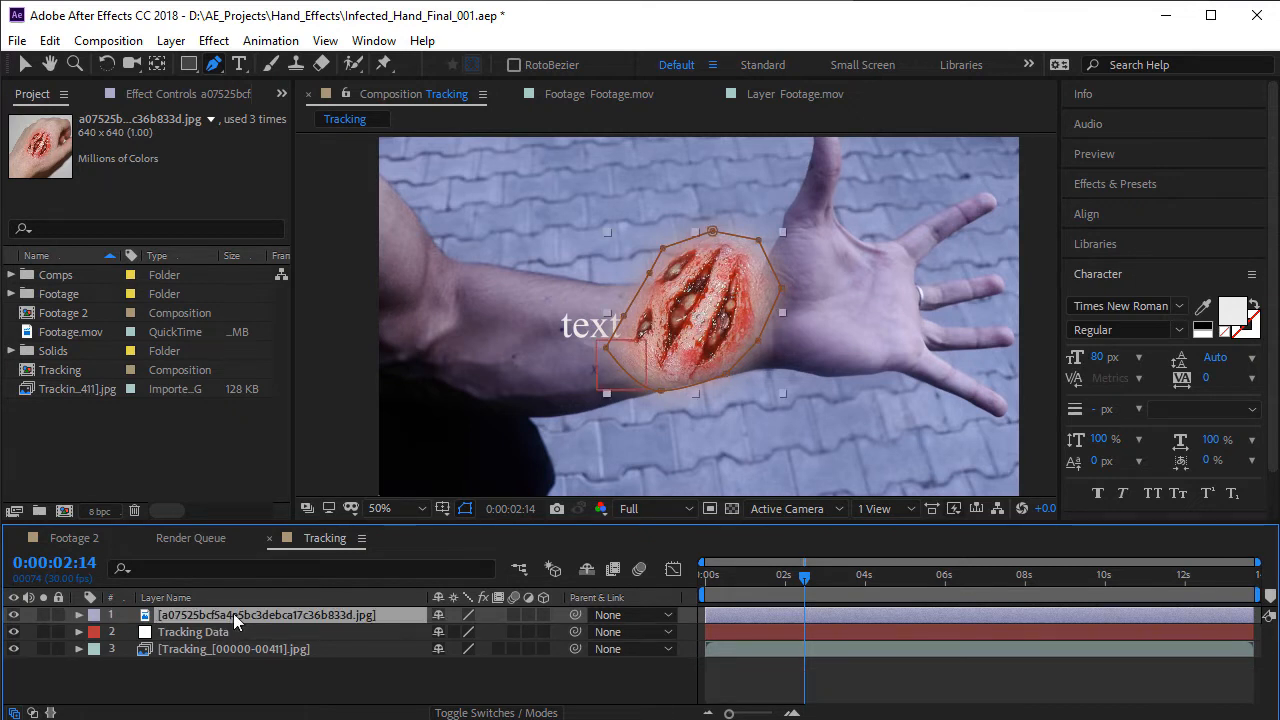
- Rotate the masked wound so its gashes run along the forearm and position it over the middle of the forearm
click(112, 67)
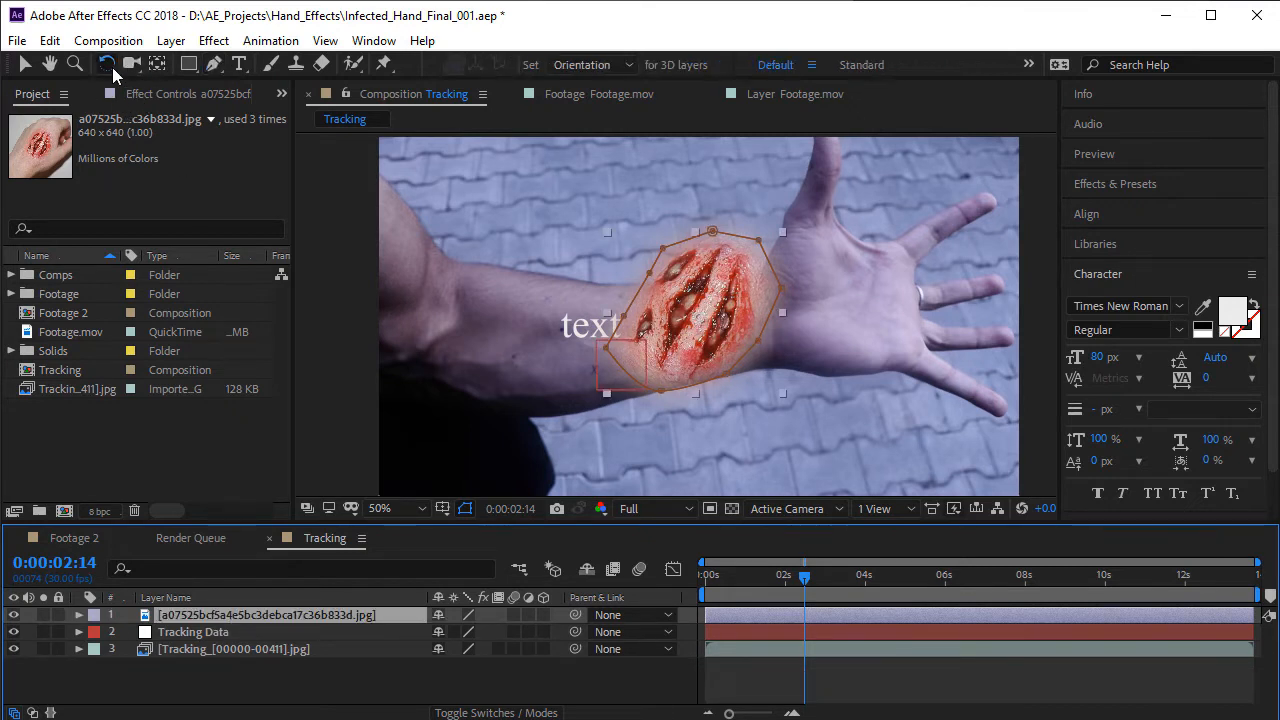
drag(735, 350, 651, 363)
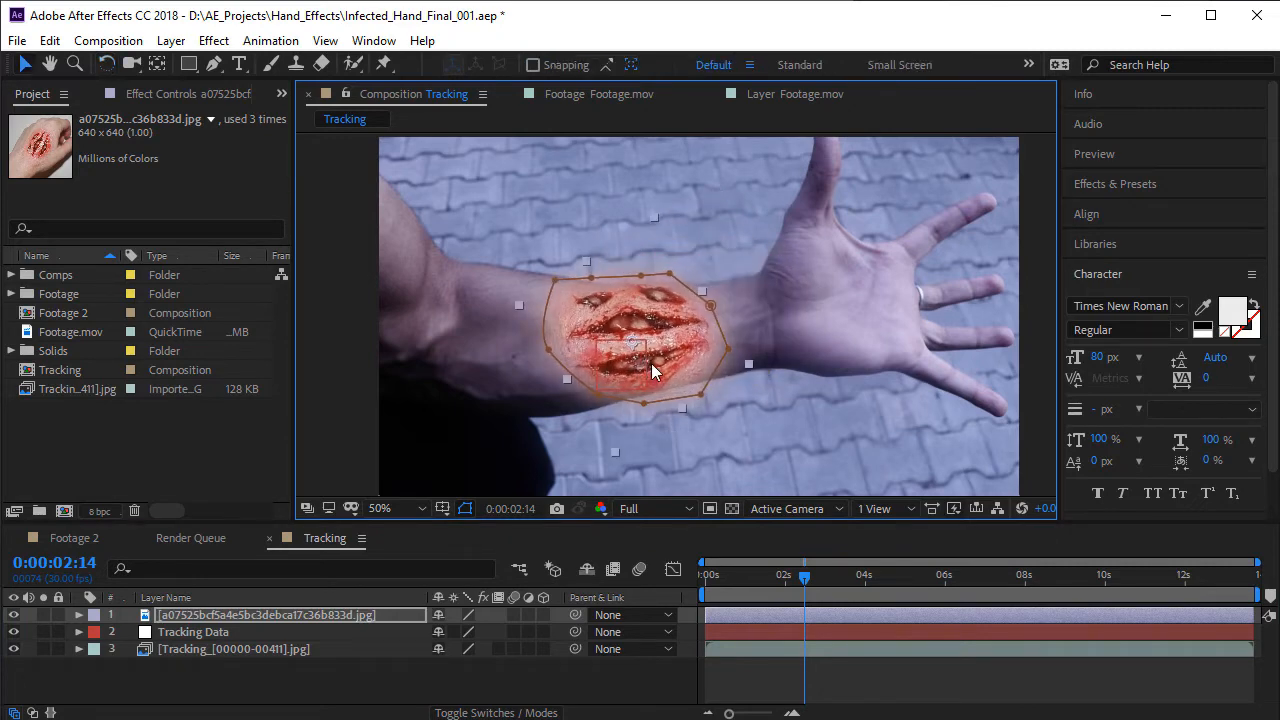
key(space)
drag(615, 322, 618, 322)
scroll(580, 330, up, 2)
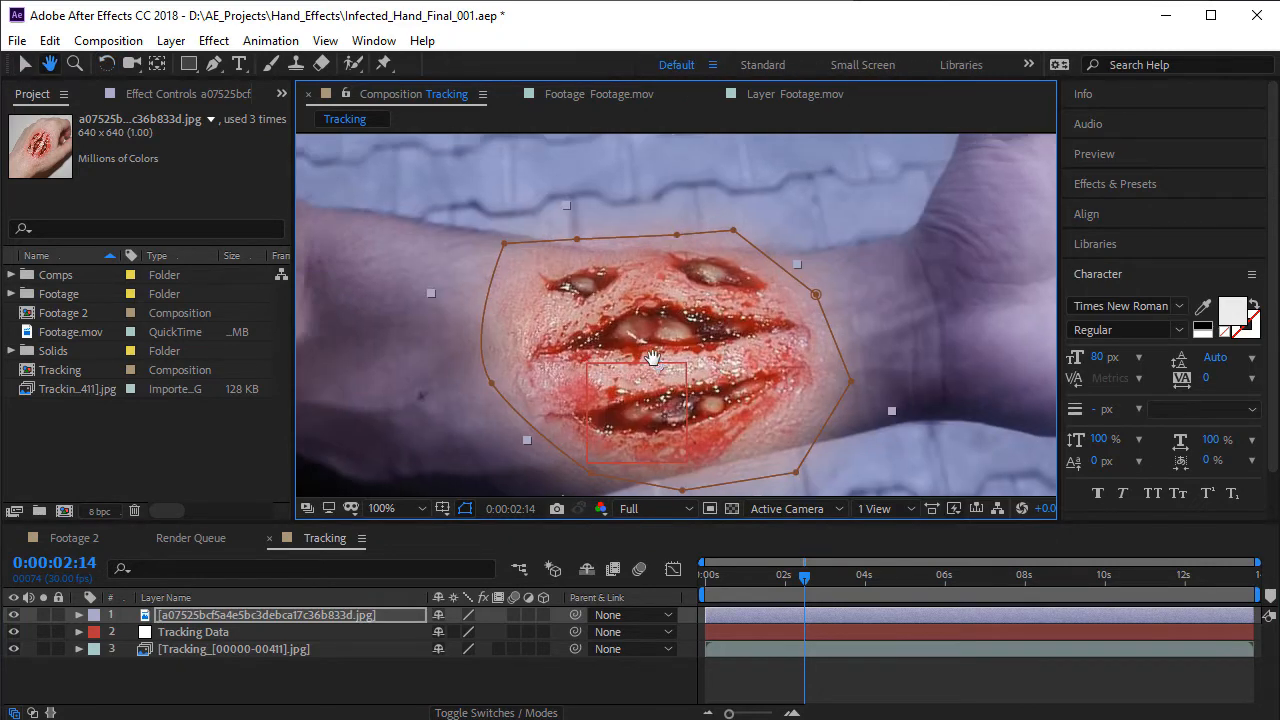
- Scale the wound image layer to 66.3% and shift it slightly along the forearm toward the elbow
key(s)
drag(470, 640, 439, 640)
drag(814, 340, 768, 339)
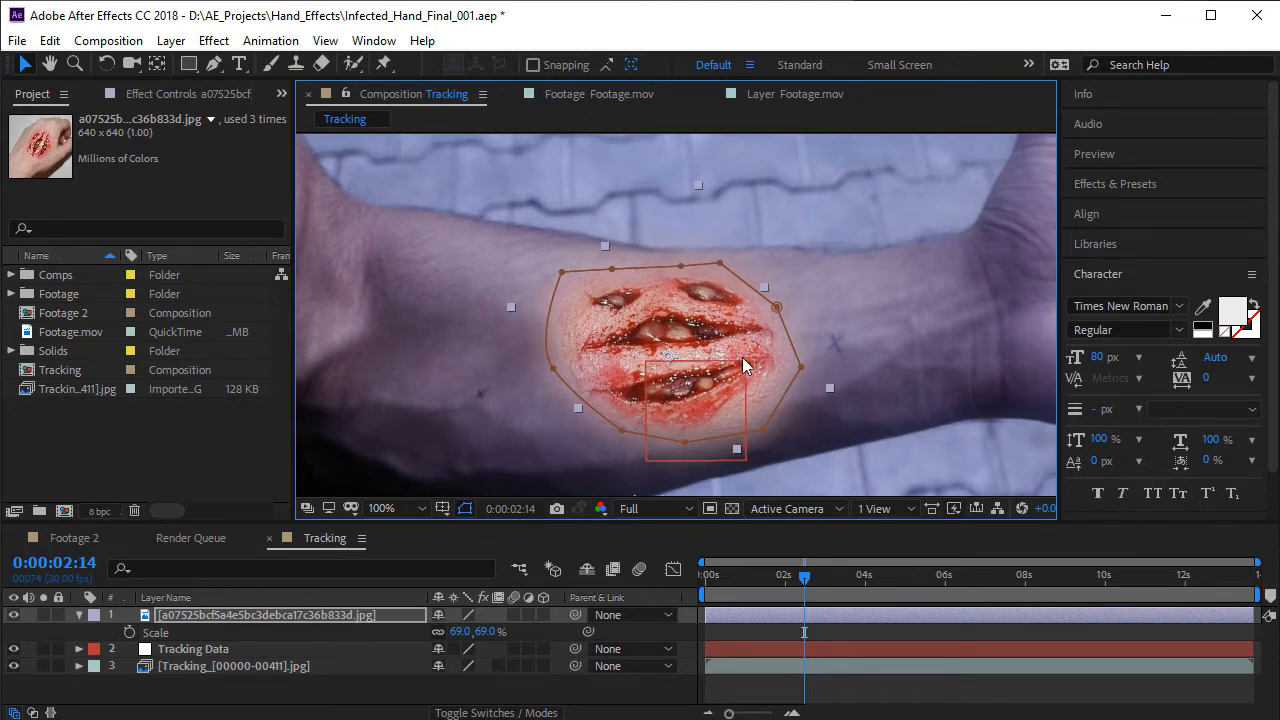
scroll(728, 365, up, 1)
scroll(721, 369, down, 1)
key(space)
drag(635, 369, 624, 342)
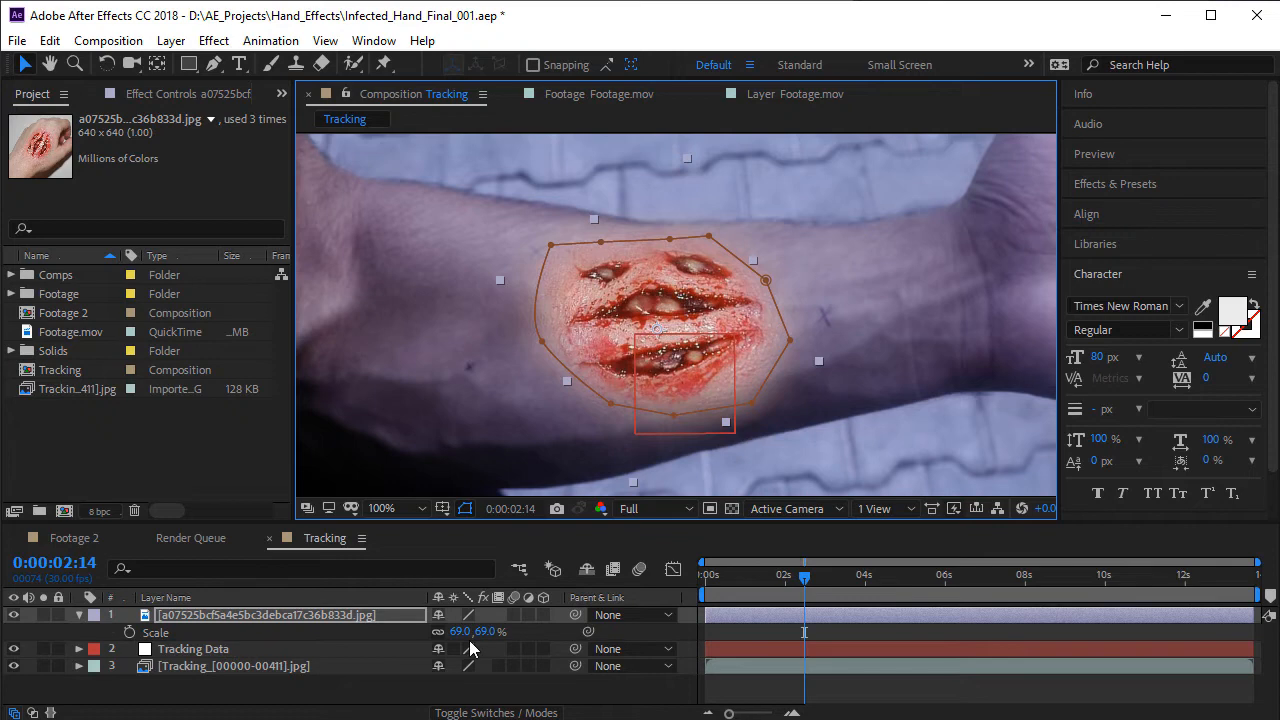
drag(460, 632, 452, 632)
scroll(643, 345, down, 2)
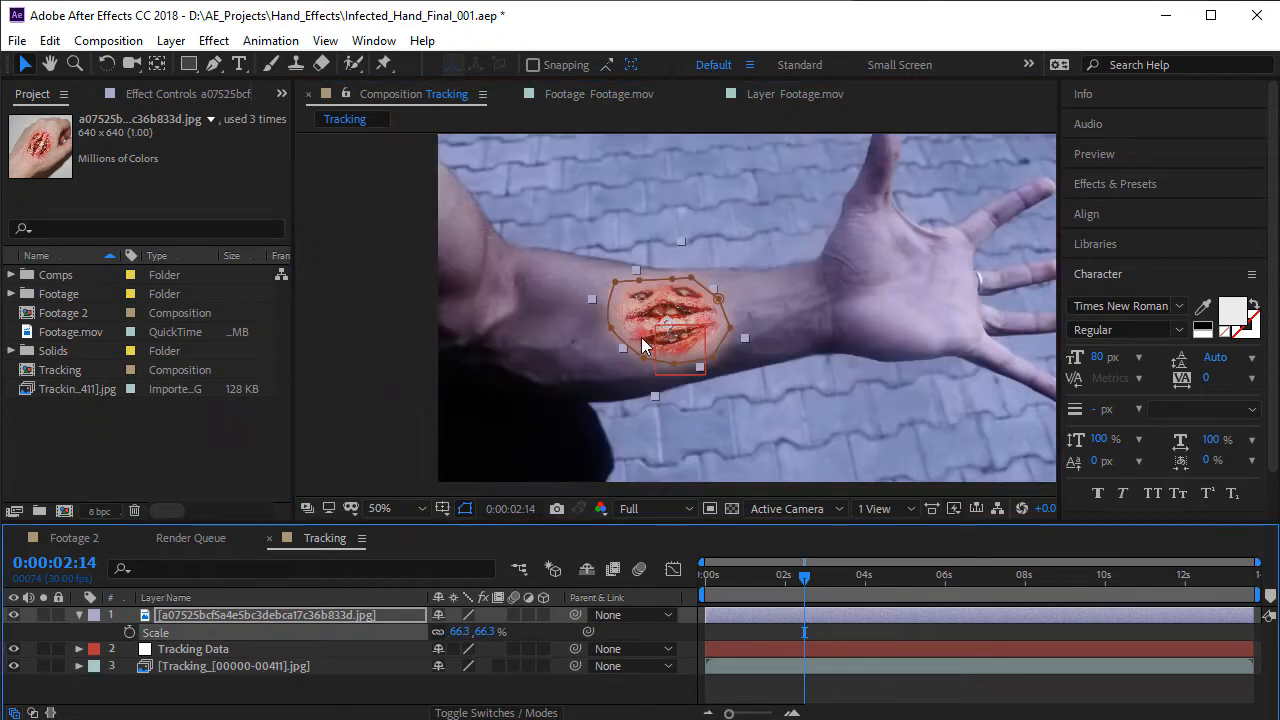
- Select the wound image layer and hide its mask outline in the composition view
click(326, 693)
click(328, 601)
click(338, 613)
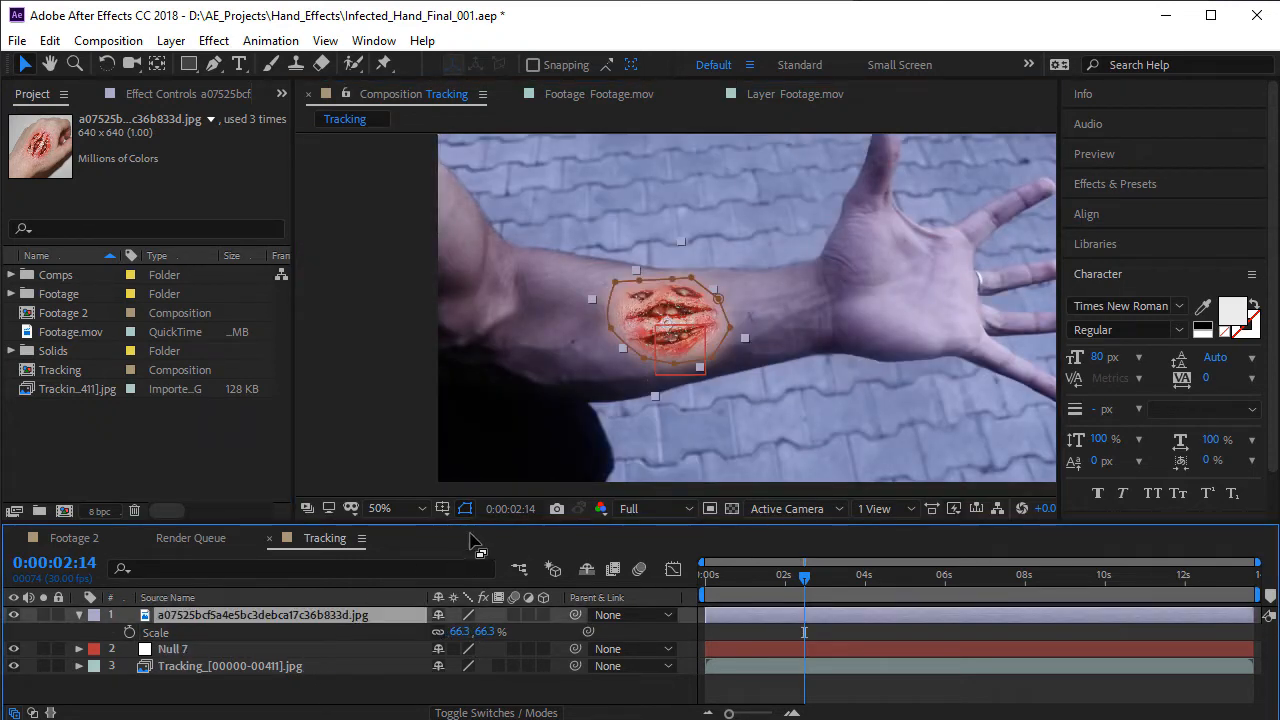
click(465, 508)
- Rename the wound image layer as Wound and collapse its properties
click(334, 598)
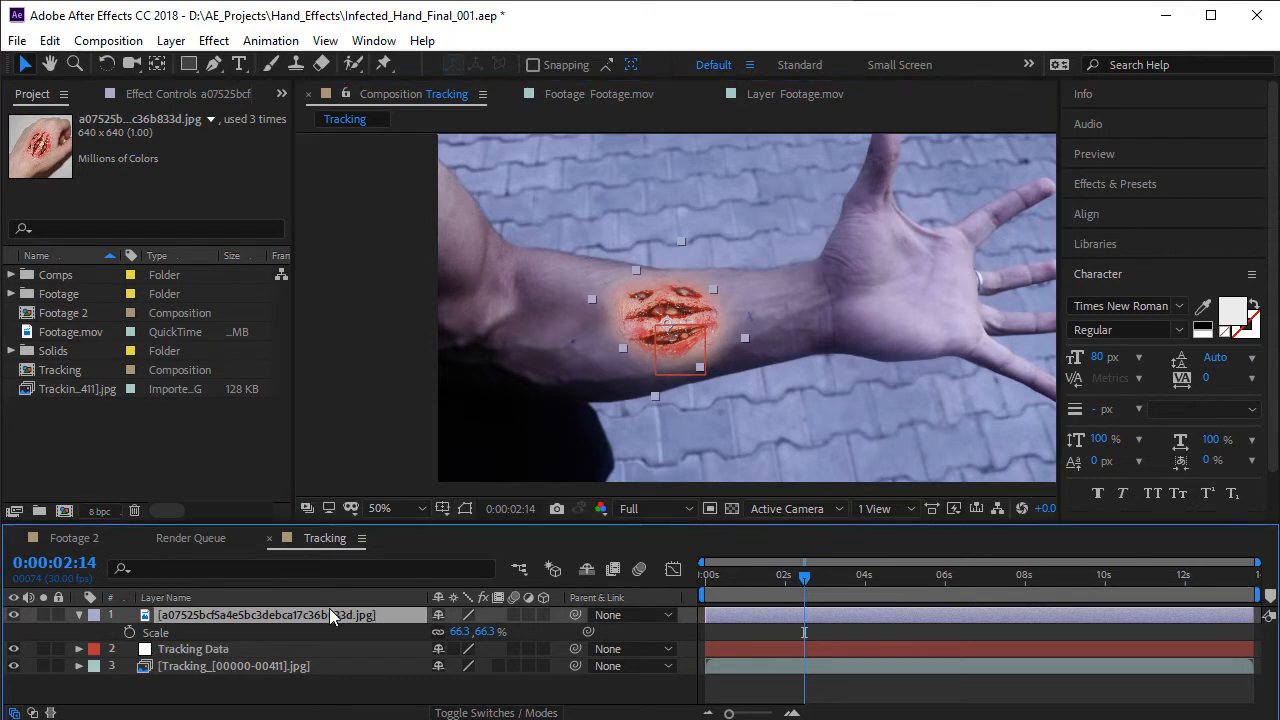
key(Return)
text(Wound)
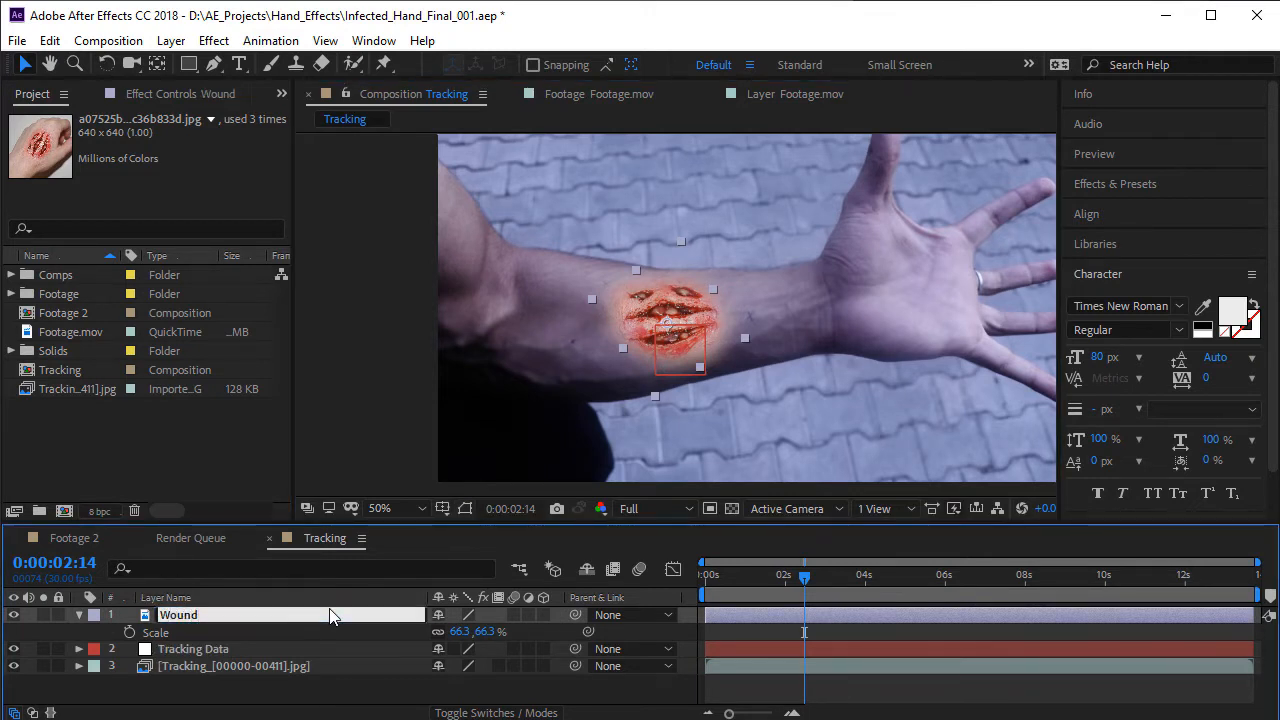
key(Return)
click(79, 615)
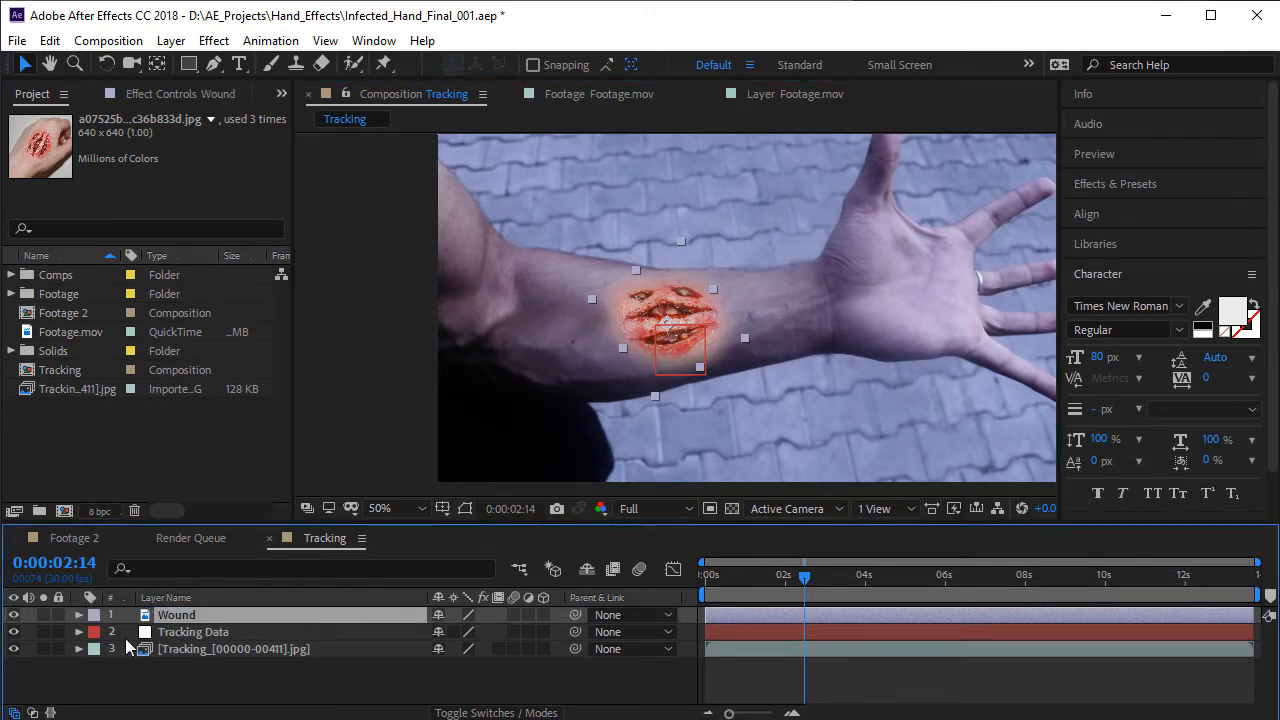
click(172, 685)
- Apply a Curves effect to the Wound layer and pull the RGB curve's midpoint down to darken it
click(225, 616)
scroll(725, 290, up, 2)
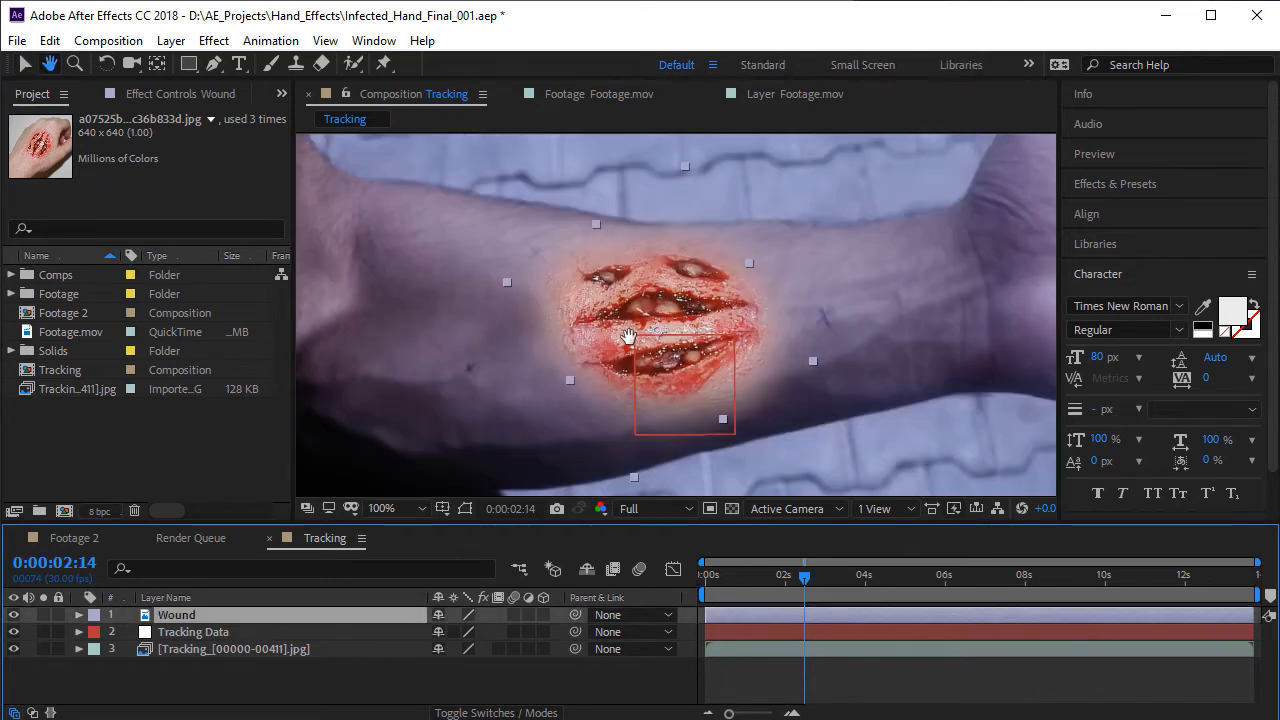
click(214, 40)
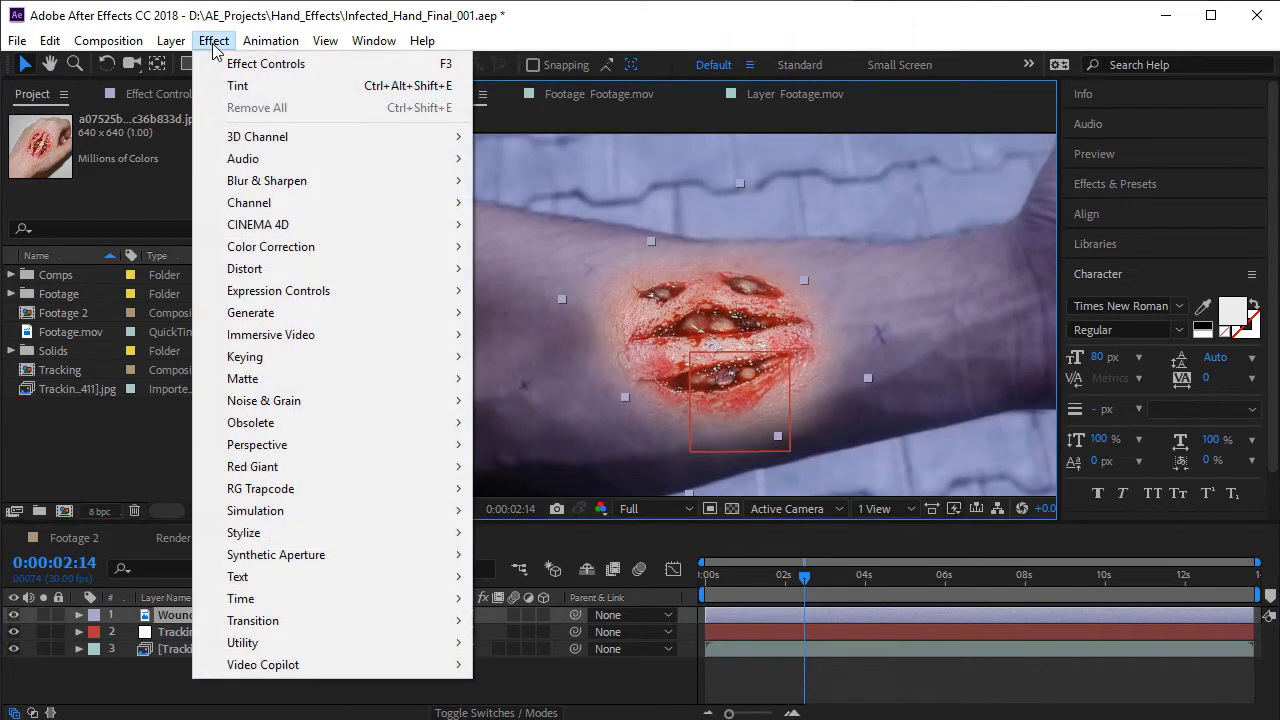
mouse_move(313, 254)
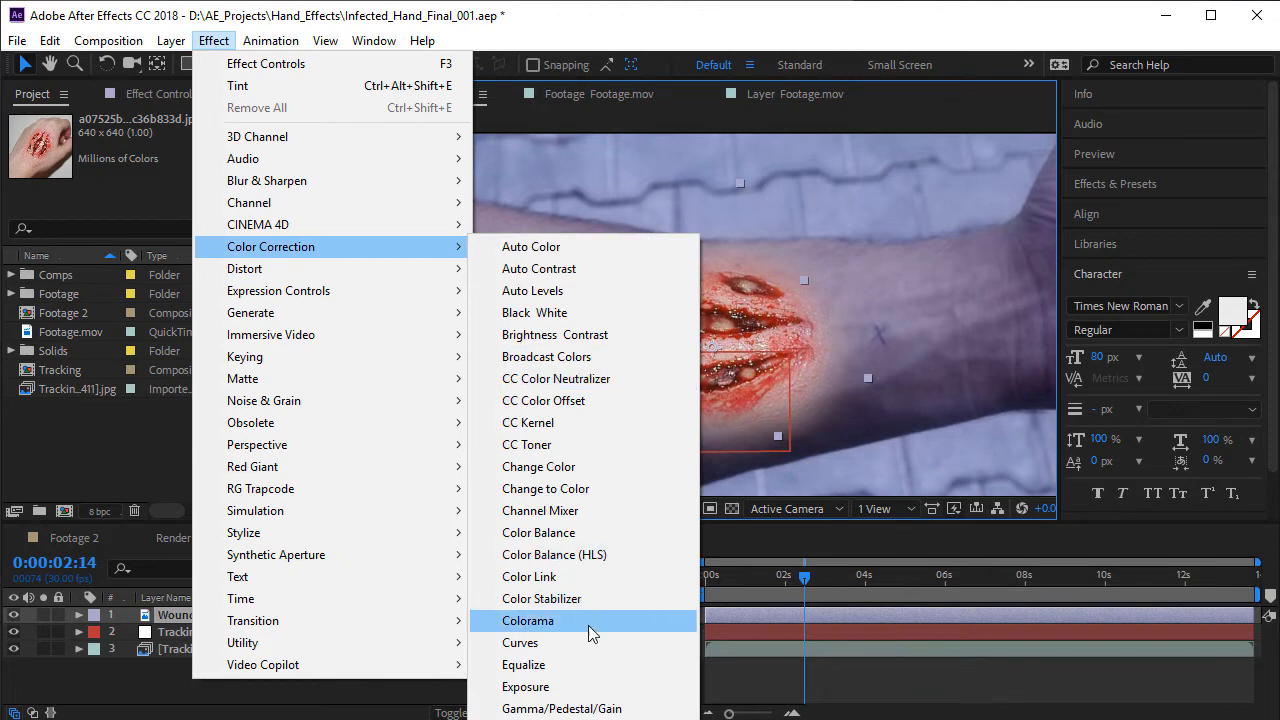
click(565, 645)
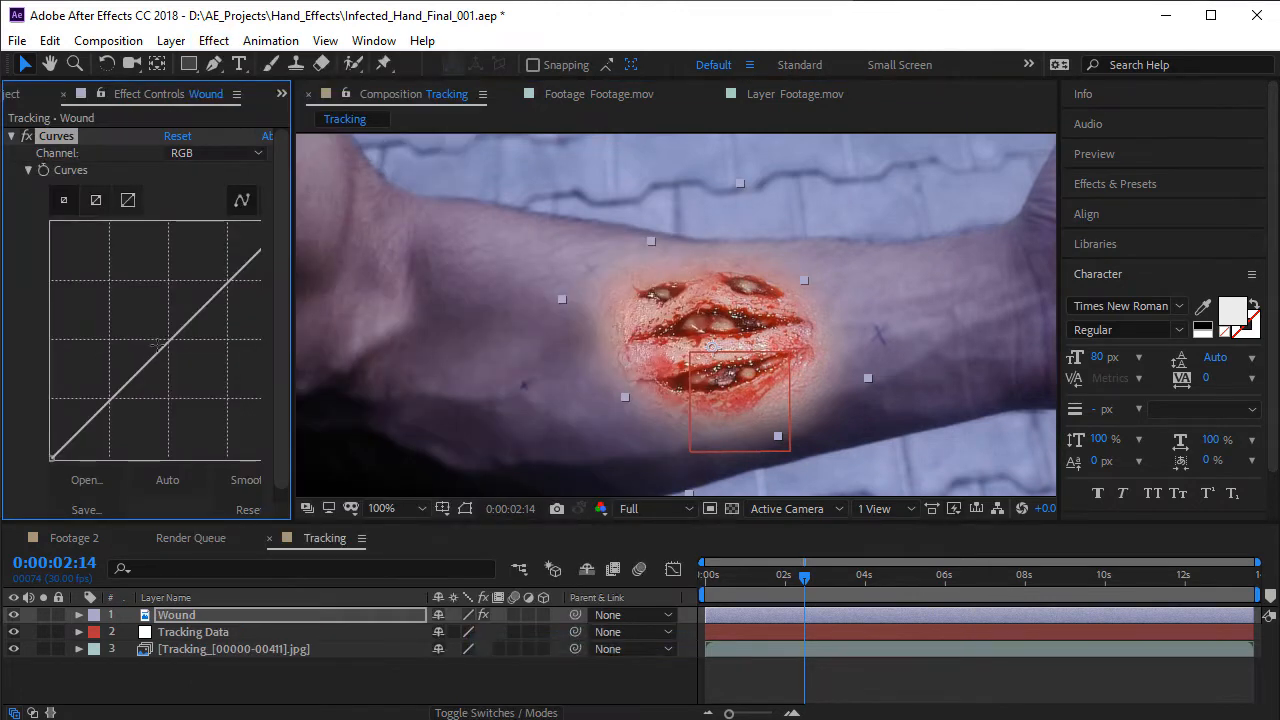
drag(158, 345, 174, 367)
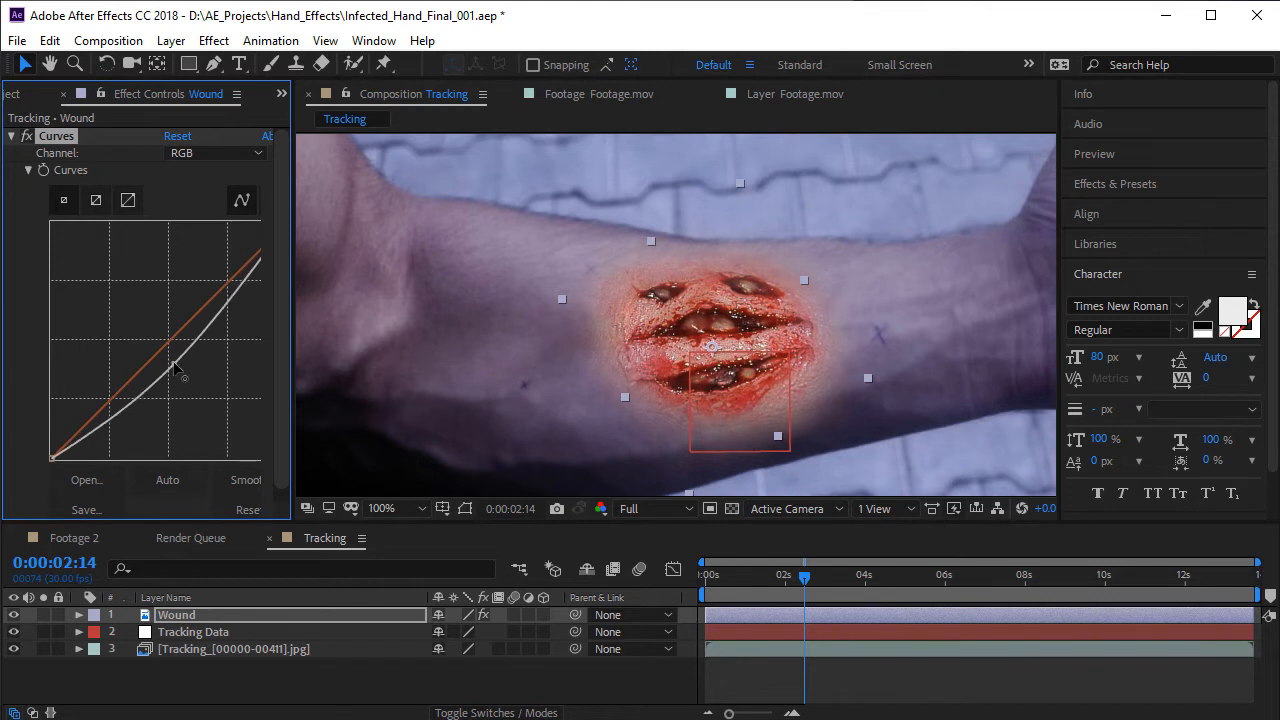
- Lower the Red channel curve and raise the Blue channel curve on the Wound layer to match the forearm's cool tone
click(201, 150)
click(206, 194)
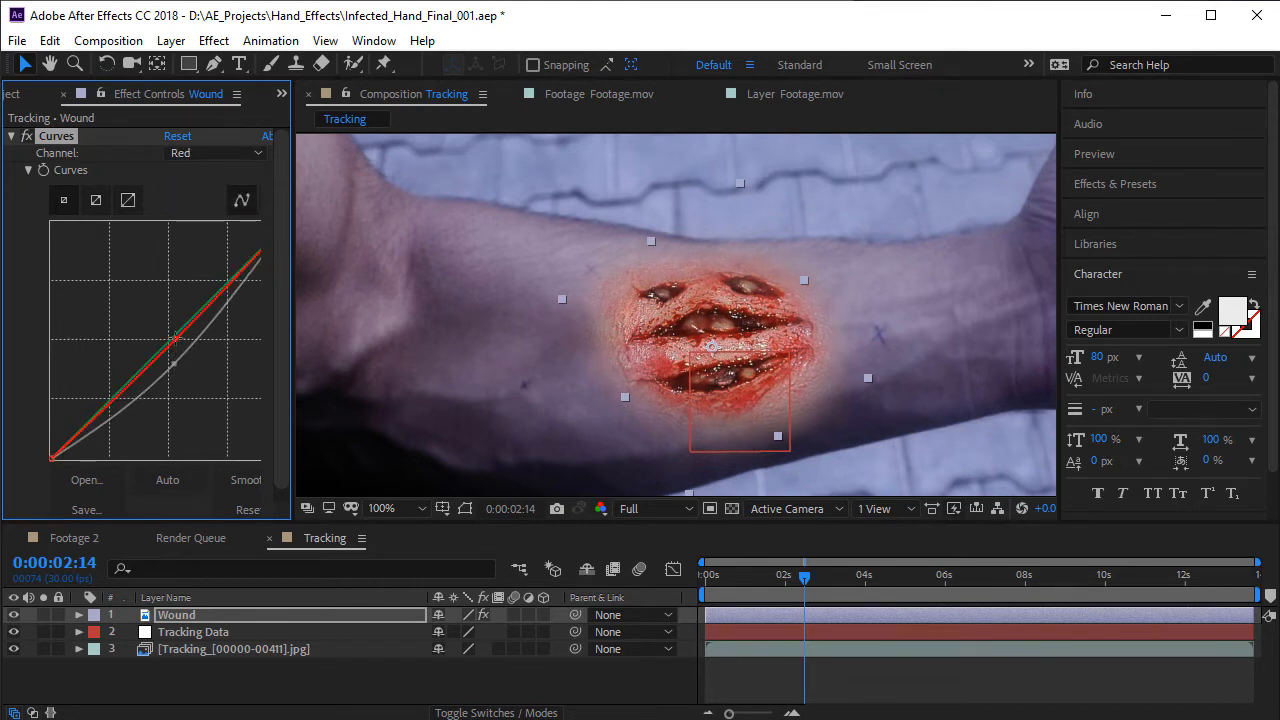
mouse_move(176, 339)
mouse_down()
mouse_move(192, 355)
mouse_move(170, 340)
mouse_up()
click(215, 153)
click(209, 241)
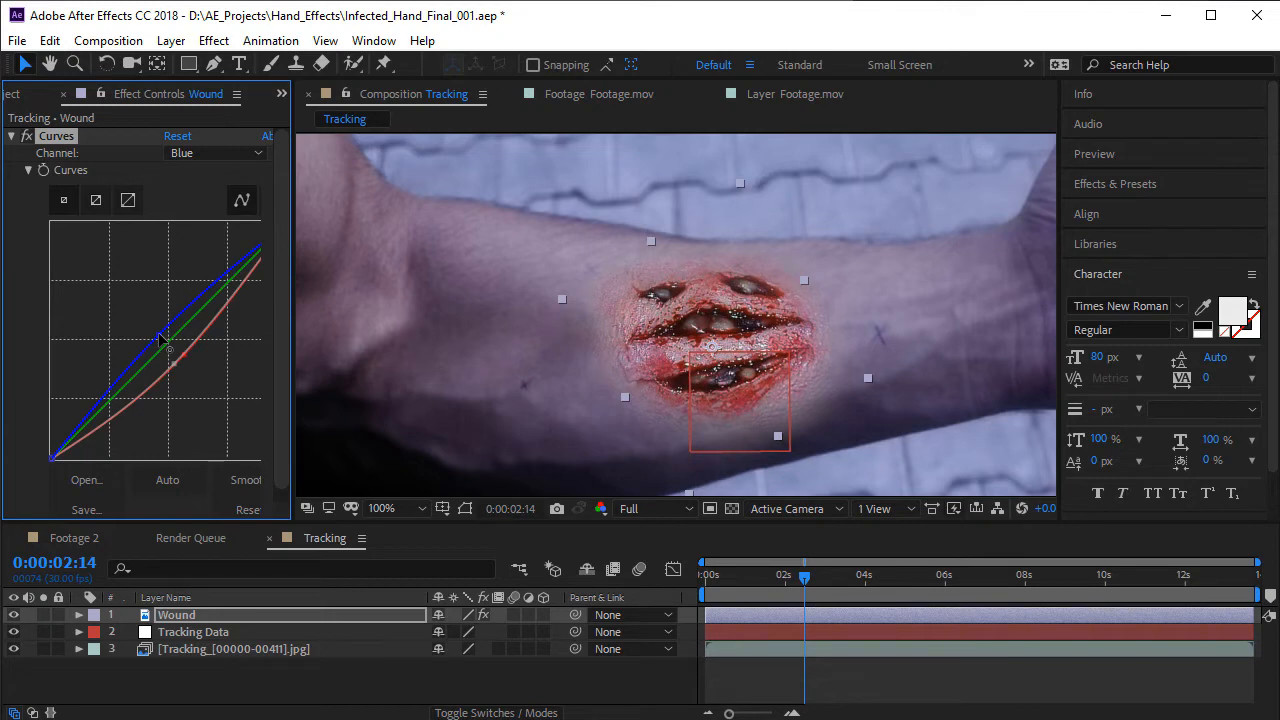
- Duplicate the Curves effect on the Wound layer
click(214, 40)
click(78, 133)
key(ctrl+d)
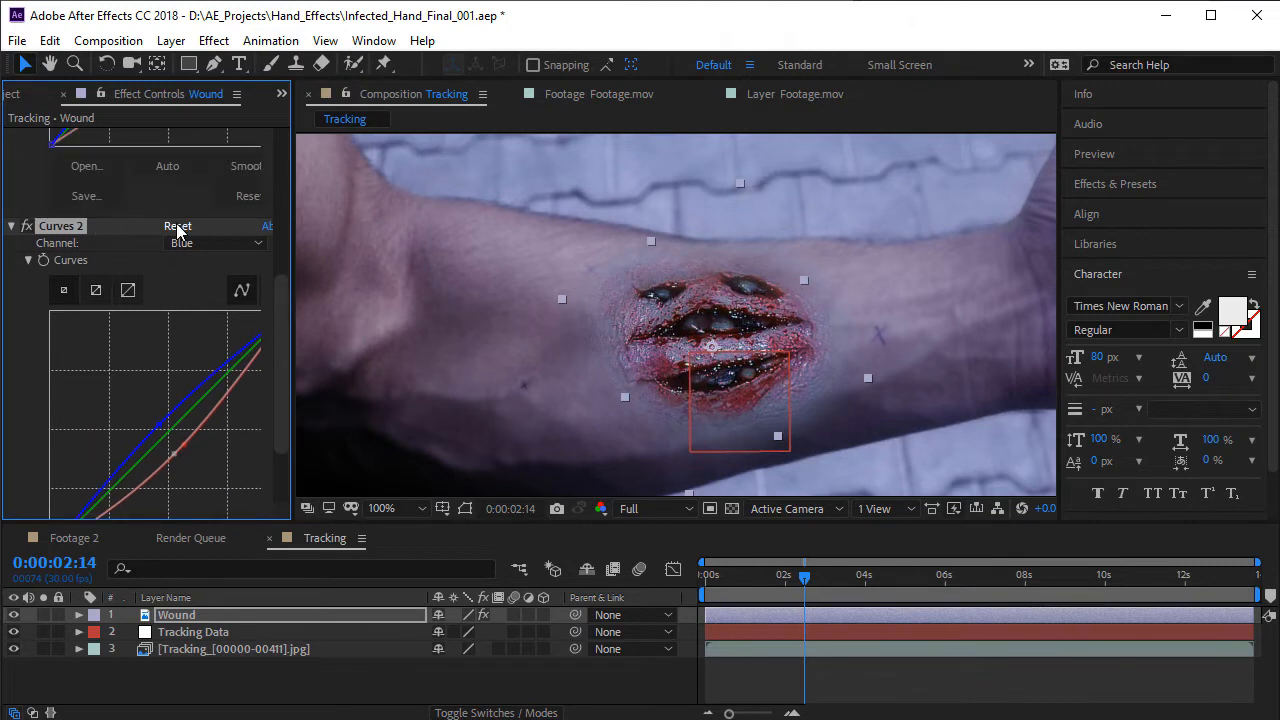
- Reset the second Curves effect on the Wound layer and pull its RGB curve down at the midpoint and in the shadows
click(176, 225)
scroll(150, 350, down, 2)
drag(150, 337, 173, 372)
drag(113, 424, 98, 432)
- Lower the Red channel slightly and raise the Blue channel slightly in the second Curves effect on the Wound layer
scroll(233, 347, up, 1)
scroll(233, 347, up, 1)
click(215, 242)
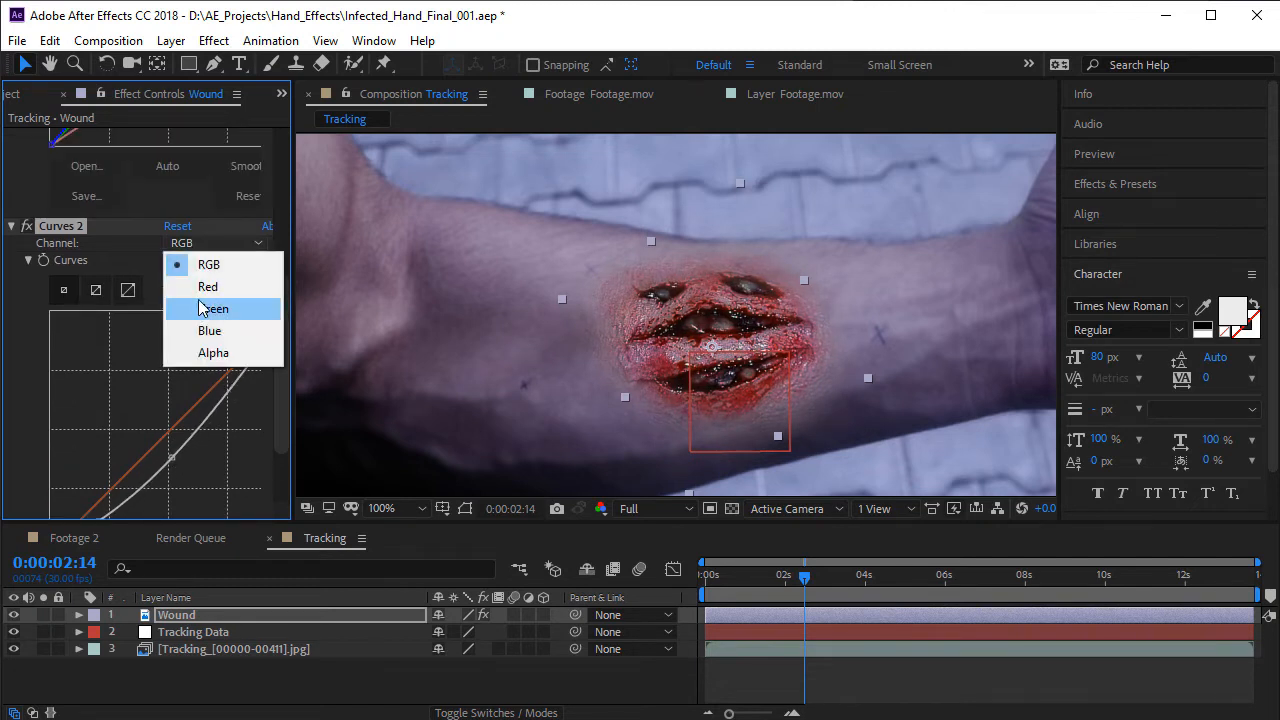
click(200, 286)
drag(175, 432, 181, 440)
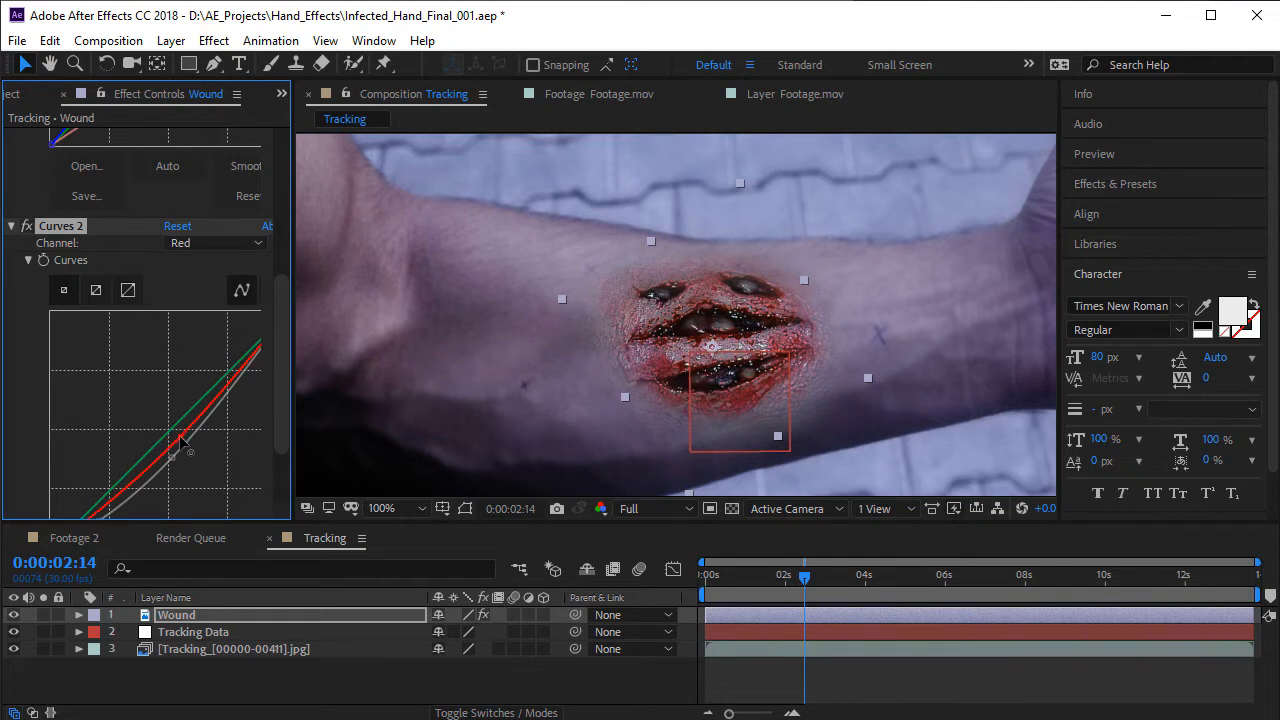
click(214, 245)
click(205, 332)
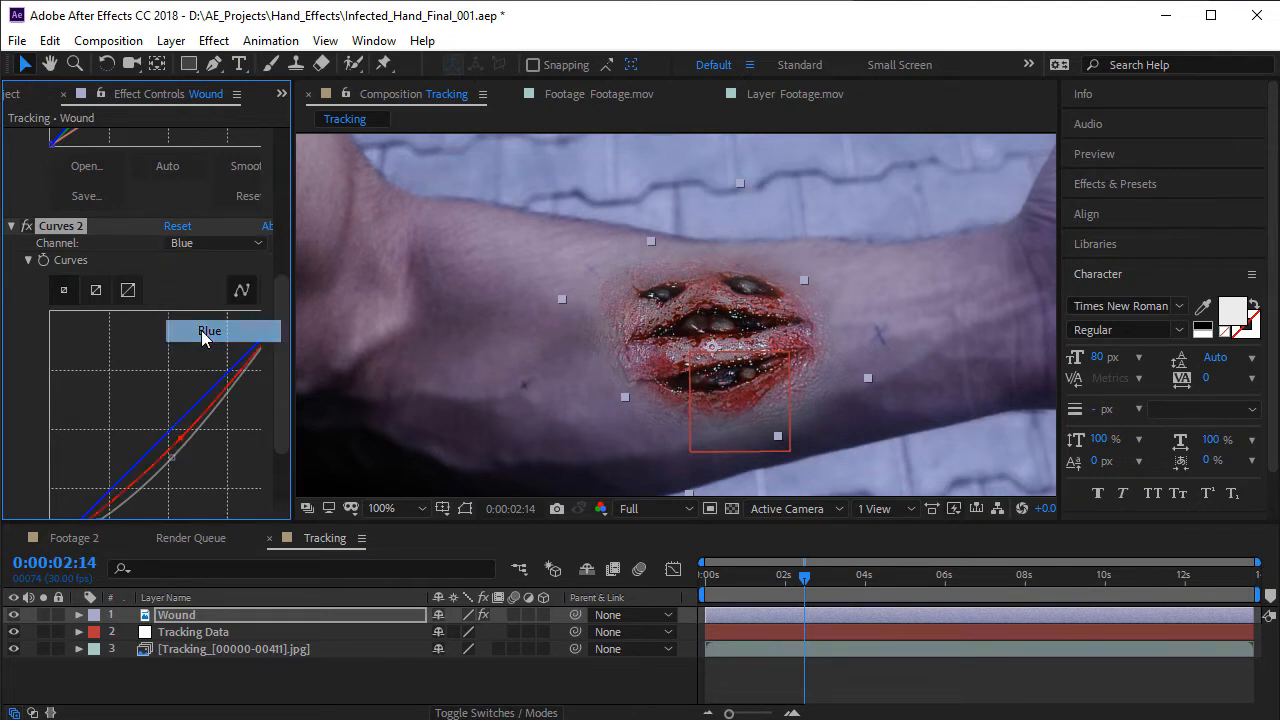
drag(170, 434, 157, 433)
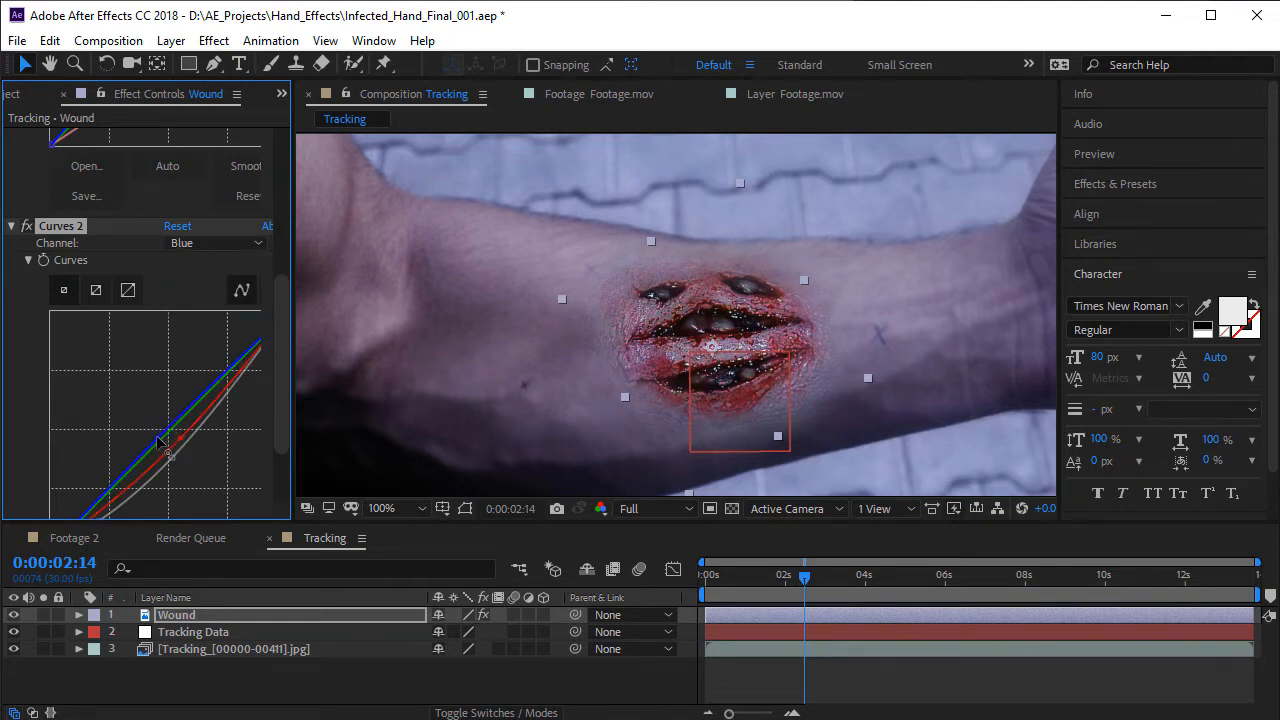
scroll(606, 358, down, 1)
scroll(676, 336, up, 1)
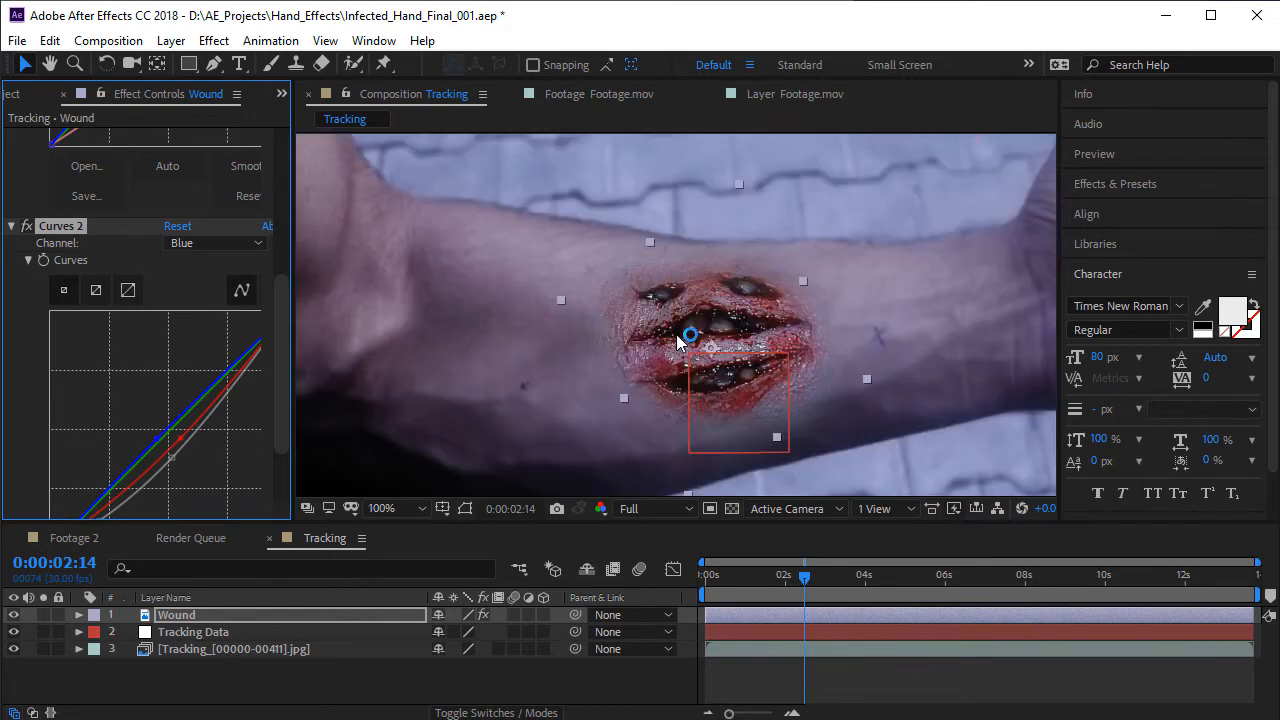
- Inspect the wound's blend up close and apply the Tint effect to the Wound layer
mouse_move(668, 343)
mouse_down()
mouse_move(663, 334)
mouse_move(687, 344)
mouse_up()
scroll(730, 371, up, 1)
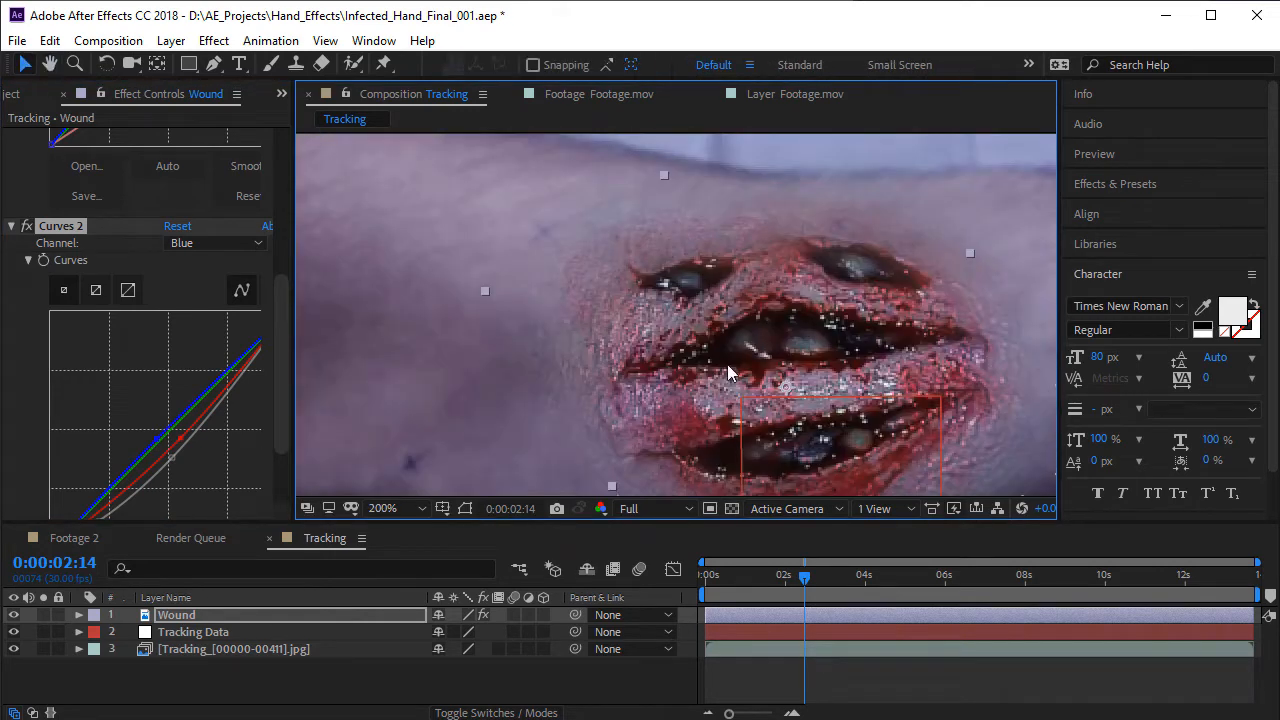
drag(754, 422, 721, 336)
scroll(721, 336, down, 1)
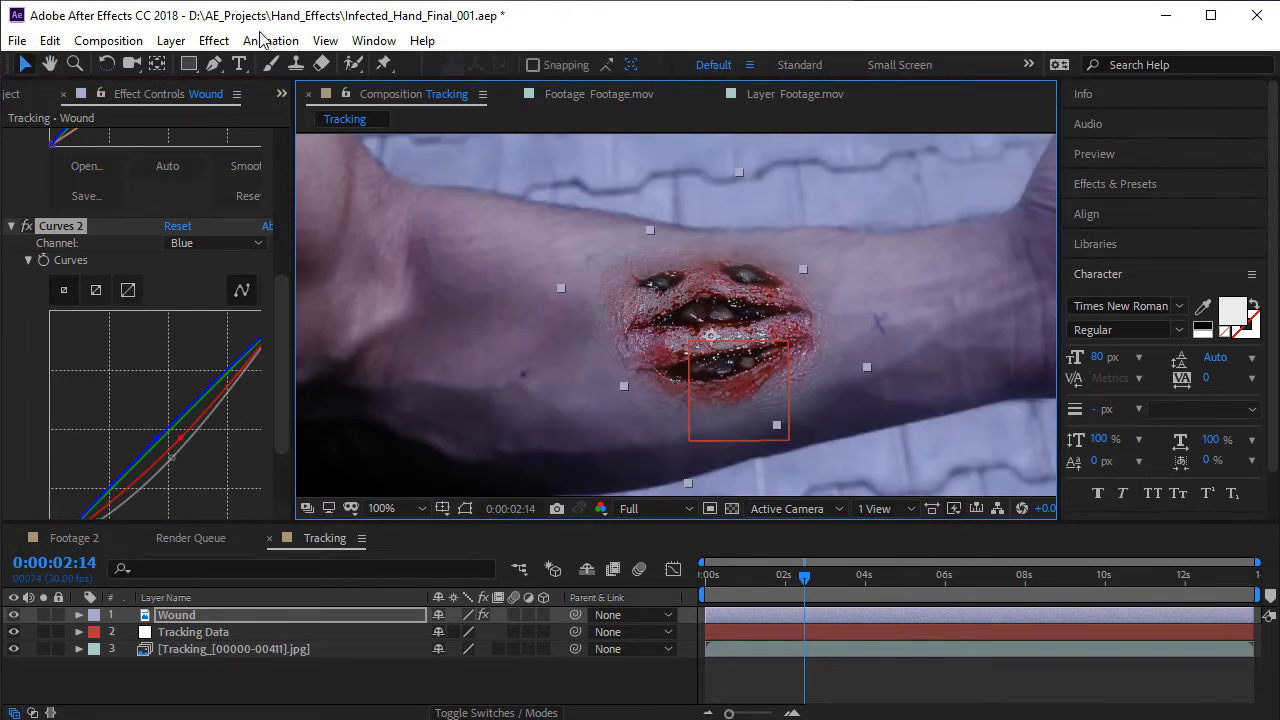
click(214, 40)
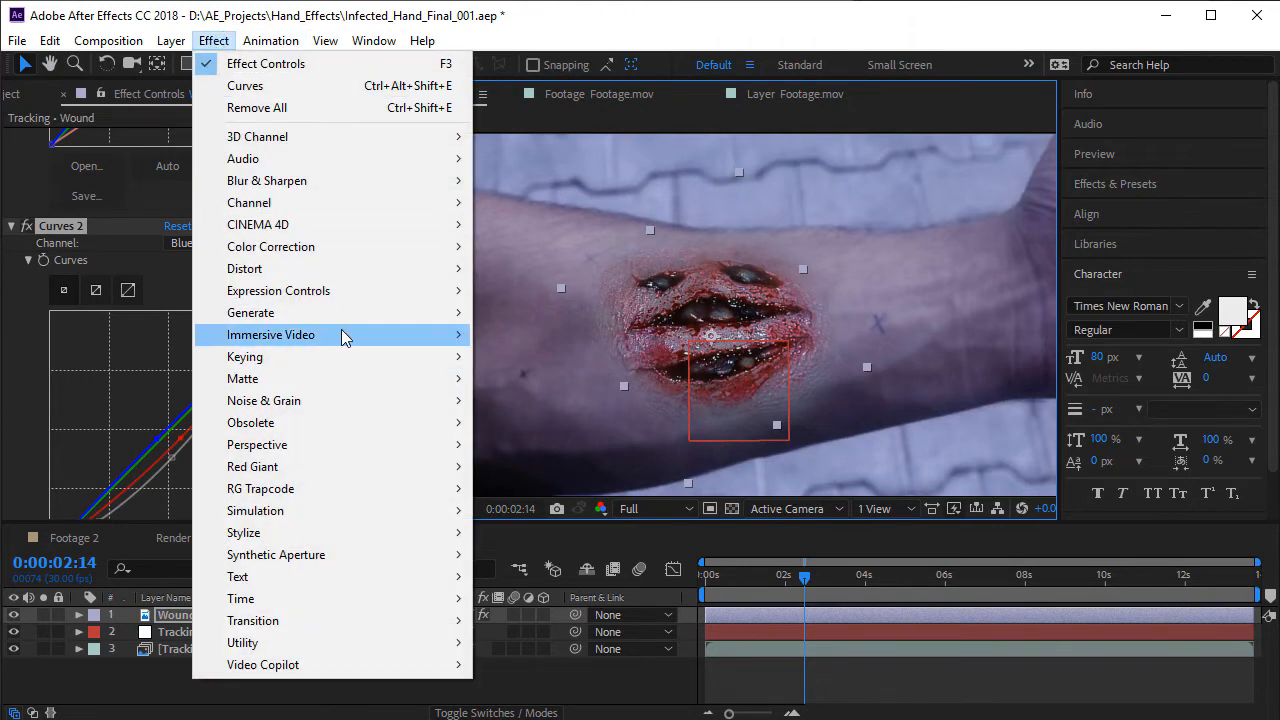
mouse_move(338, 247)
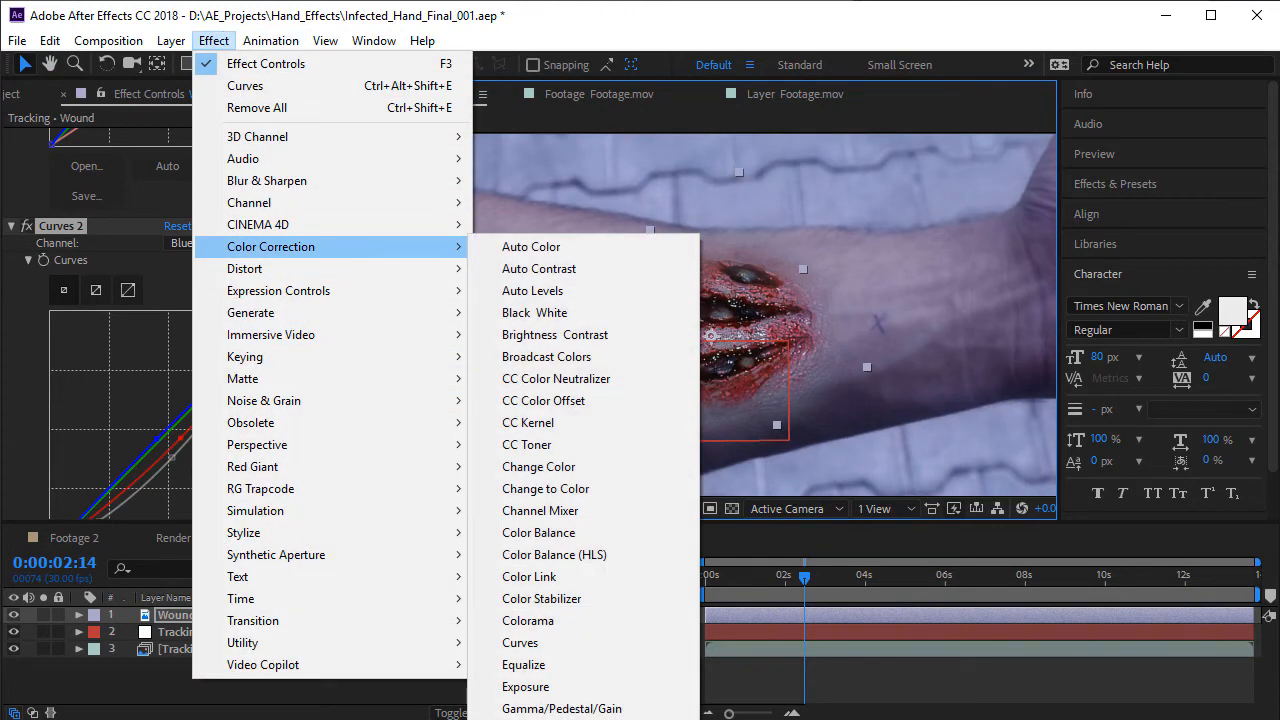
click(1118, 186)
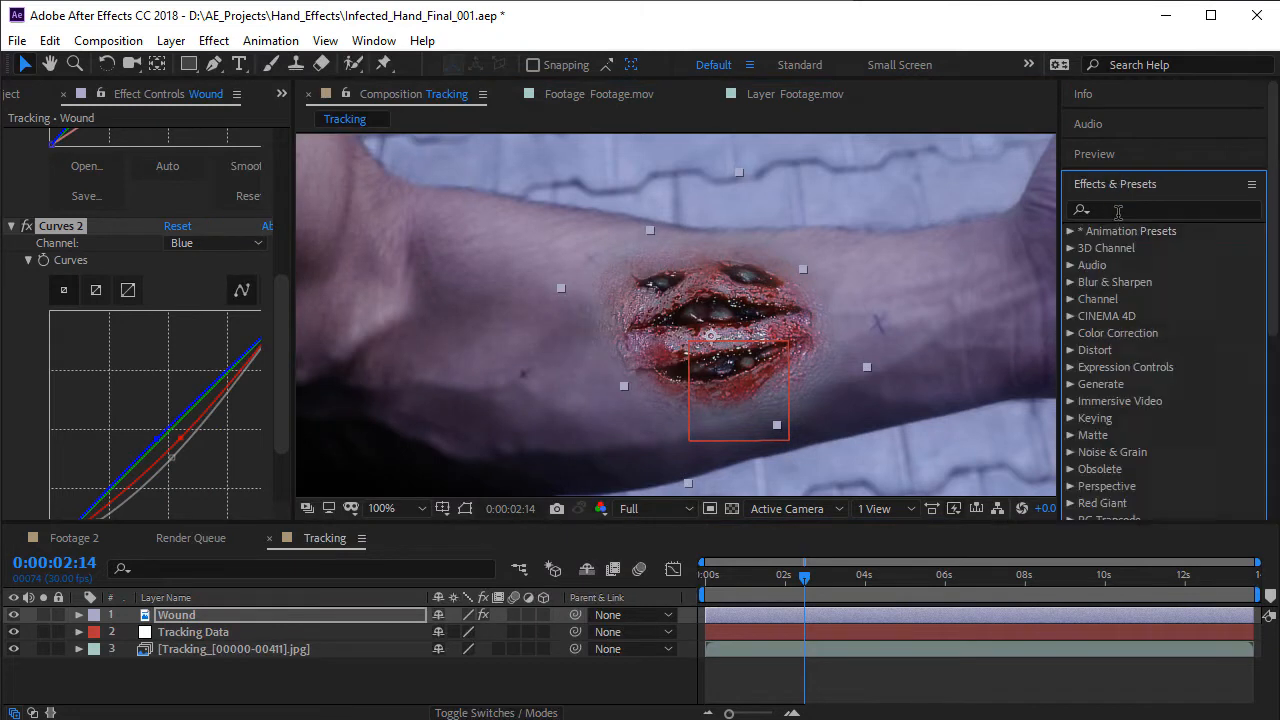
click(1172, 206)
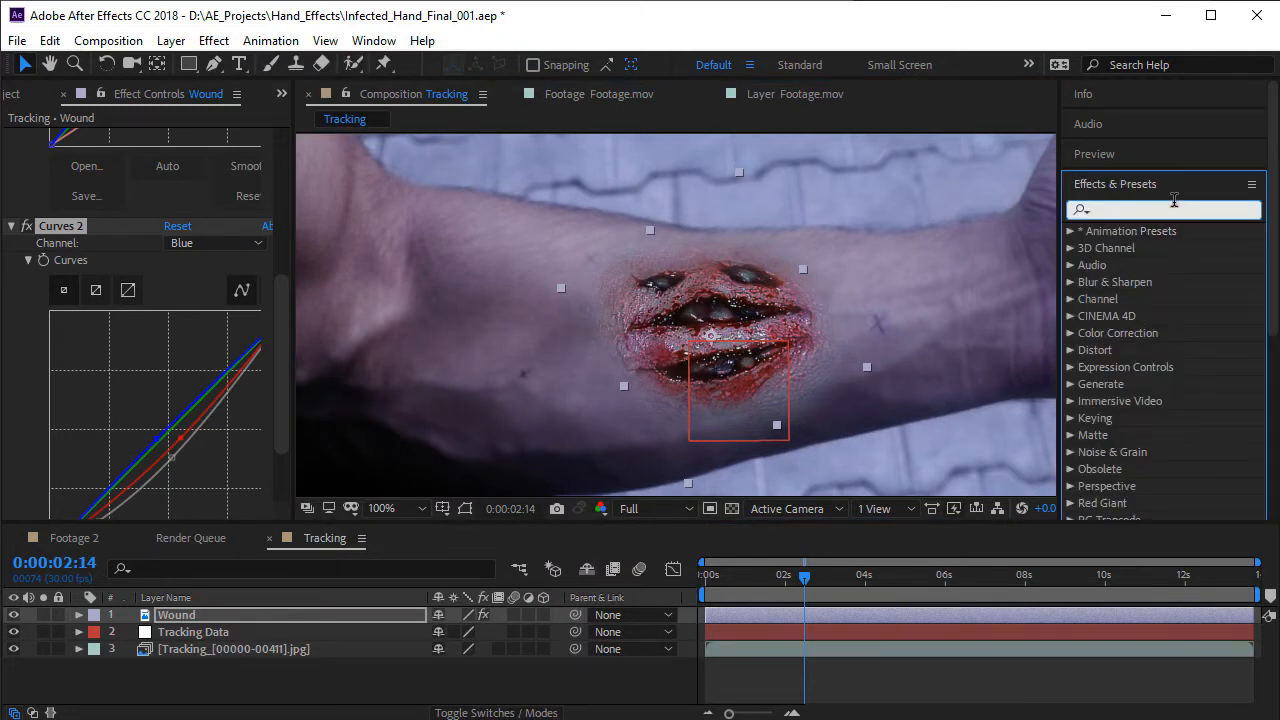
text(tint)
drag(1135, 299, 364, 620)
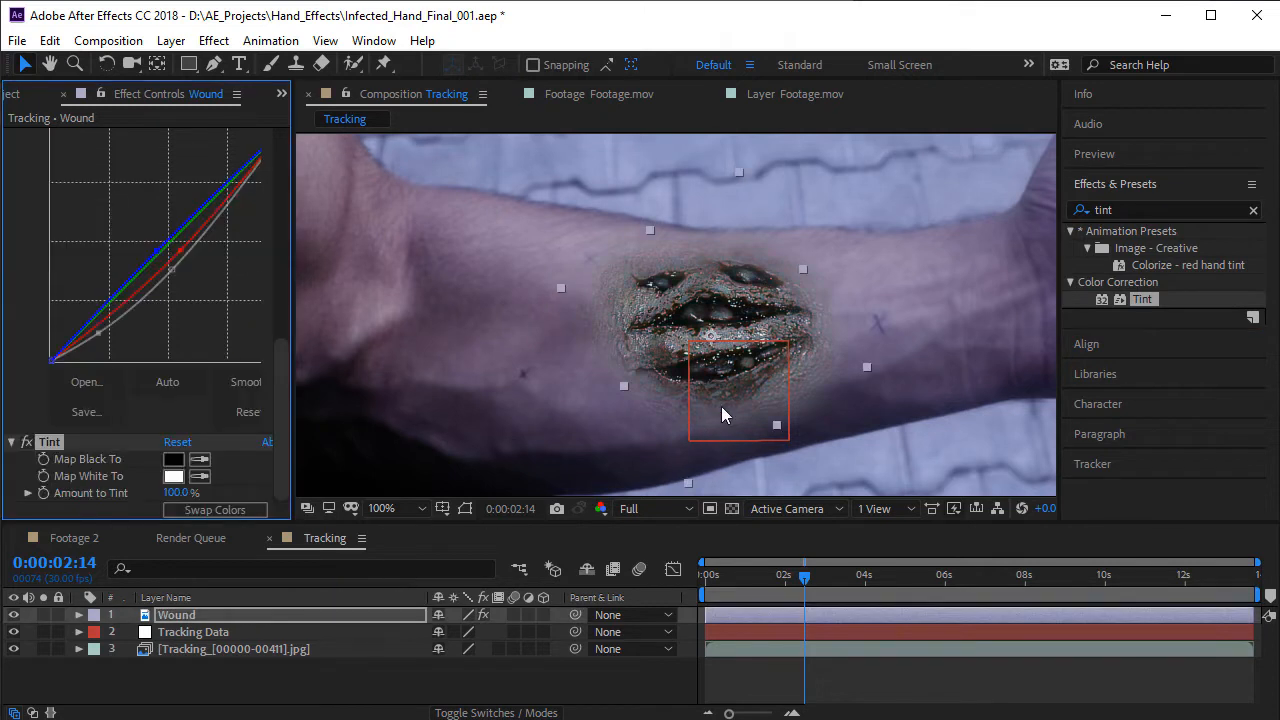
- Set the Tint effect's Amount to Tint to 27% on the Wound layer
click(176, 493)
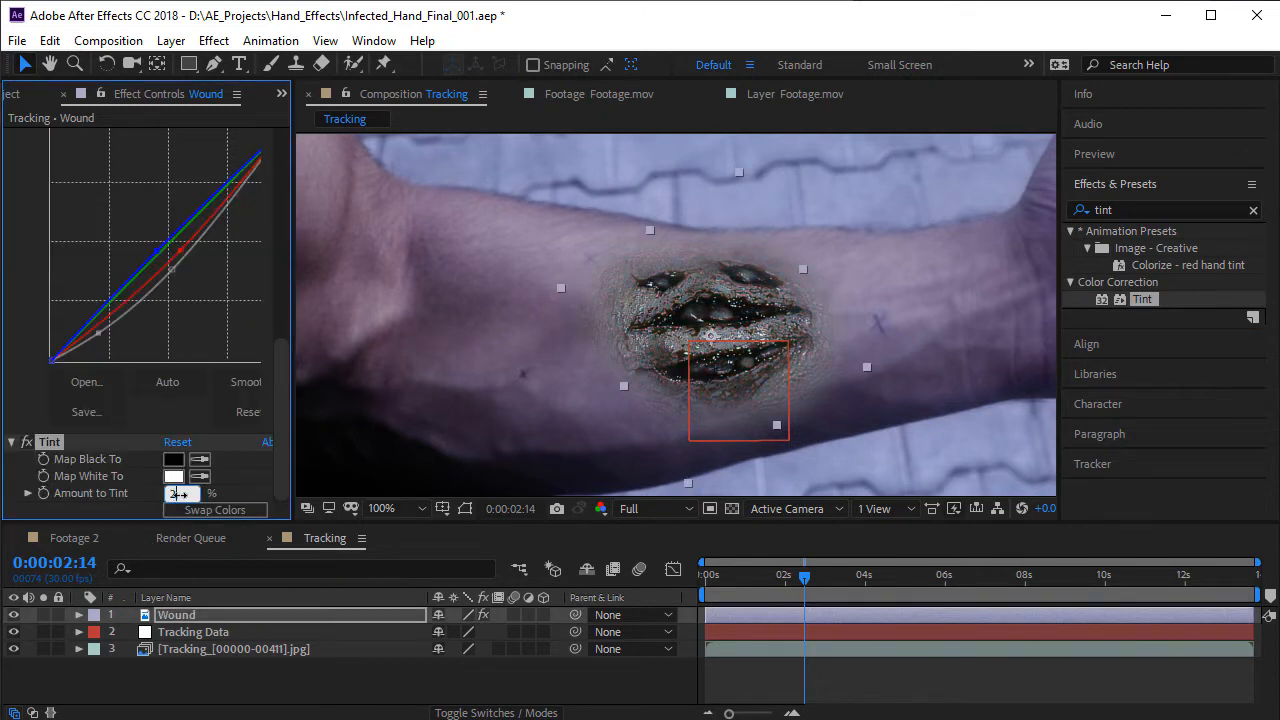
text(25)
key(Return)
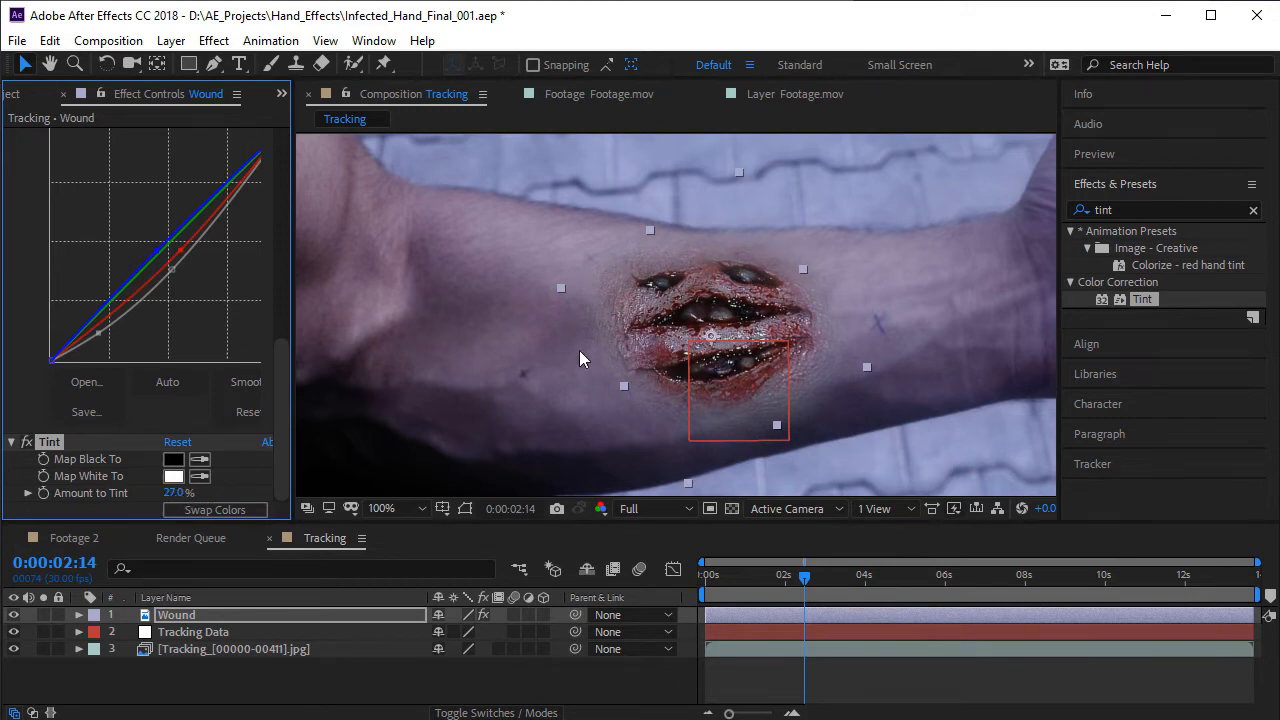
scroll(580, 350, down, 1)
scroll(708, 313, up, 1)
- Parent the Wound layer to the Tracking Data null and preview how the wound follows the forearm
click(250, 619)
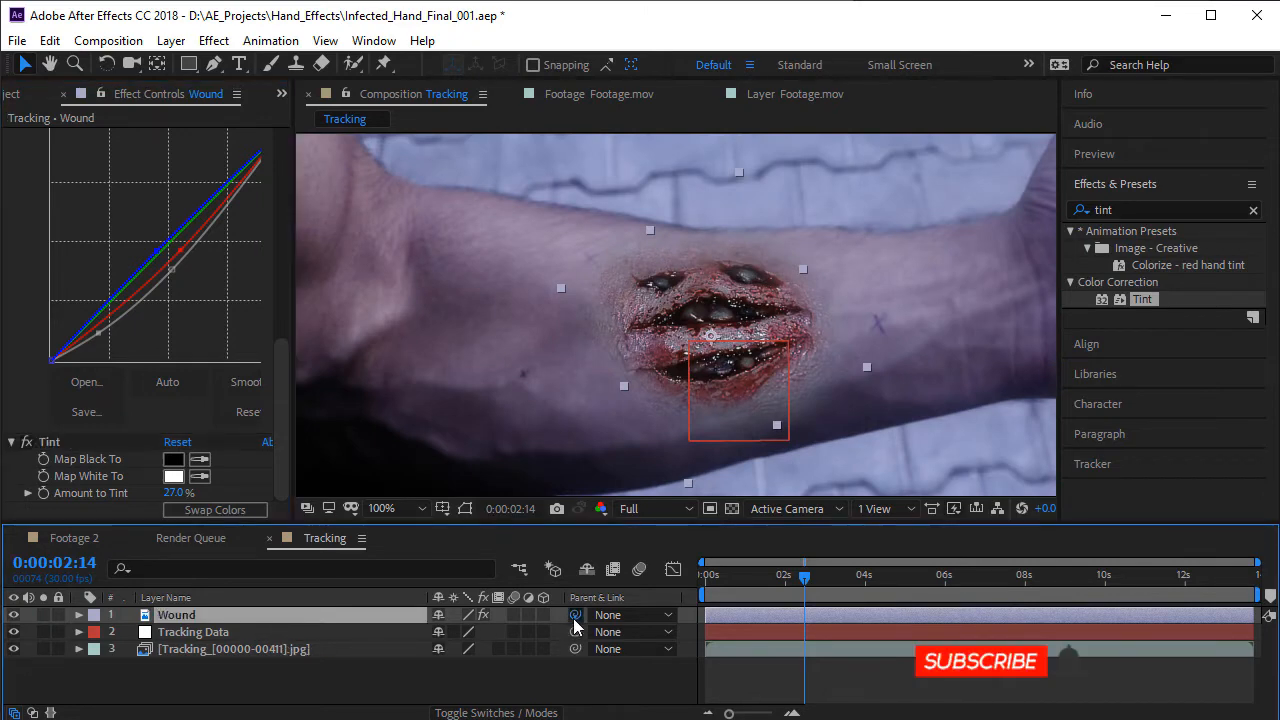
drag(573, 618, 257, 632)
click(740, 582)
mouse_move(741, 582)
mouse_down()
mouse_move(714, 594)
mouse_move(760, 590)
mouse_up()
key(space)
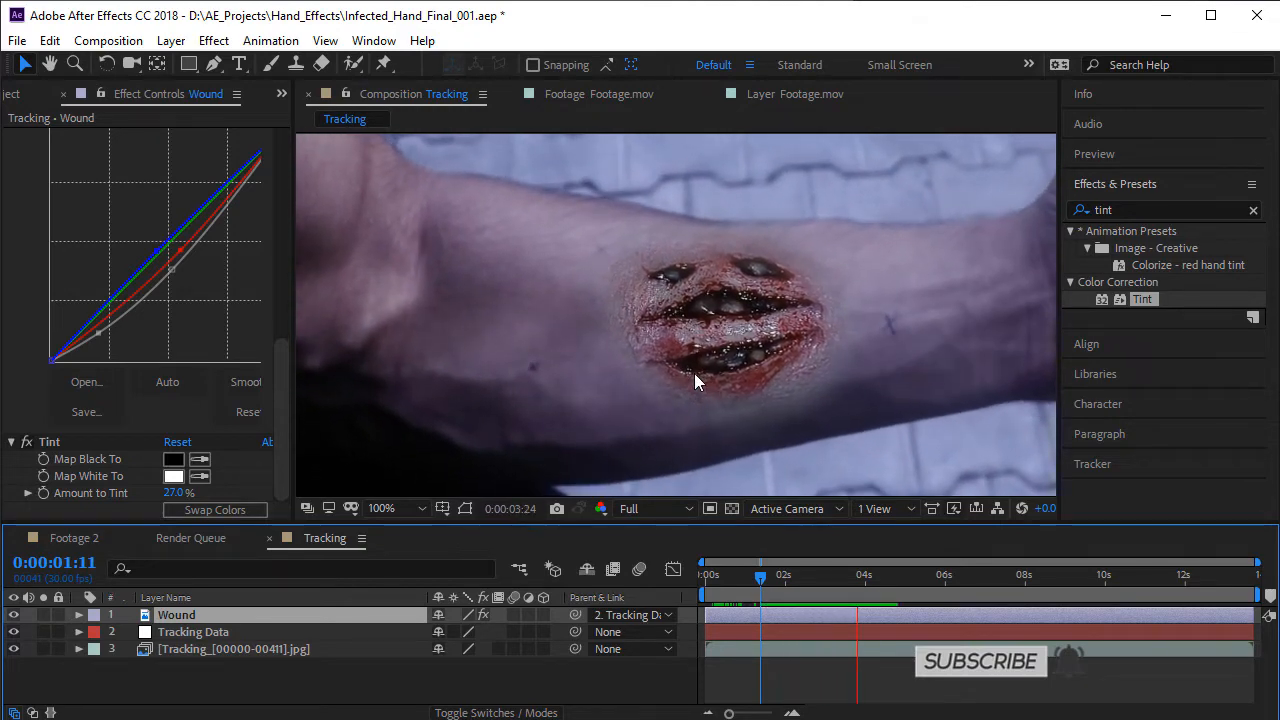
key(space)
click(872, 600)
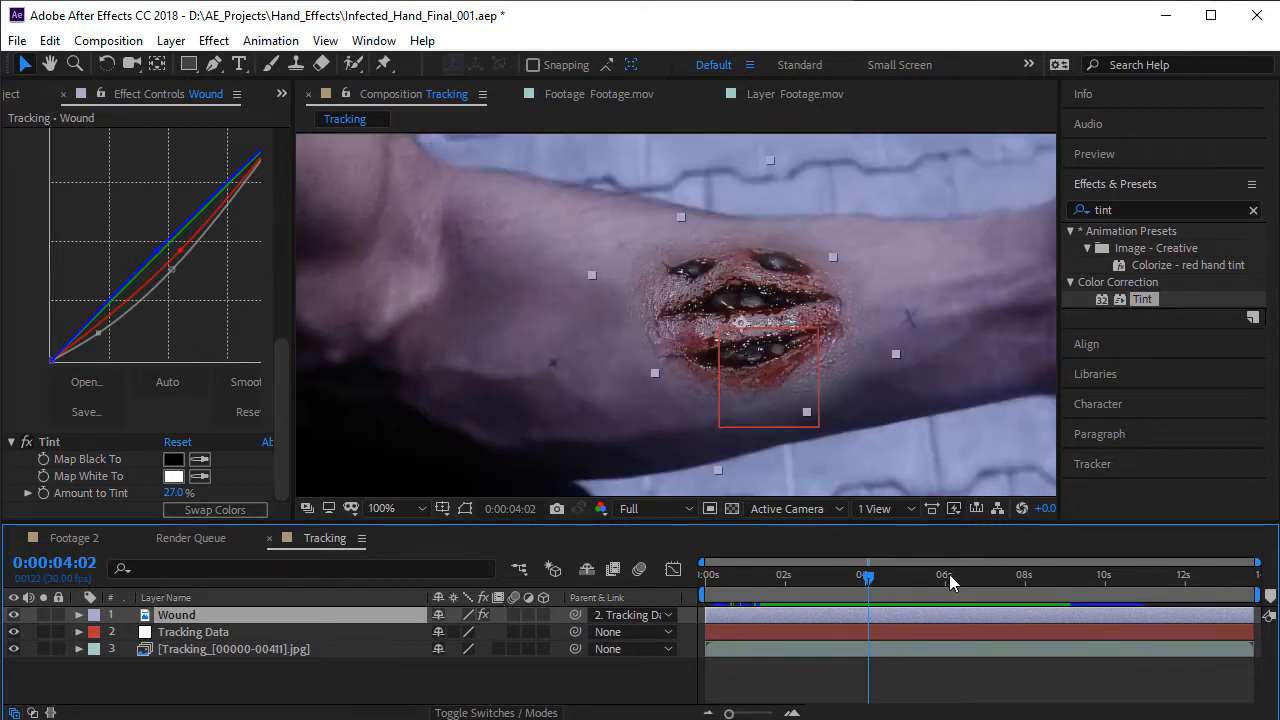
drag(844, 592, 914, 576)
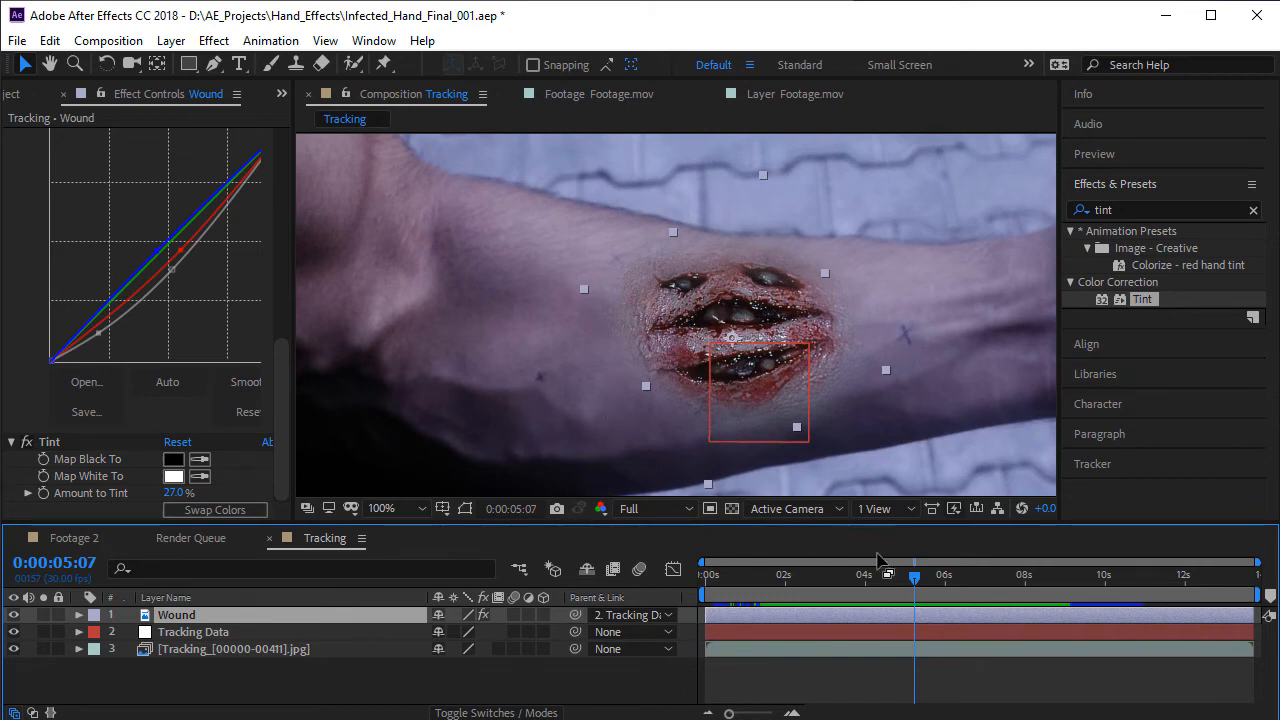
mouse_move(873, 584)
mouse_down()
mouse_move(803, 585)
mouse_move(860, 578)
mouse_up()
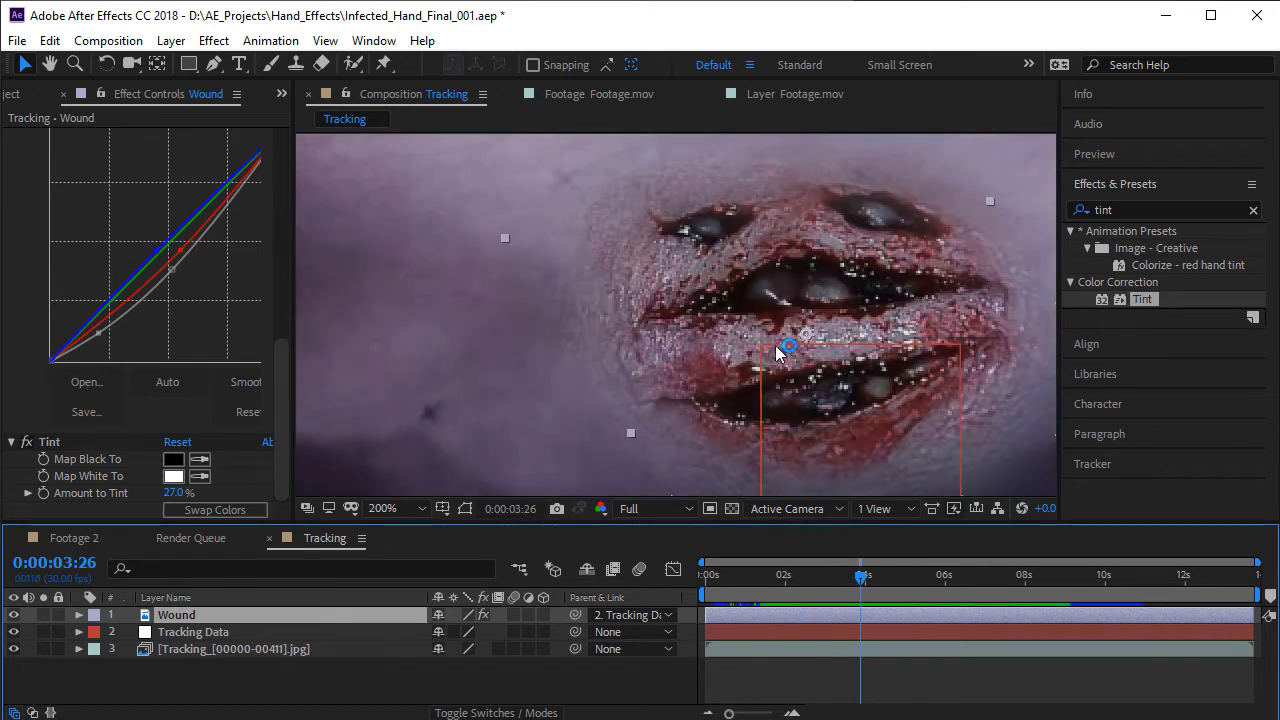
- Apply the Turbulent Displace distortion to the Wound layer and look it up in the effects library with "turbu"
click(214, 40)
mouse_move(360, 278)
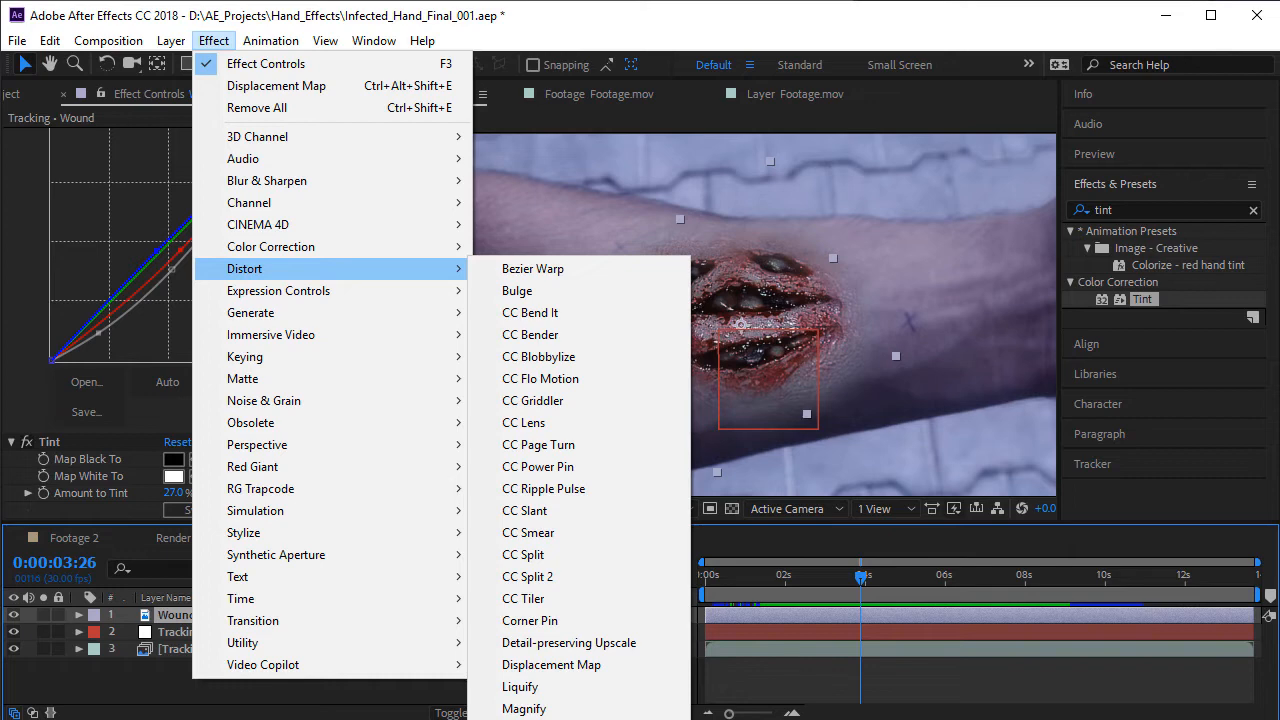
click(550, 719)
click(1133, 207)
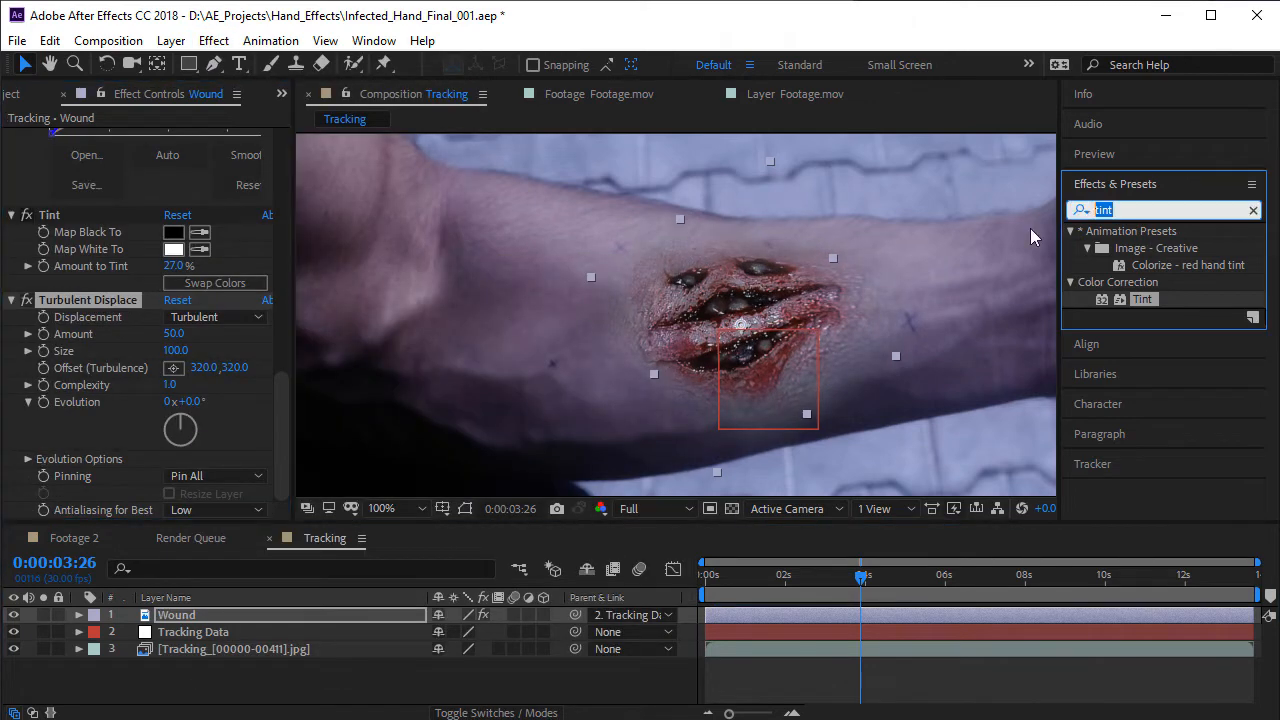
text(turbu)
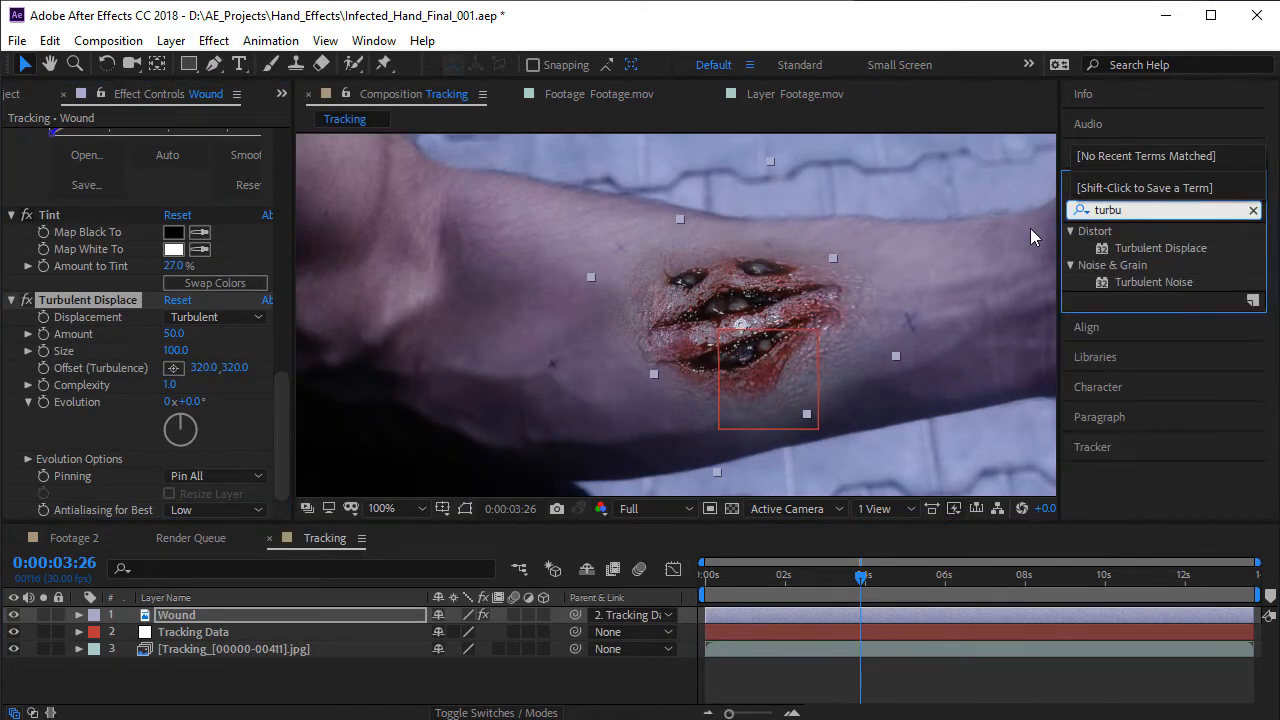
click(1184, 252)
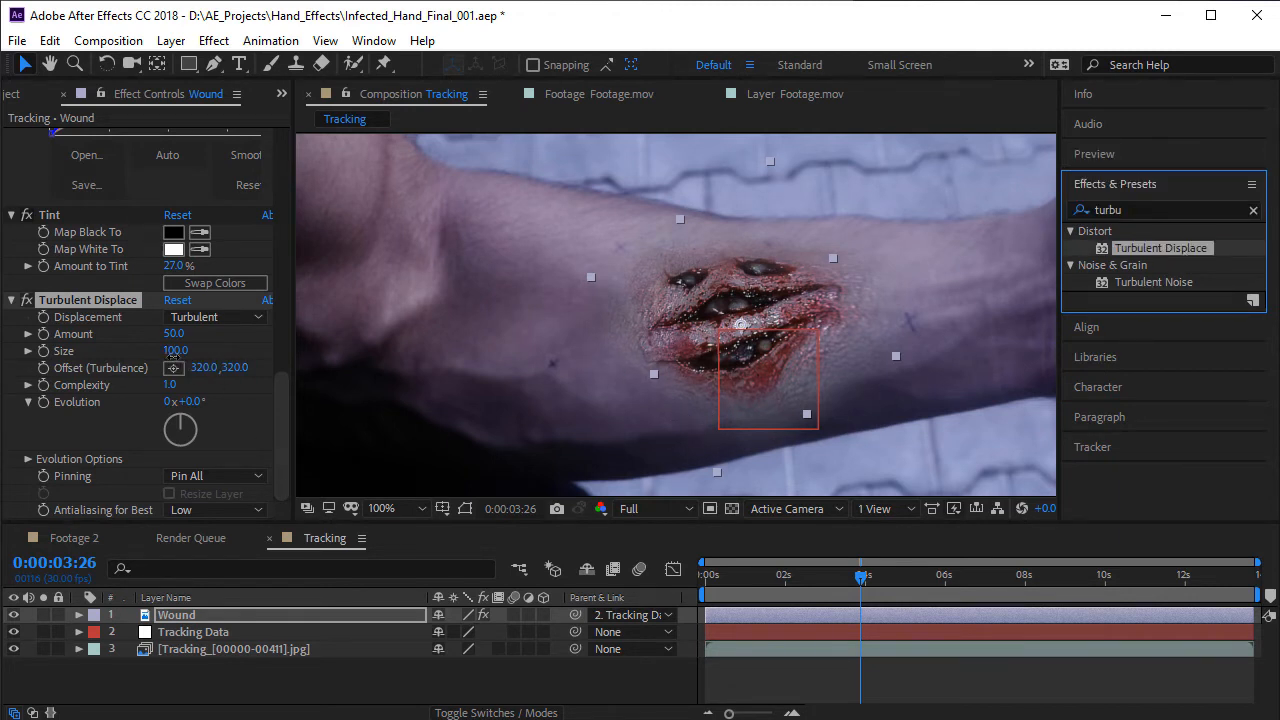
- Set the Turbulent Displace Size to 13 and Amount to 8, and preview the distorted wound
drag(172, 352, 126, 385)
drag(174, 333, 186, 393)
key(space)
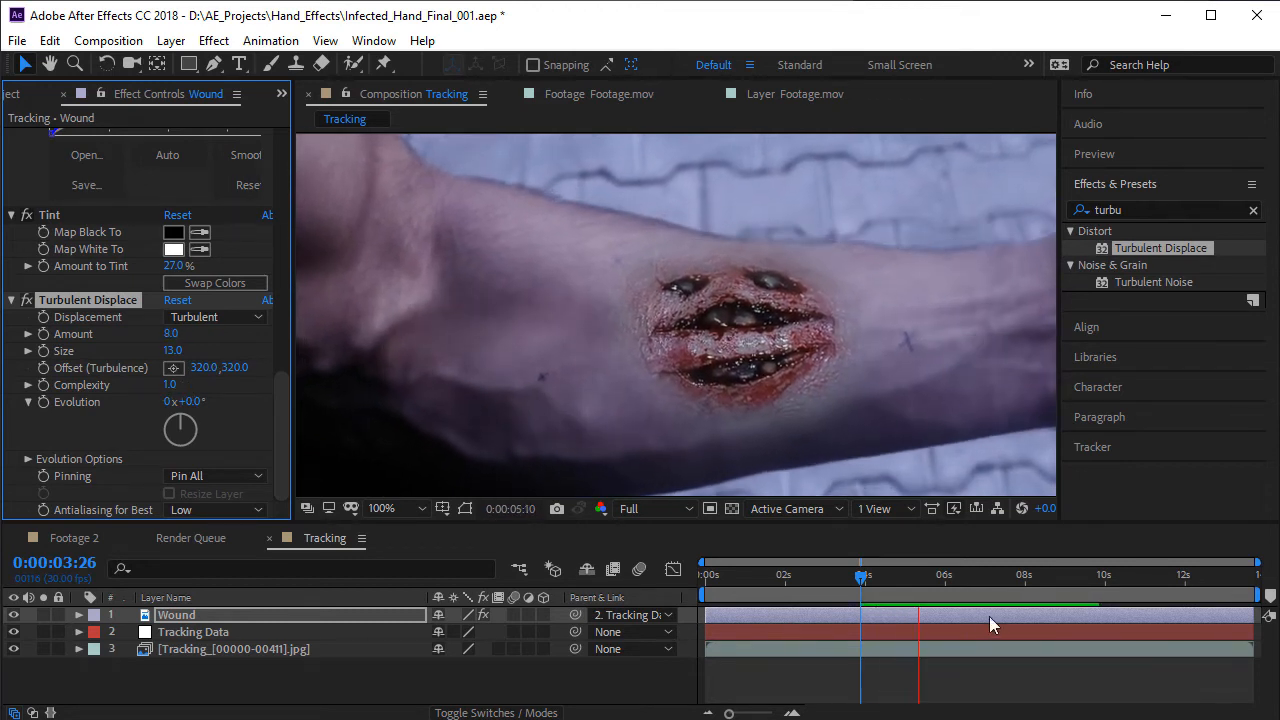
click(892, 578)
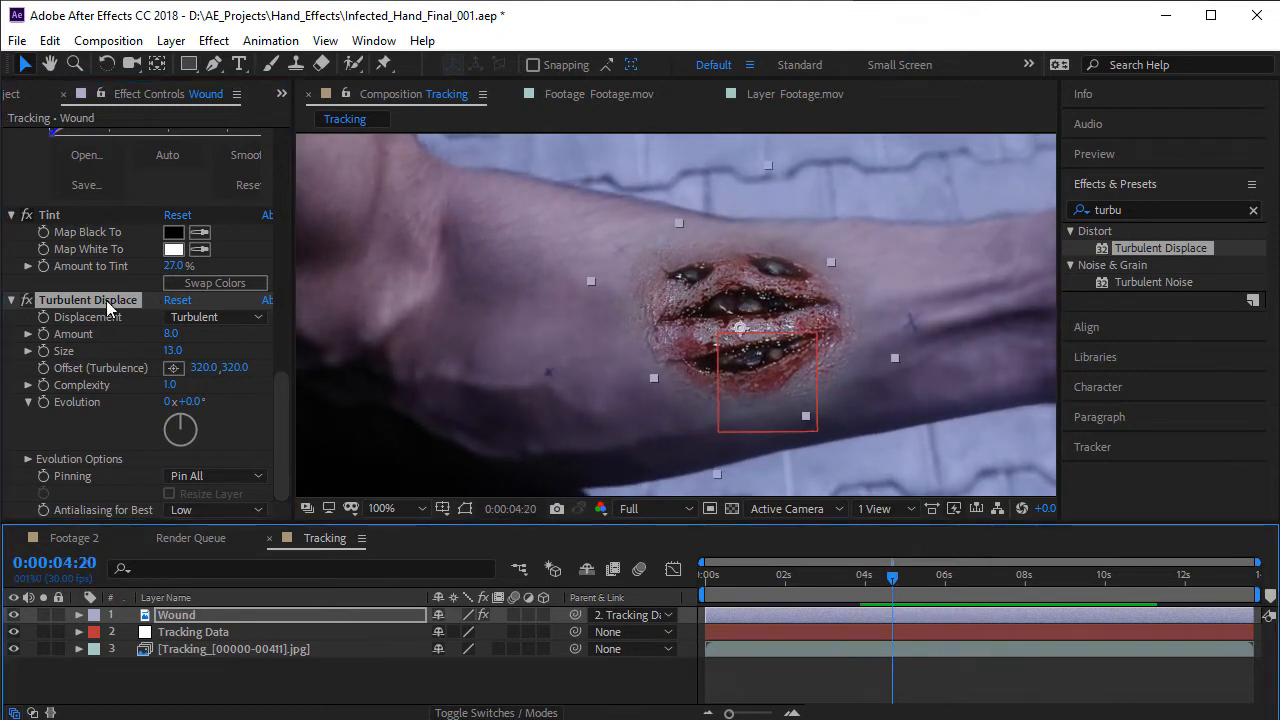
- Duplicate Turbulent Displace on the Wound layer, set the copy's Size to 5 and Amount to 39, and preview it
click(107, 307)
key(ctrl+d)
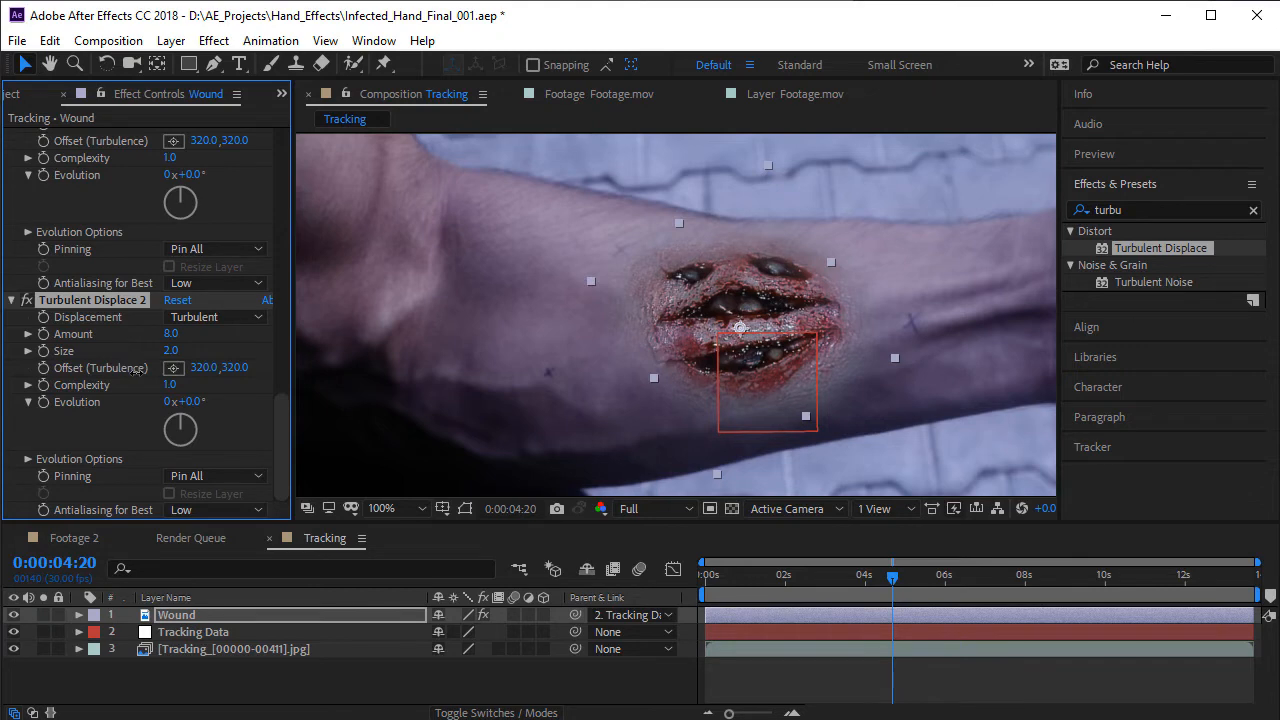
drag(207, 341, 260, 350)
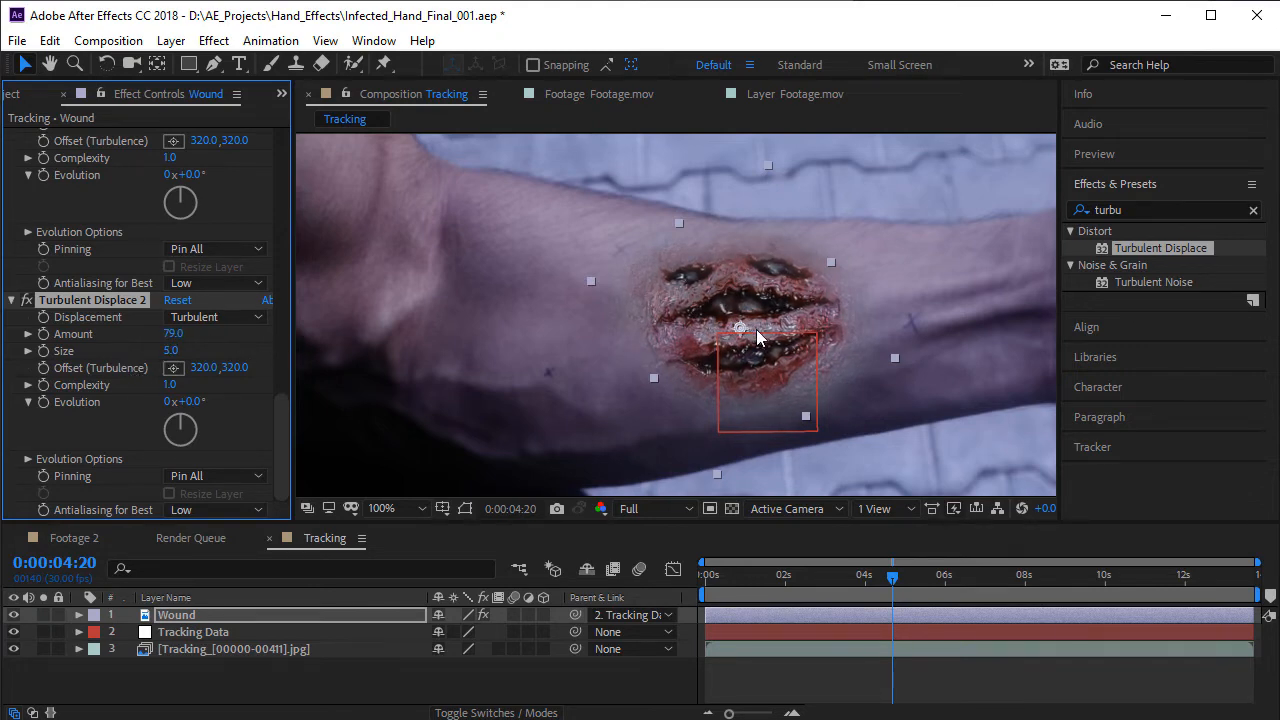
scroll(757, 338, up, 2)
drag(175, 336, 153, 347)
scroll(633, 306, down, 2)
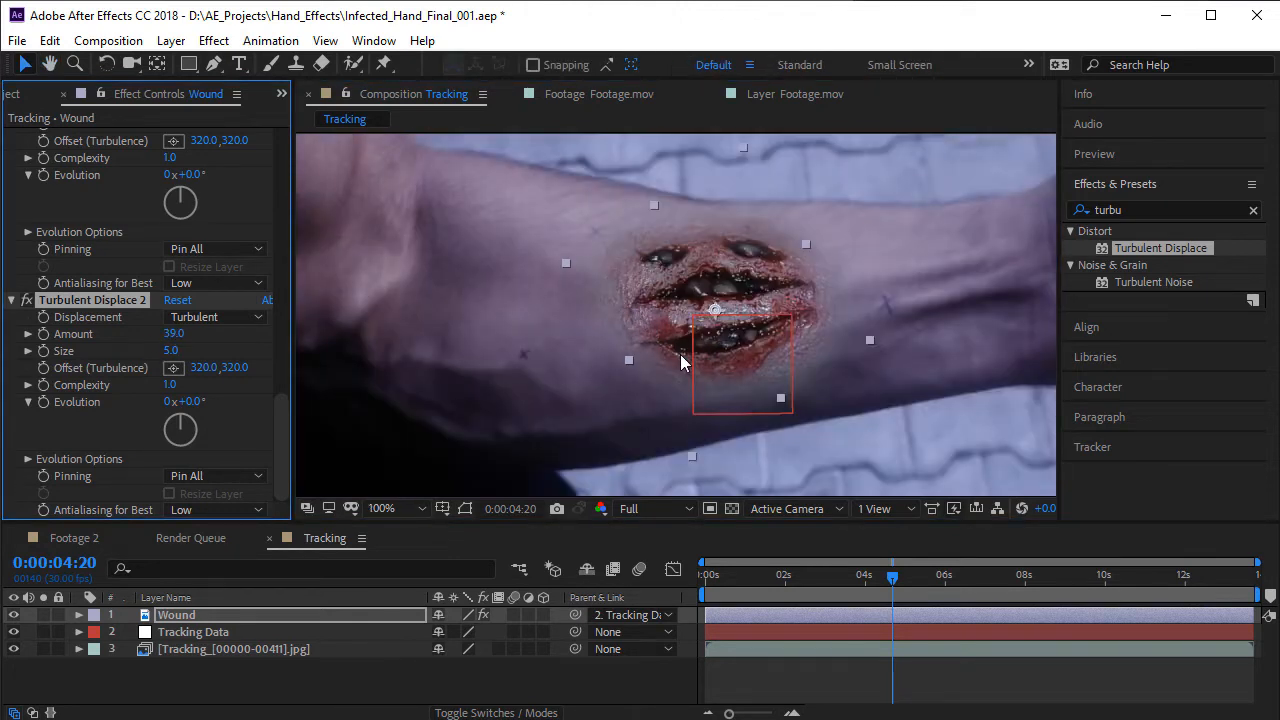
key(space)
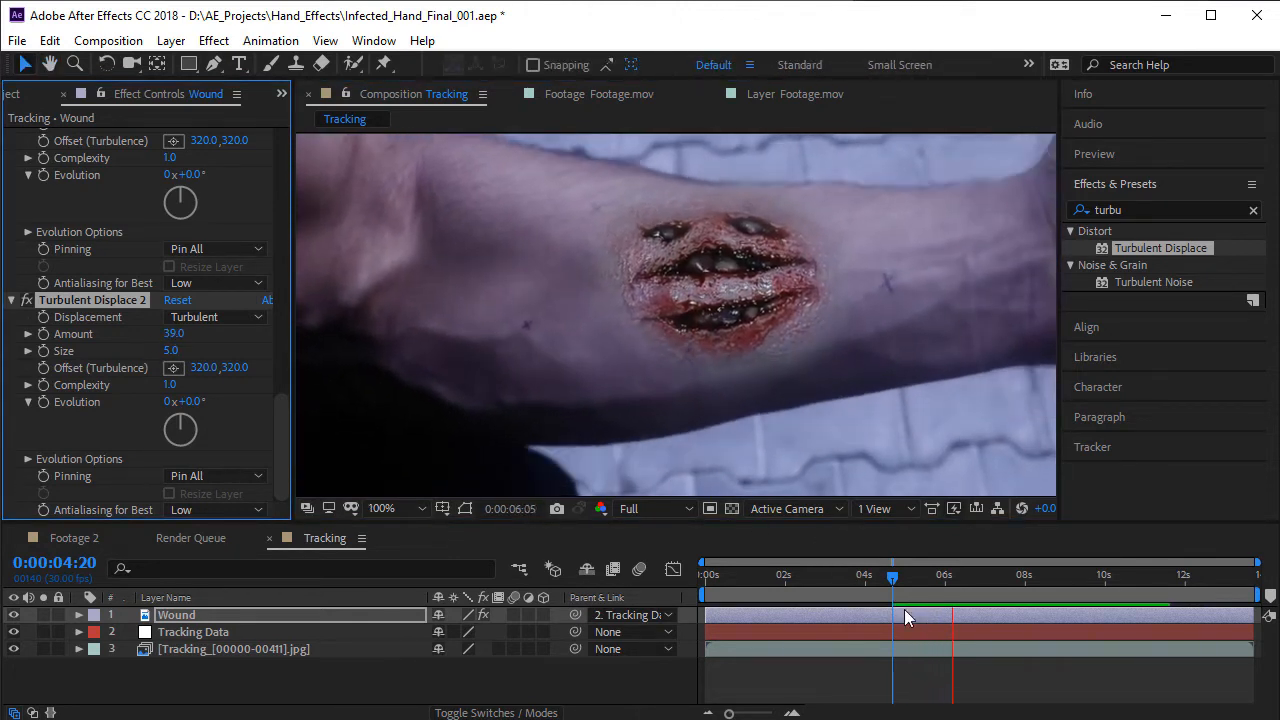
click(893, 592)
- Animate the Evolution of Turbulent Displace 2 with the expression time*100 and preview the motion from the start
drag(197, 401, 819, 459)
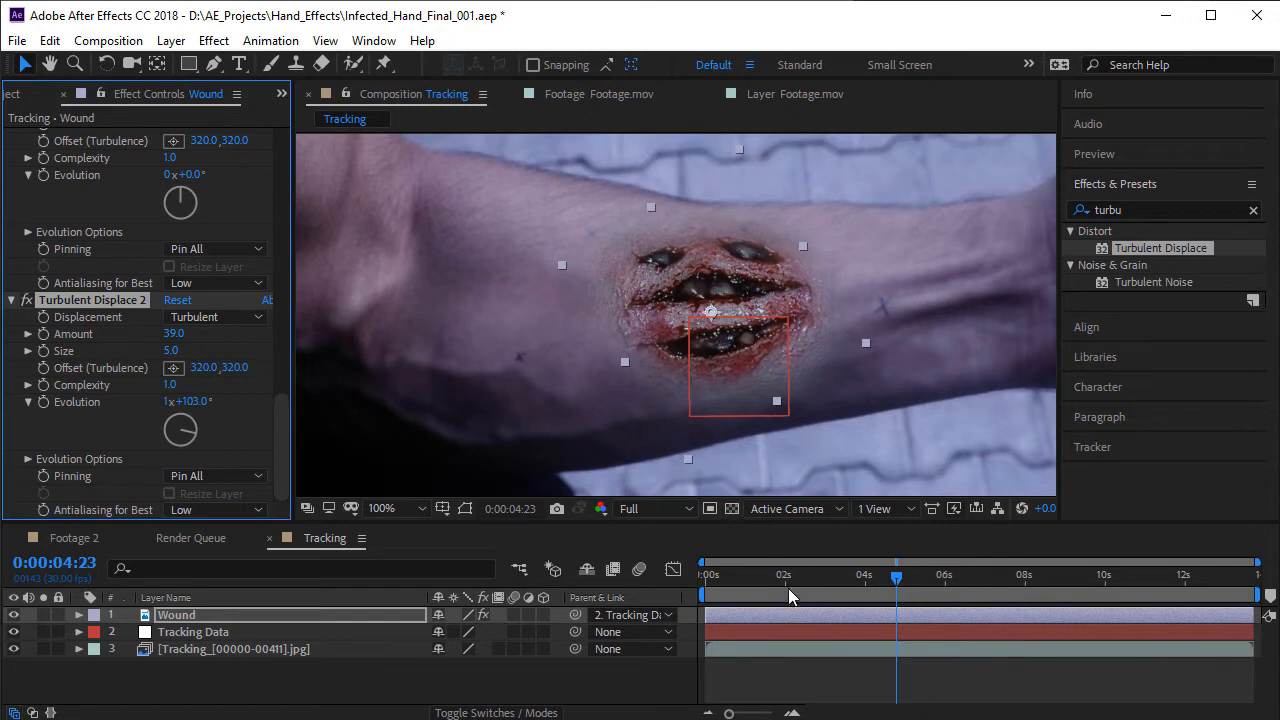
key(Home)
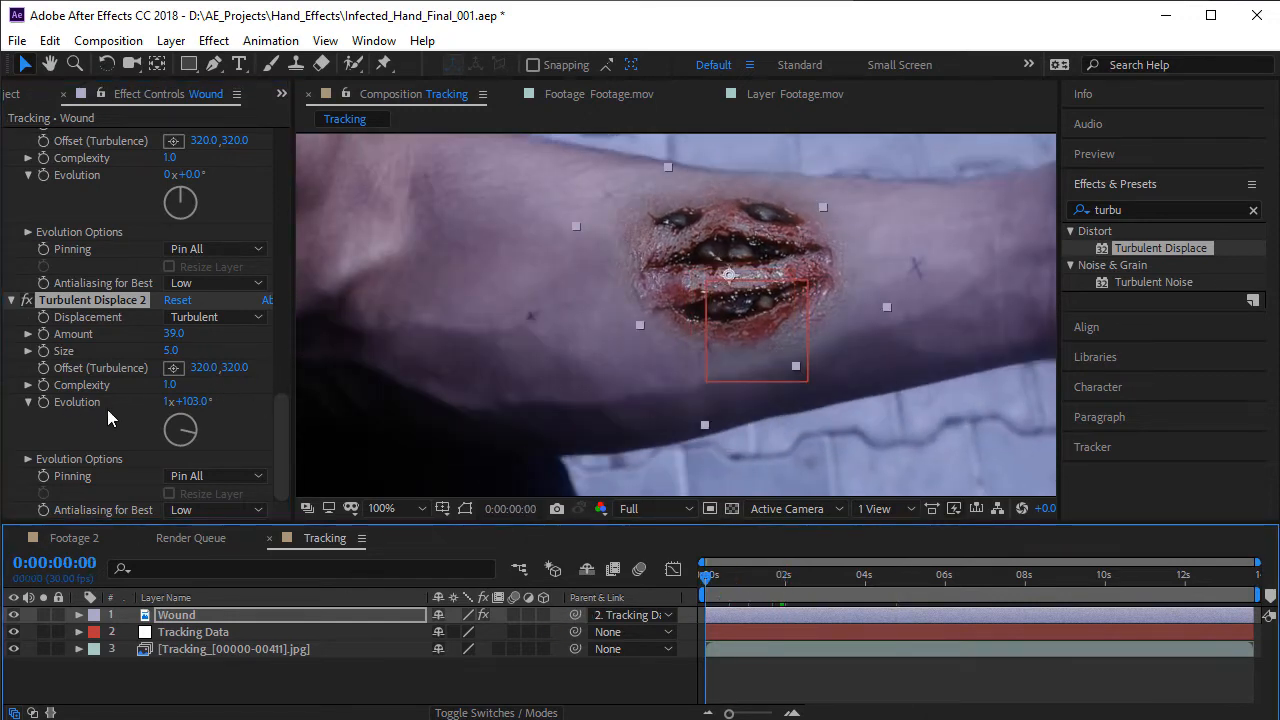
alt+click(43, 402)
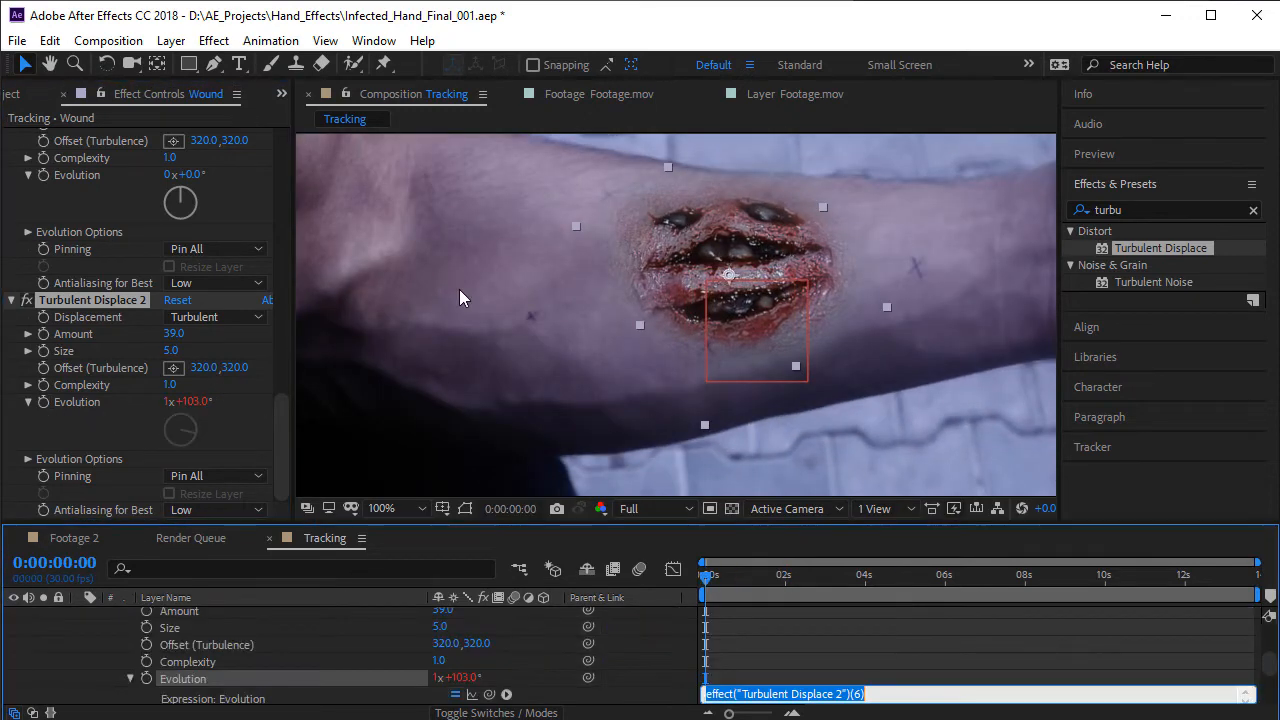
key(BackSpace)
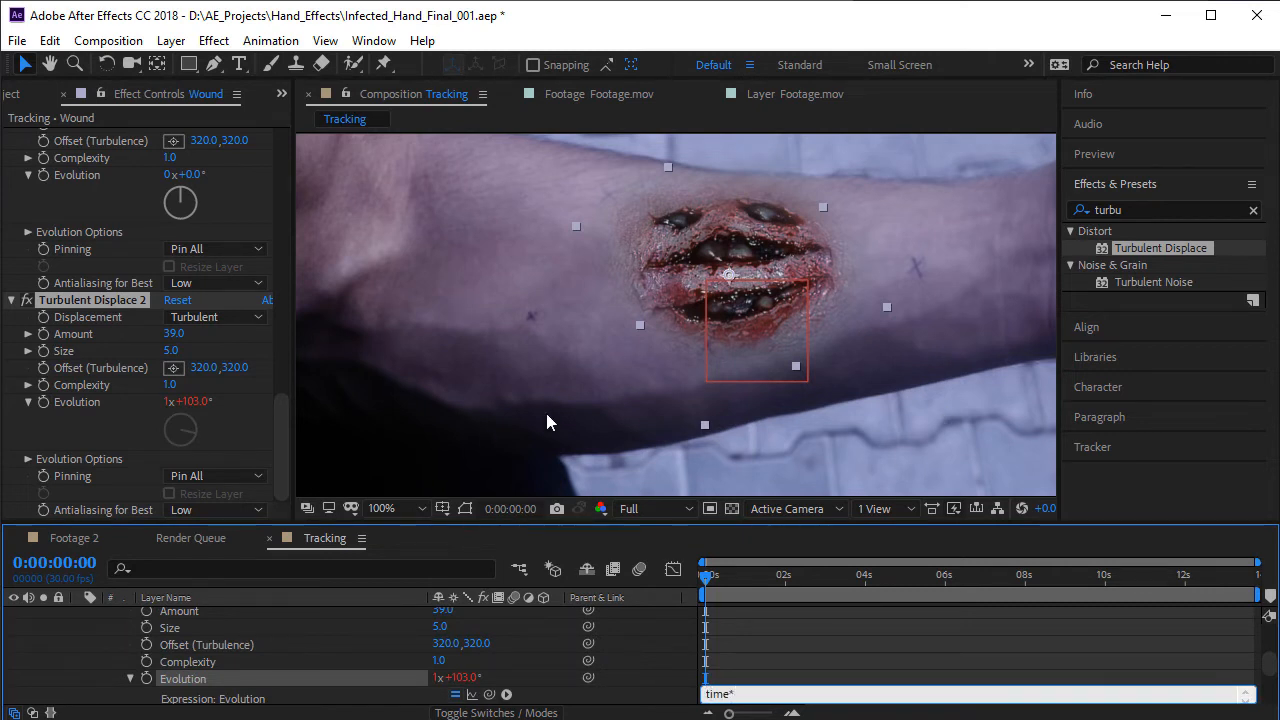
click(598, 353)
key(space)
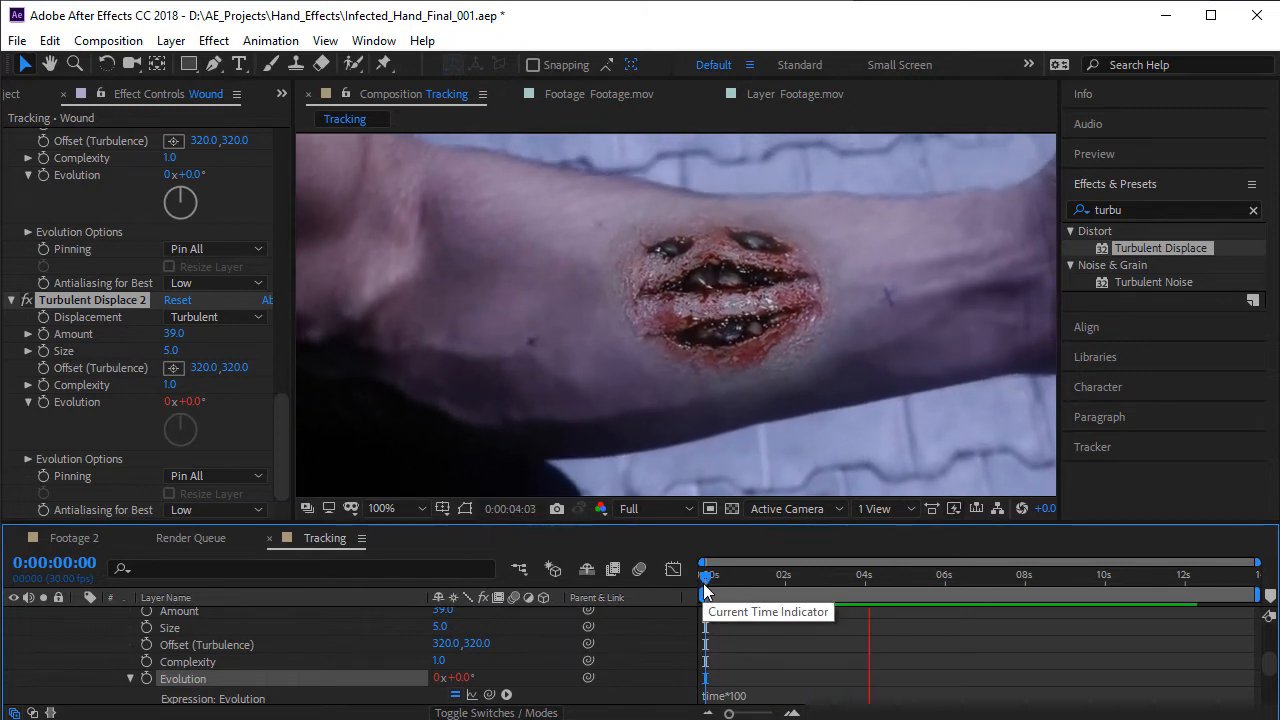
- Change the Evolution expression of Turbulent Displace 2 to time*250 and preview the faster motion
click(801, 585)
click(770, 694)
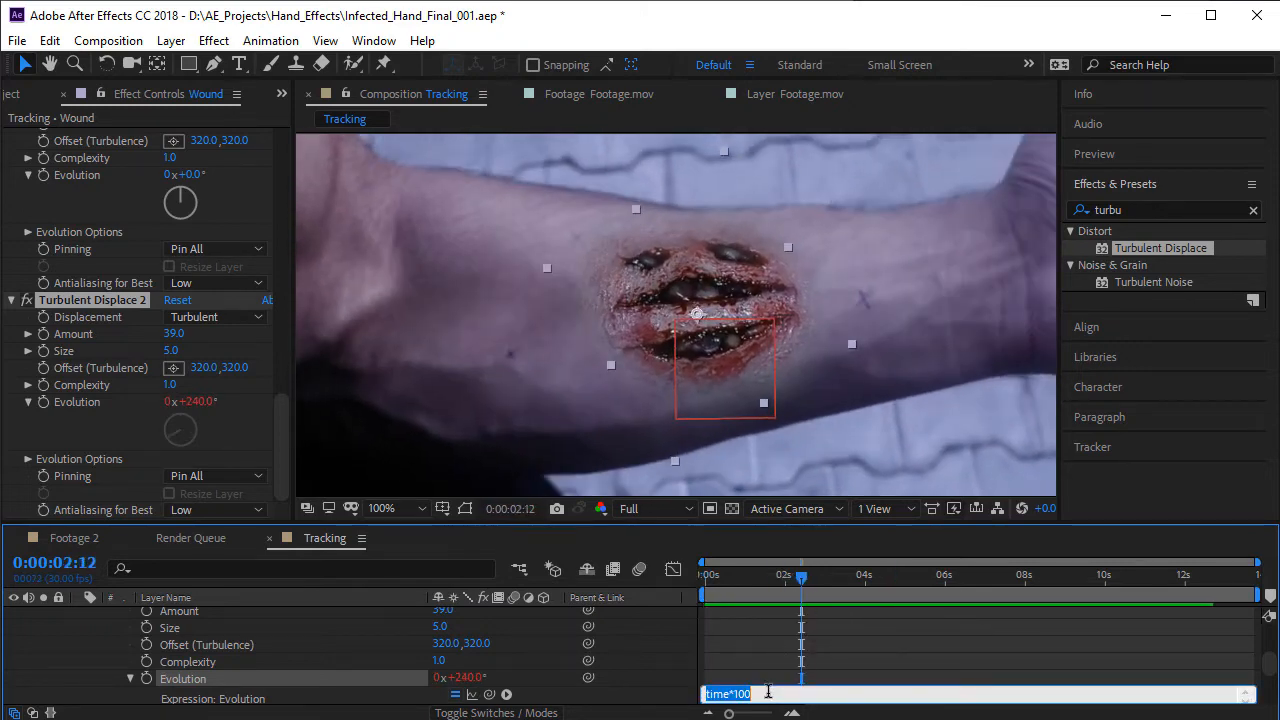
text(0)
click(839, 676)
key(space)
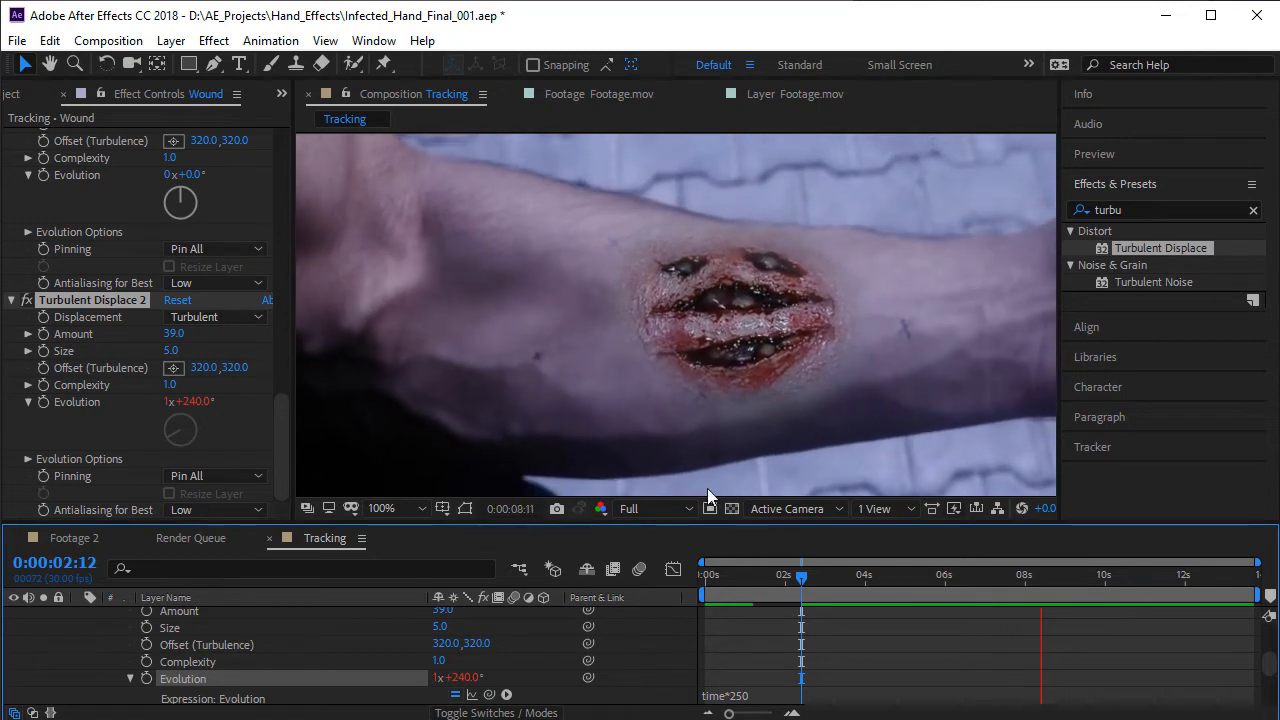
- Animate the Evolution of the first Turbulent Displace on the Wound layer with the expression time*200 and preview the motion
click(885, 575)
scroll(199, 309, up, 4)
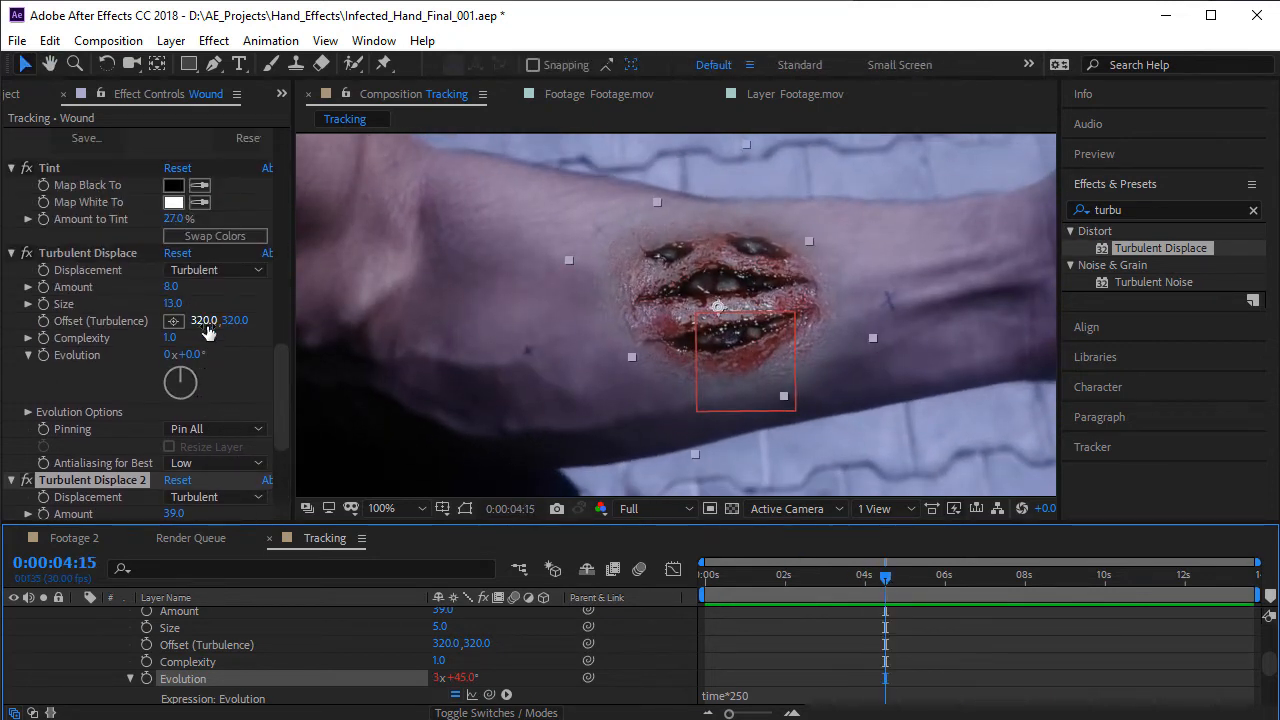
drag(192, 356, 701, 380)
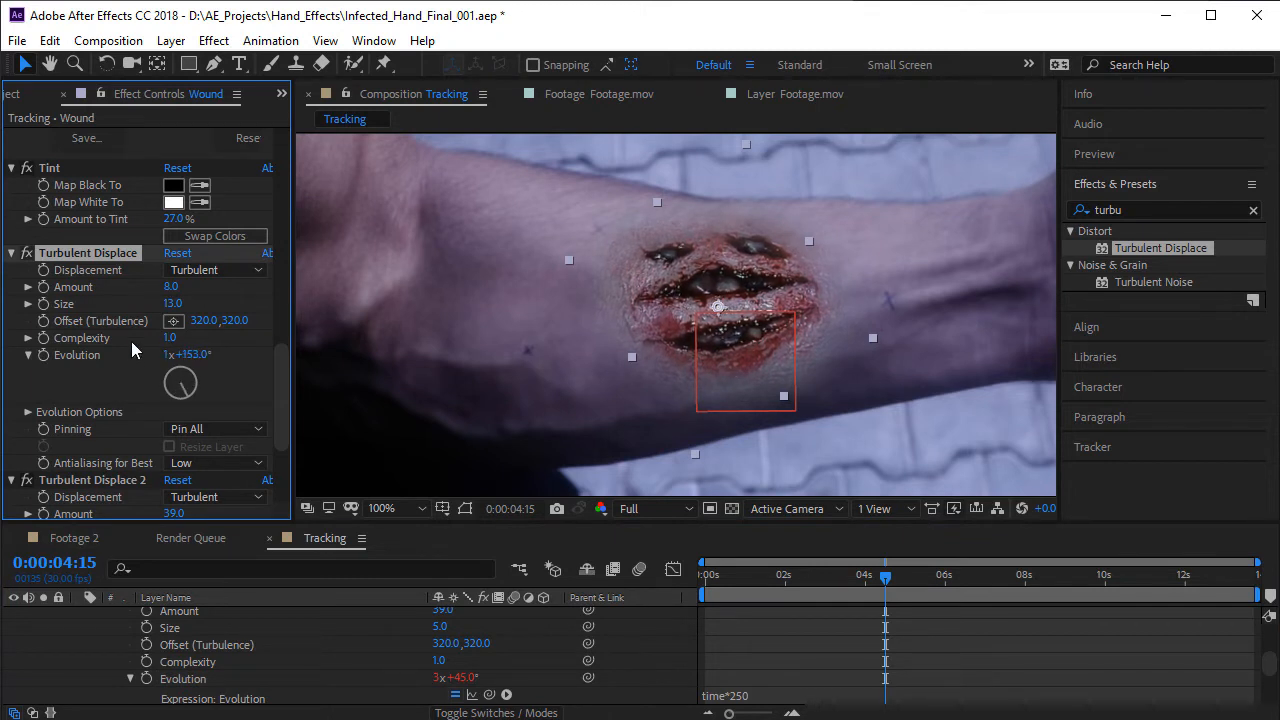
alt+click(43, 357)
text(ti)
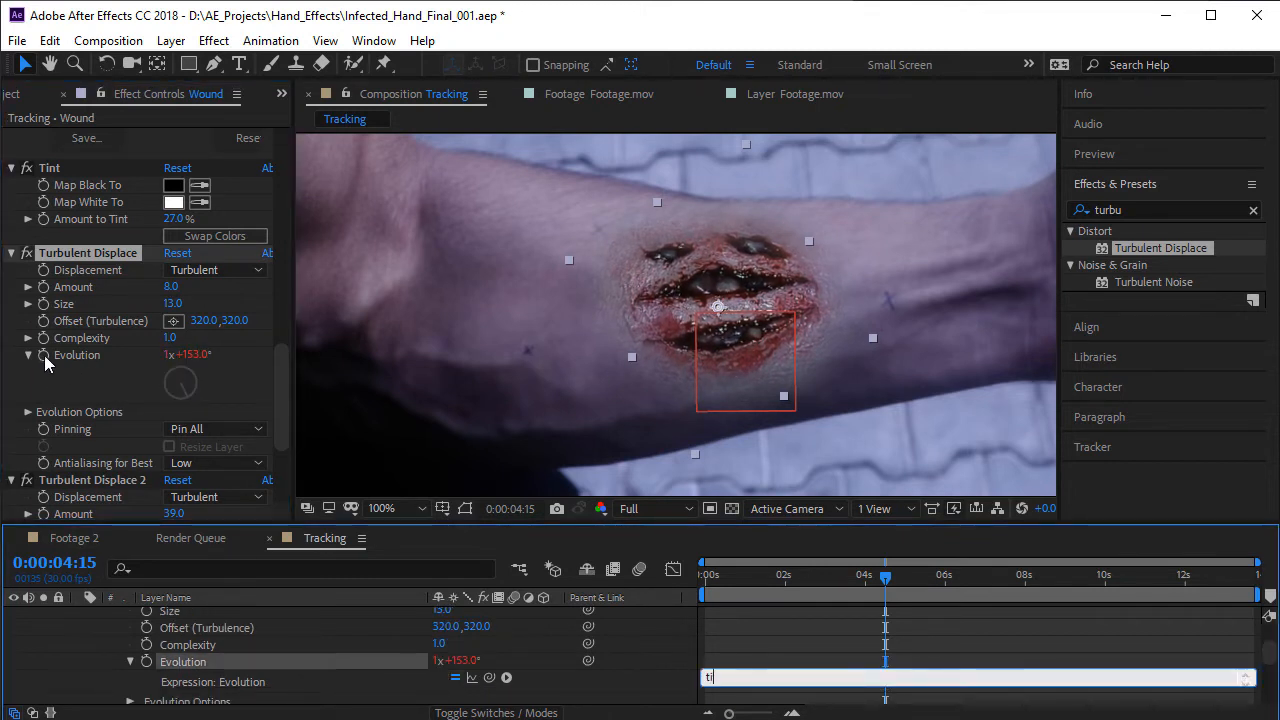
text(me*200)
key(KP_Enter)
key(space)
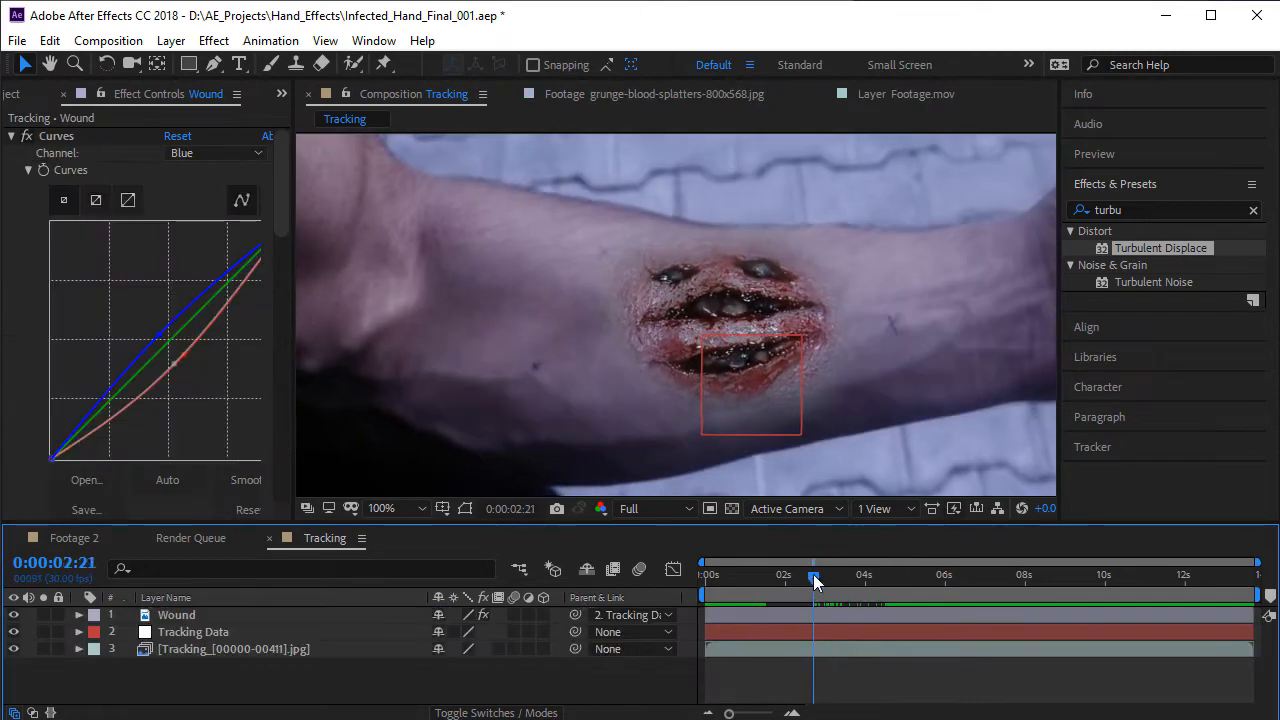
- Move to 0:00:06:17, create an adjustment layer above the Wound layer and rename it CC
drag(813, 574, 967, 584)
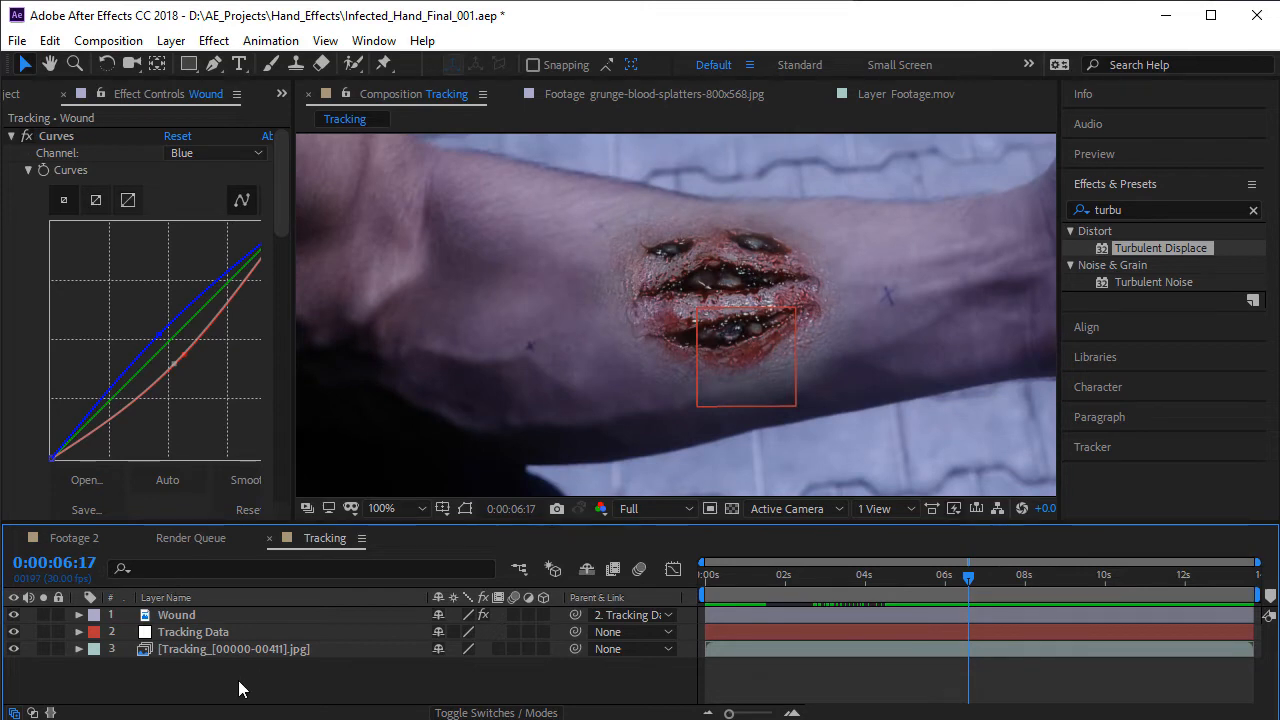
click(170, 40)
mouse_move(210, 63)
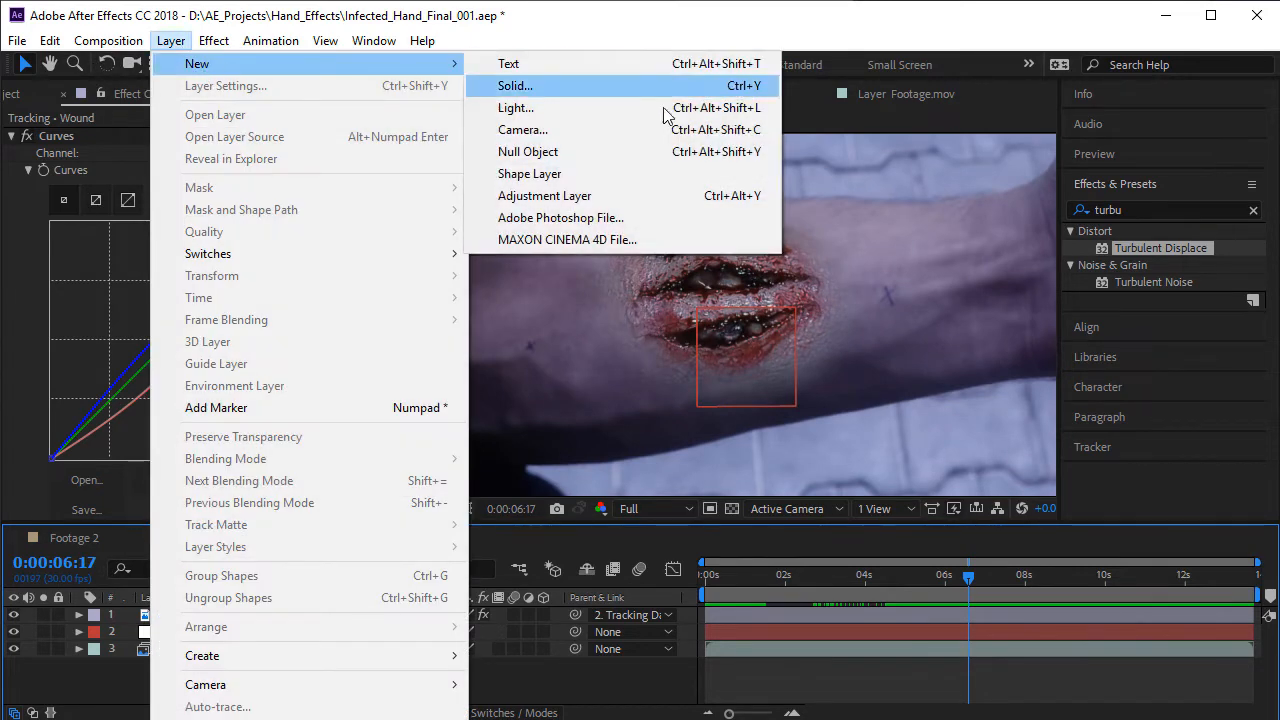
click(605, 196)
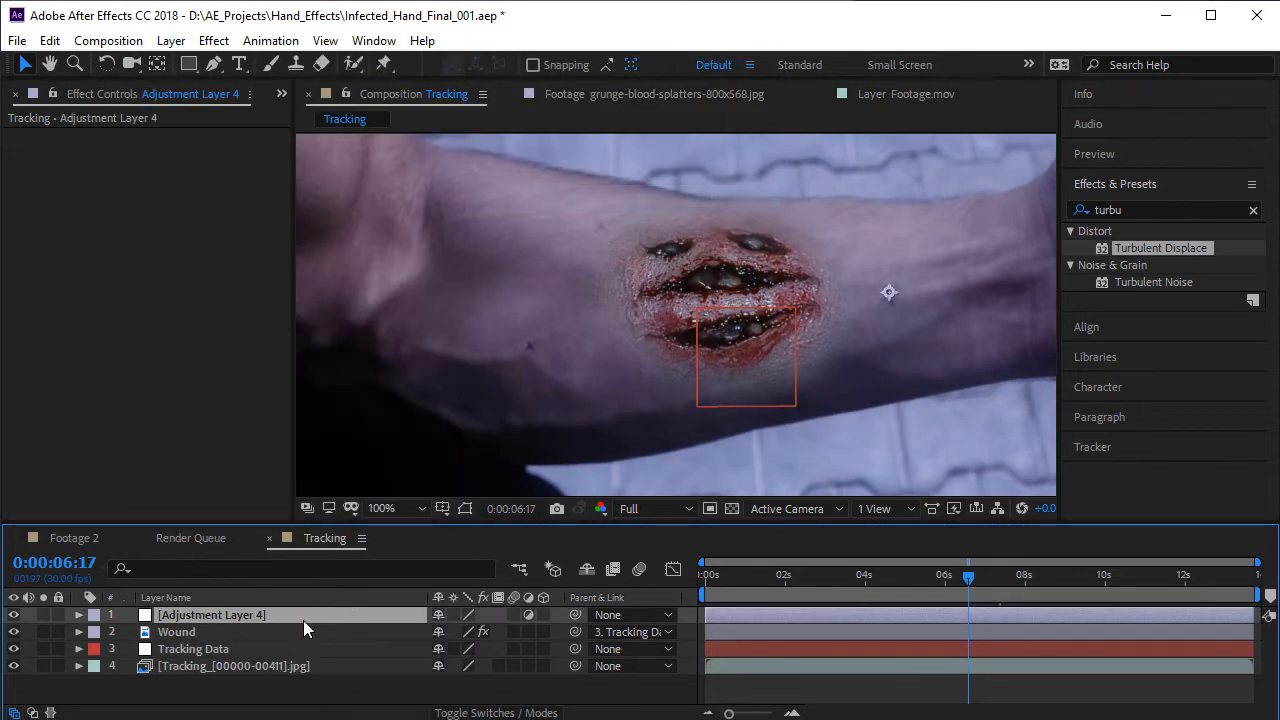
key(Return)
text(CC)
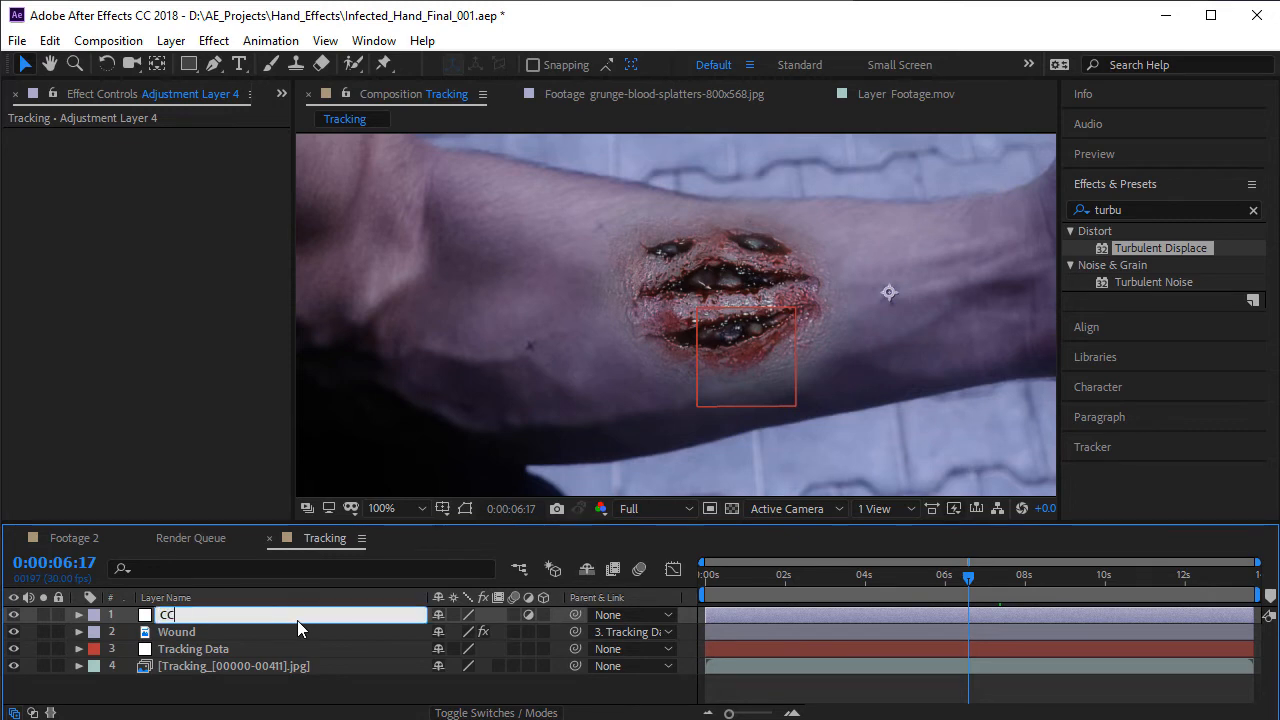
key(Return)
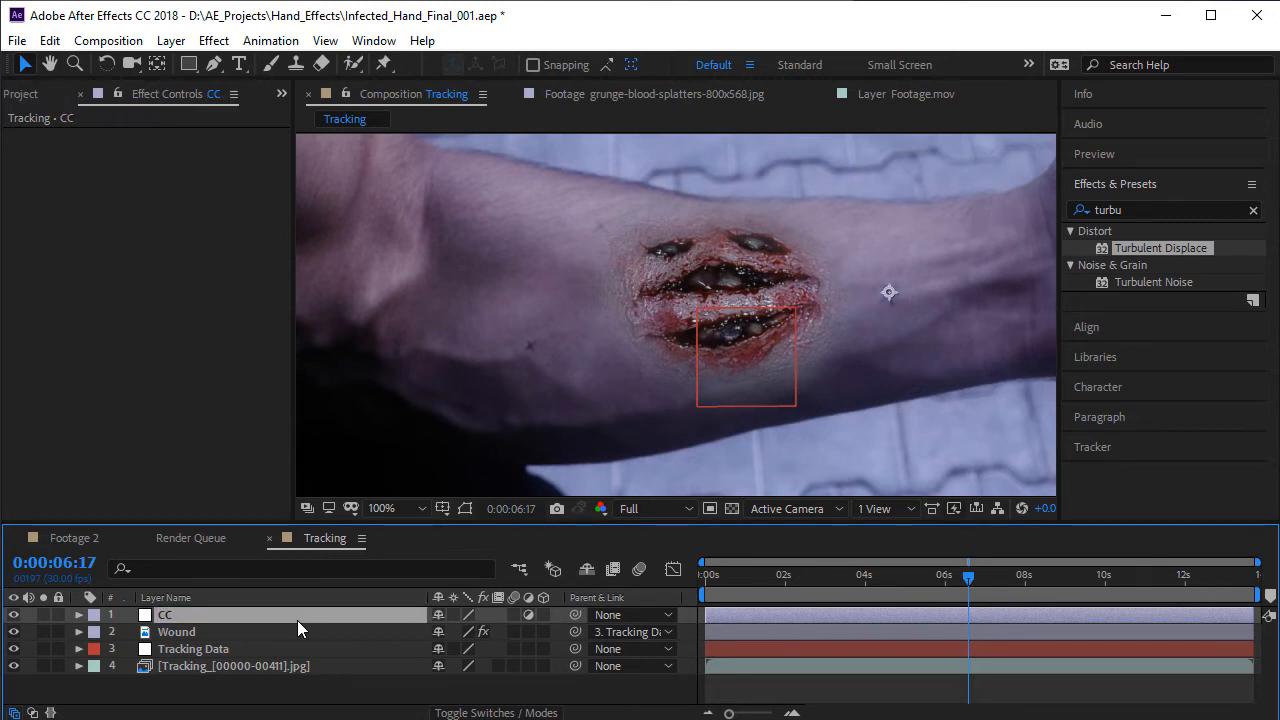
- Apply the Curves effect to the CC layer and lower the RGB midtones slightly to darken the shot
click(216, 40)
mouse_move(323, 249)
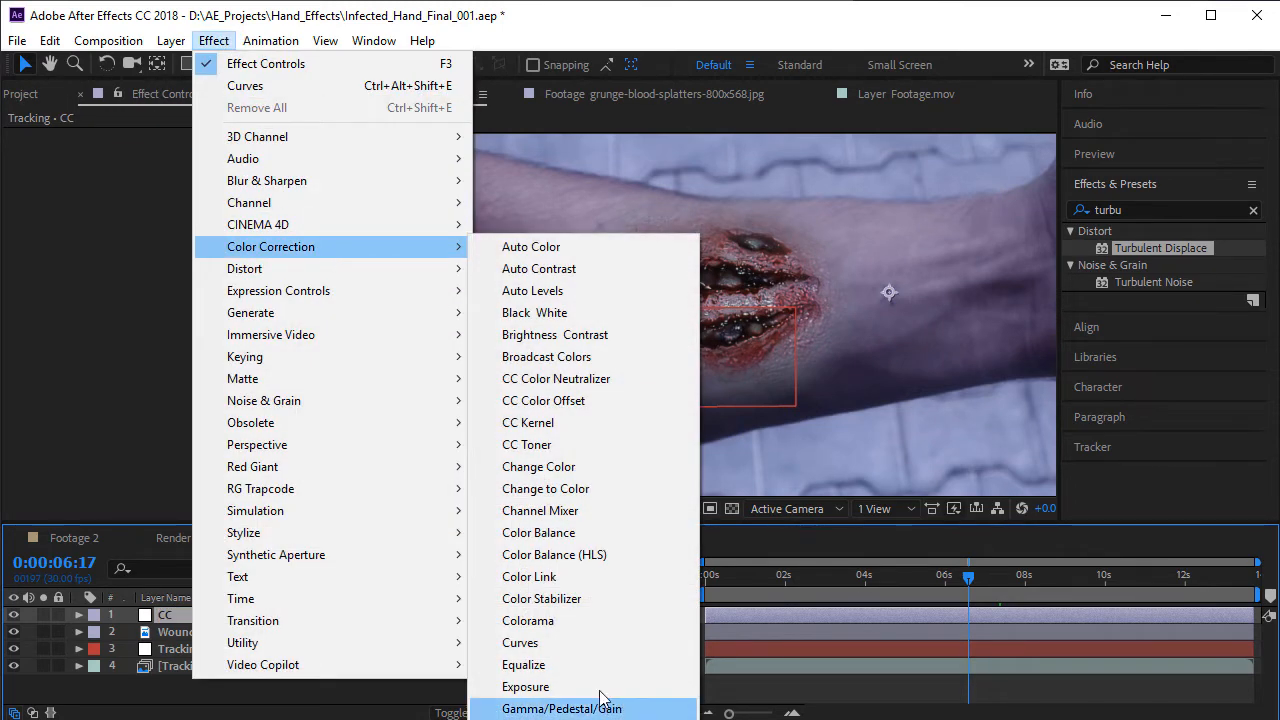
click(545, 643)
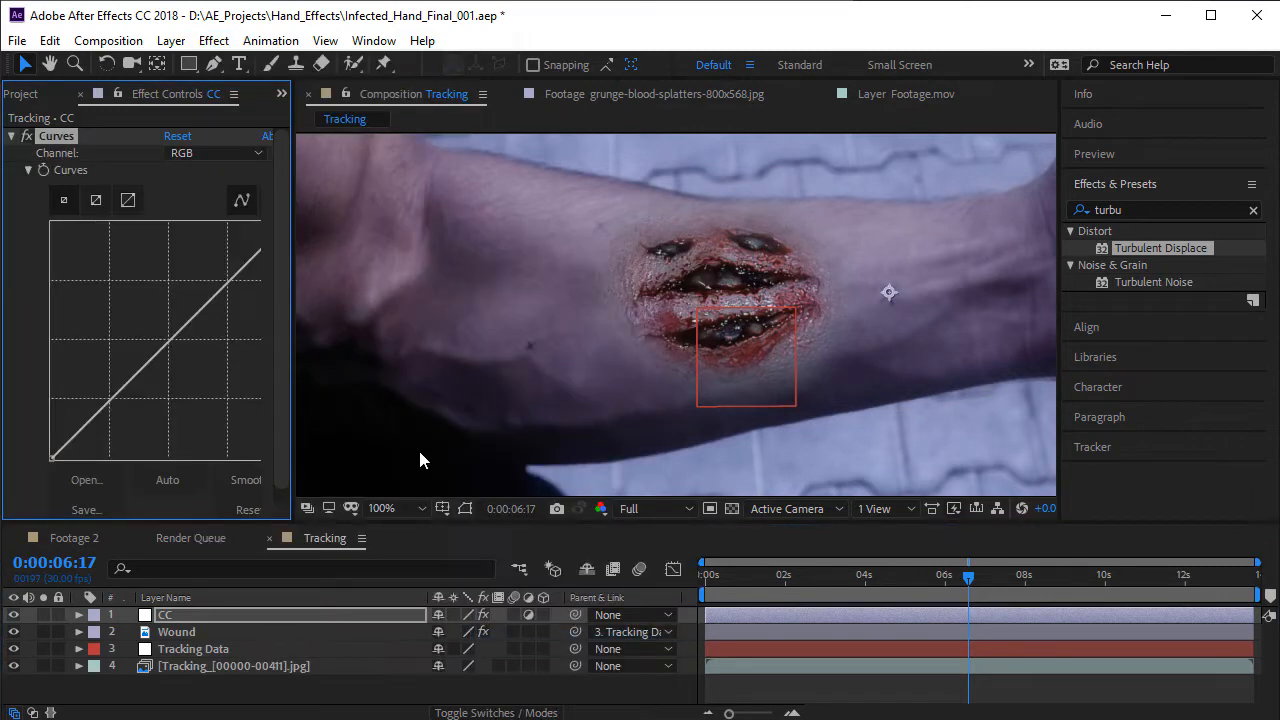
drag(177, 347, 177, 362)
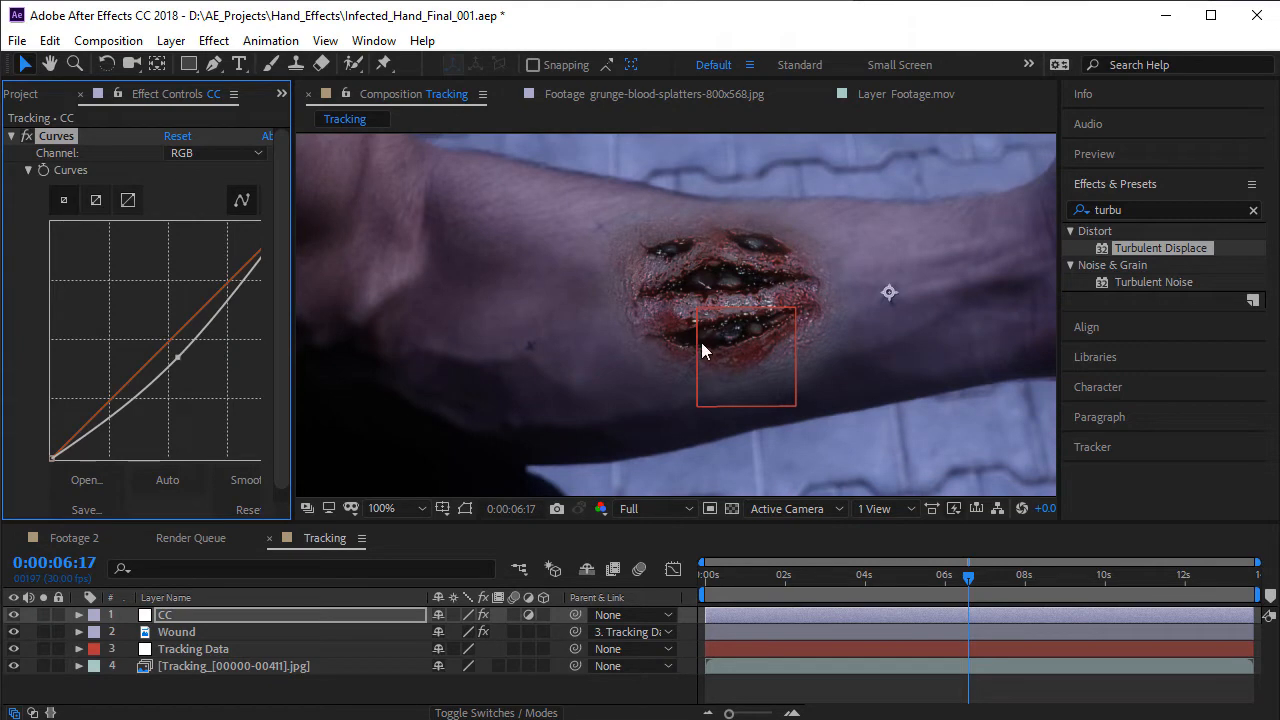
- Examine up close how the wound's edges and colors blend with the surrounding skin after the darkening
scroll(701, 342, up, 2)
key(space)
mouse_move(789, 346)
mouse_down()
mouse_move(678, 330)
mouse_move(797, 366)
mouse_up()
scroll(571, 320, down, 2)
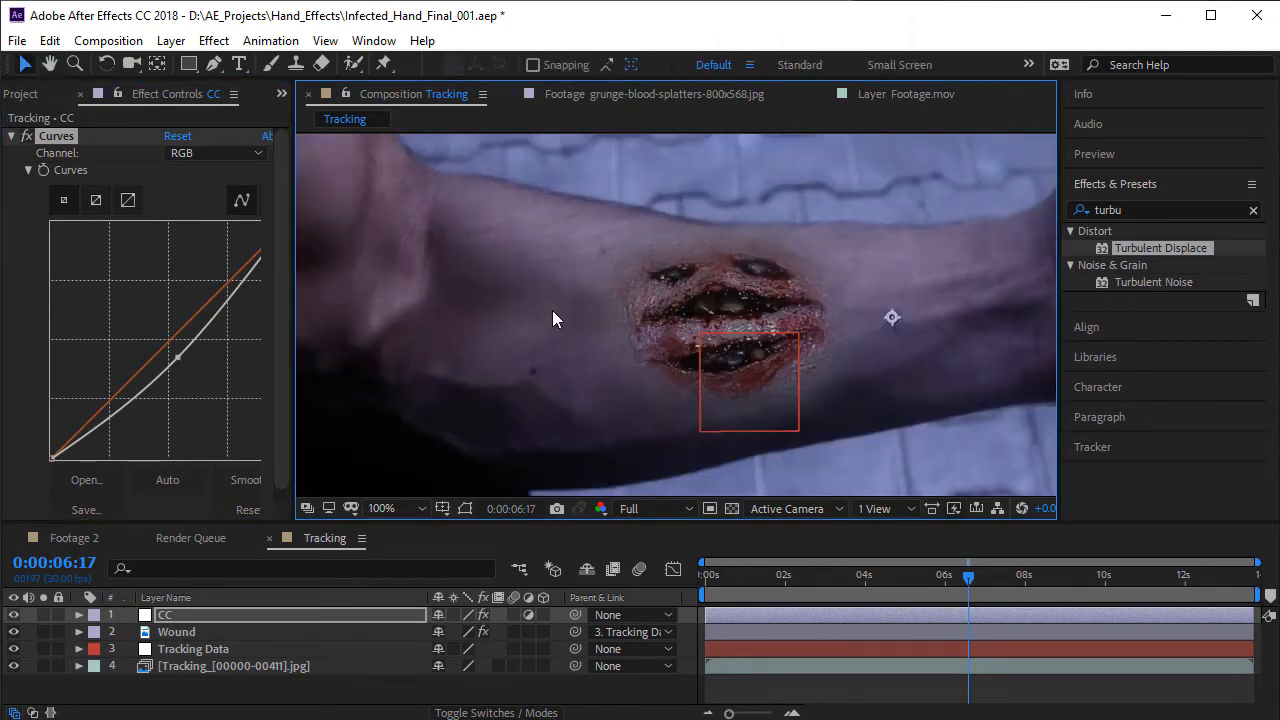
scroll(753, 345, up, 2)
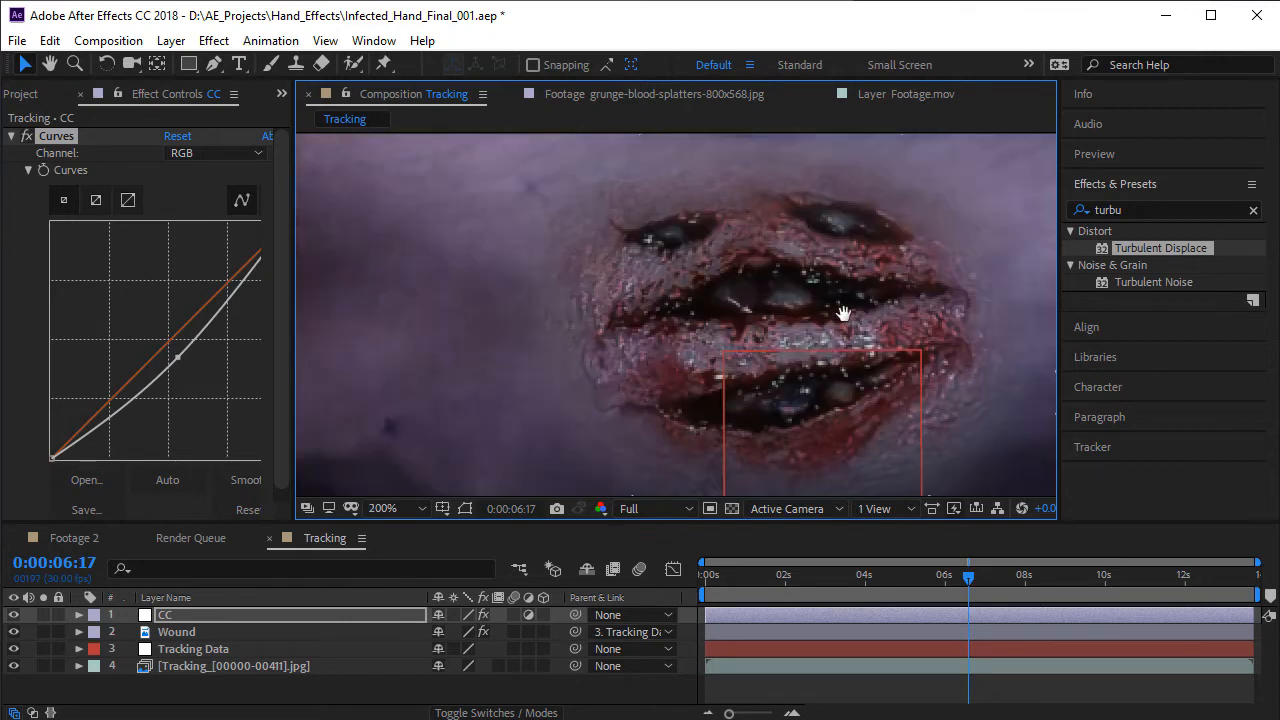
key(space)
drag(846, 309, 693, 304)
scroll(905, 291, down, 1)
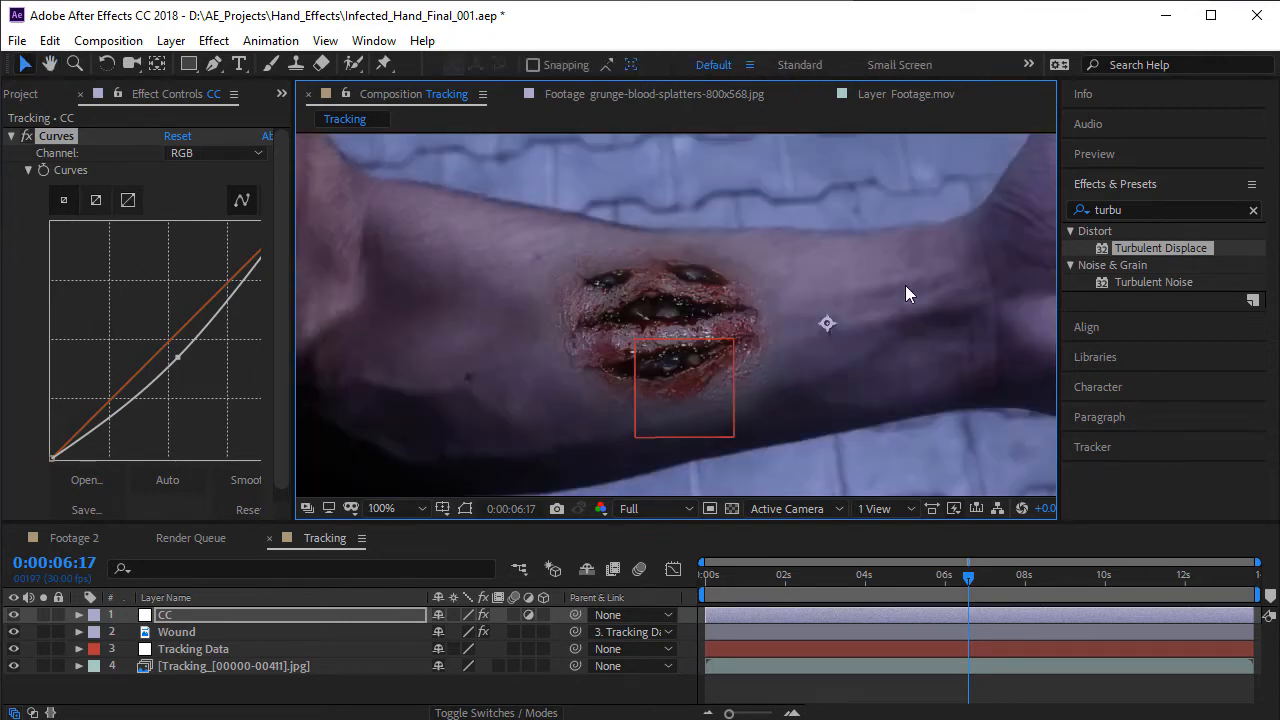
drag(552, 363, 683, 249)
scroll(534, 352, up, 1)
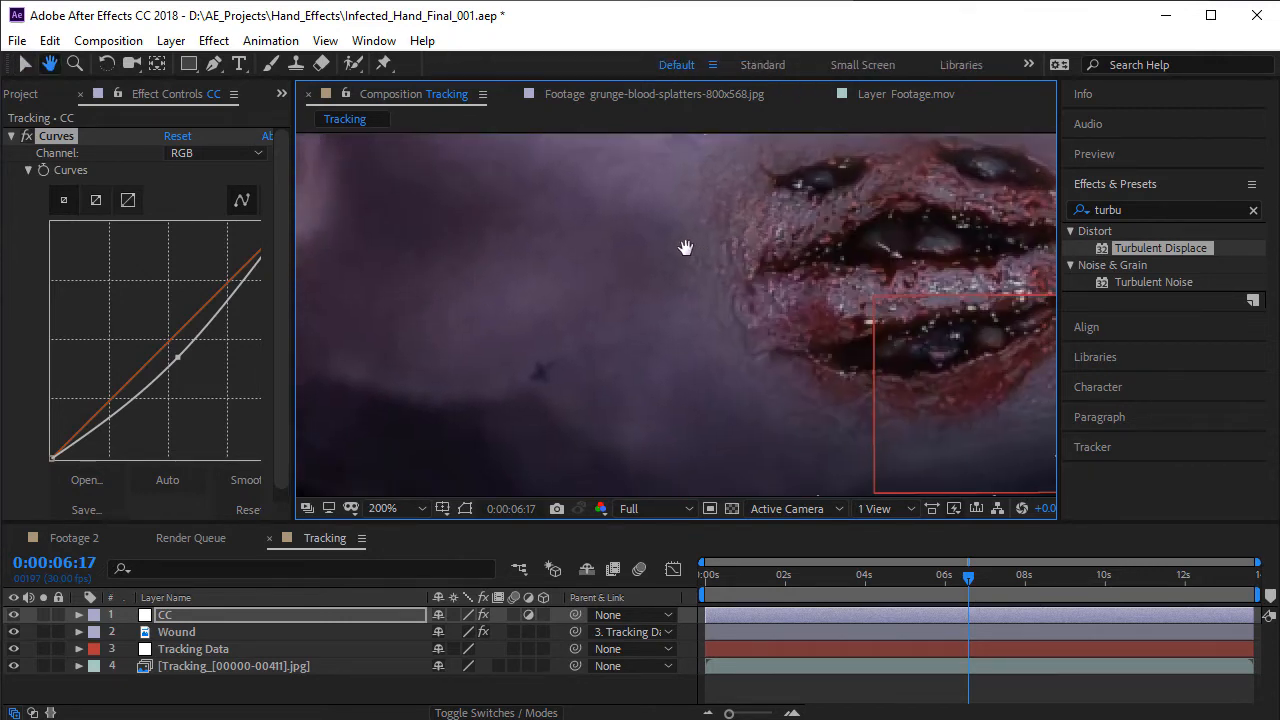
scroll(667, 288, down, 1)
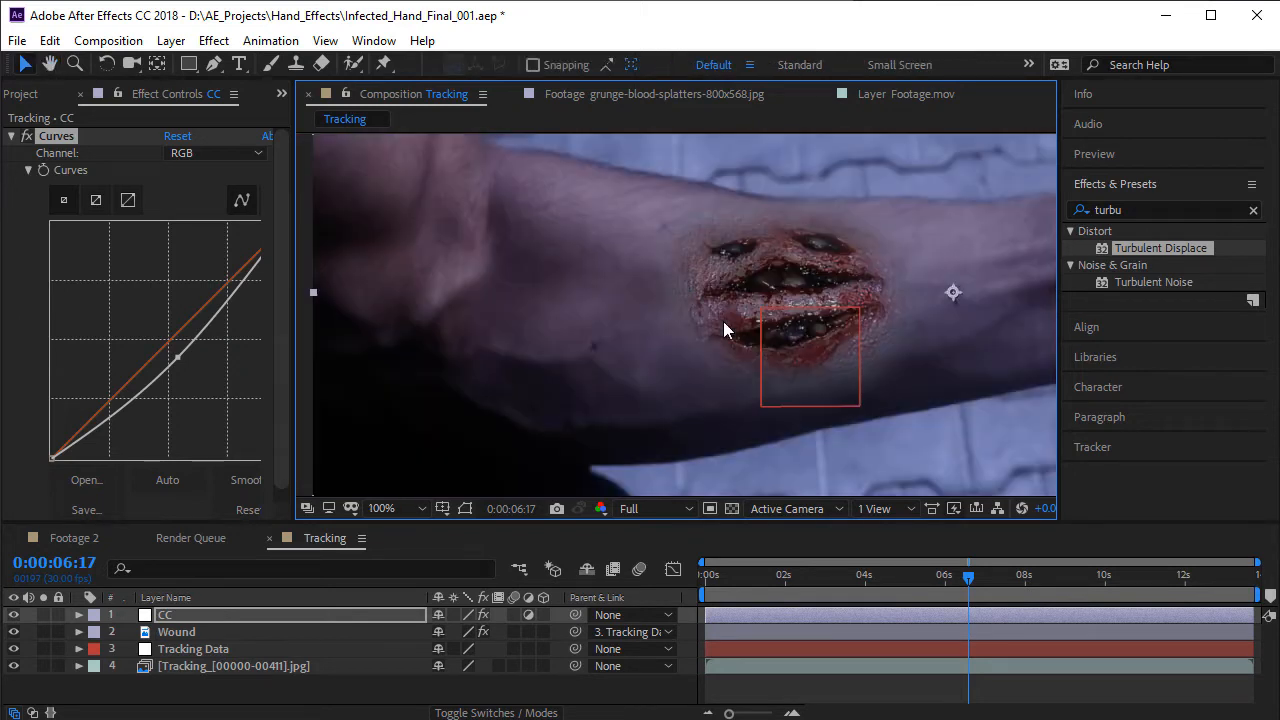
- In Curves 2 on the Wound layer, adjust the Red channel's midtones and lower its shadows and highlights
click(197, 631)
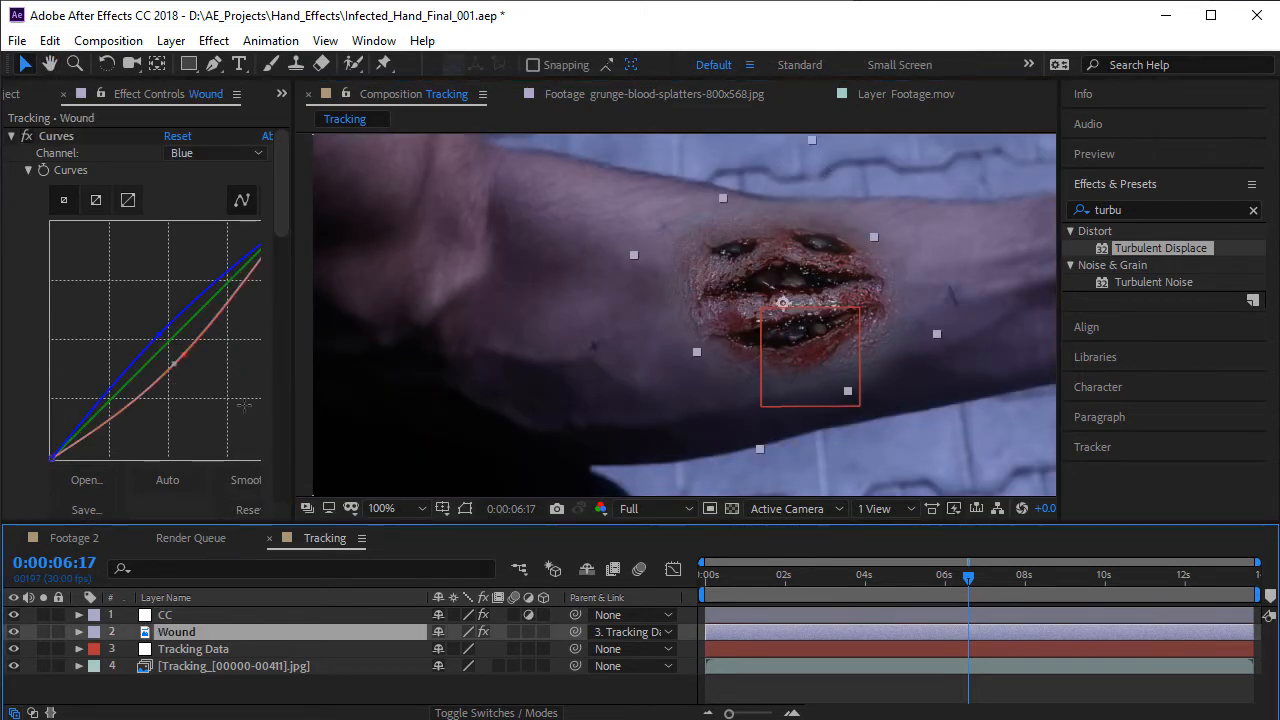
key(ctrl+d)
scroll(133, 384, down, 3)
scroll(127, 370, down, 3)
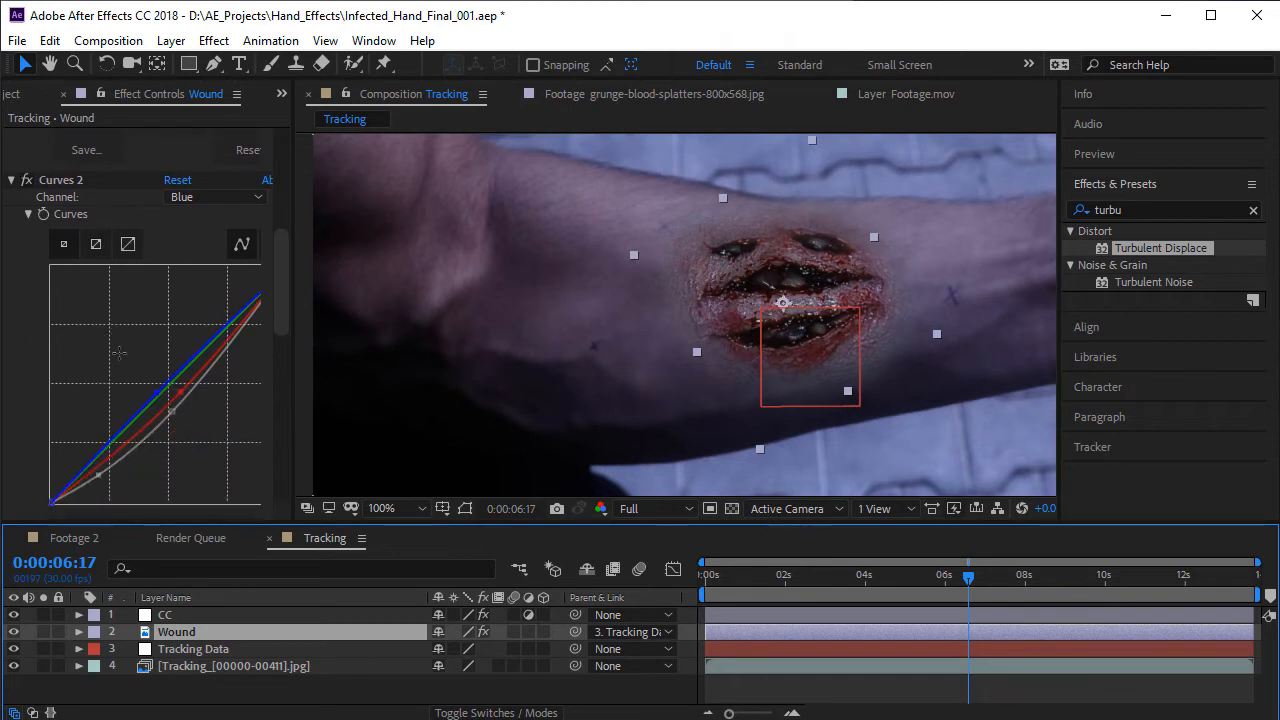
click(212, 198)
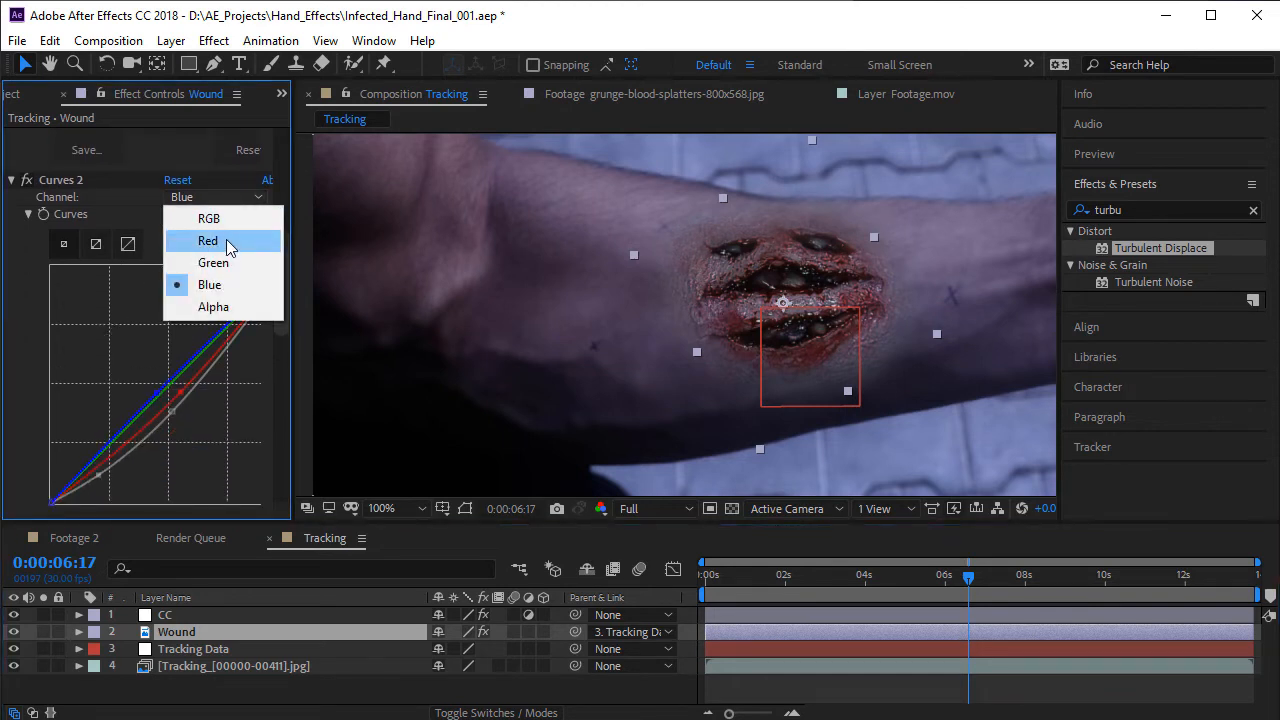
click(229, 248)
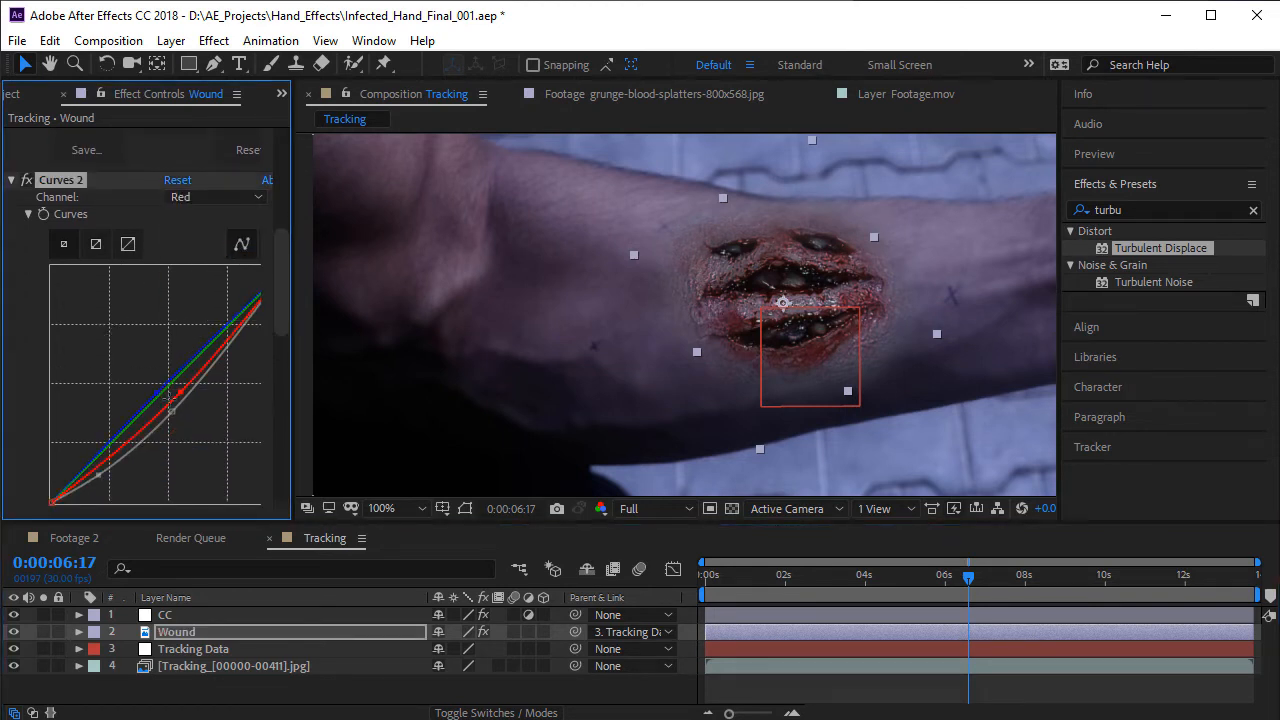
mouse_move(180, 394)
mouse_down()
mouse_move(158, 388)
mouse_move(174, 402)
mouse_up()
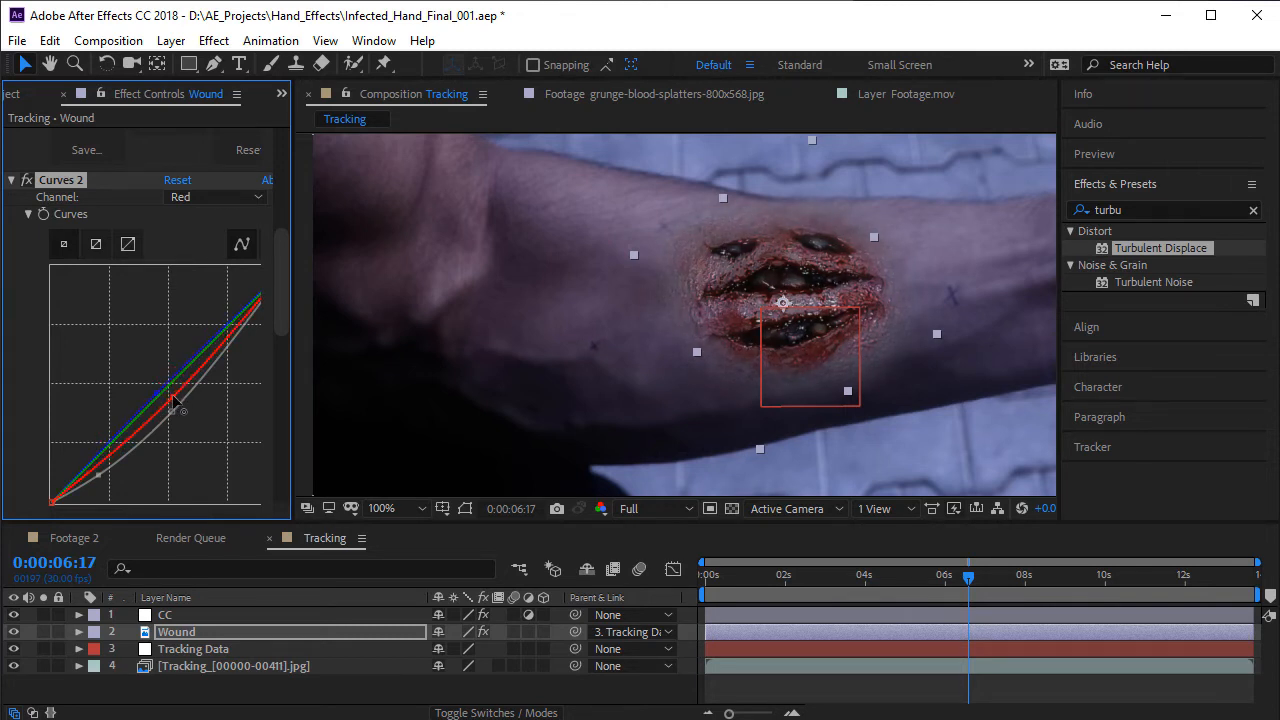
mouse_move(90, 476)
mouse_down()
mouse_move(63, 455)
mouse_move(86, 486)
mouse_up()
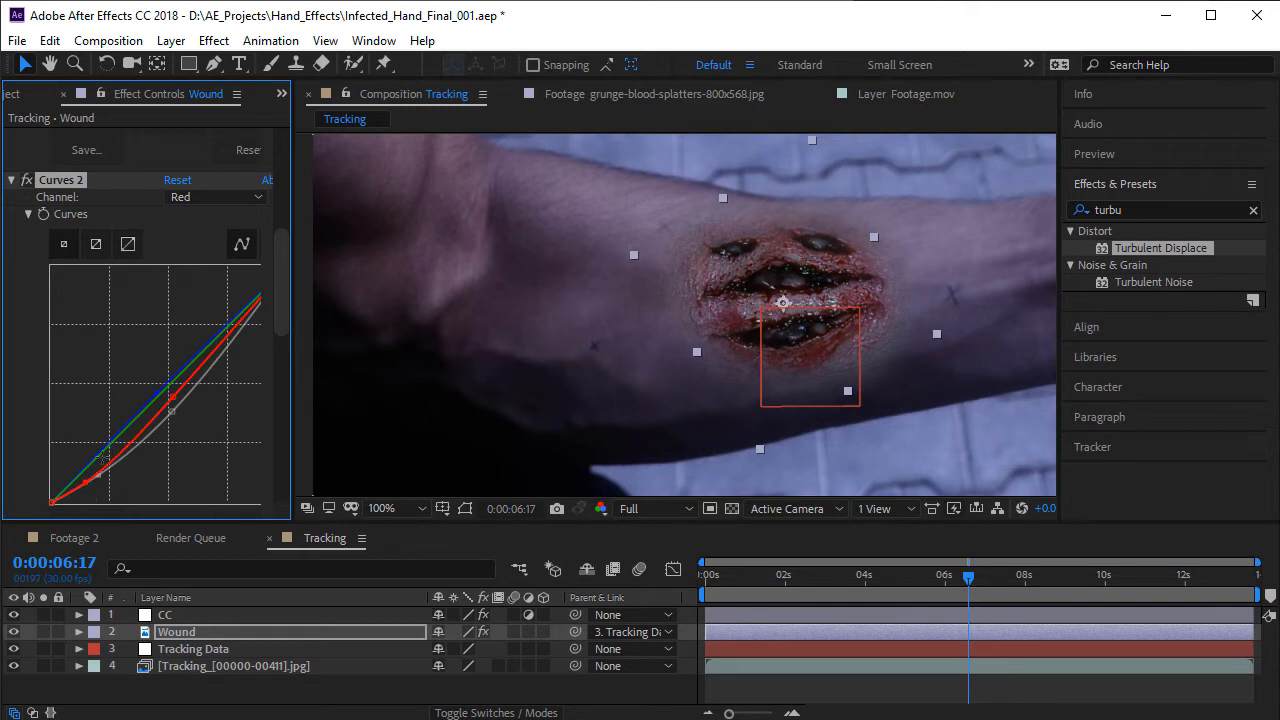
drag(247, 308, 236, 340)
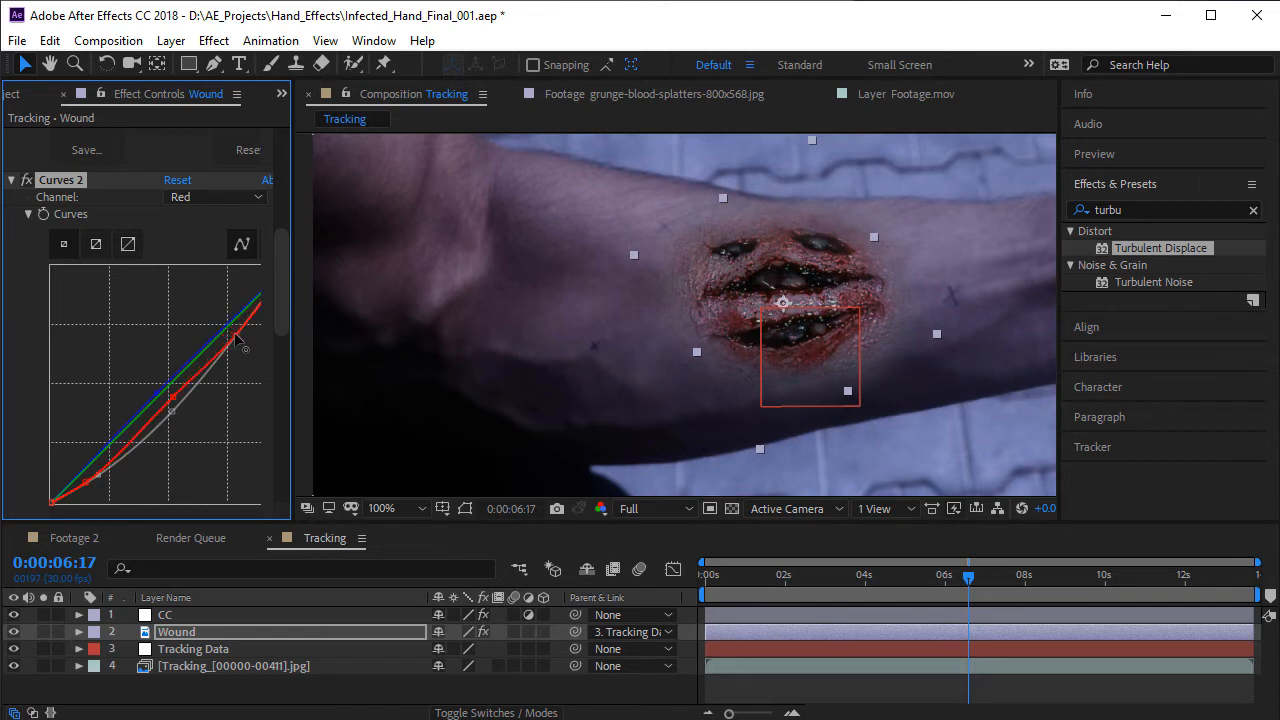
- Adjust the Blue channel's highlights and shadows in Curves 2 on the Wound layer
click(210, 197)
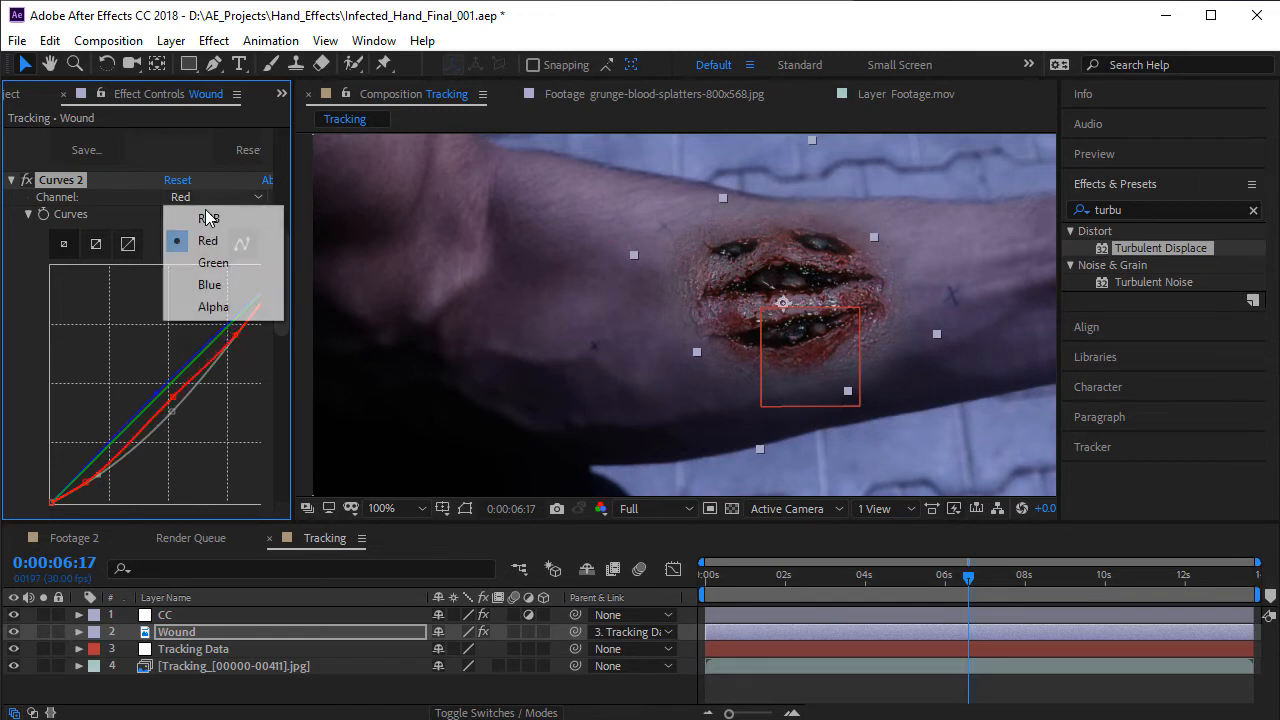
click(206, 281)
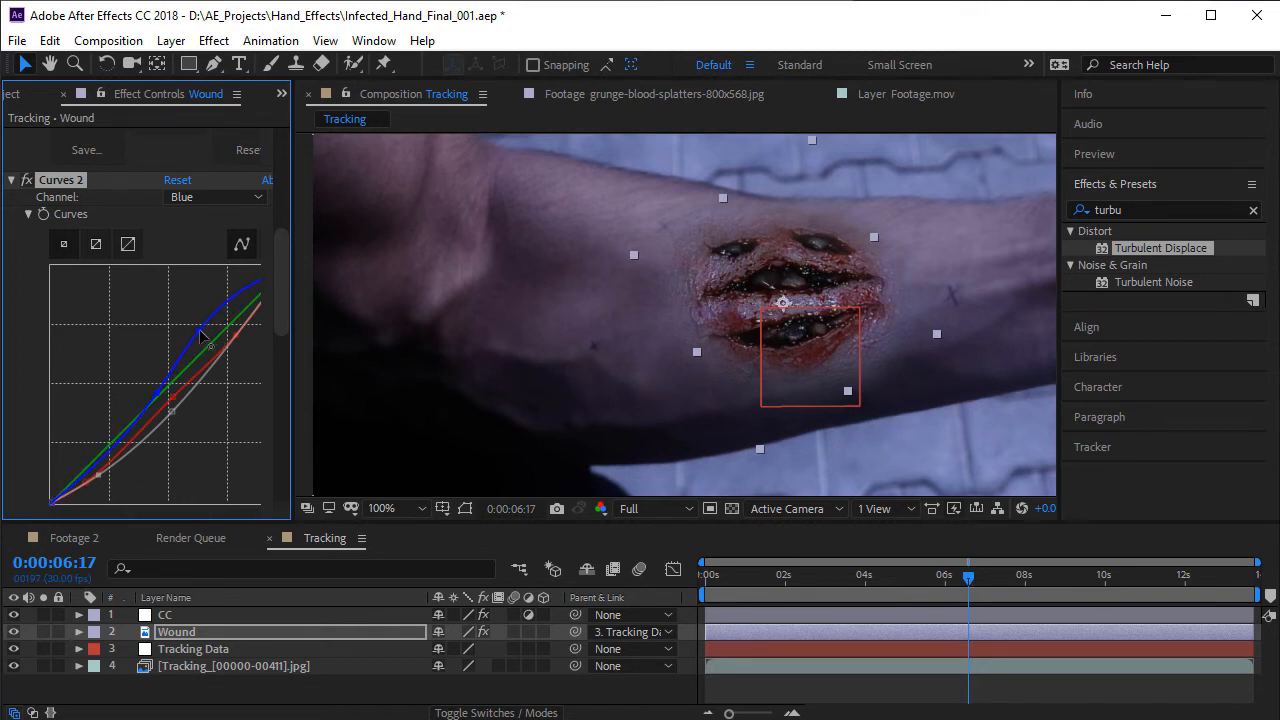
drag(201, 335, 220, 349)
drag(75, 457, 97, 481)
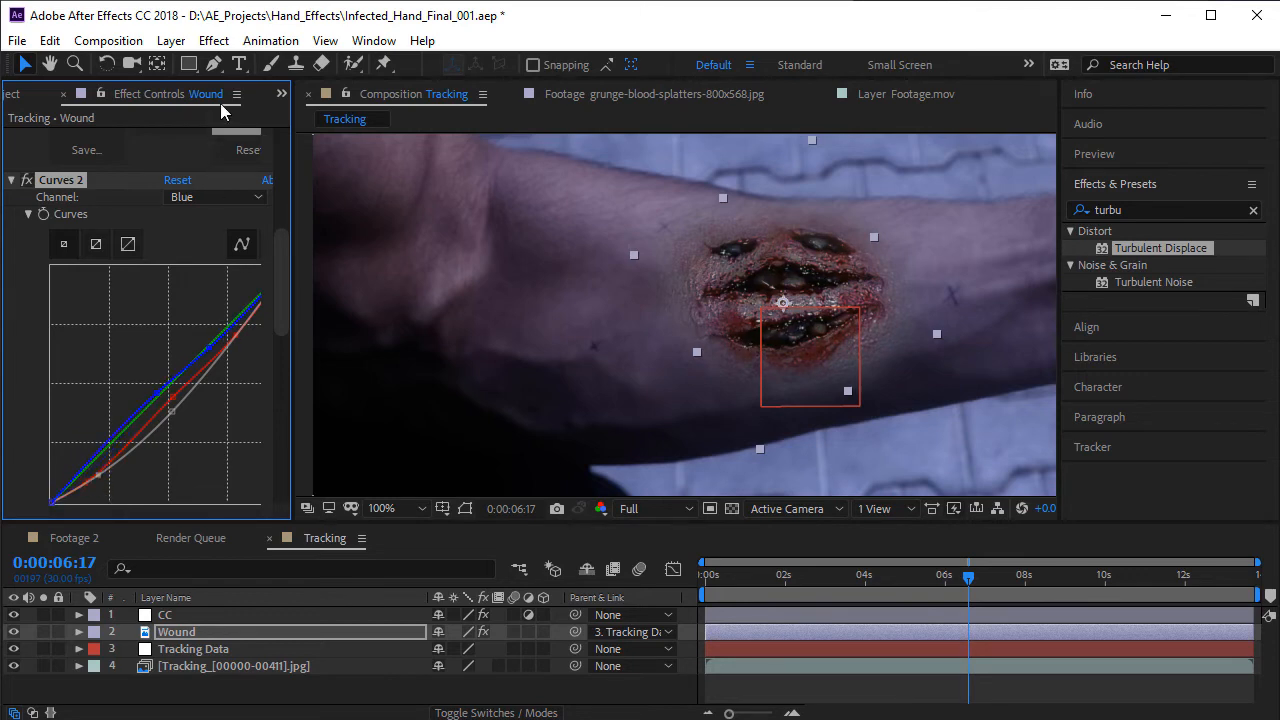
- Add a third Curves effect to the Wound layer and raise its RGB midtones slightly
click(214, 41)
mouse_move(330, 260)
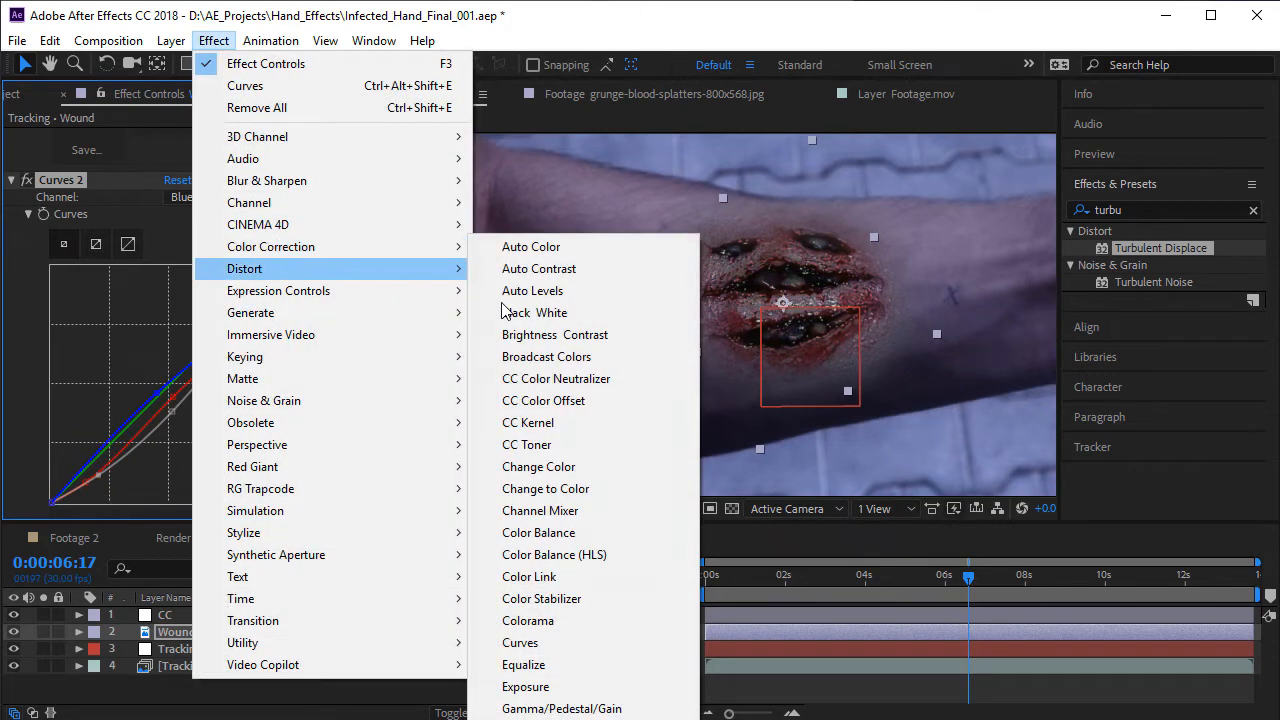
click(530, 641)
scroll(674, 299, up, 1)
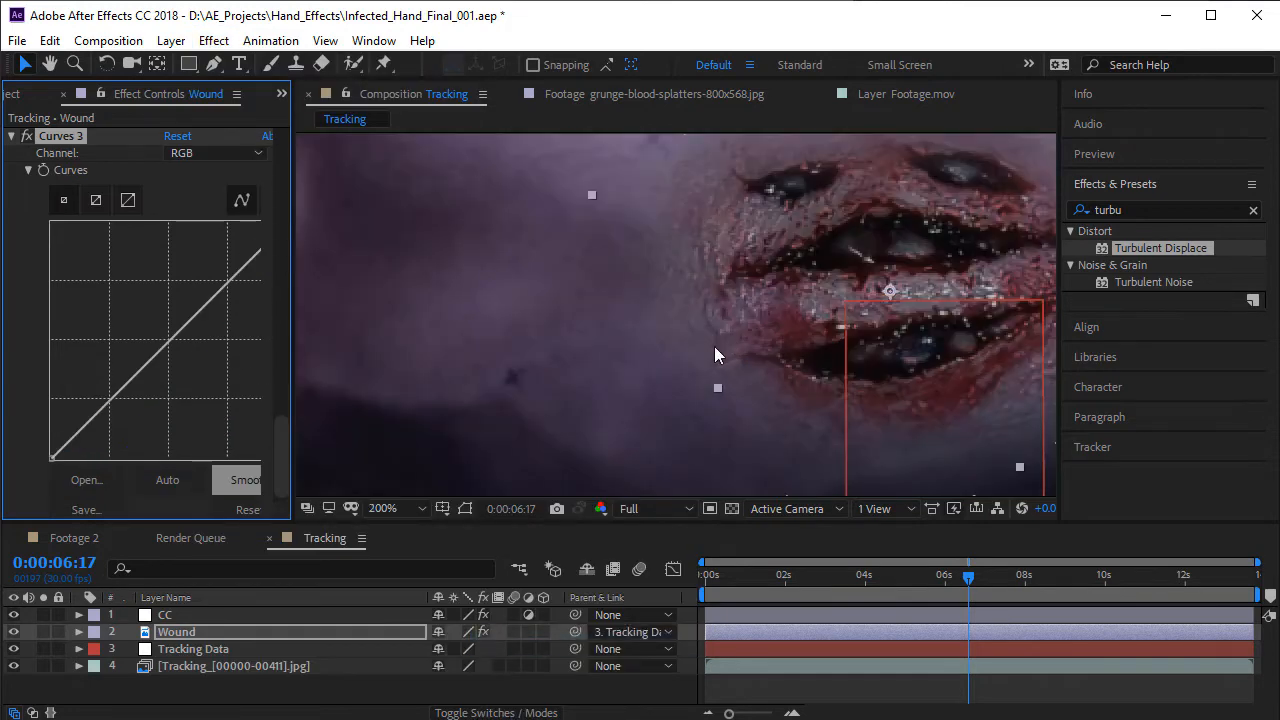
drag(621, 296, 686, 395)
scroll(126, 383, down, 1)
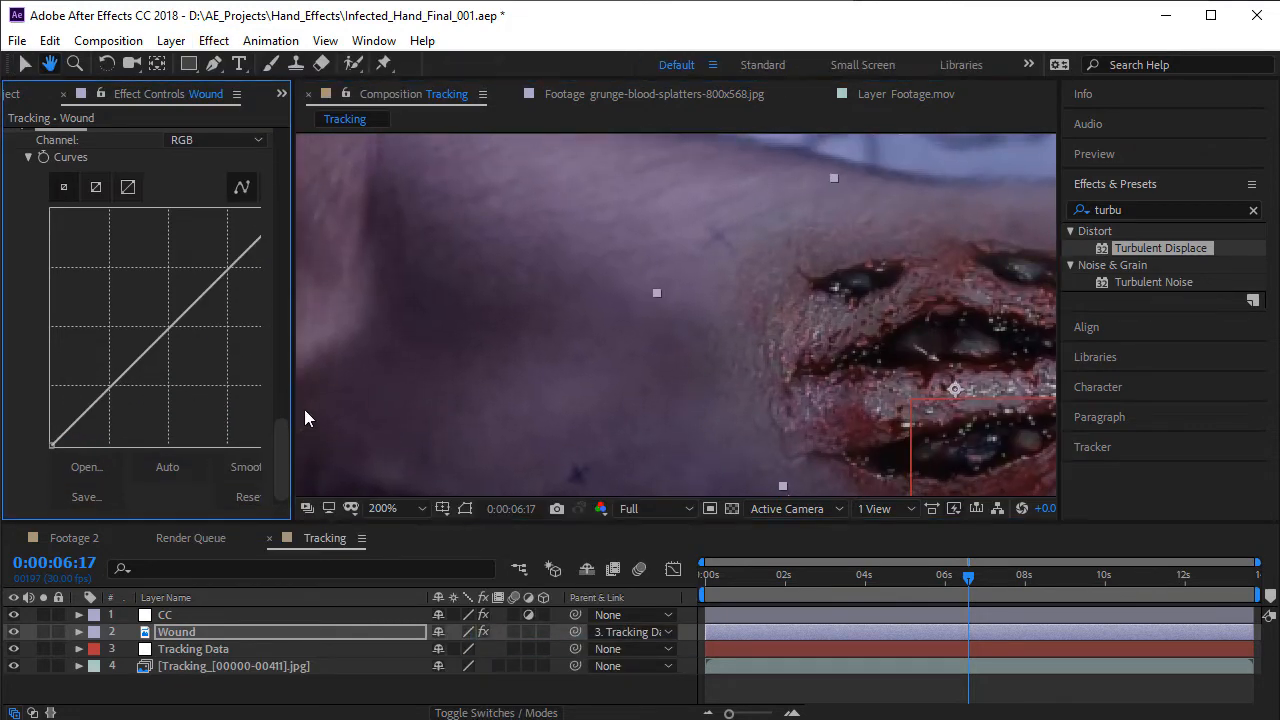
drag(293, 382, 362, 250)
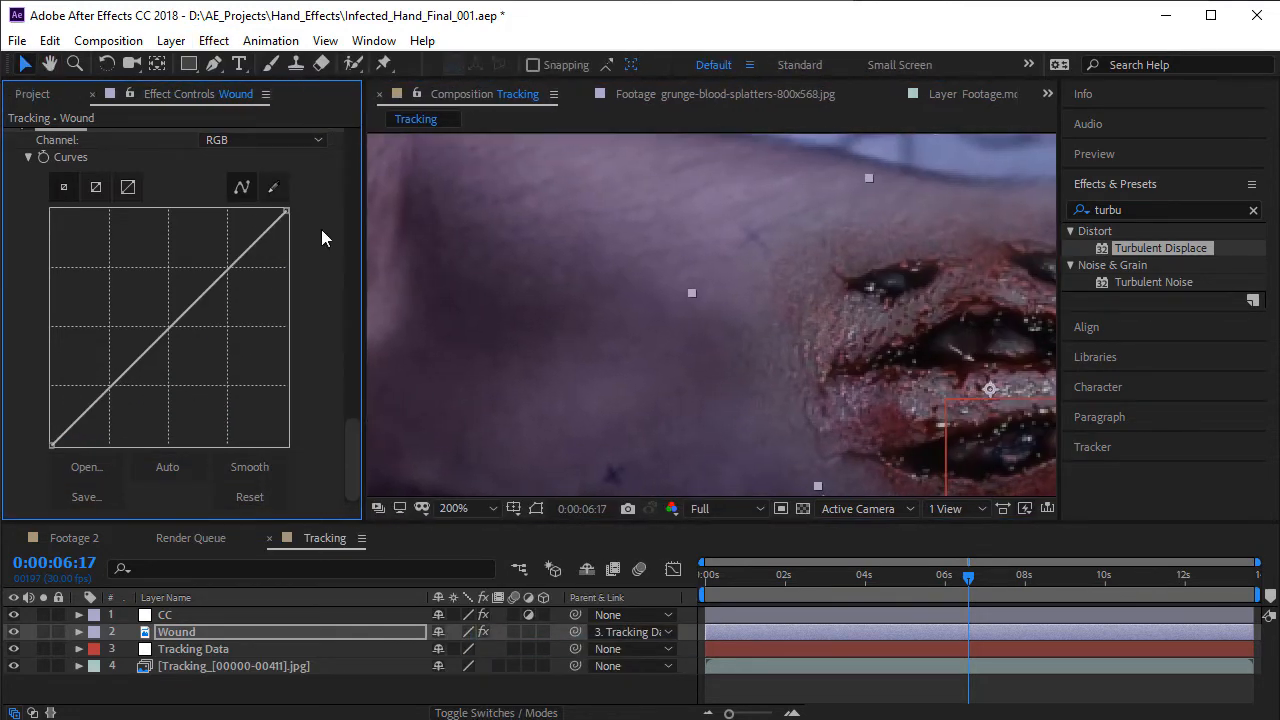
mouse_move(286, 212)
mouse_down()
mouse_move(301, 267)
mouse_move(311, 214)
mouse_up()
mouse_move(172, 330)
mouse_down()
mouse_move(171, 343)
mouse_move(160, 318)
mouse_move(163, 328)
mouse_up()
- Examine the brightened wound against the arm at normal size and up close
scroll(714, 388, down, 1)
key(space)
drag(736, 313, 666, 246)
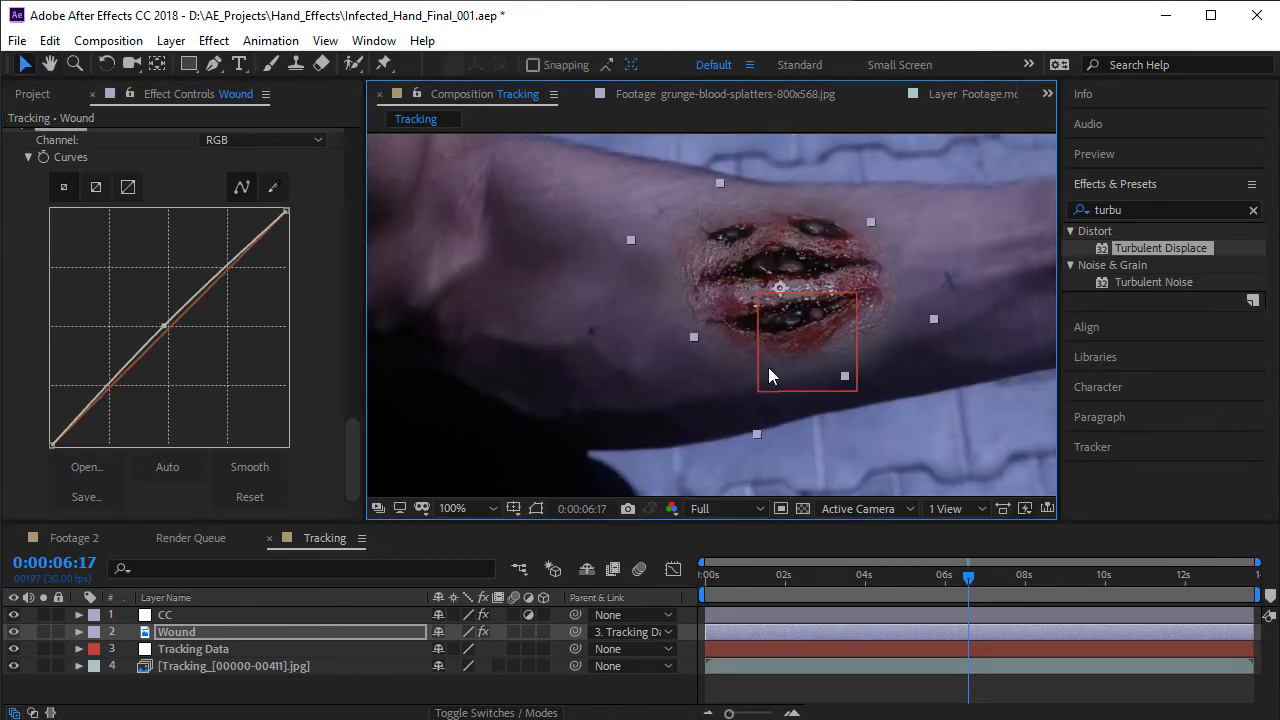
key(space)
drag(796, 329, 768, 338)
scroll(801, 375, up, 1)
key(space)
drag(696, 367, 697, 361)
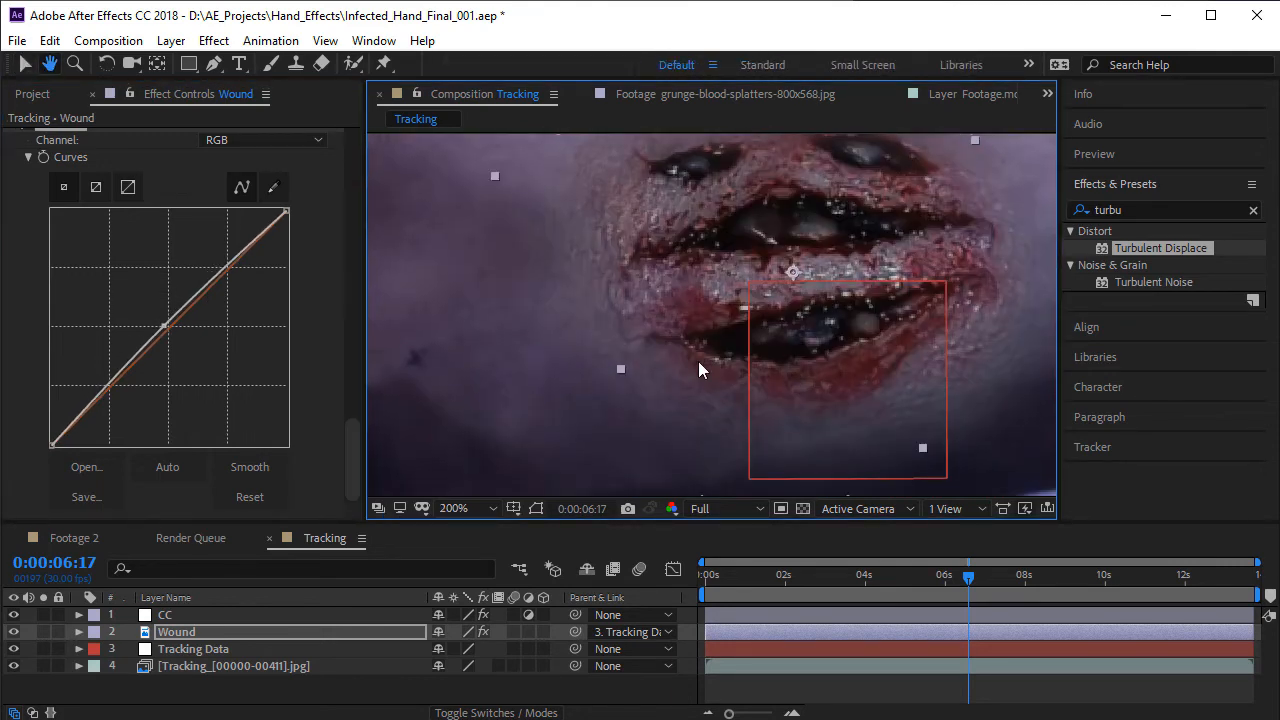
scroll(699, 361, down, 1)
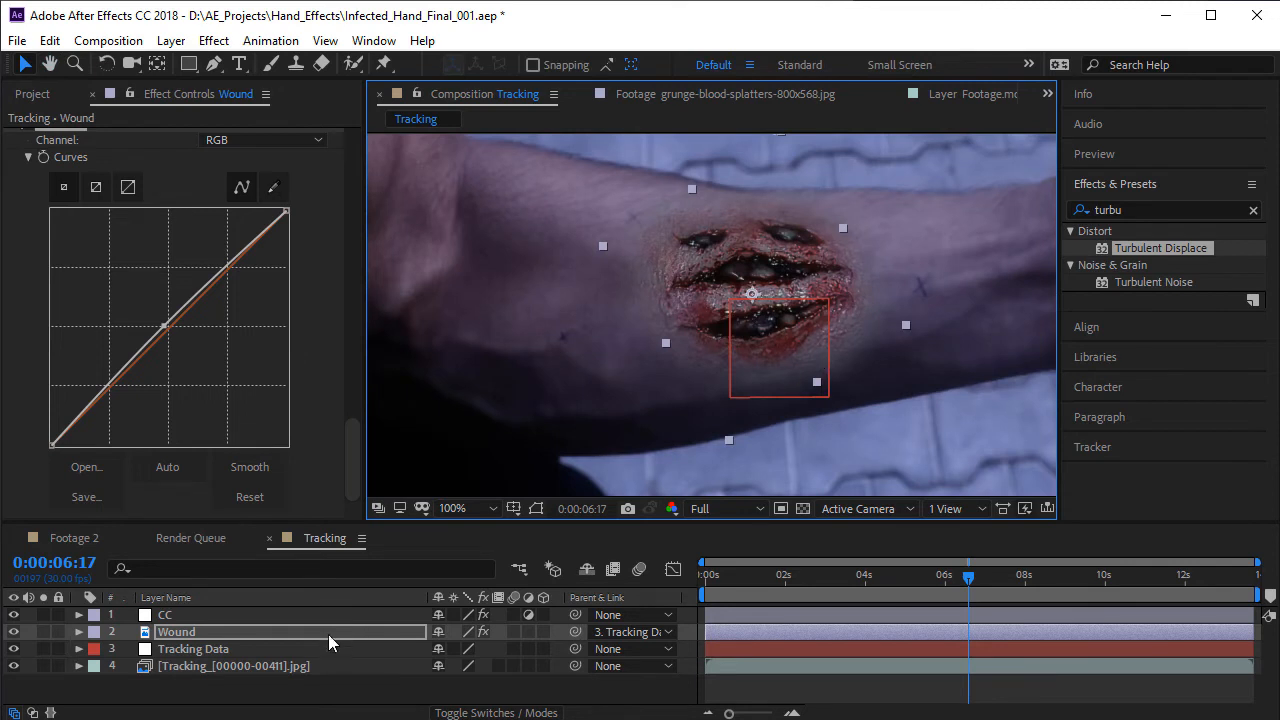
- Try a Mask Feather of 70 pixels on the Wound layer's mask and undo the change
key(f)
drag(493, 672, 508, 713)
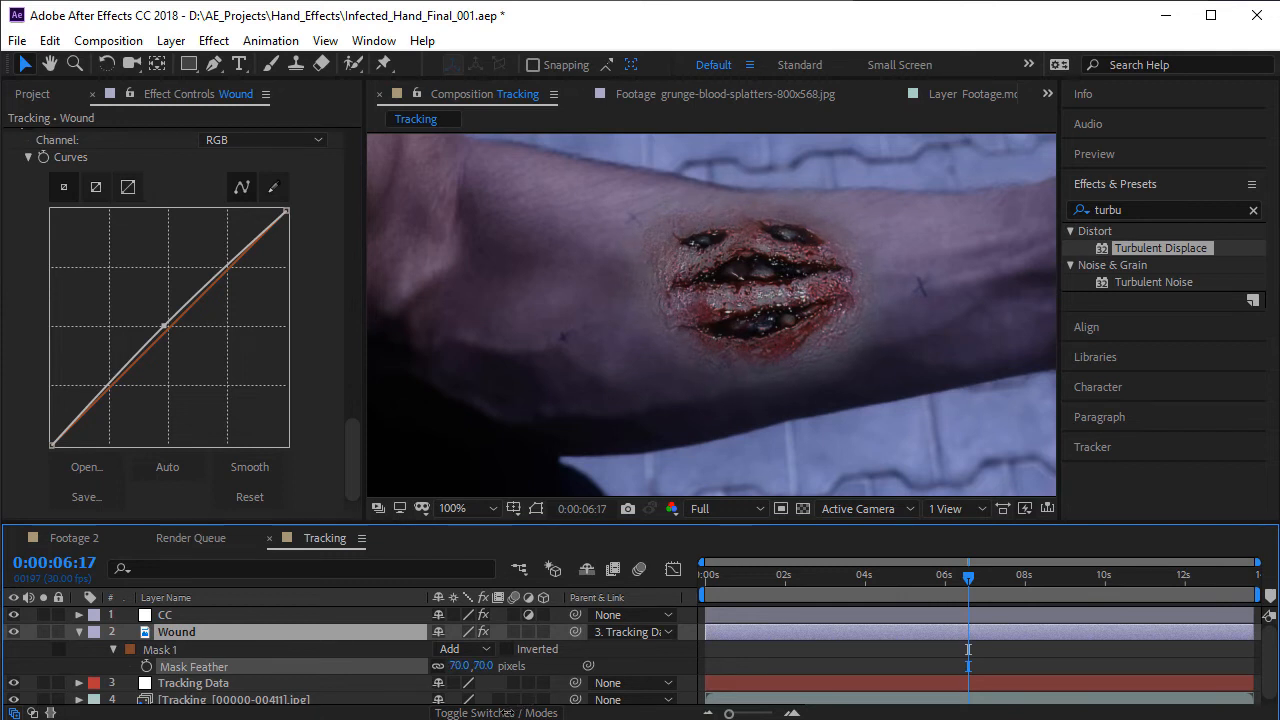
key(ctrl+z)
drag(654, 328, 673, 345)
- In the Wound layer's third Curves effect, anchor the Red channel's midtones and raise its highlights
click(236, 147)
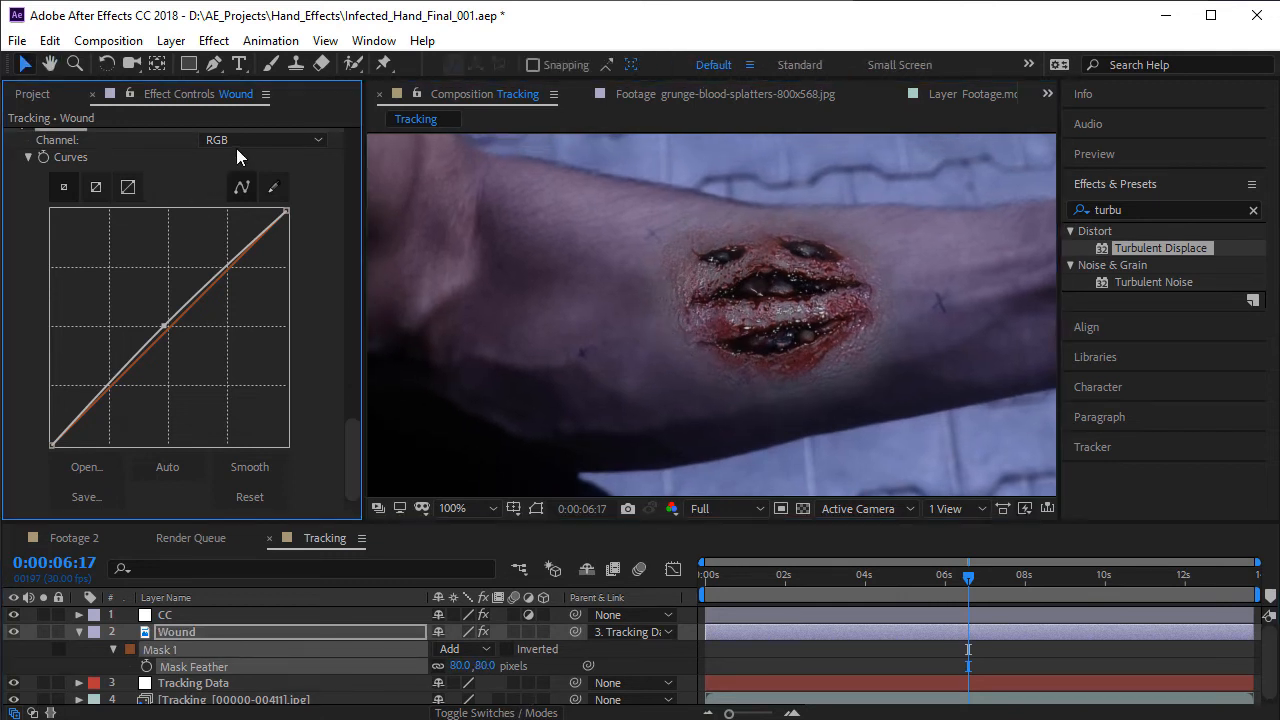
click(236, 148)
click(262, 204)
click(244, 145)
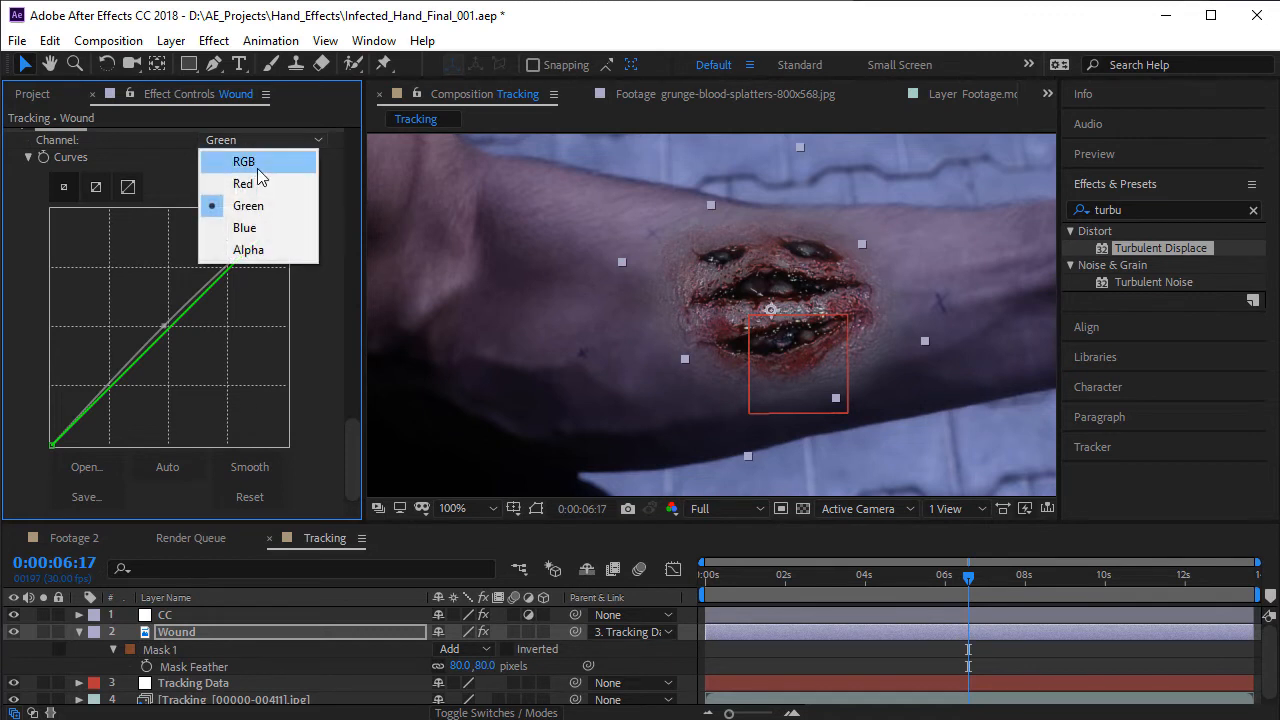
click(243, 183)
drag(172, 326, 171, 326)
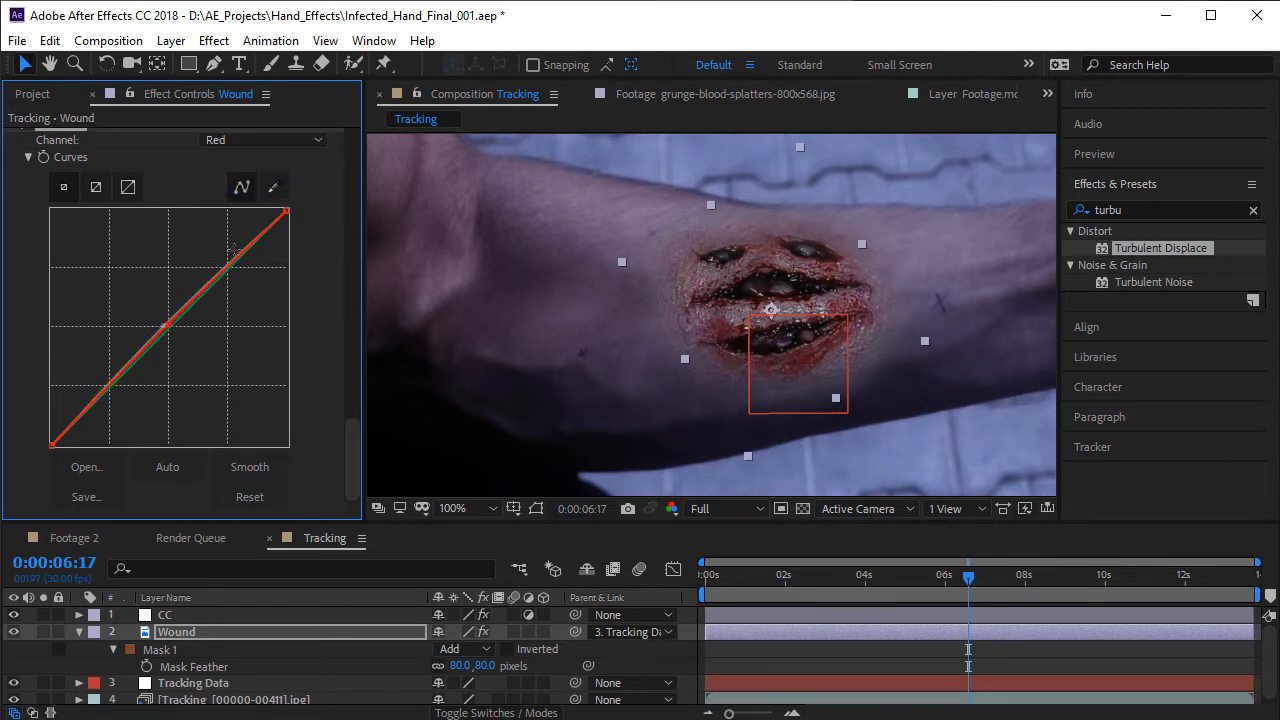
mouse_move(234, 248)
mouse_down()
mouse_move(220, 240)
mouse_move(220, 258)
mouse_up()
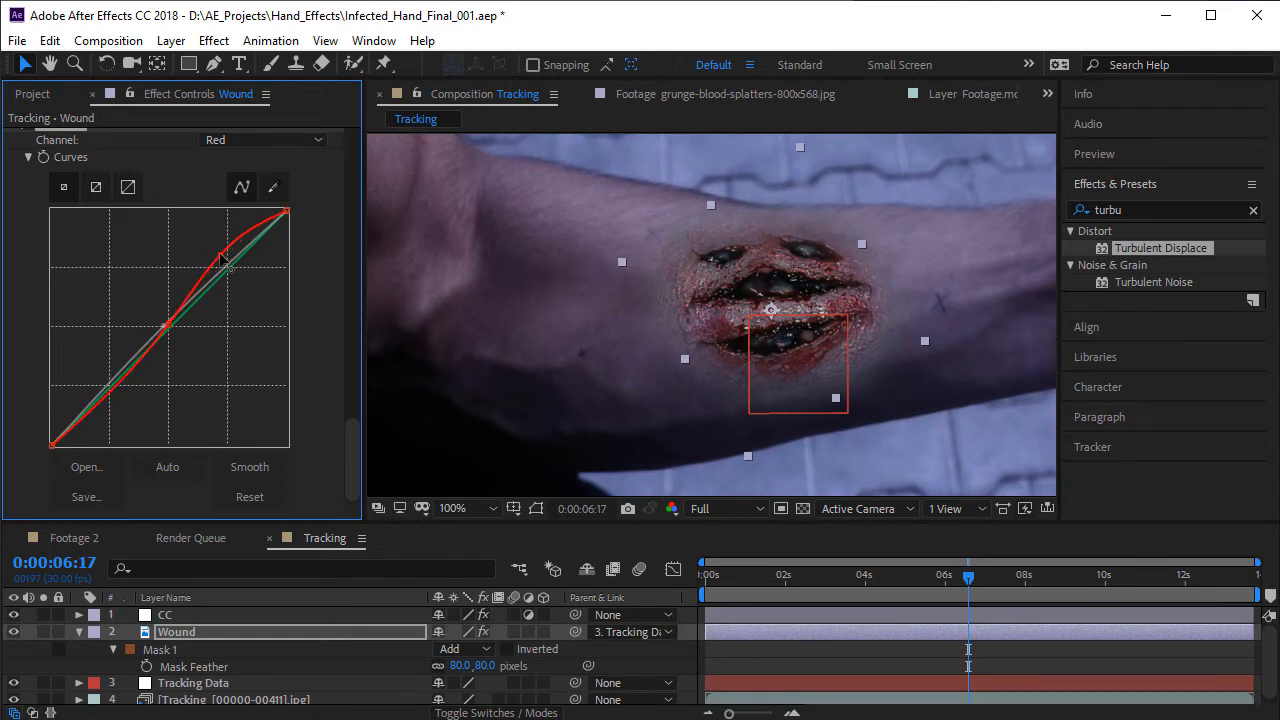
- Anchor the Blue channel's midtones and raise its shadows in the Wound layer's third Curves effect
click(258, 143)
click(214, 228)
mouse_move(182, 313)
mouse_down()
mouse_move(174, 302)
mouse_move(167, 318)
mouse_up()
mouse_move(100, 383)
mouse_down()
mouse_move(79, 380)
mouse_move(97, 396)
mouse_up()
scroll(551, 337, down, 1)
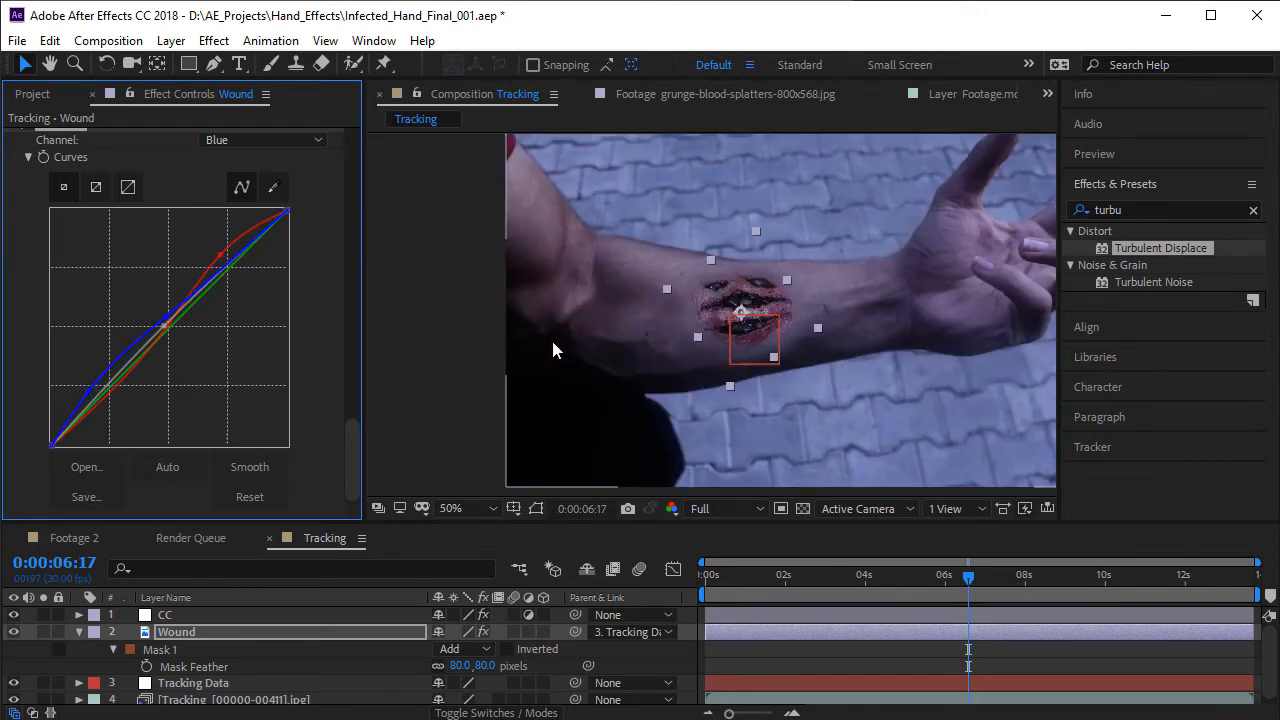
click(793, 664)
scroll(783, 396, up, 2)
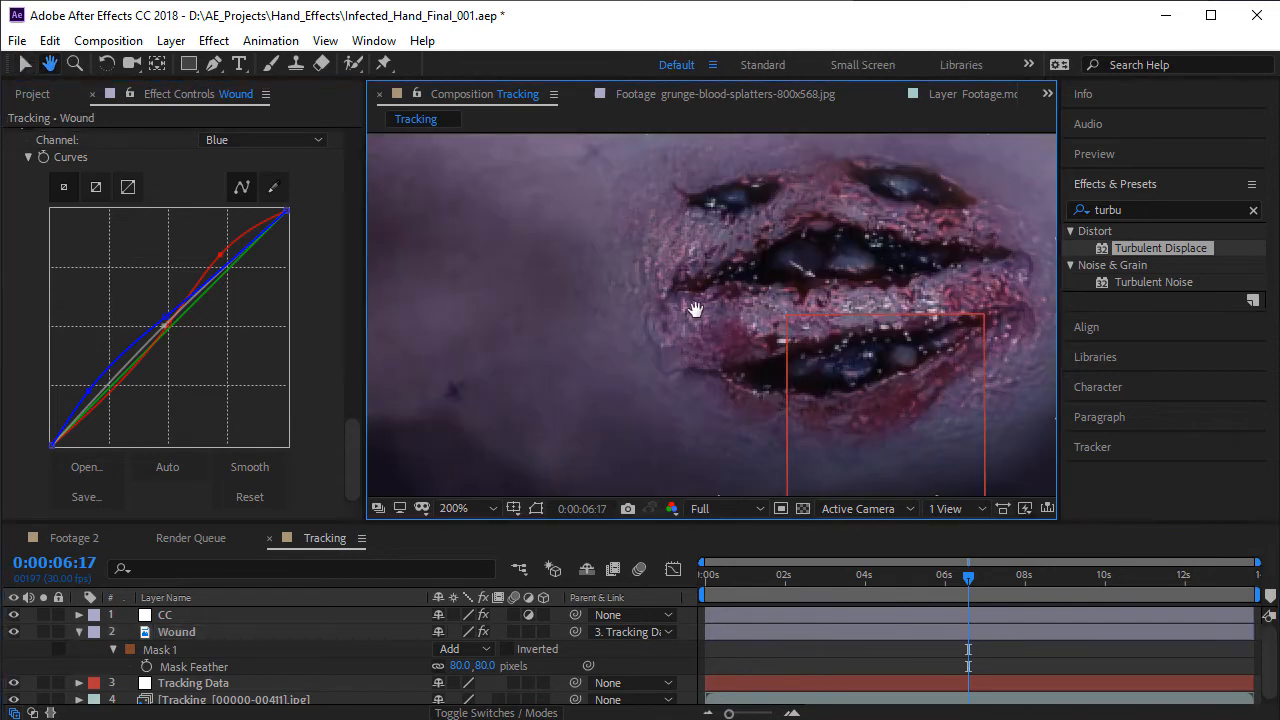
scroll(676, 310, down, 2)
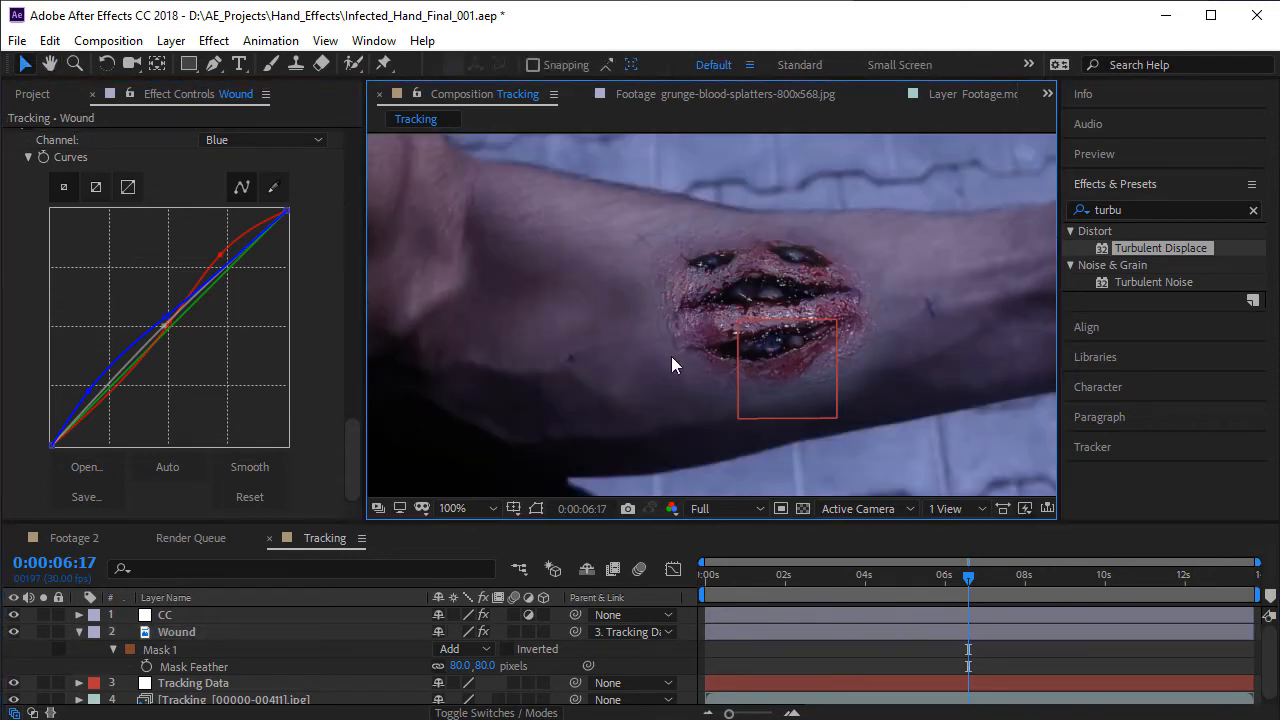
scroll(671, 365, down, 1)
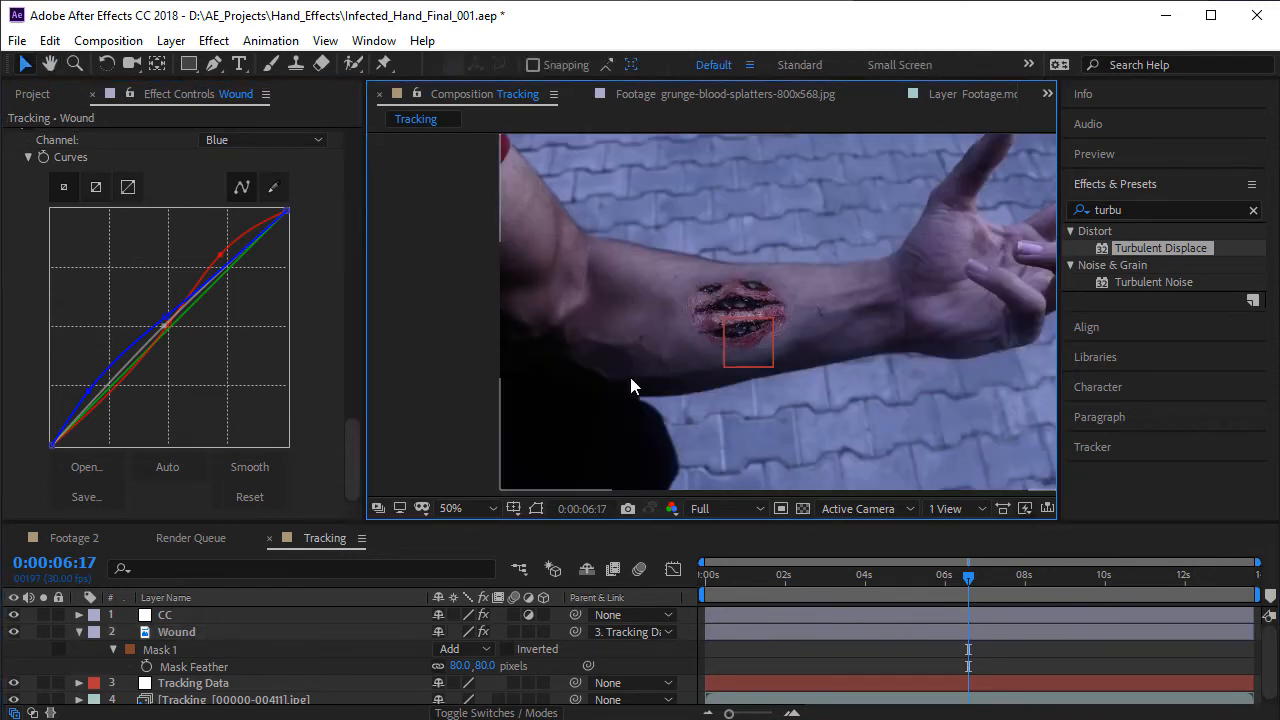
- Reset the Curves effect on the CC layer and lower its RGB midtones and shadows
click(79, 632)
click(171, 616)
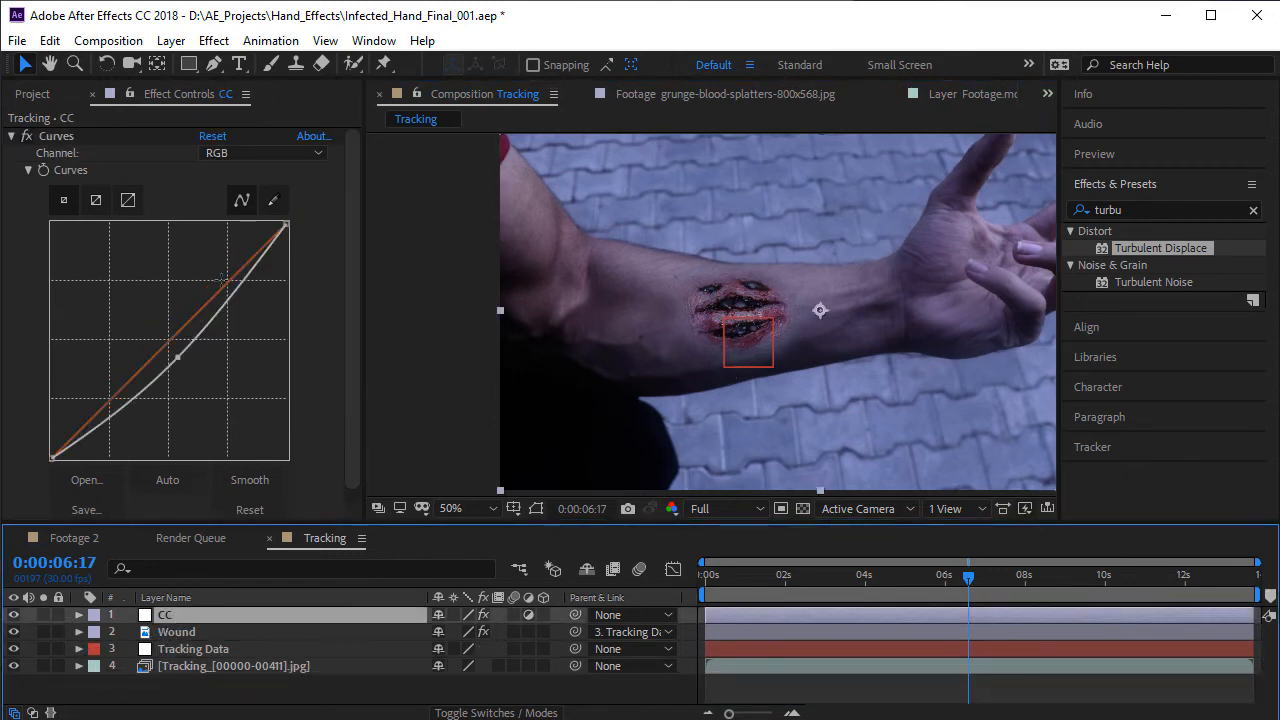
click(212, 136)
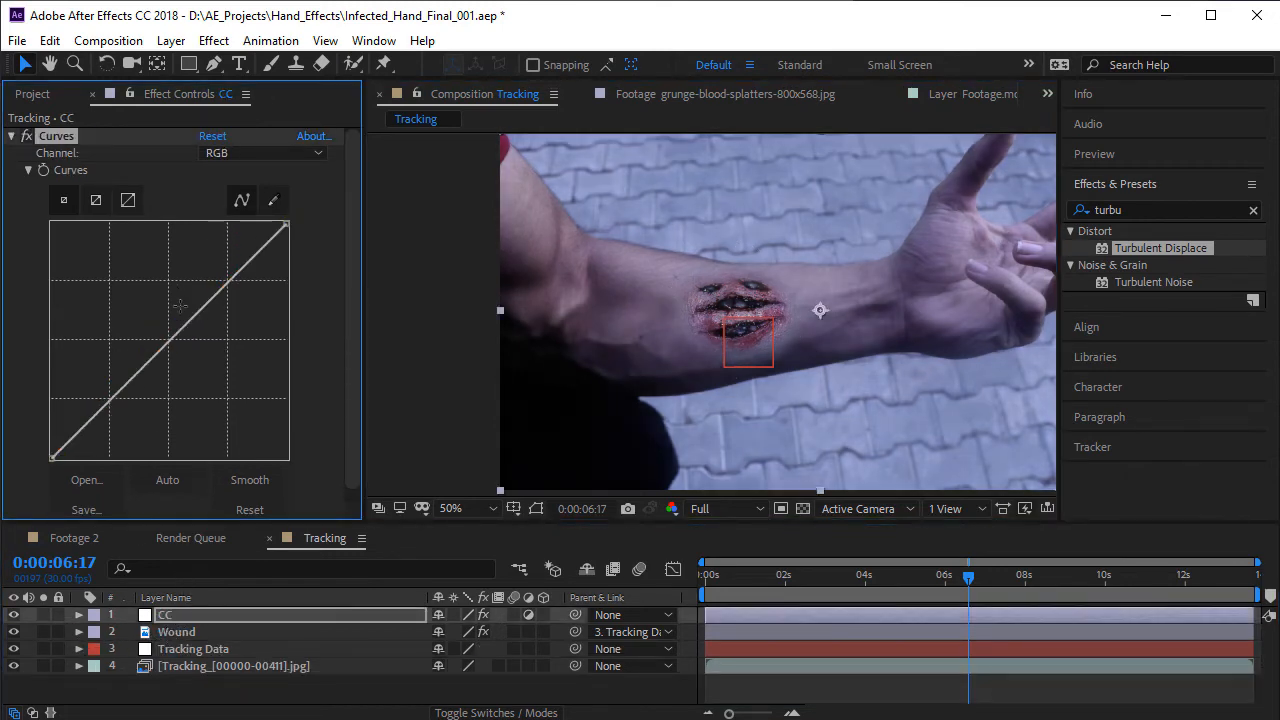
drag(188, 321, 200, 335)
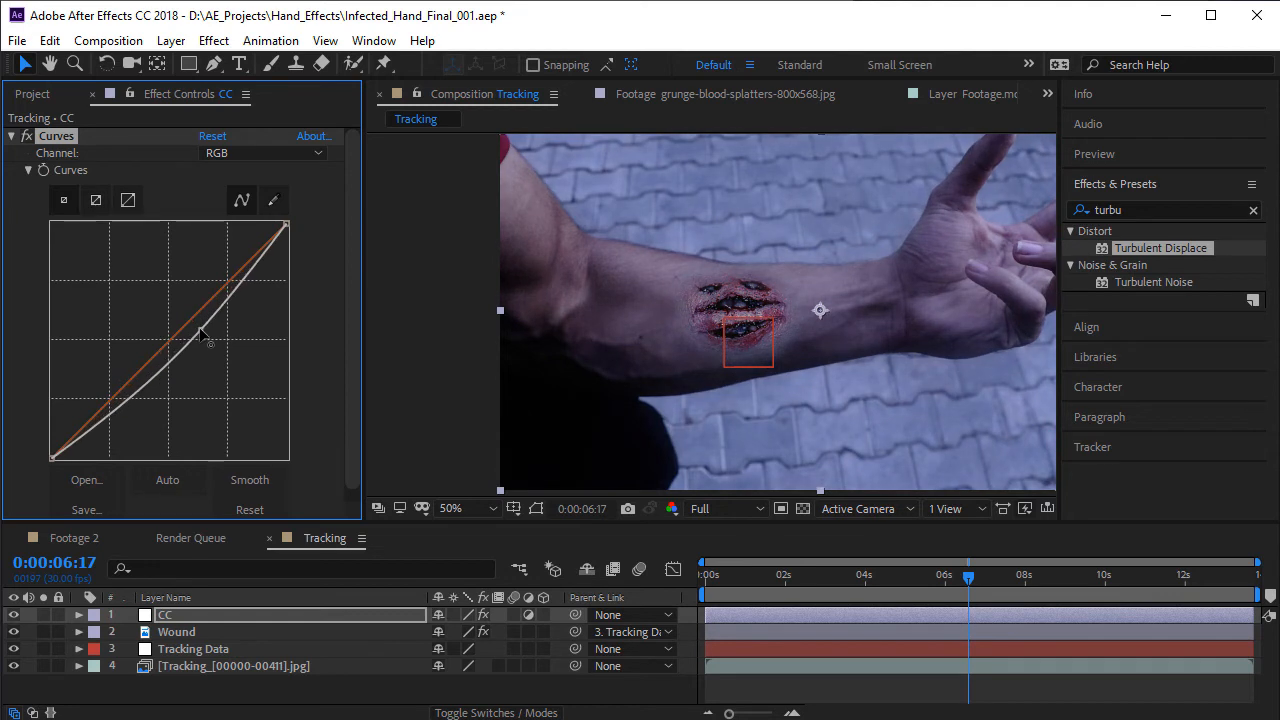
drag(116, 404, 113, 420)
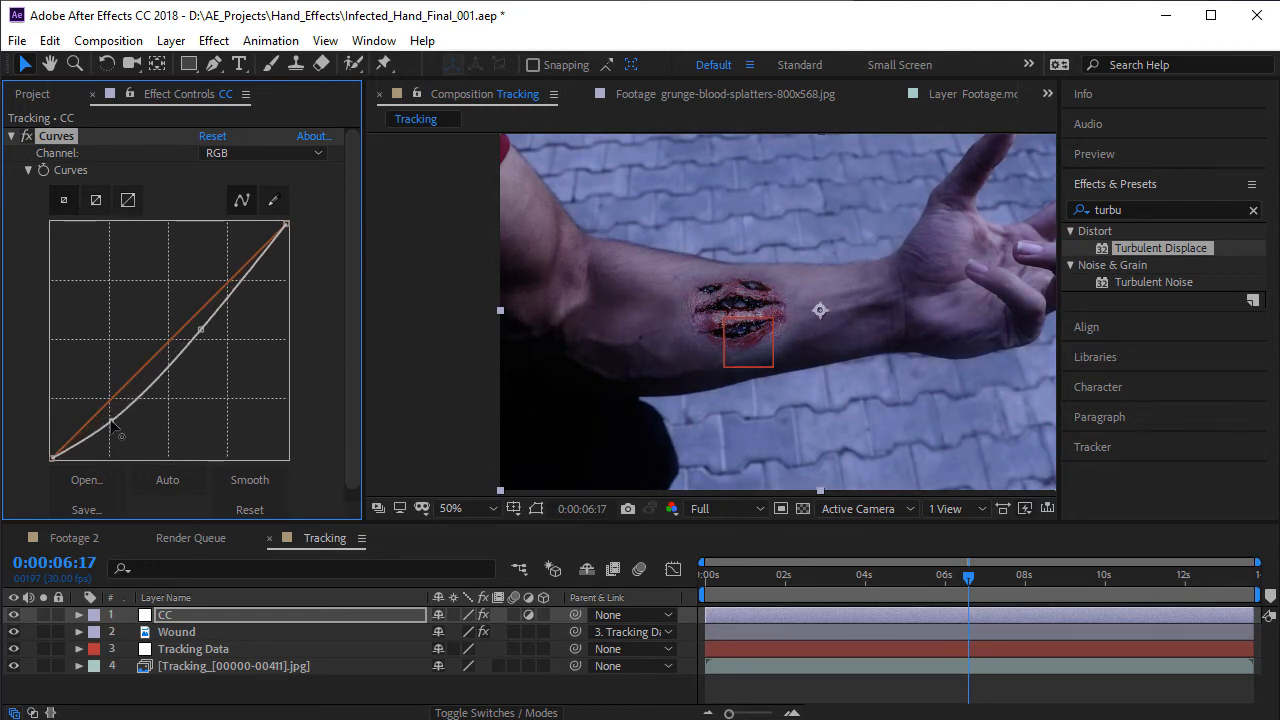
- Lower the Red channel's midtones slightly in the CC layer's Curves effect
key(period)
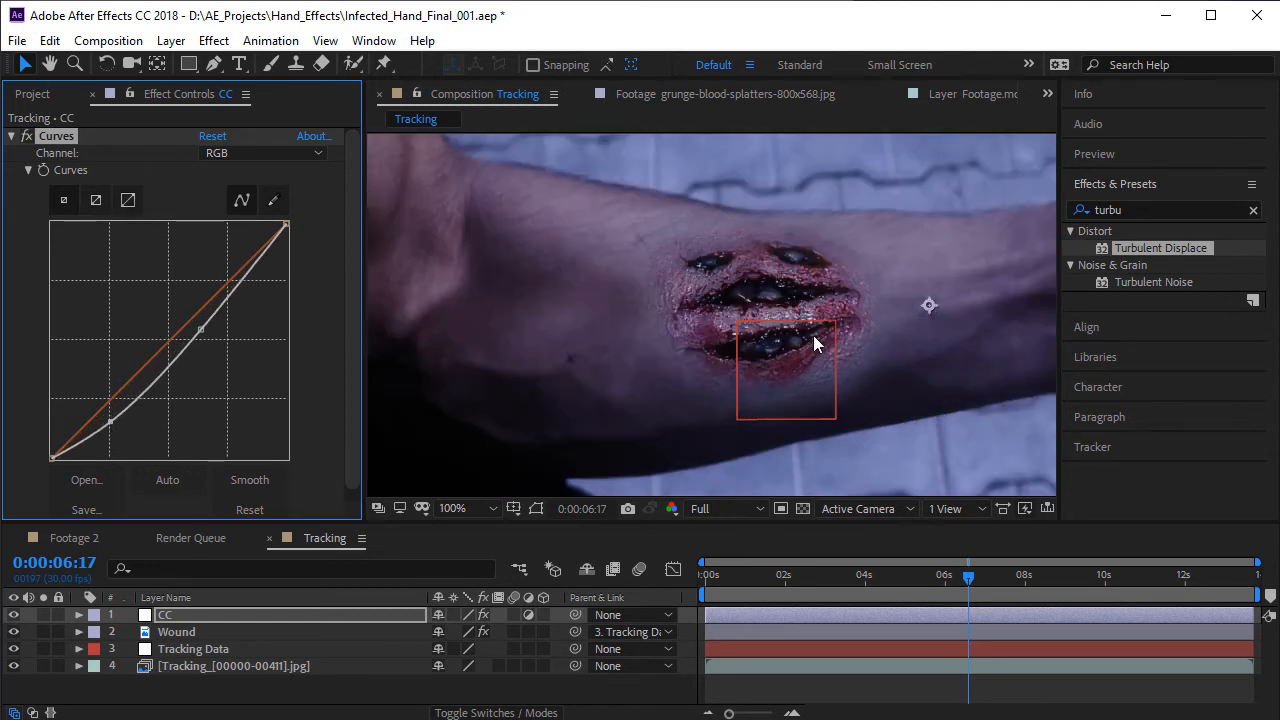
click(258, 153)
click(263, 196)
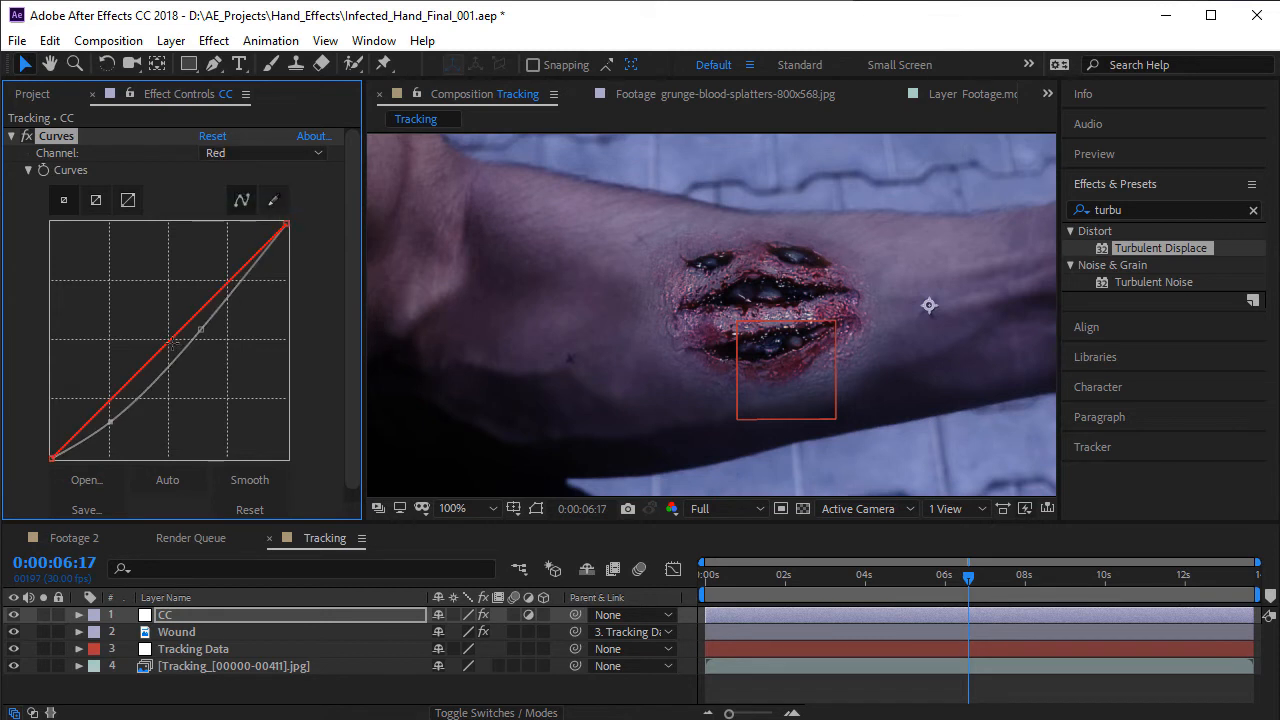
drag(172, 342, 172, 355)
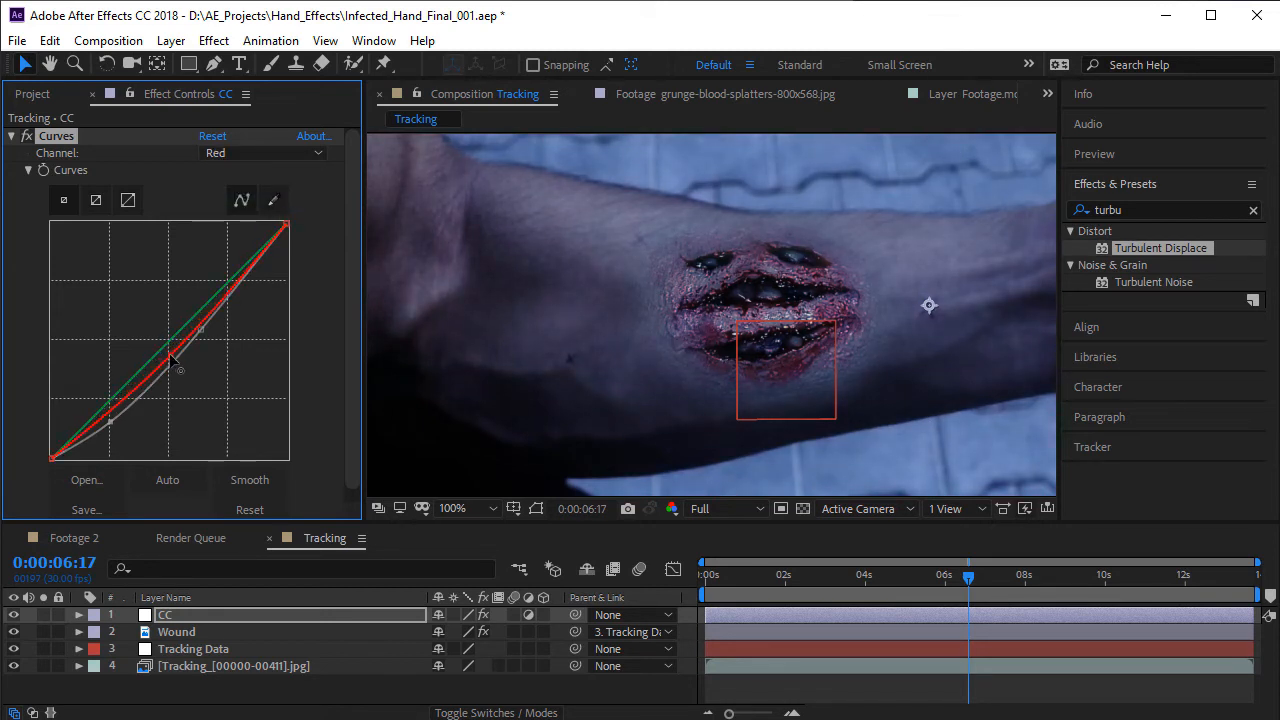
- Anchor the Blue channel's midtones and raise its shadows in the CC layer's Curves effect
click(258, 153)
click(248, 244)
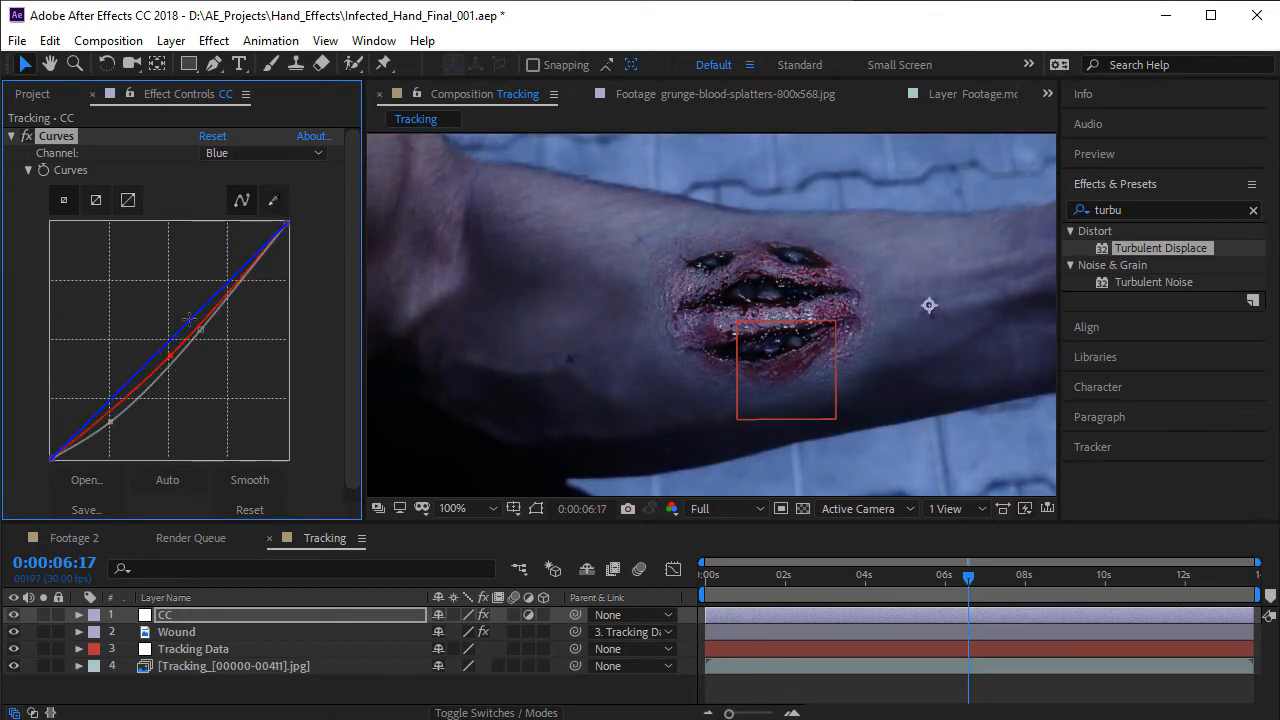
click(177, 325)
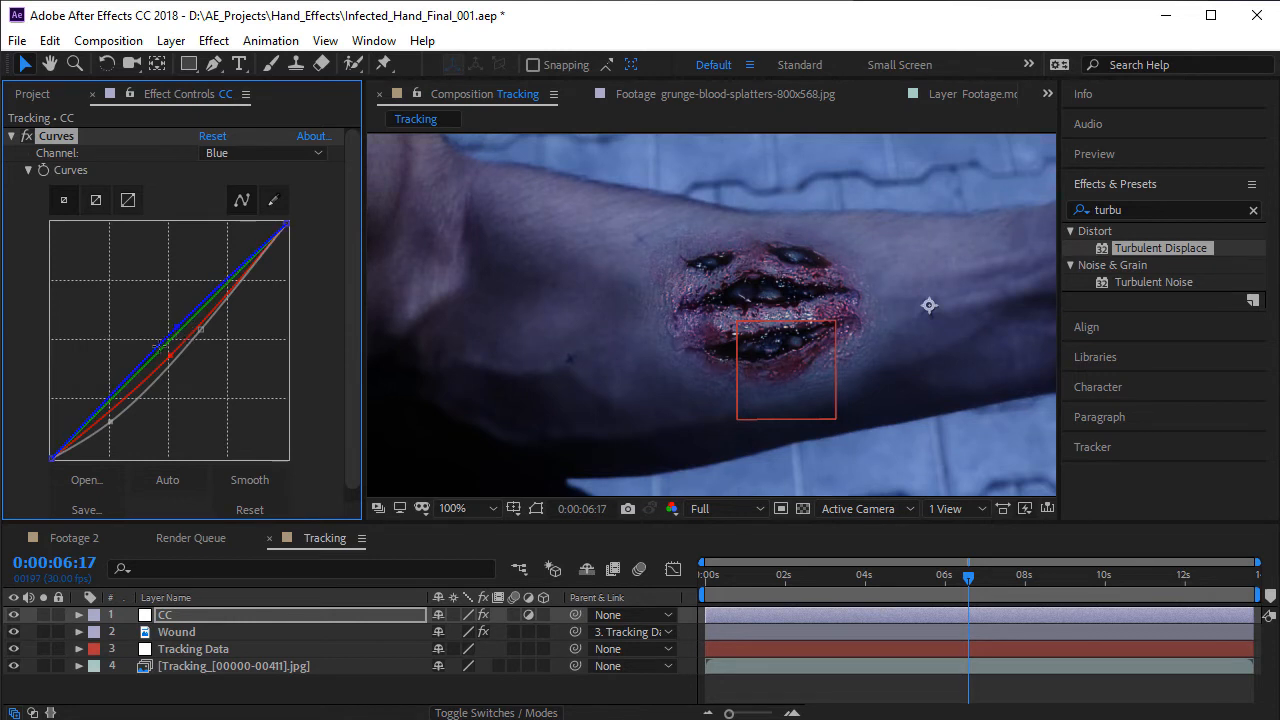
click(92, 407)
click(84, 409)
scroll(845, 270, down, 4)
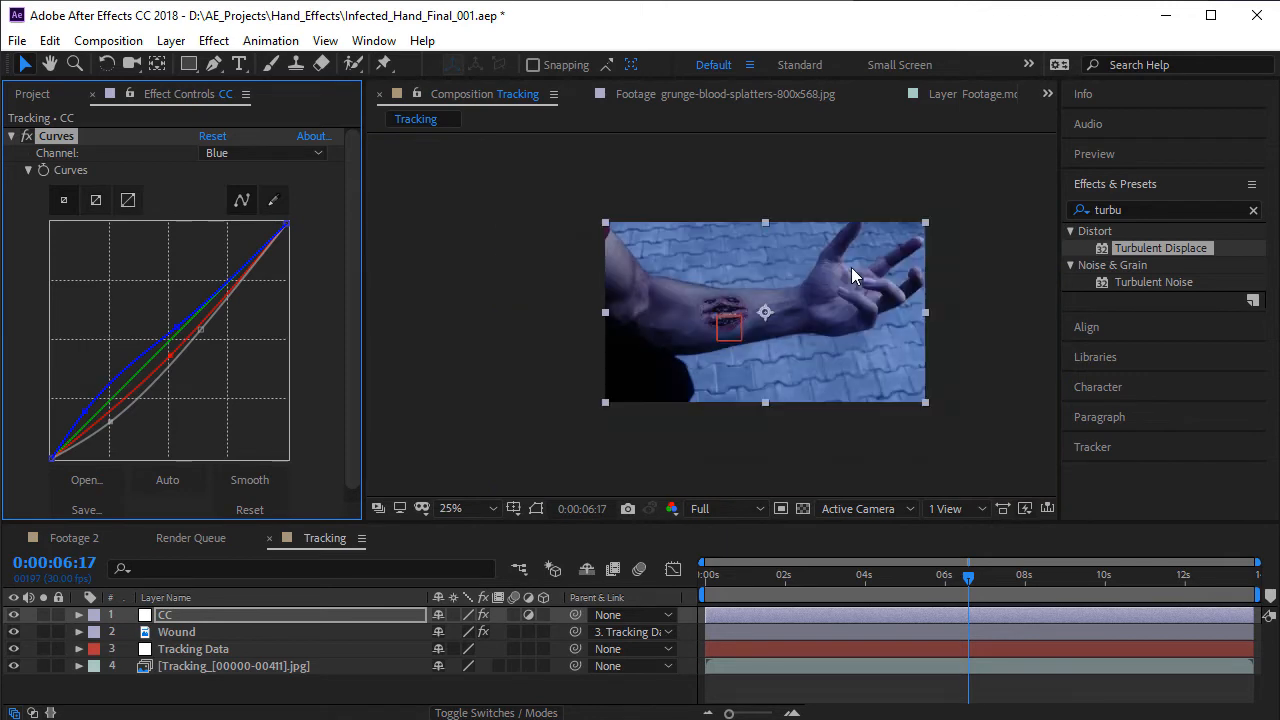
scroll(851, 267, up, 2)
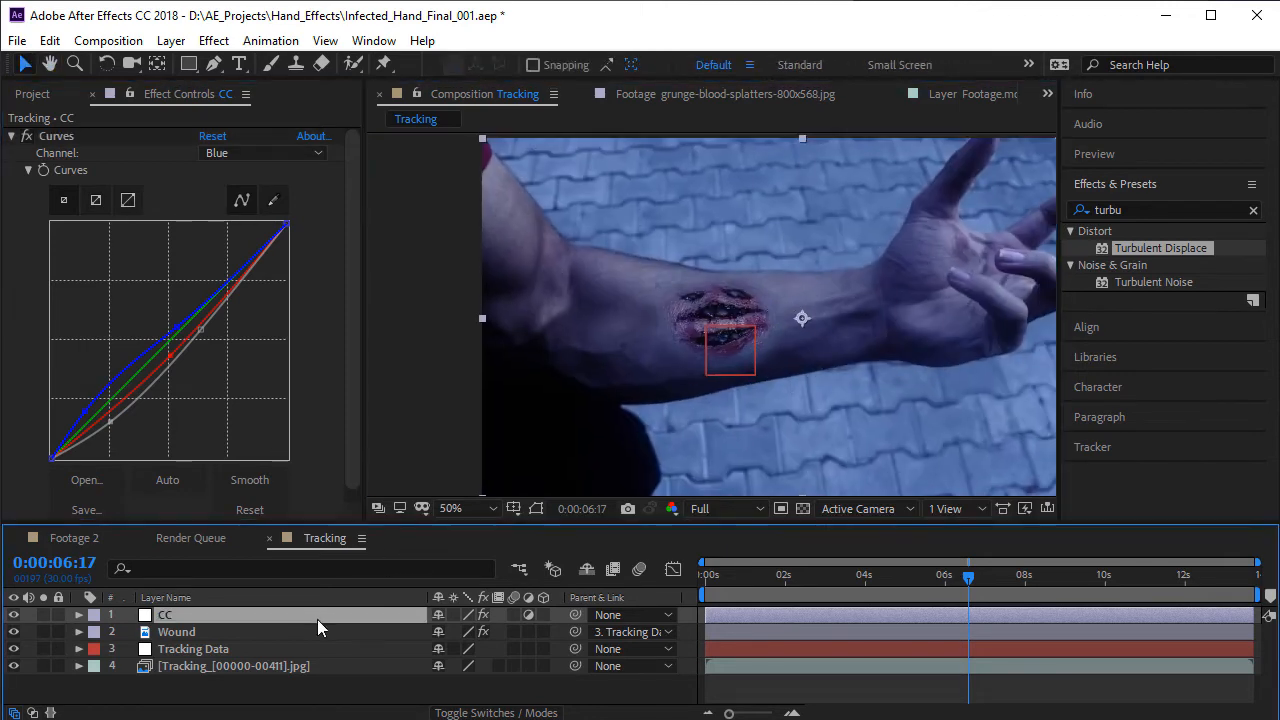
- Set the CC layer's opacity to 50%
key(t)
click(445, 632)
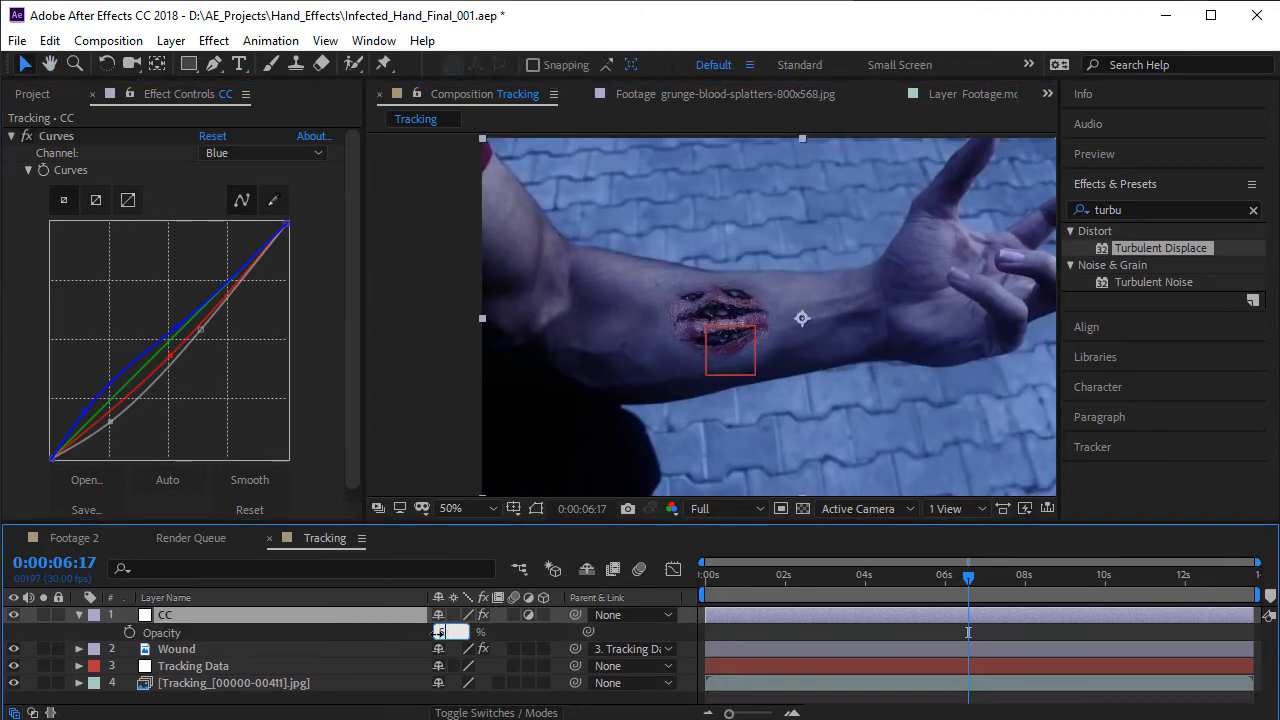
text(50)
key(Return)
- Play back the Tracking composition in an enlarged view to check the blended wound, and move to 0:00:04:11
key(grave)
scroll(806, 400, up, 2)
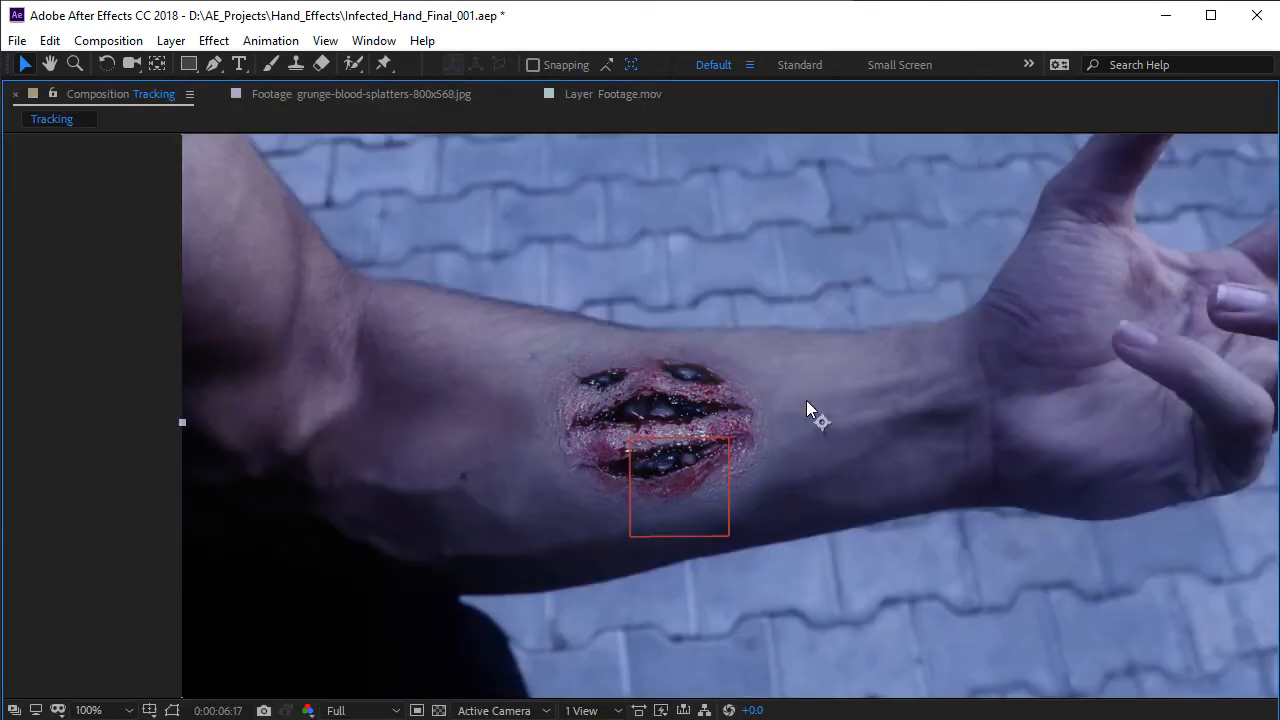
key(space)
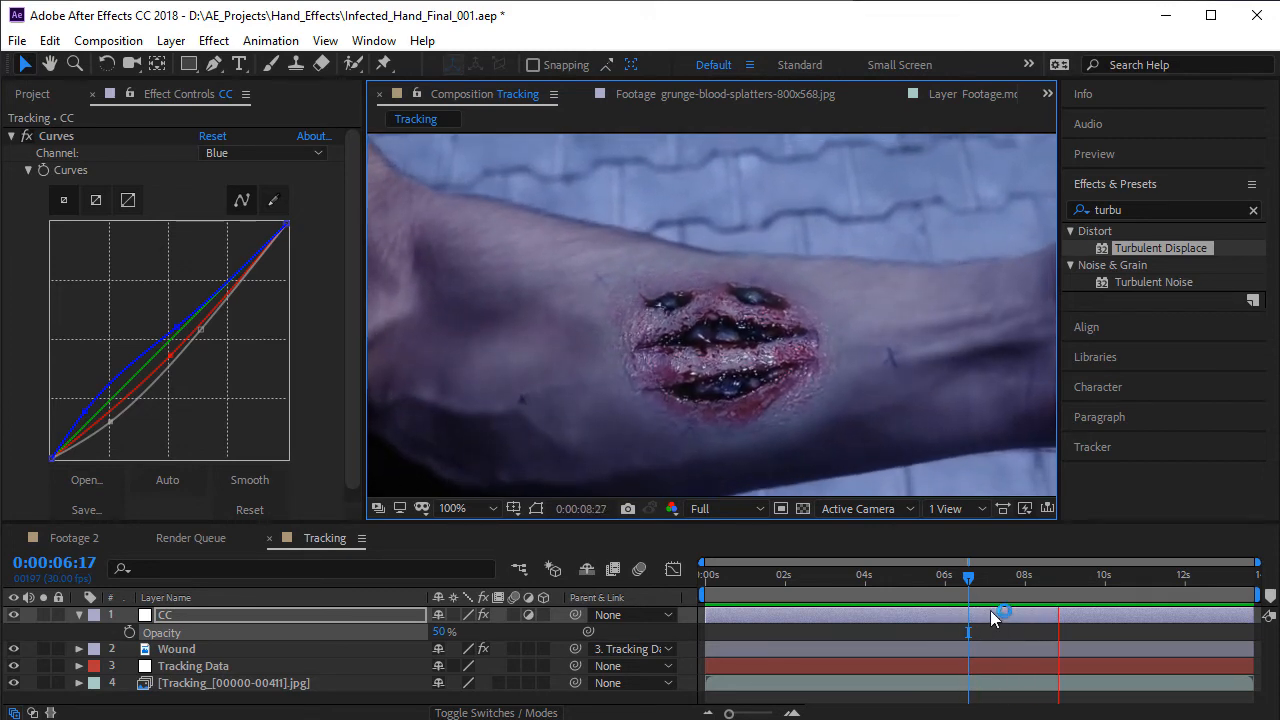
drag(968, 579, 880, 600)
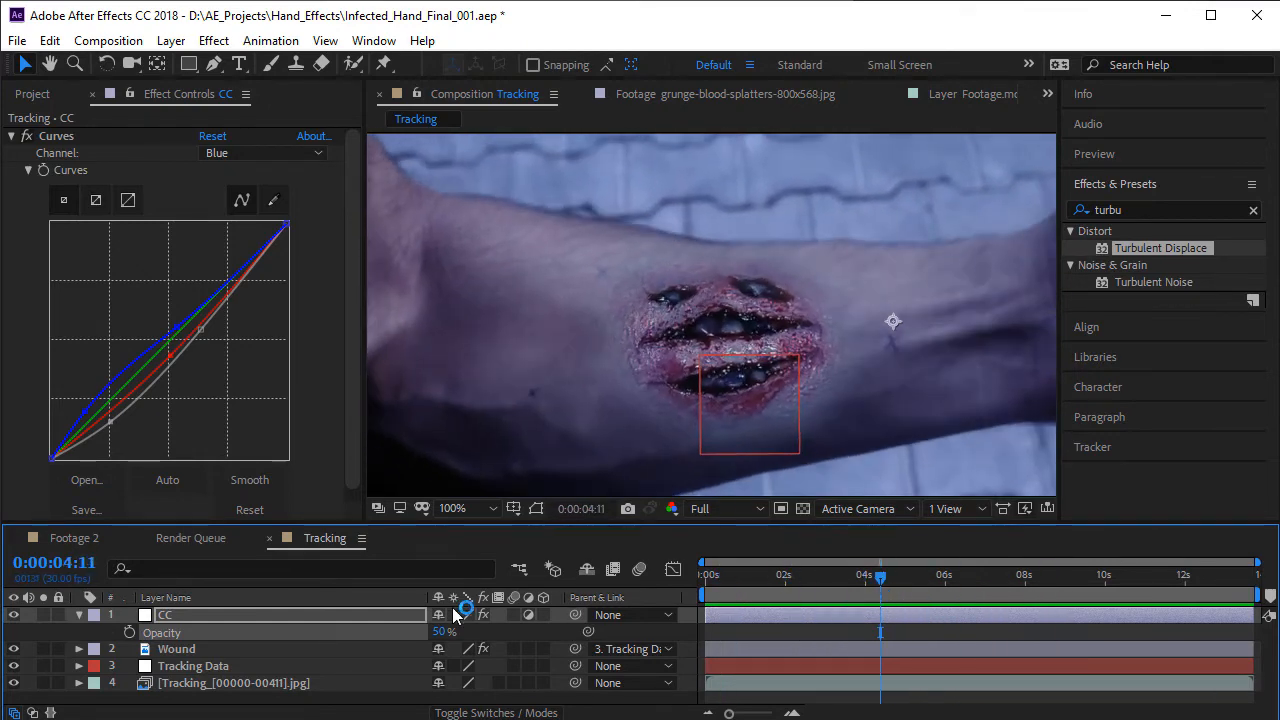
- Open the MVI_2635 composition from the project's Comps folder and go to 0:00:01:05
click(38, 96)
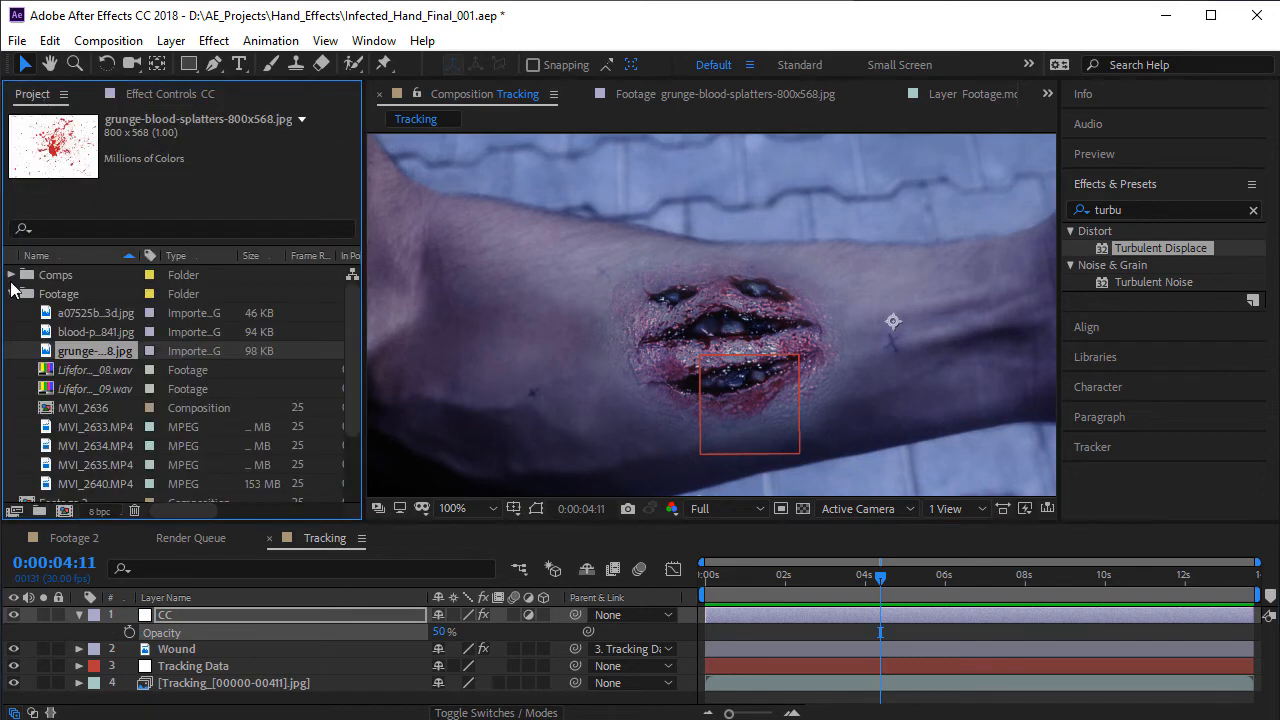
scroll(70, 380, down, 2)
scroll(47, 353, up, 2)
click(12, 274)
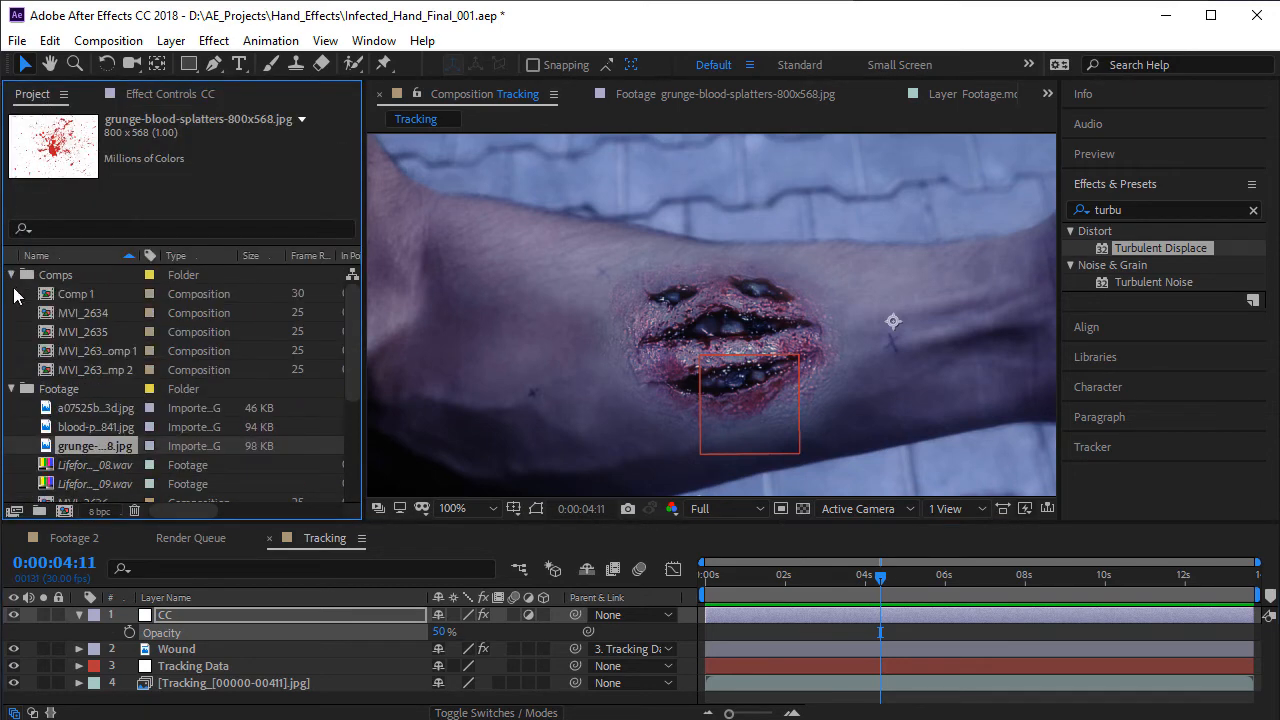
click(69, 312)
click(86, 330)
double_click(96, 333)
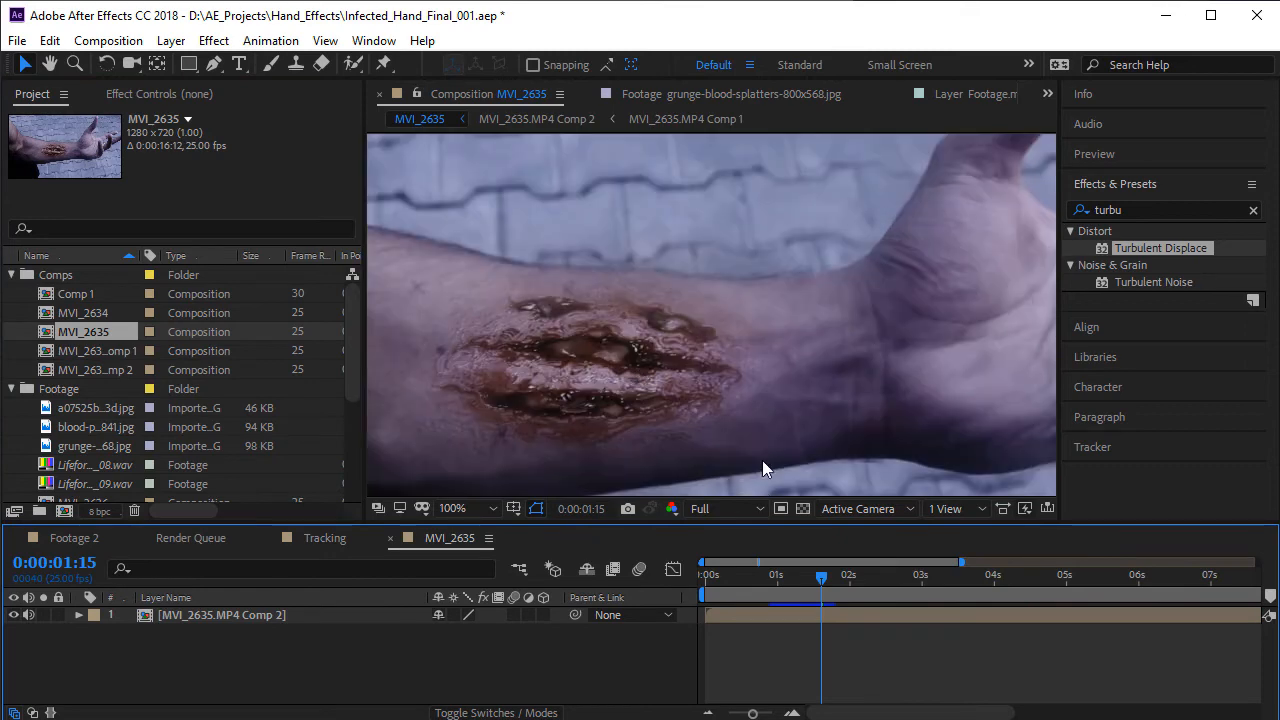
drag(819, 578, 796, 584)
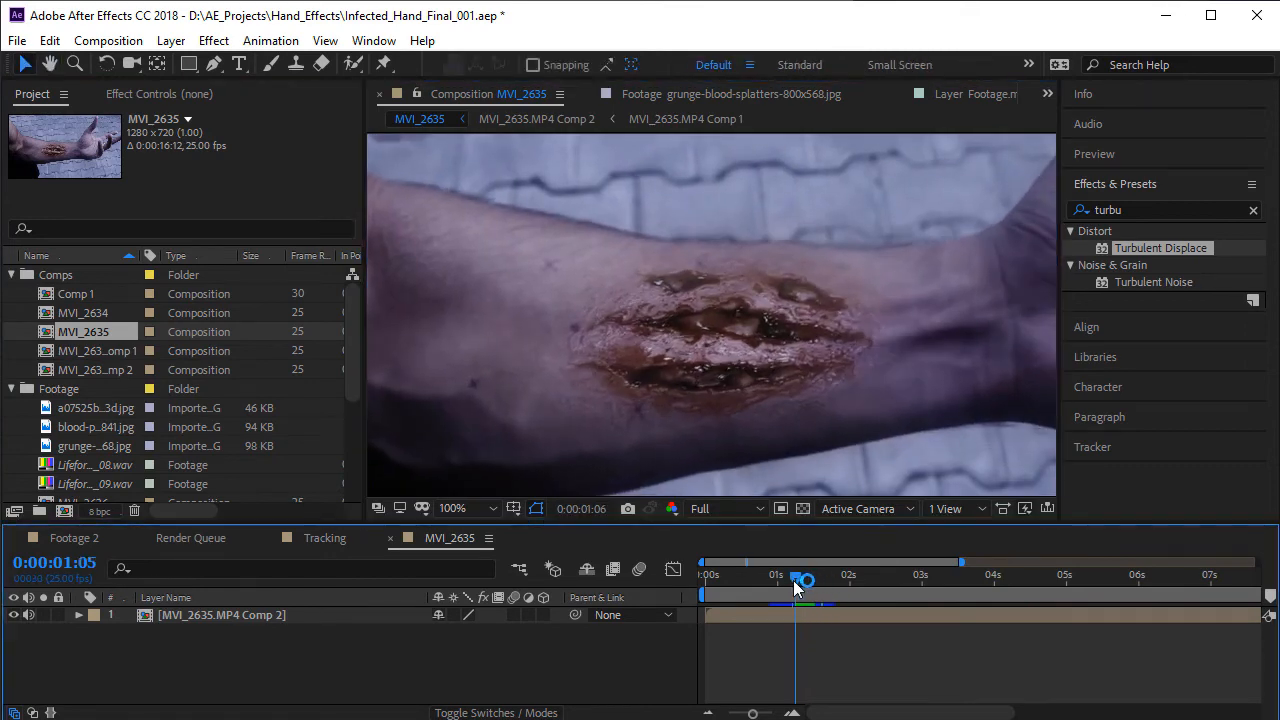
- Open the nested MVI_2635.MP4 Comp 2 and, inside it, MVI_2635.MP4 Comp 1
click(229, 614)
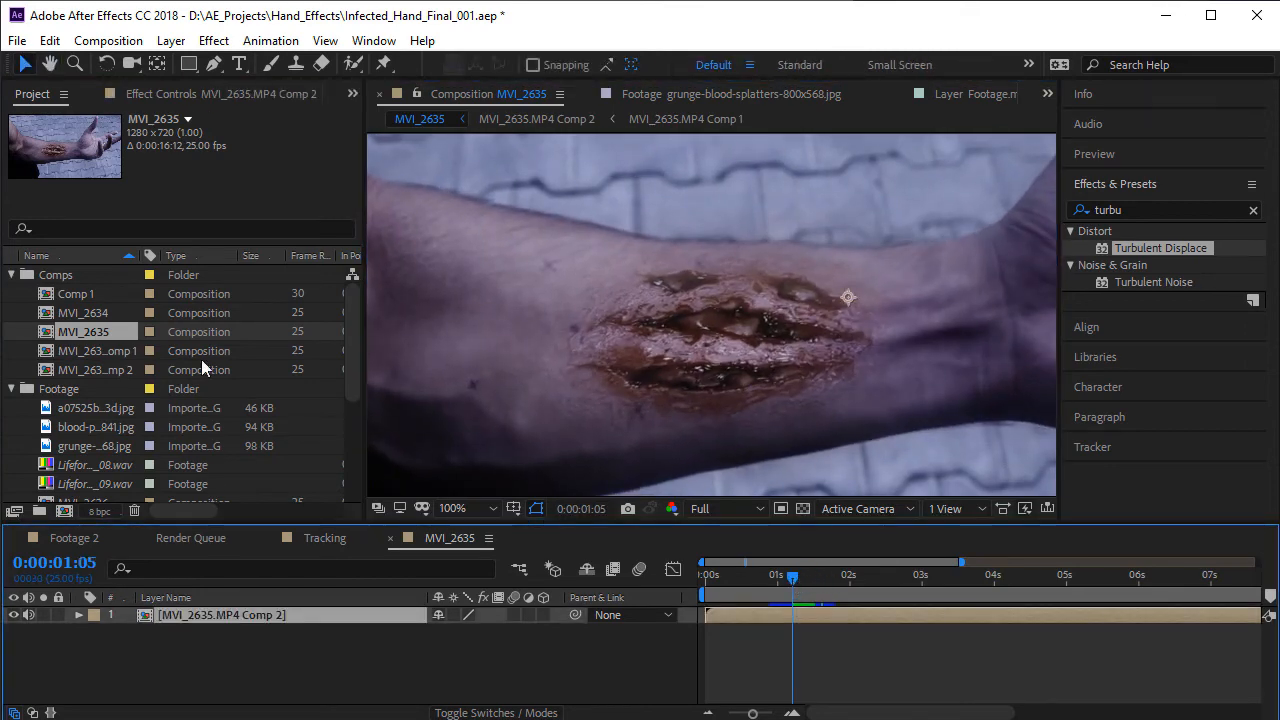
double_click(276, 619)
click(269, 619)
click(162, 95)
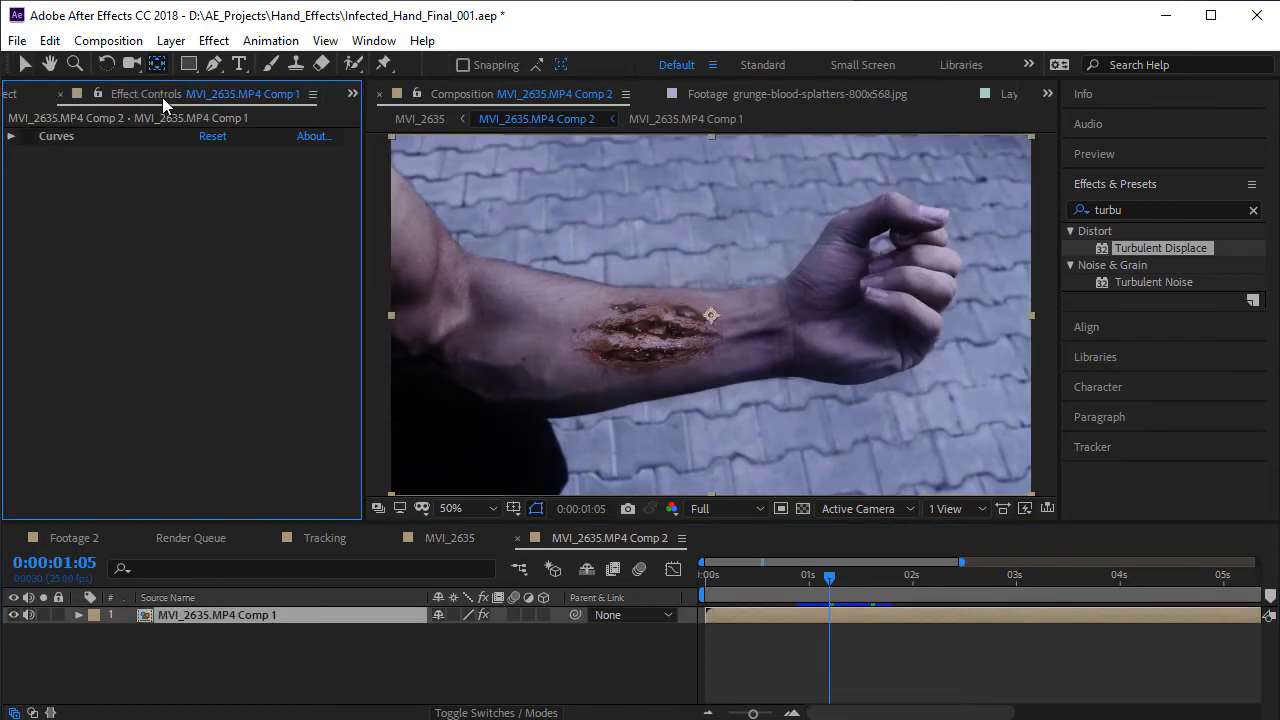
double_click(244, 614)
- Inspect the effects on Adjustment Layer 2 and the wound image layer, and examine the displaced wound up close at 0:00:06:11
click(221, 618)
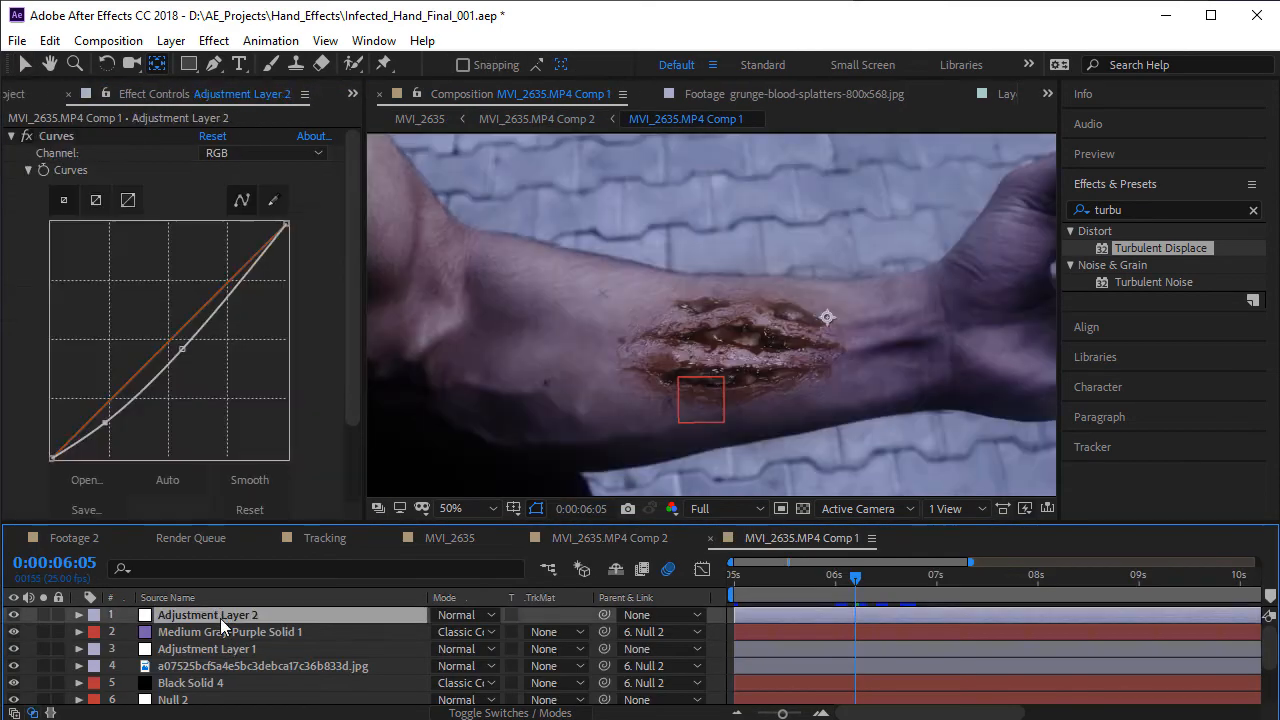
click(226, 665)
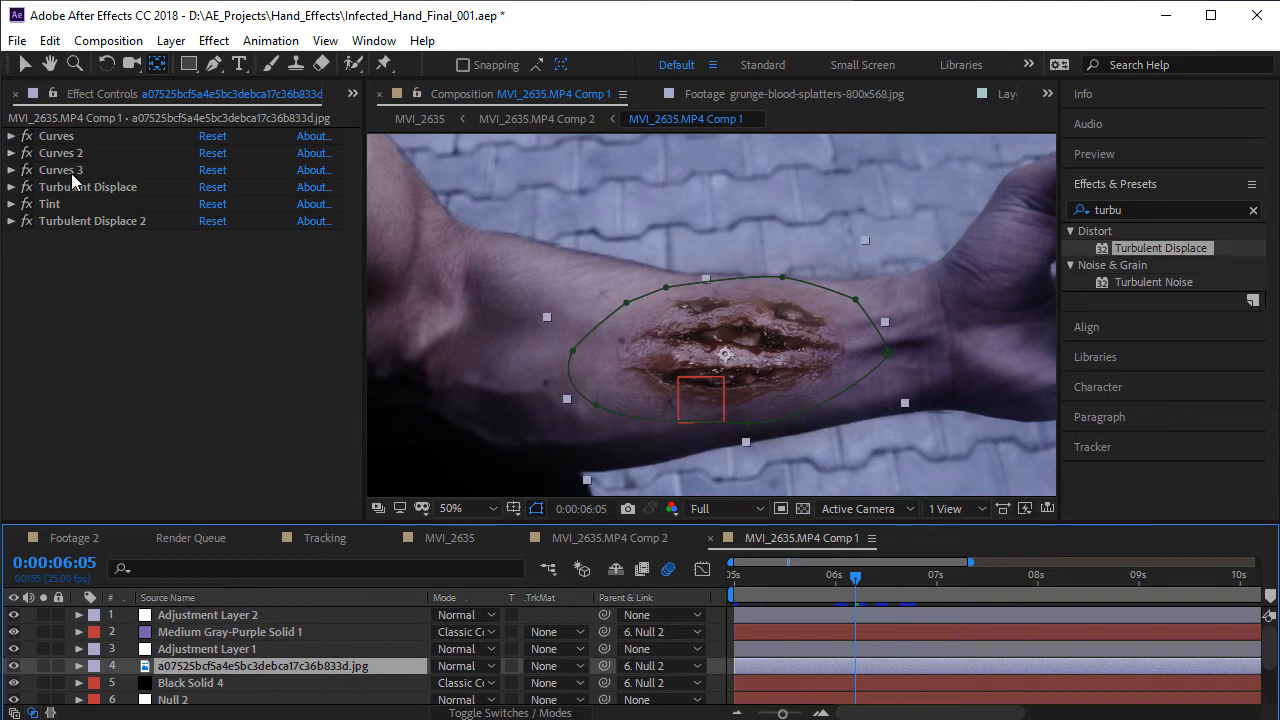
click(84, 221)
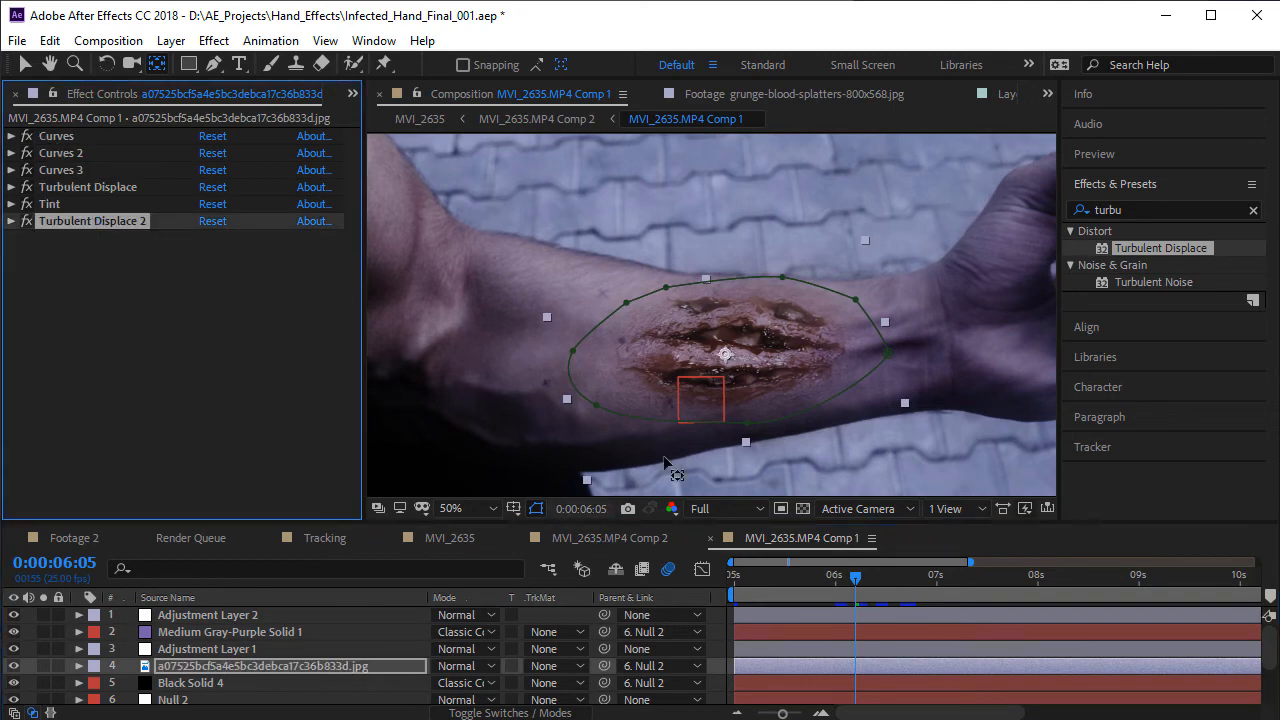
drag(857, 578, 881, 607)
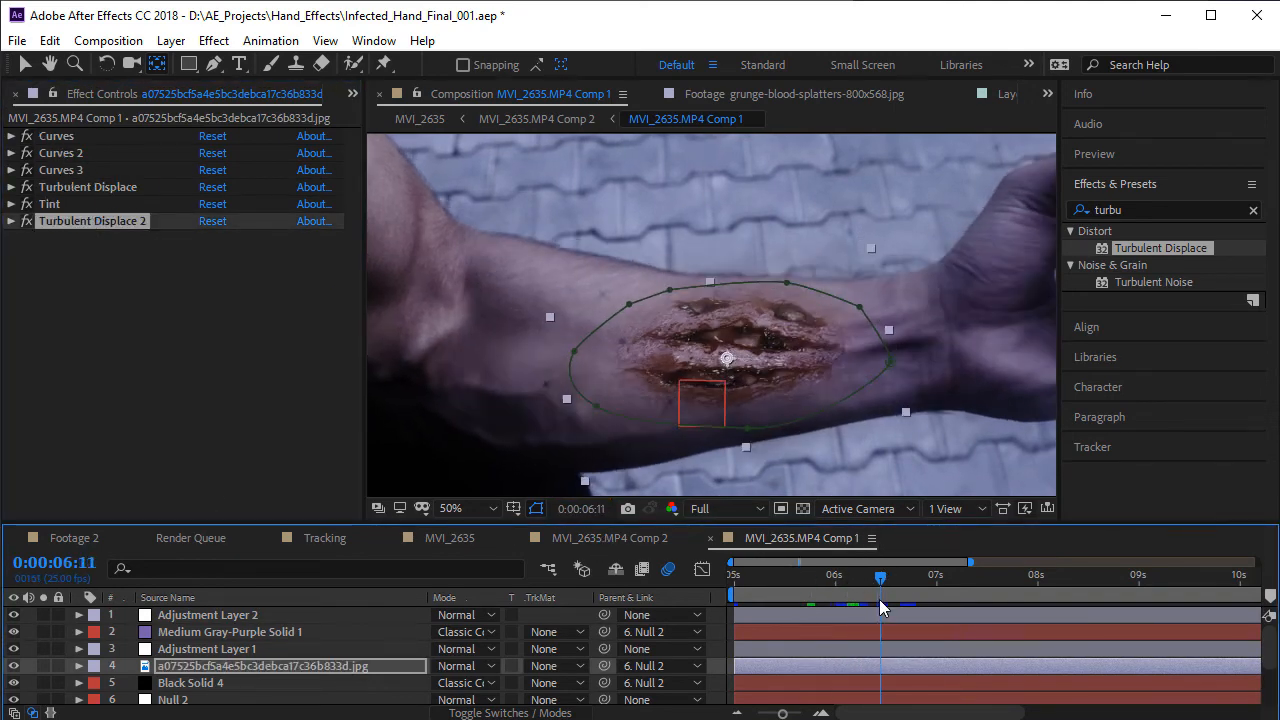
scroll(626, 382, up, 2)
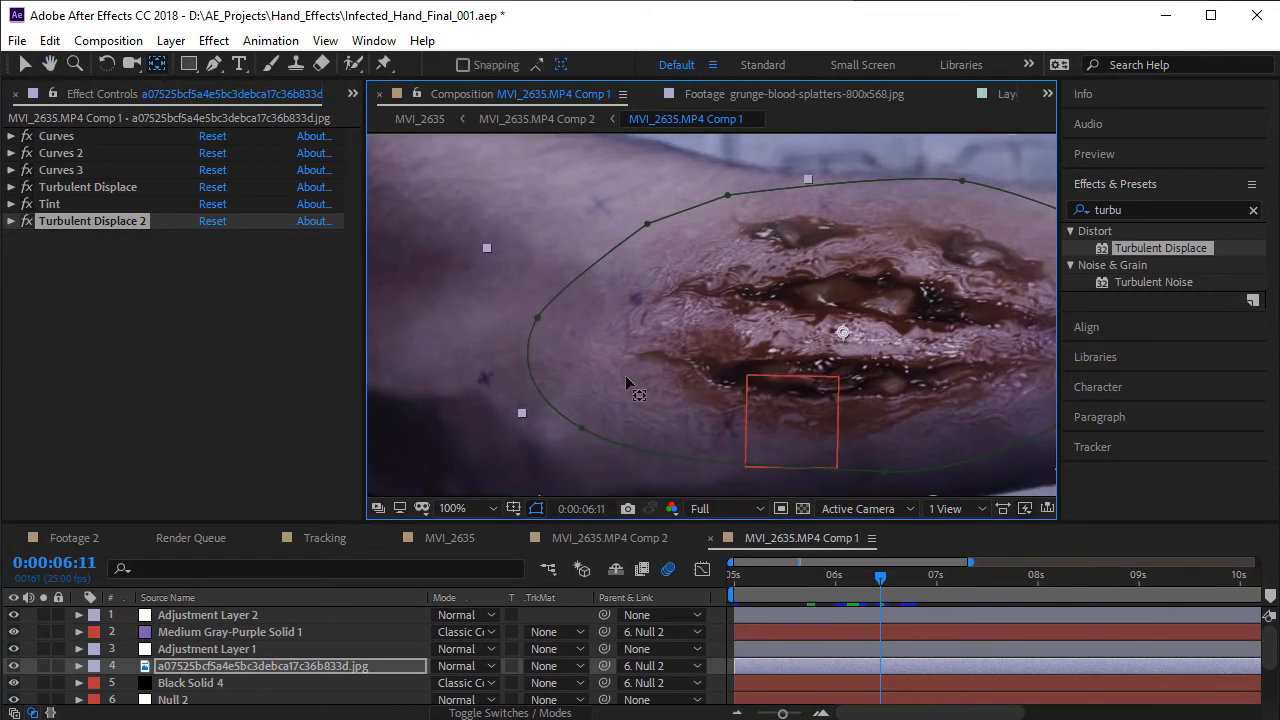
key(space)
drag(616, 396, 589, 329)
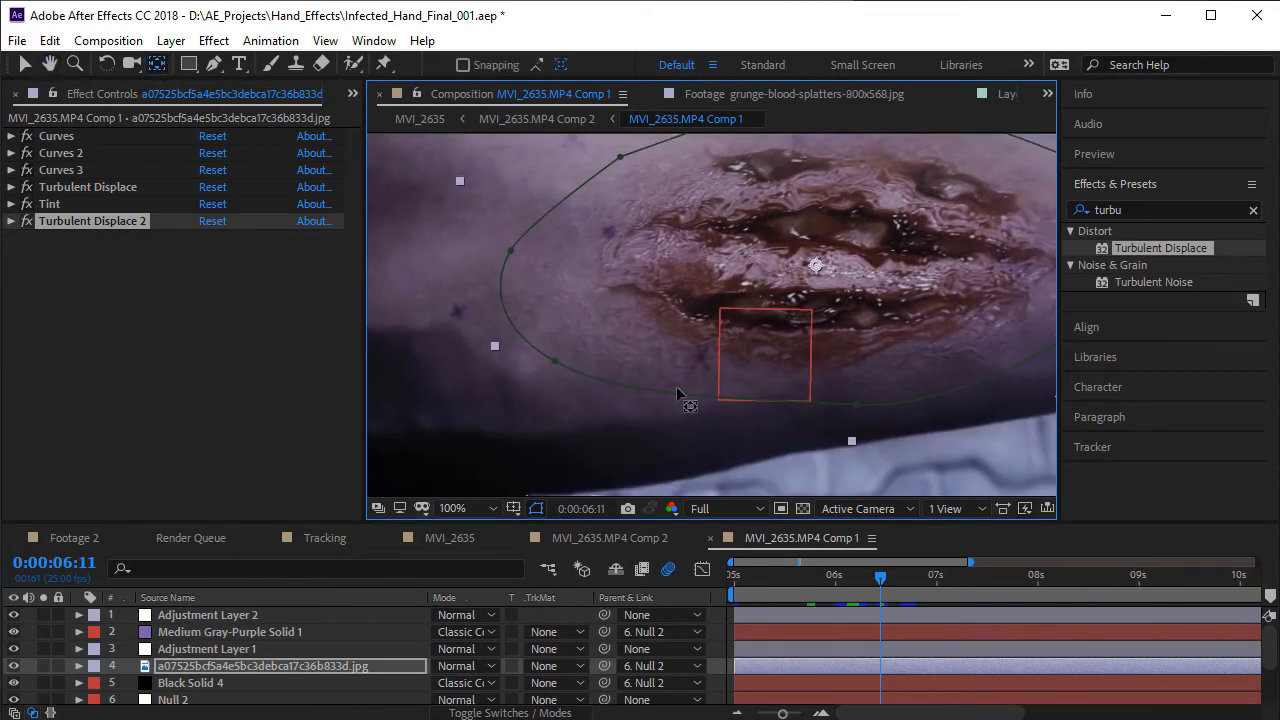
scroll(677, 393, down, 2)
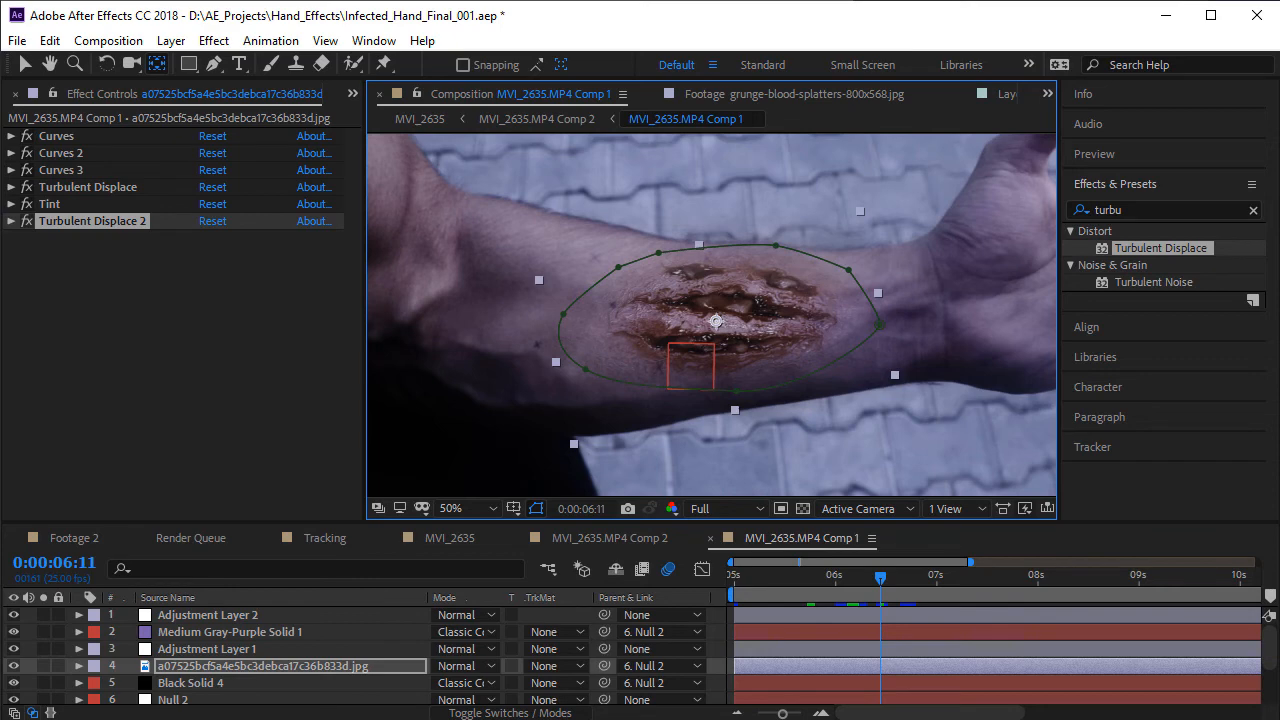
- Switch to the web browser showing Video Copilot's MotionPulse product page
key(alt+Tab)
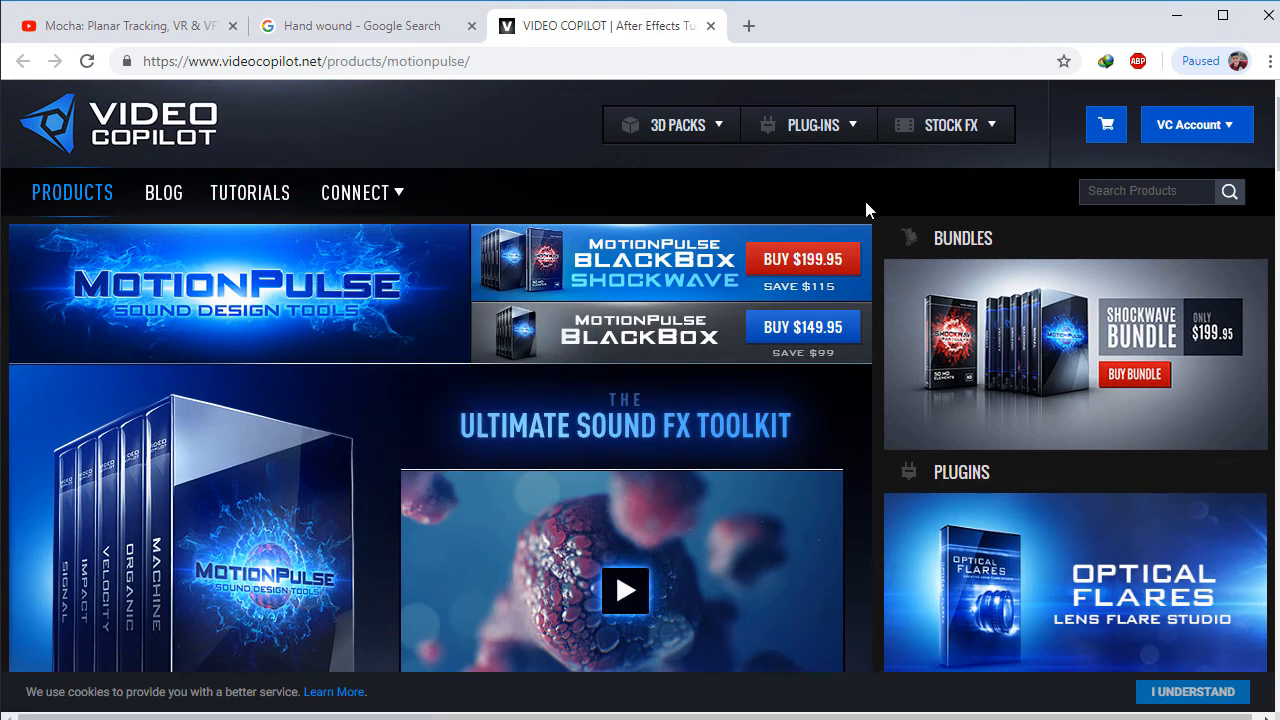
- Look through the MotionPulse product page, examining the sound library features and the Shockwave upgrade section
scroll(500, 365, down, 4)
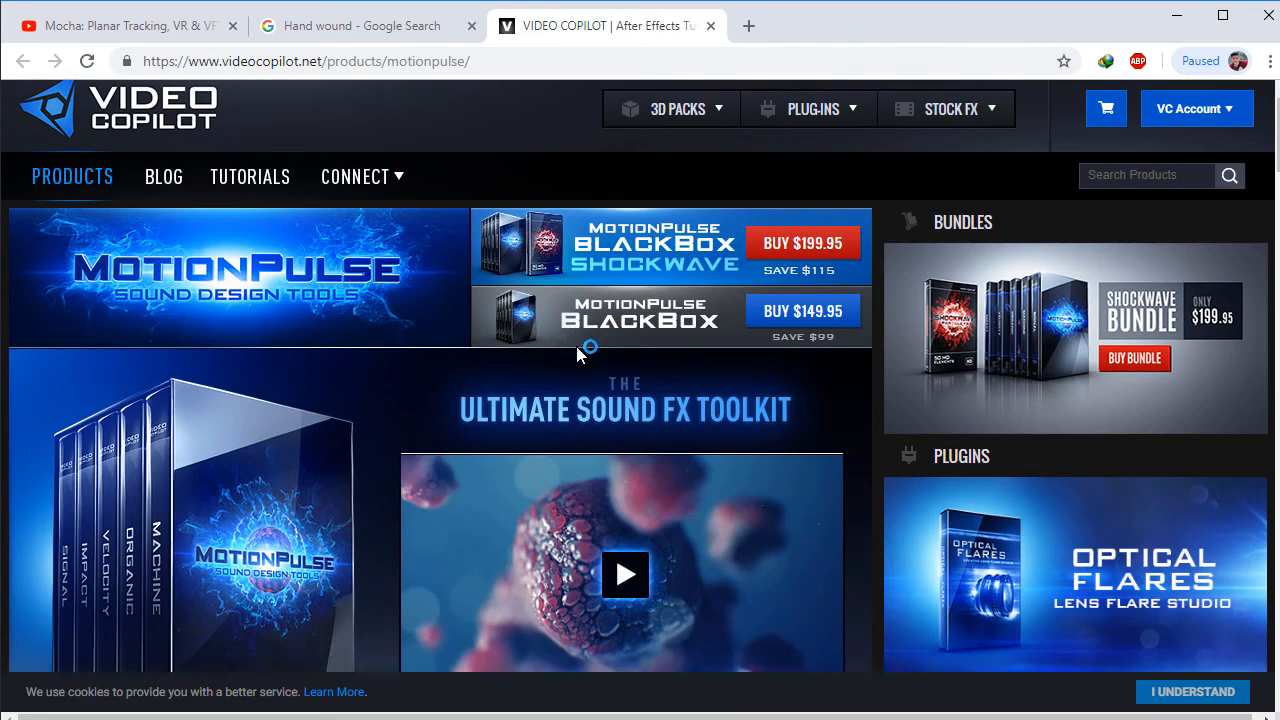
scroll(532, 370, down, 5)
scroll(527, 372, up, 4)
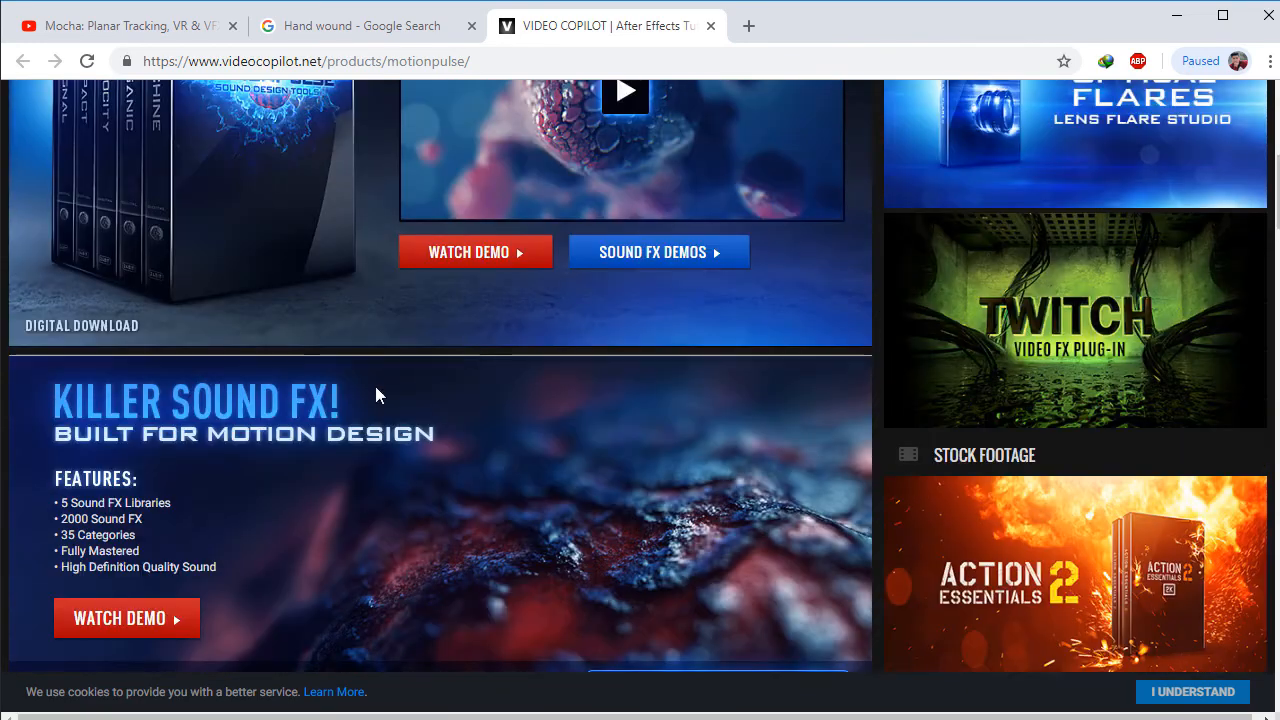
scroll(376, 395, up, 5)
scroll(600, 440, down, 2)
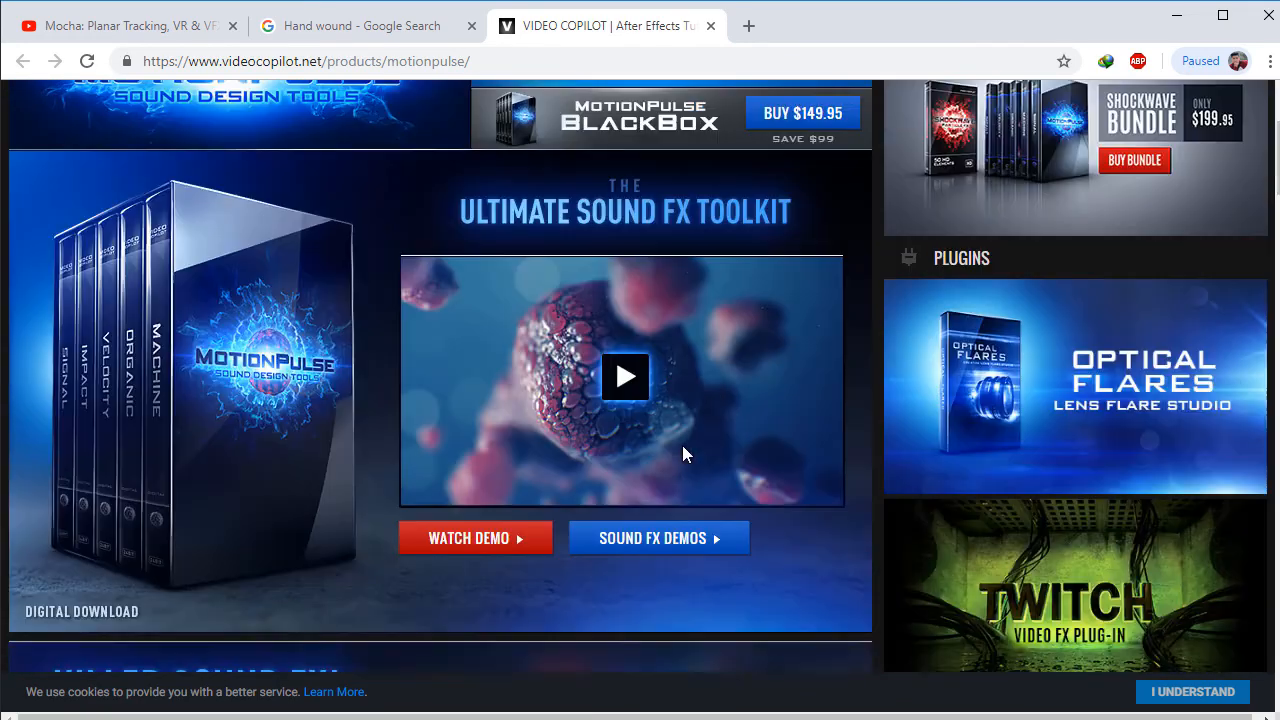
scroll(682, 455, down, 5)
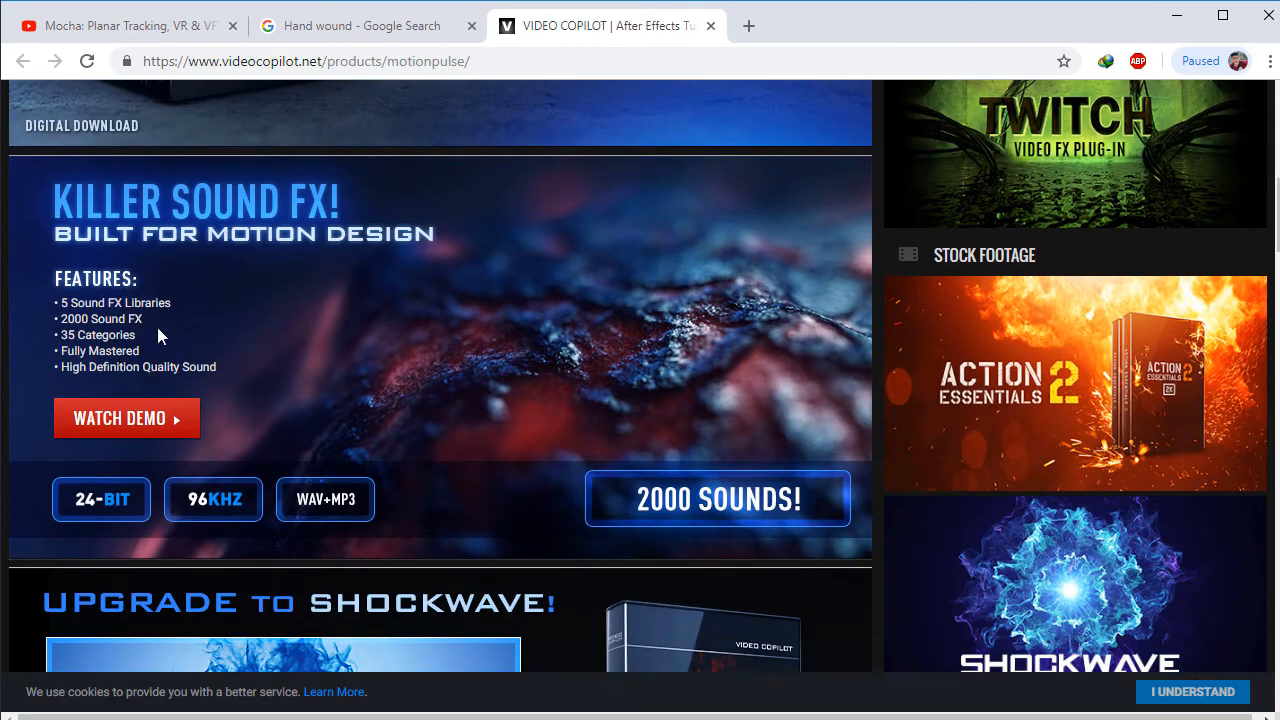
scroll(600, 334, down, 5)
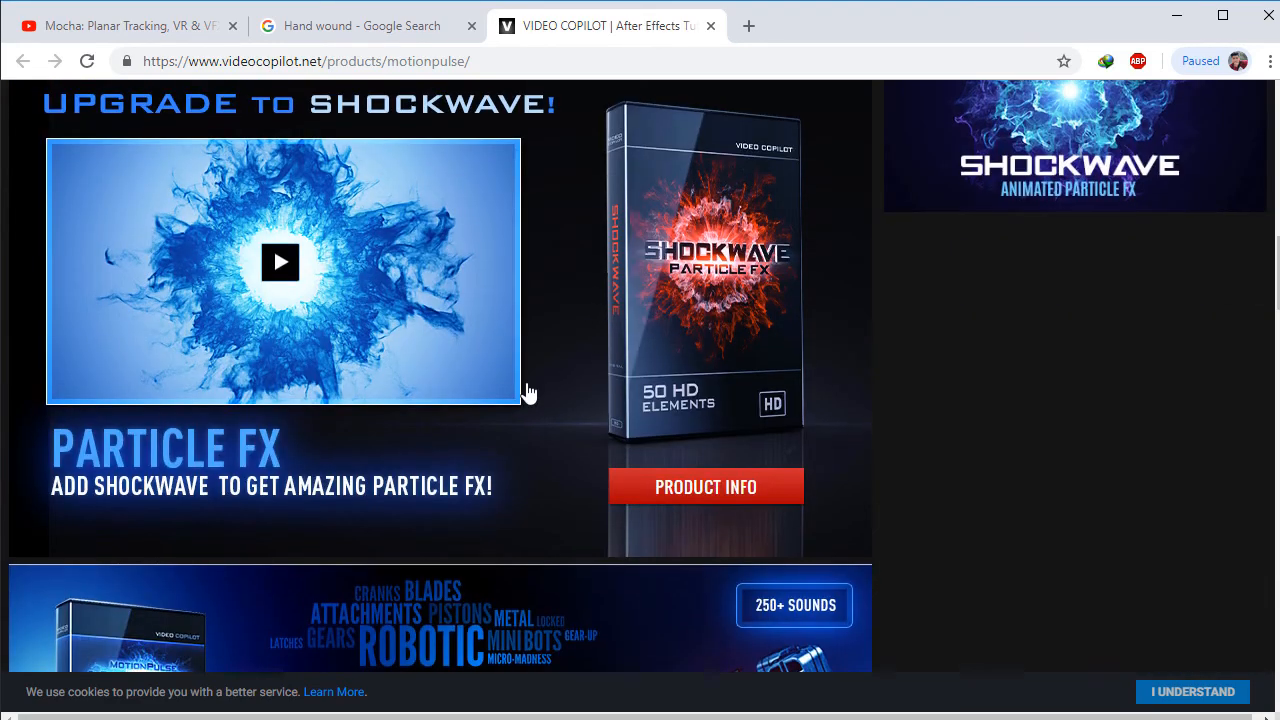
scroll(526, 395, up, 8)
scroll(590, 480, down, 2)
scroll(687, 428, up, 2)
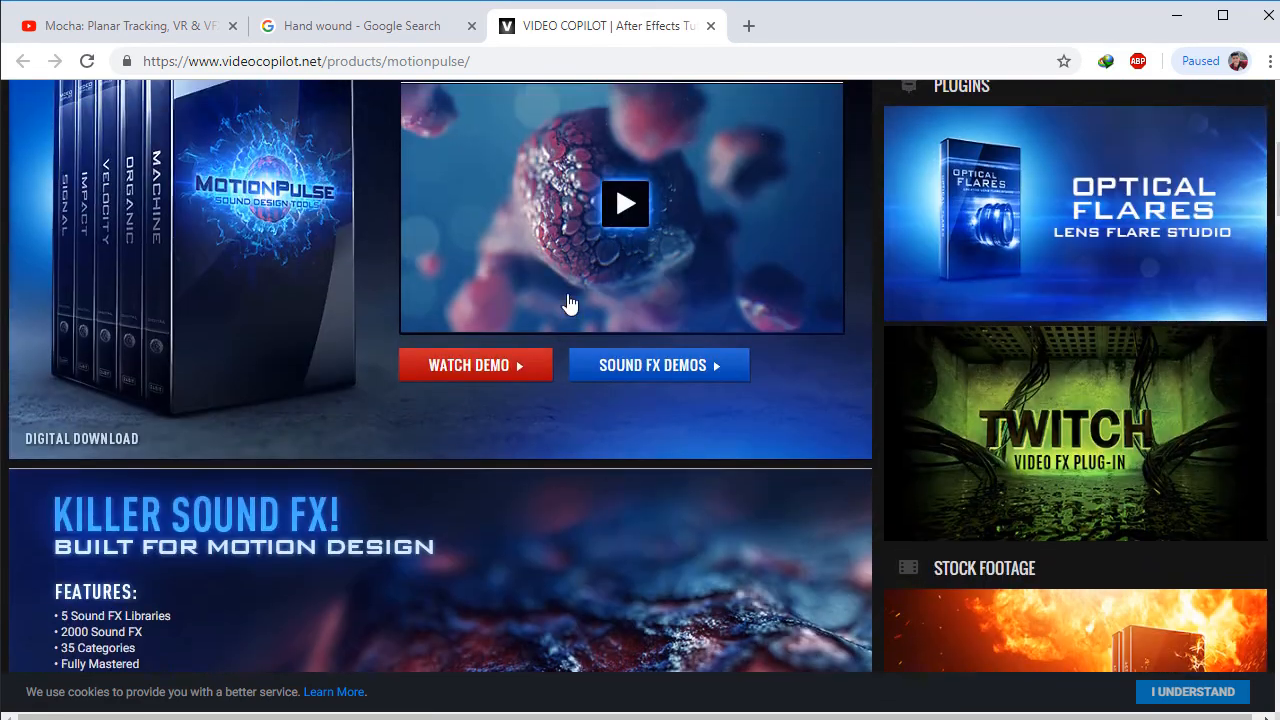
scroll(400, 400, down, 1)
scroll(881, 536, up, 4)
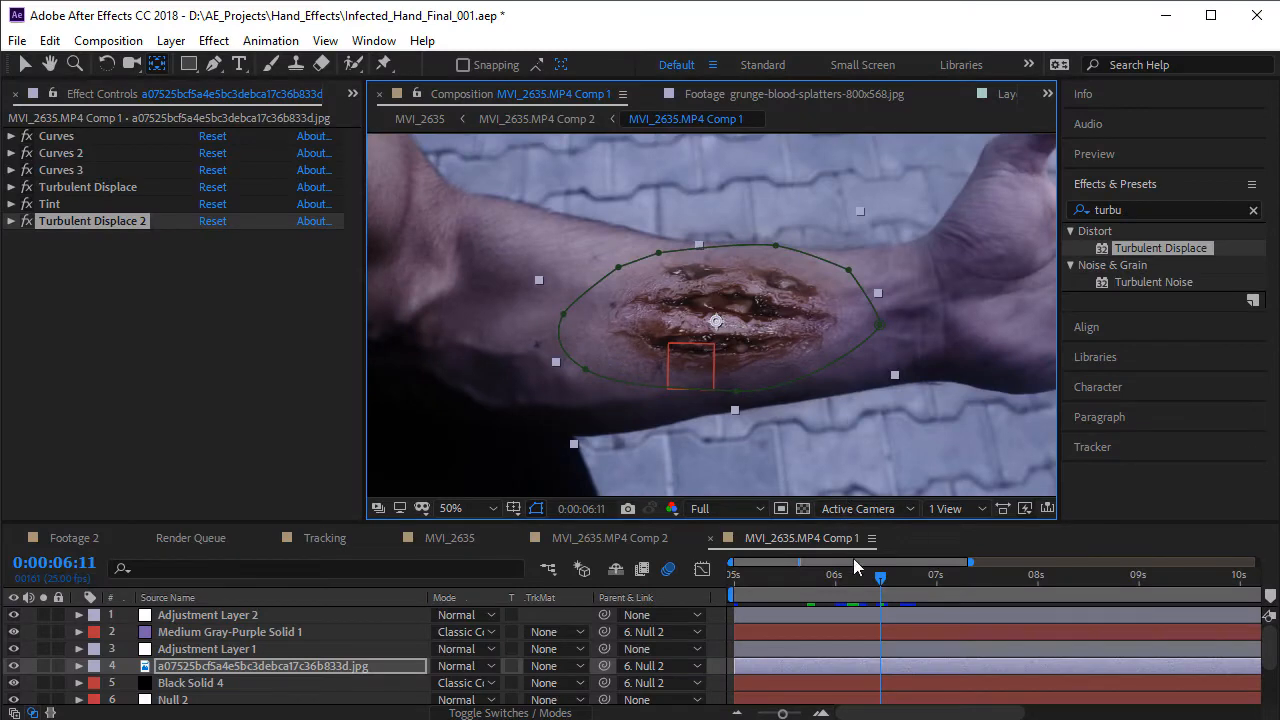
- Return to After Effects and scrub MVI_2635.MP4 Comp 1 between 0:00:06:11 and 0:00:06:22 to review the displaced wound's motion
drag(862, 588, 925, 600)
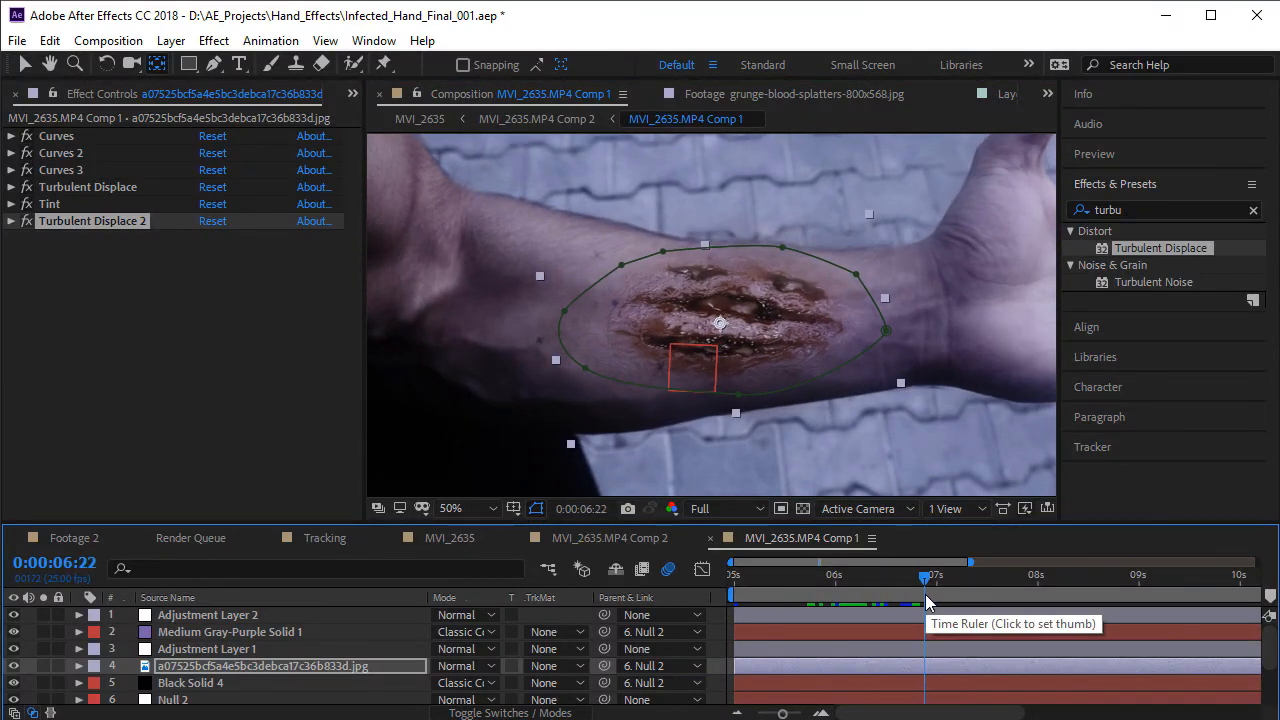
drag(925, 595, 812, 602)
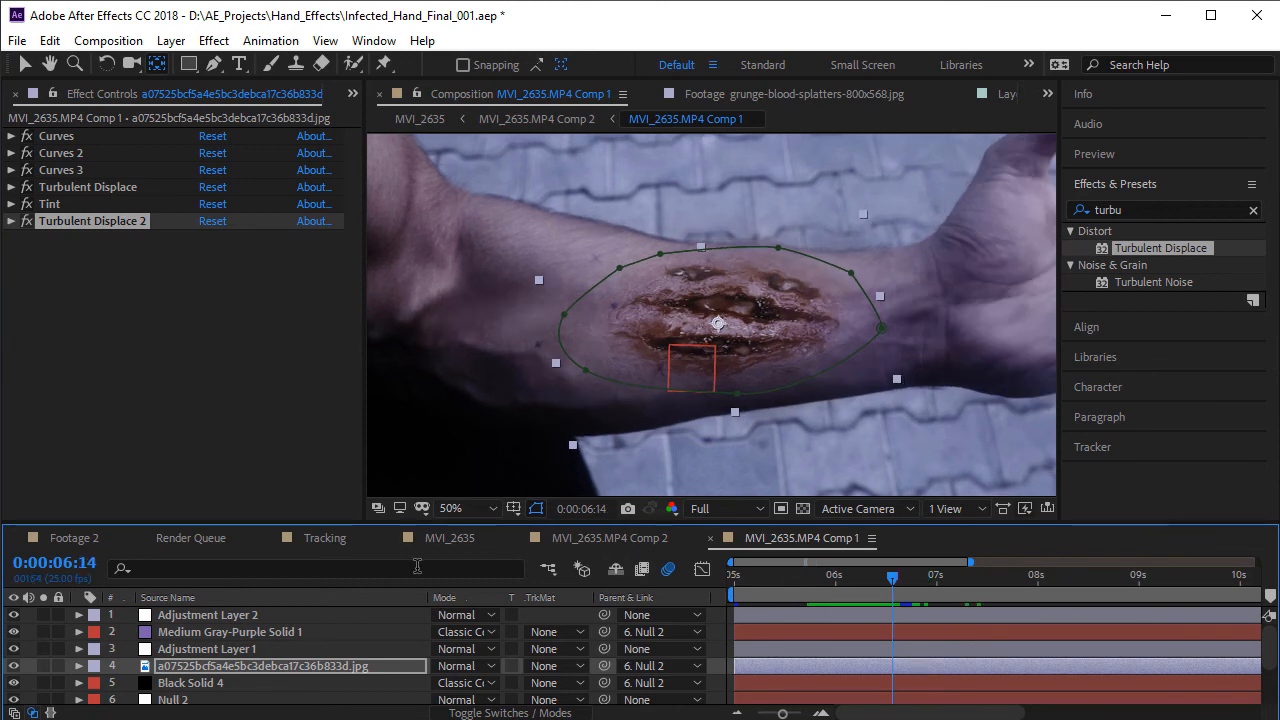
- Open the Tracking composition, inspect the tracked wound up close on the forearm, and scrub back to 0:00:02:00
click(328, 538)
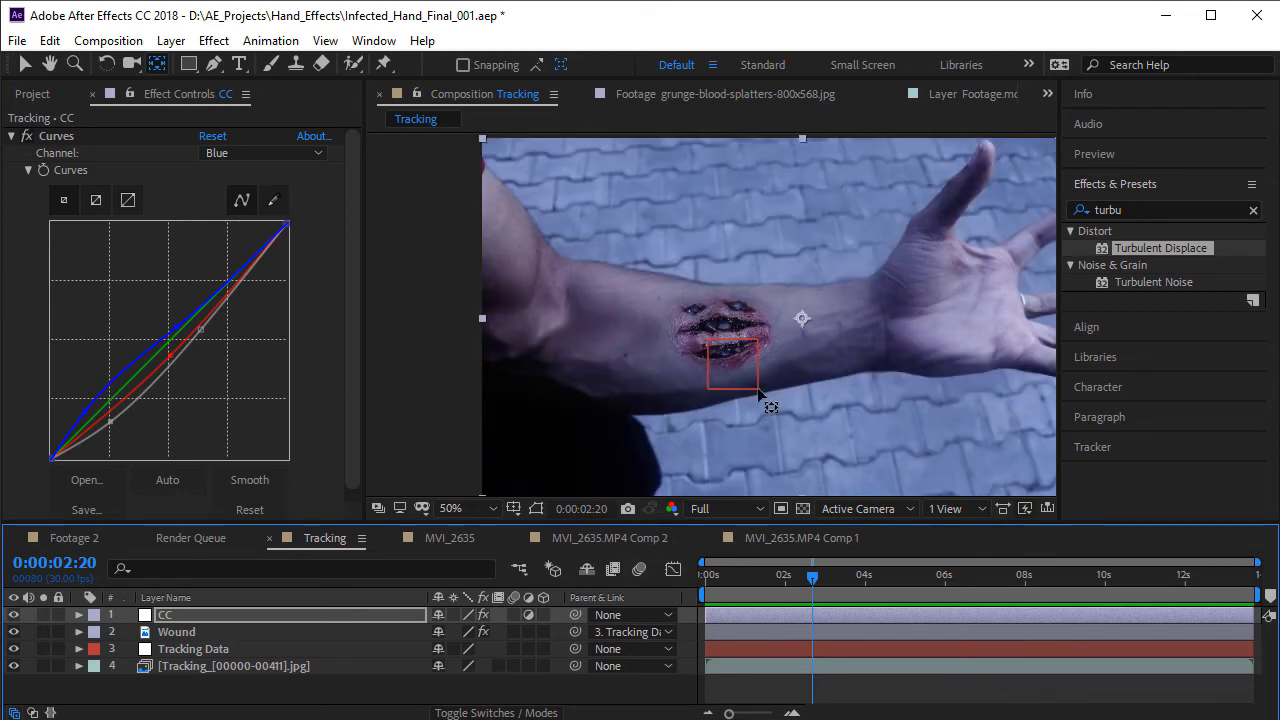
scroll(757, 387, up, 1)
scroll(733, 347, down, 1)
key(h)
drag(853, 325, 766, 319)
scroll(641, 343, up, 1)
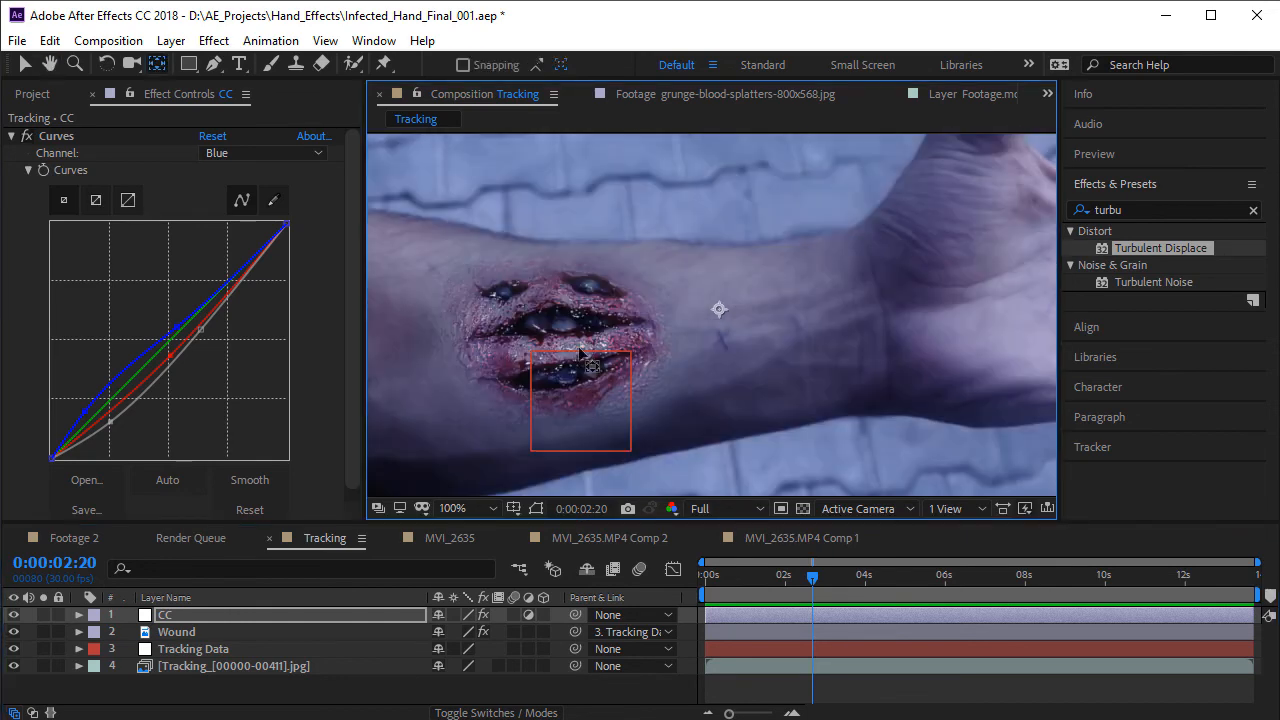
scroll(568, 353, down, 1)
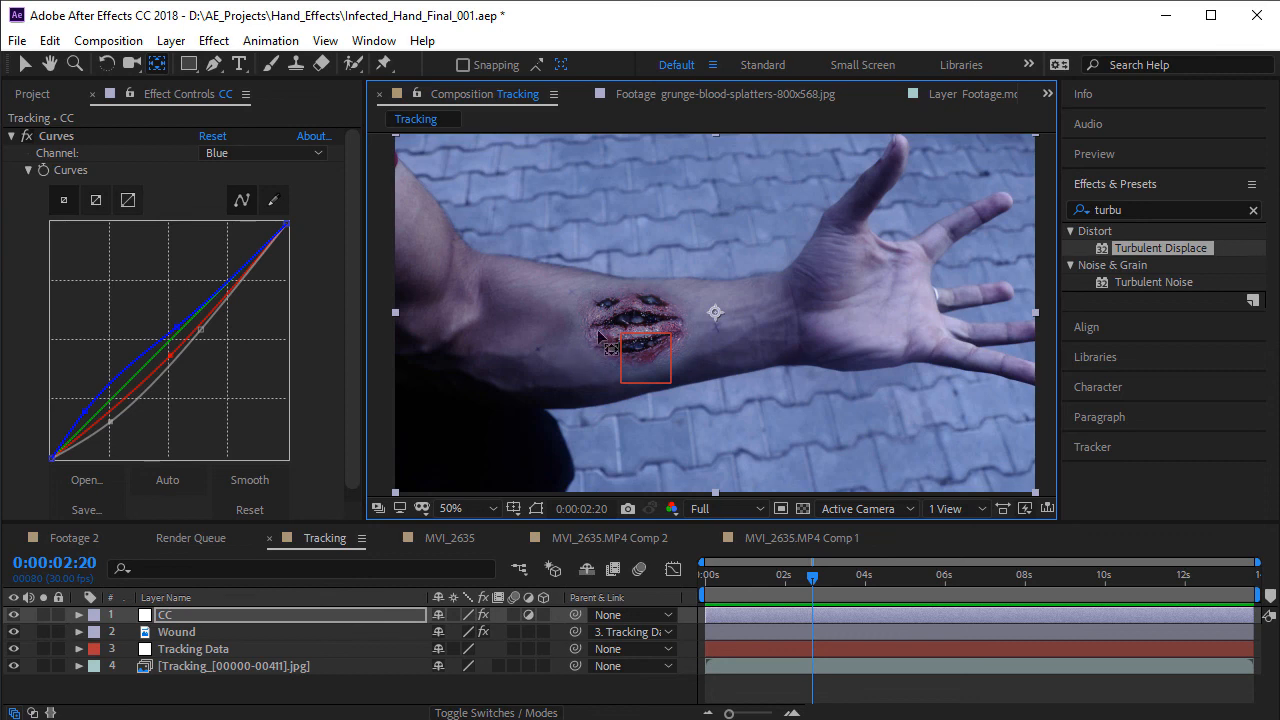
scroll(566, 352, up, 2)
scroll(566, 352, down, 2)
mouse_move(797, 588)
mouse_down()
mouse_move(780, 588)
mouse_move(846, 588)
mouse_move(786, 590)
mouse_up()
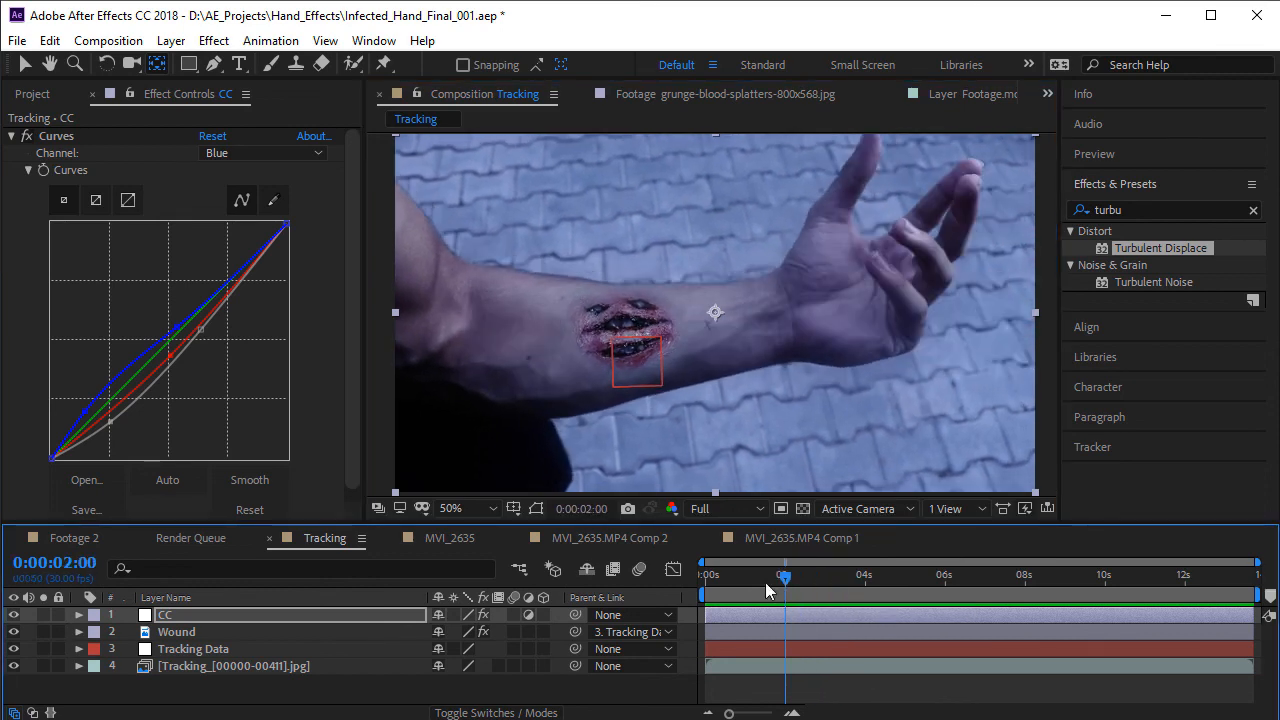